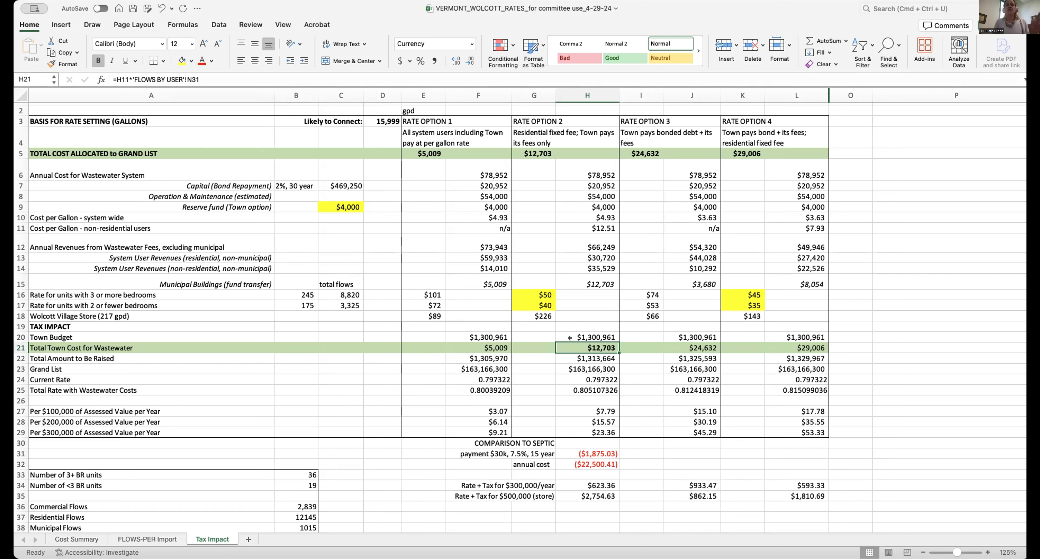
- Examine the formulas for the town's wastewater cost allocated to the grand list under Rate Options 3, 2 and 1
left_click(687, 345)
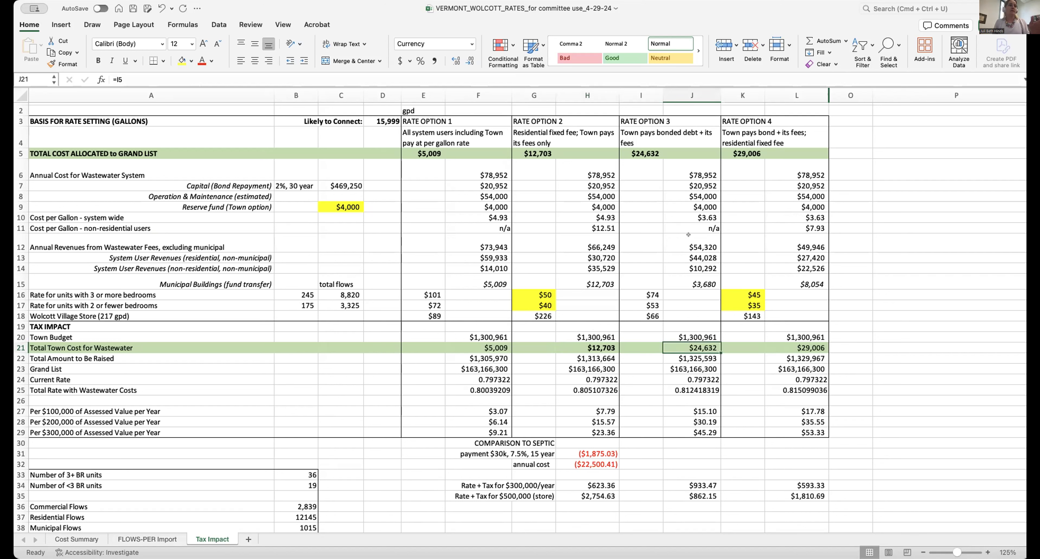
left_click(628, 149)
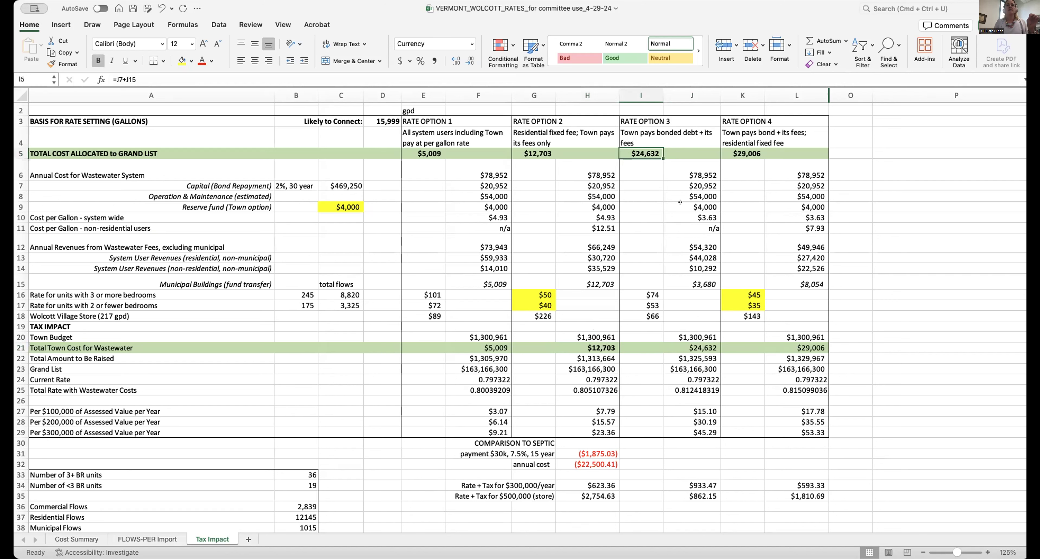
key("Down")
key("Down")
key("Right")
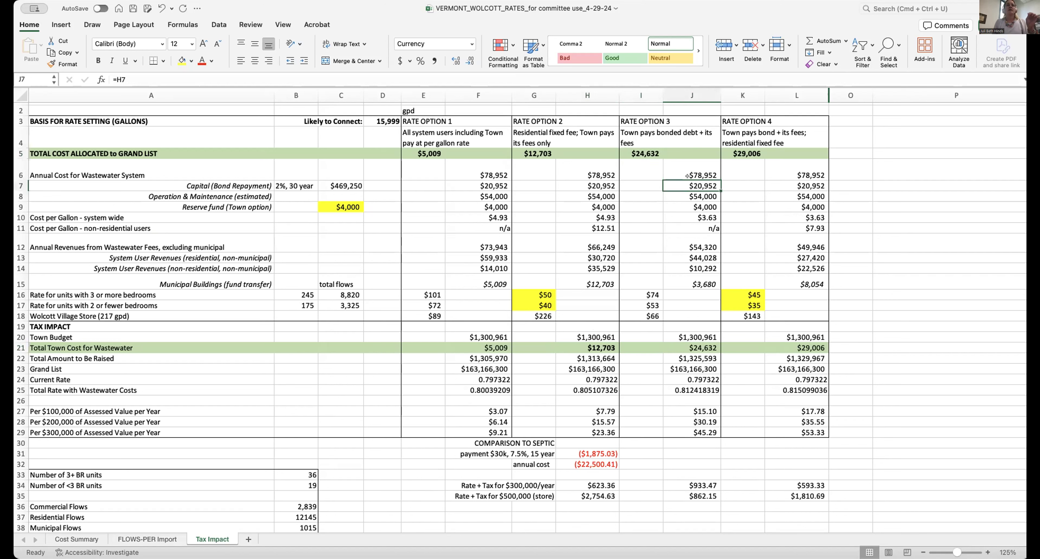
left_click(620, 150)
left_click(526, 150)
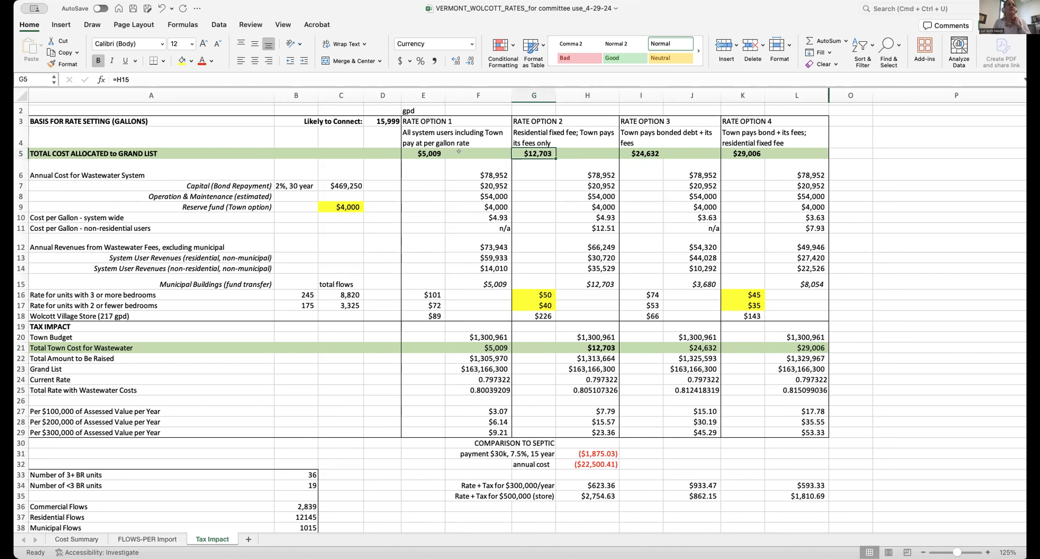
left_click(418, 151)
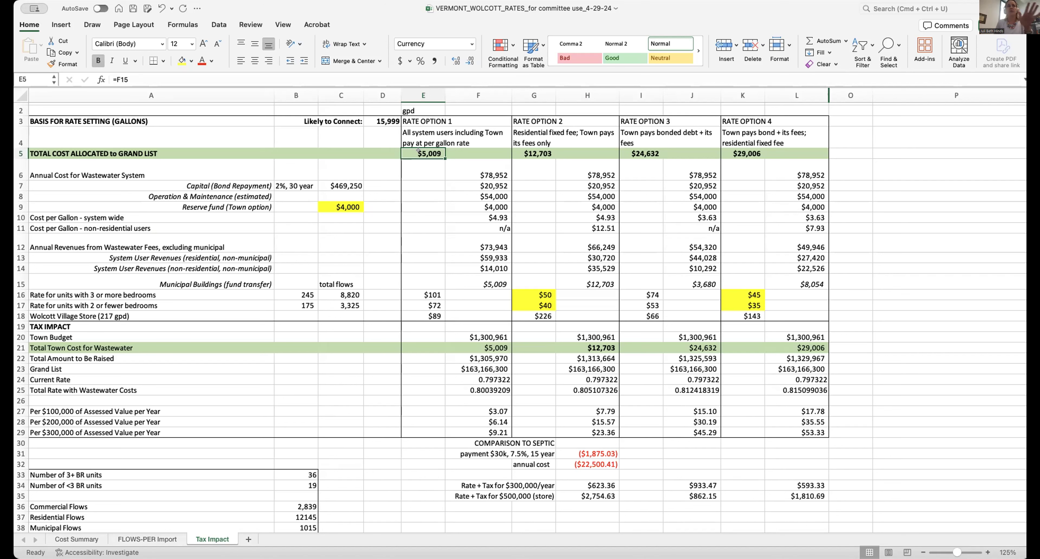
- Enter the note "Rate options 1 and 2: town is paying as a customer" in cell E1
left_click_drag(423, 110, 419, 101)
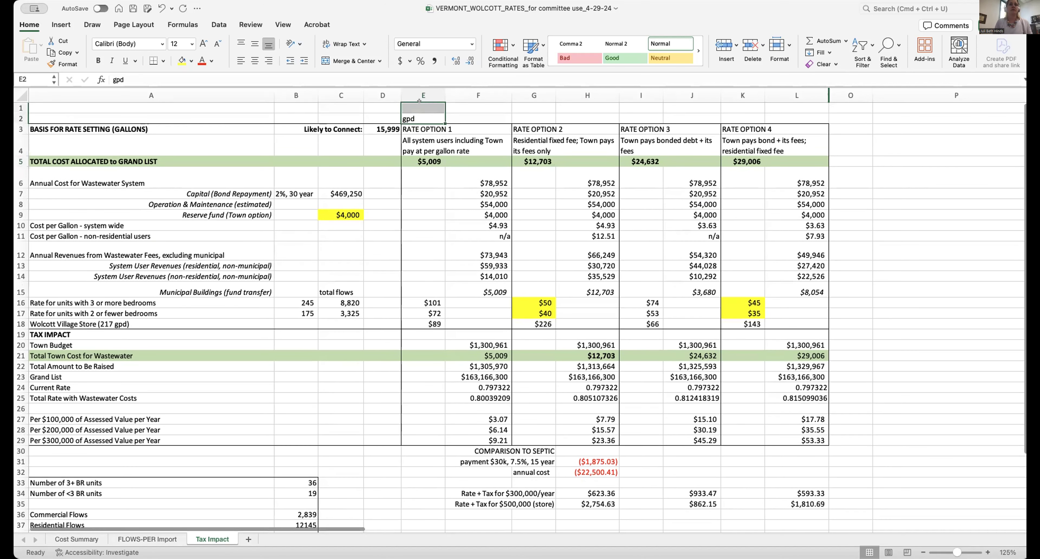
left_click(424, 106)
type("S")
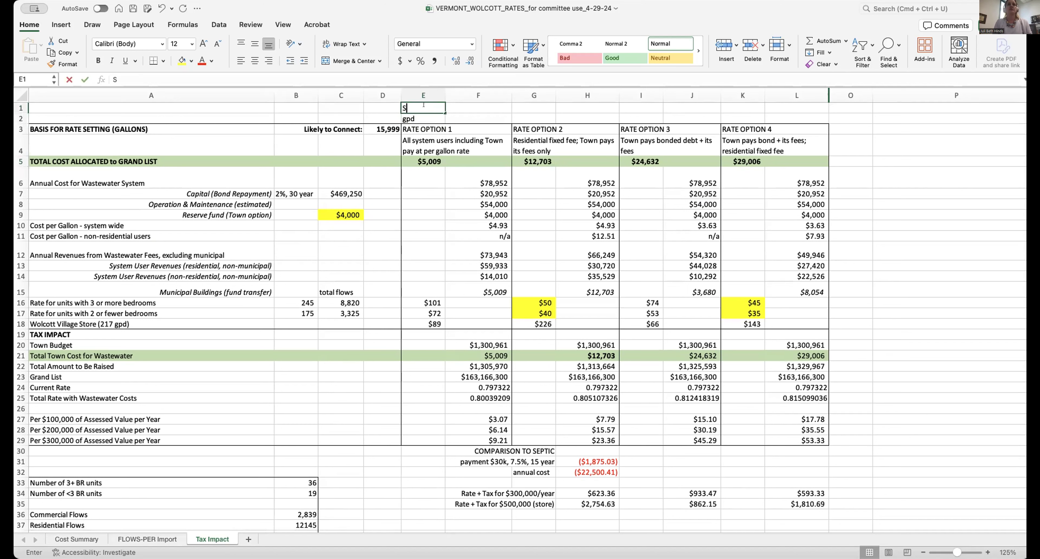
key("BackSpace")
type("Rate options 1 and 2:  town is paying as a customer")
left_click(544, 222)
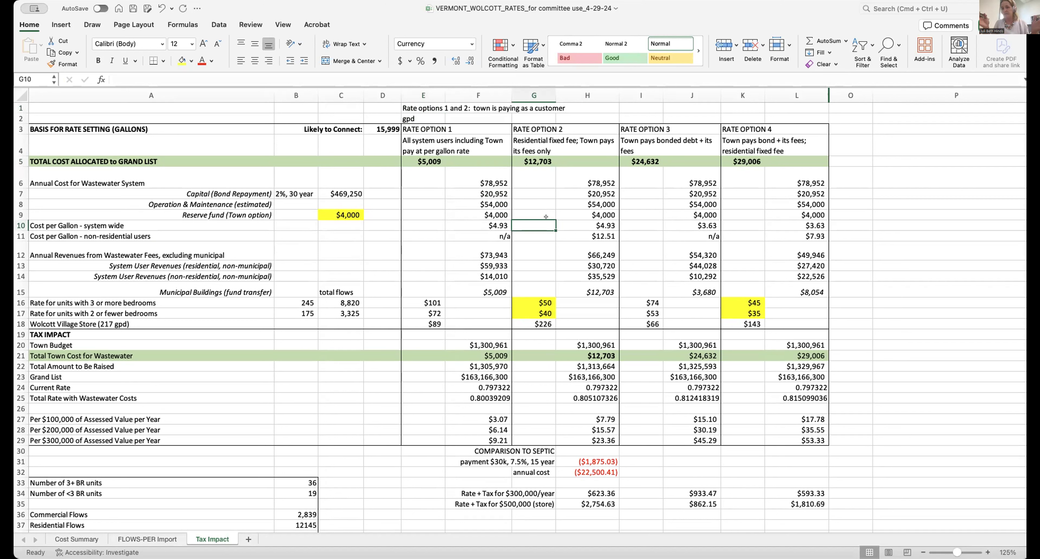
- Examine how the bond repayment and municipal building fees make up the grand list cost for Rate Options 3 and 4
left_click(646, 159)
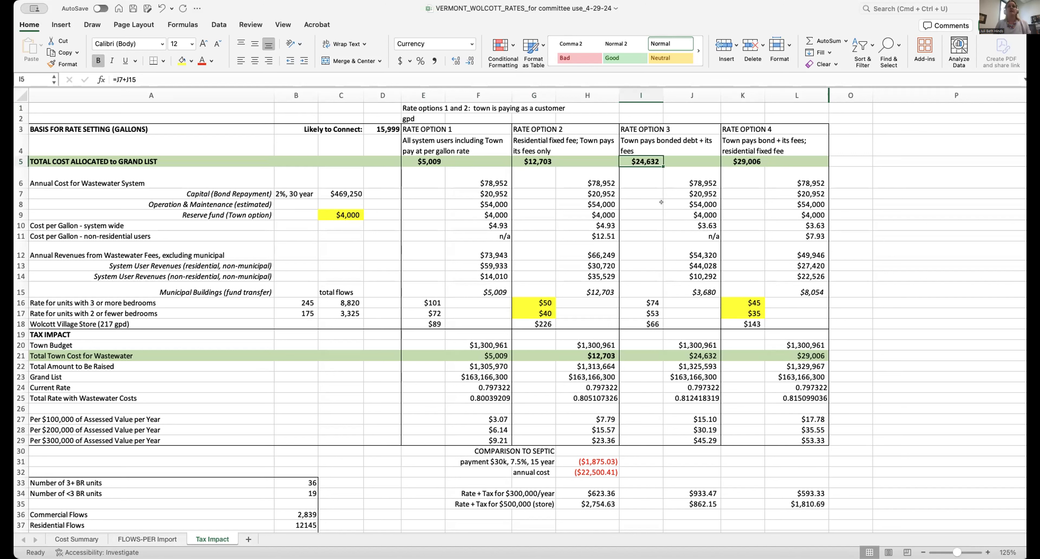
left_click(697, 190)
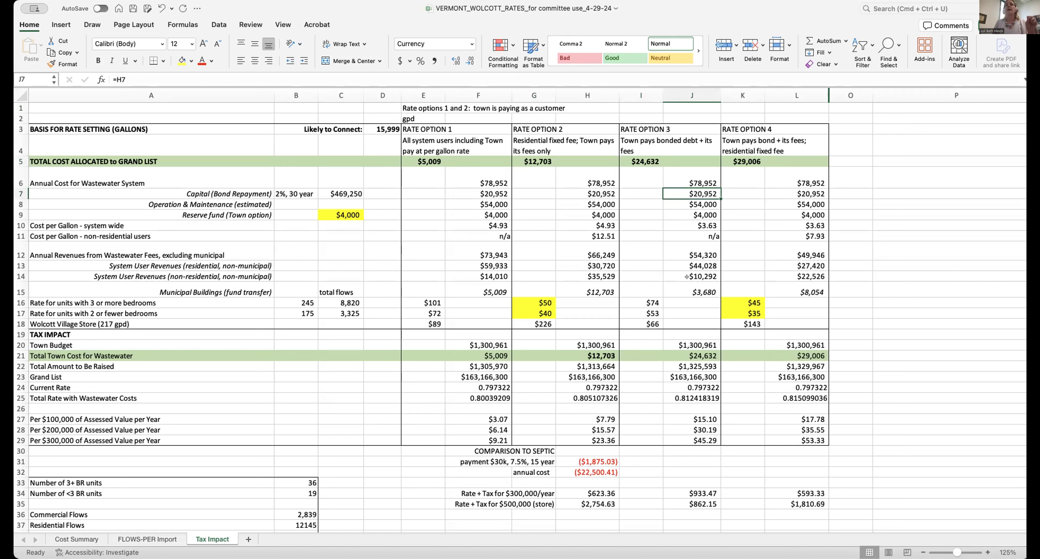
left_click(688, 286)
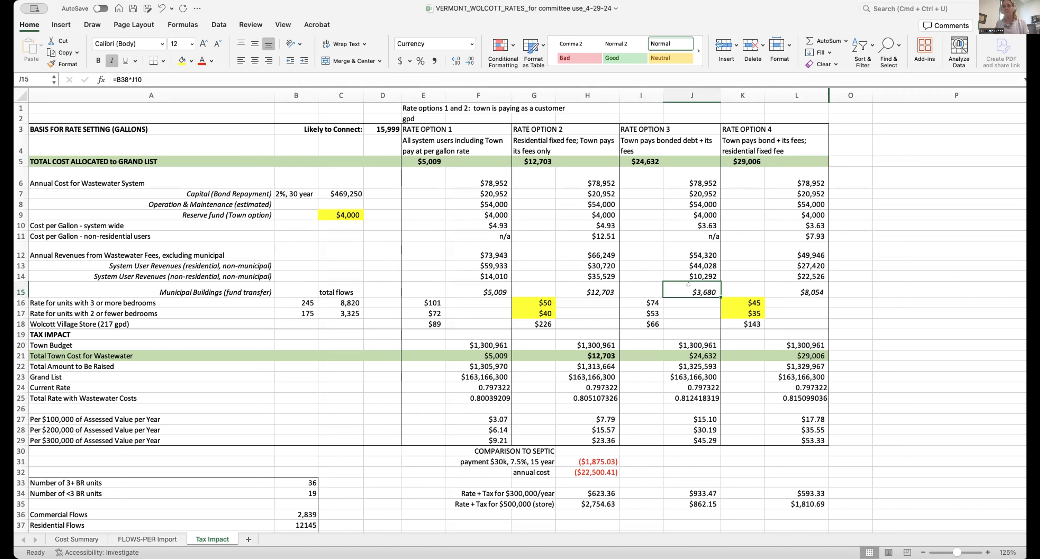
key("Right")
key("Right")
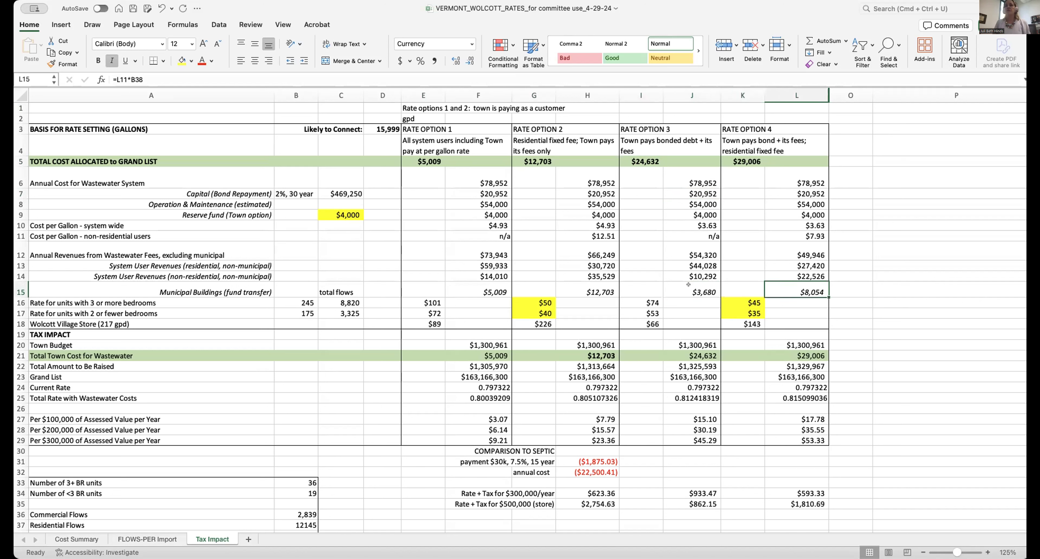
left_click(732, 158)
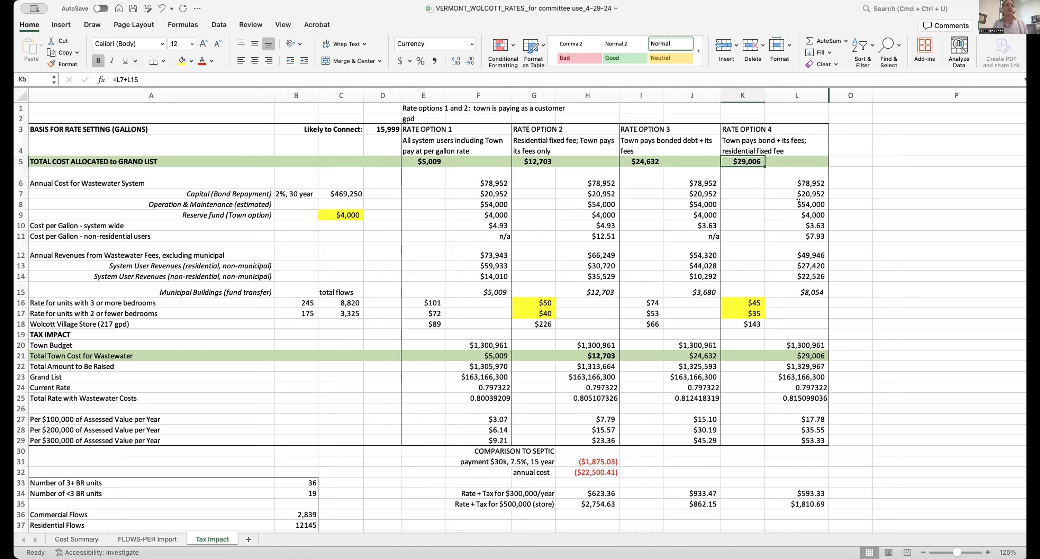
left_click(808, 190)
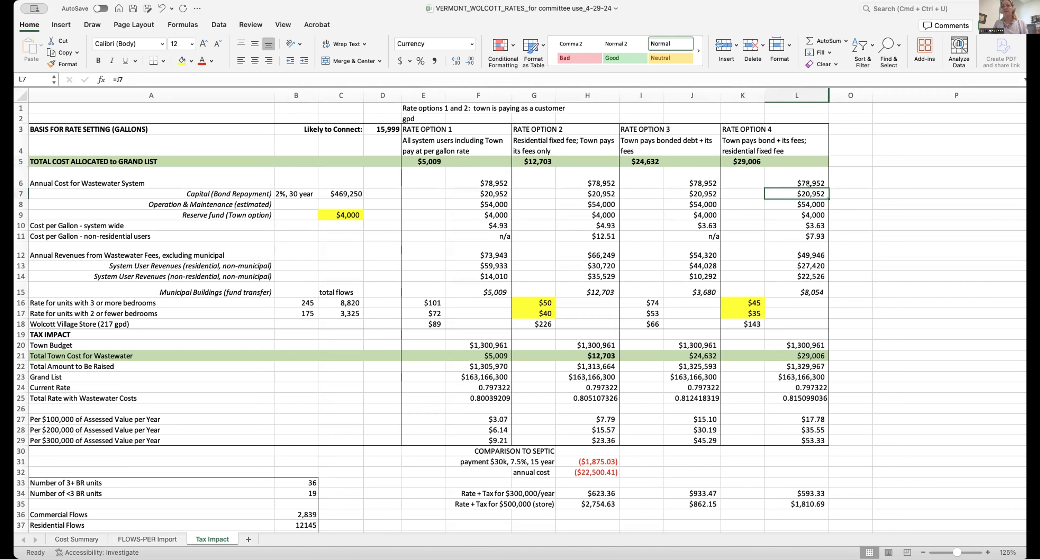
left_click(806, 284)
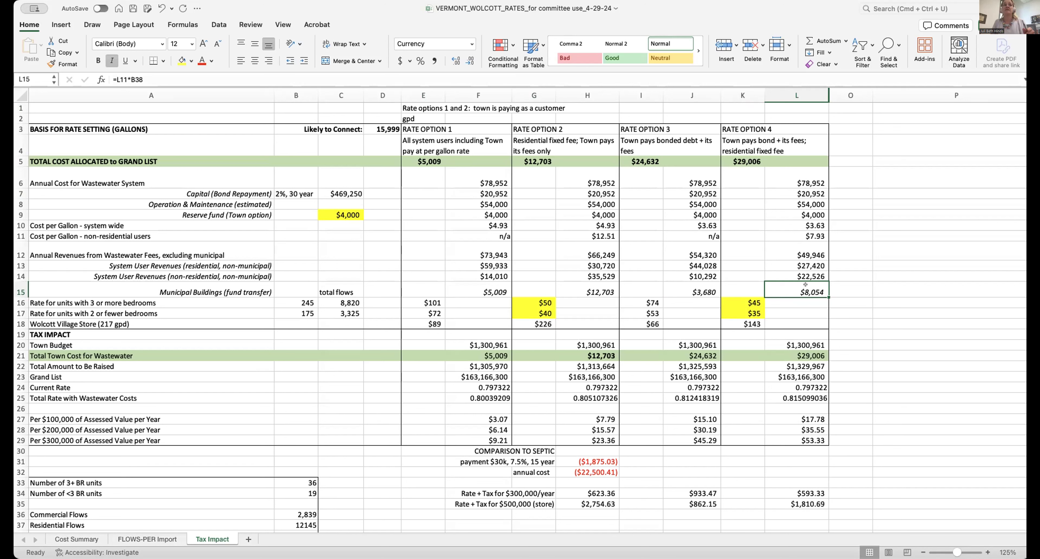
left_click(740, 300)
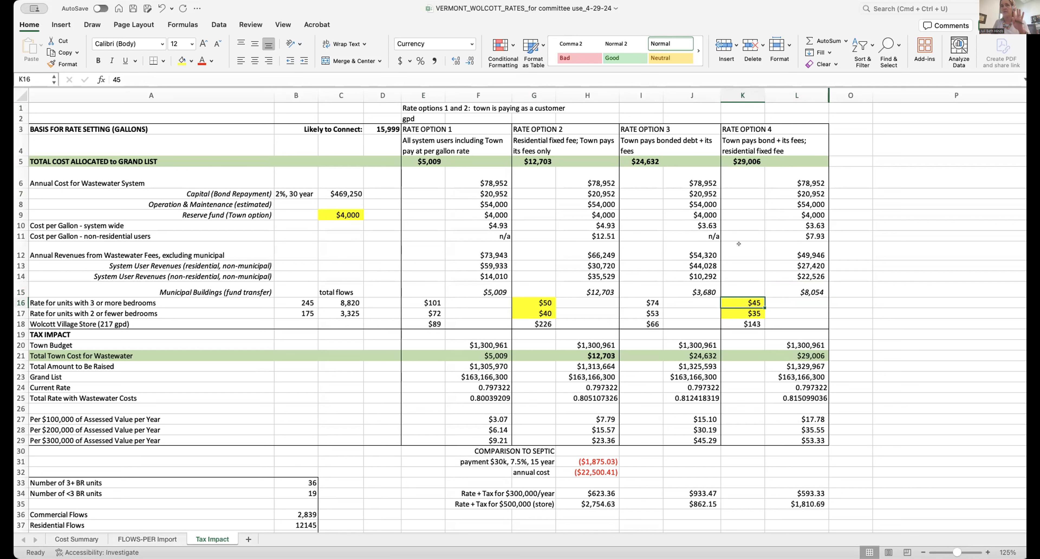
- Enter the note "Rate options 3 and 4: Town pays ENTIRE debt svc. & is customer for o&M" in cell I1
left_click(636, 107)
type("Rate options 3")
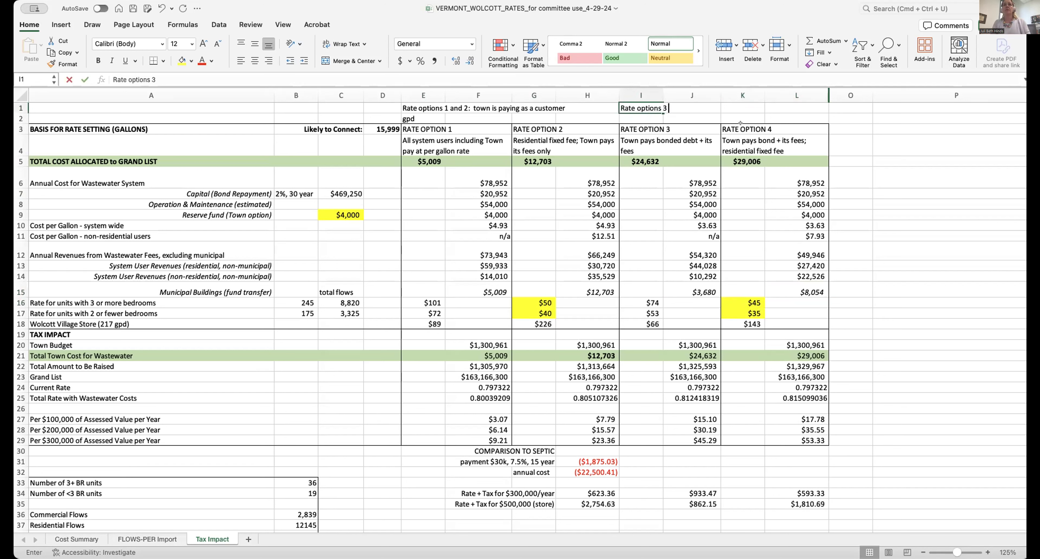
type(" and 4:  Town pay")
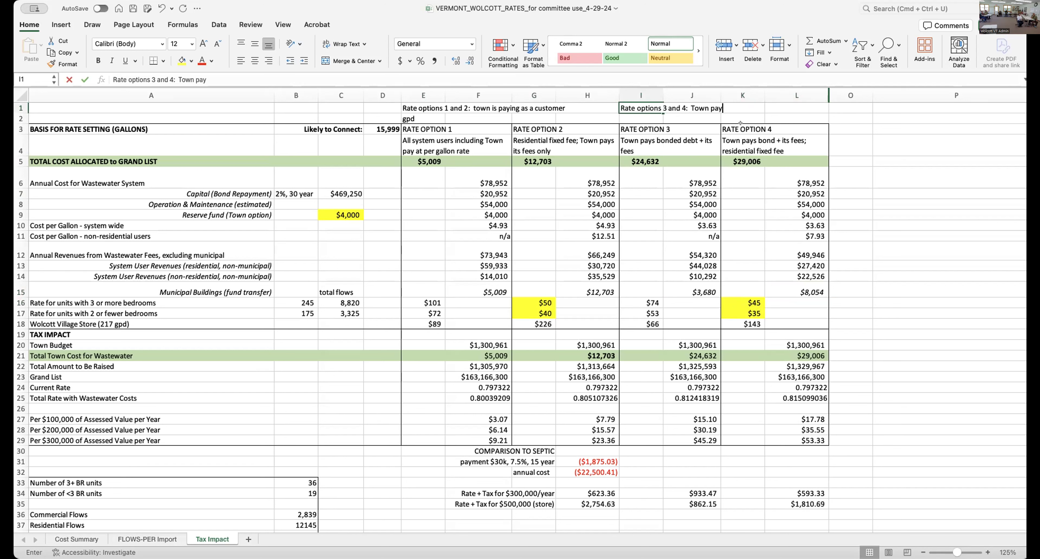
type("s ENTIRE debt sv.")
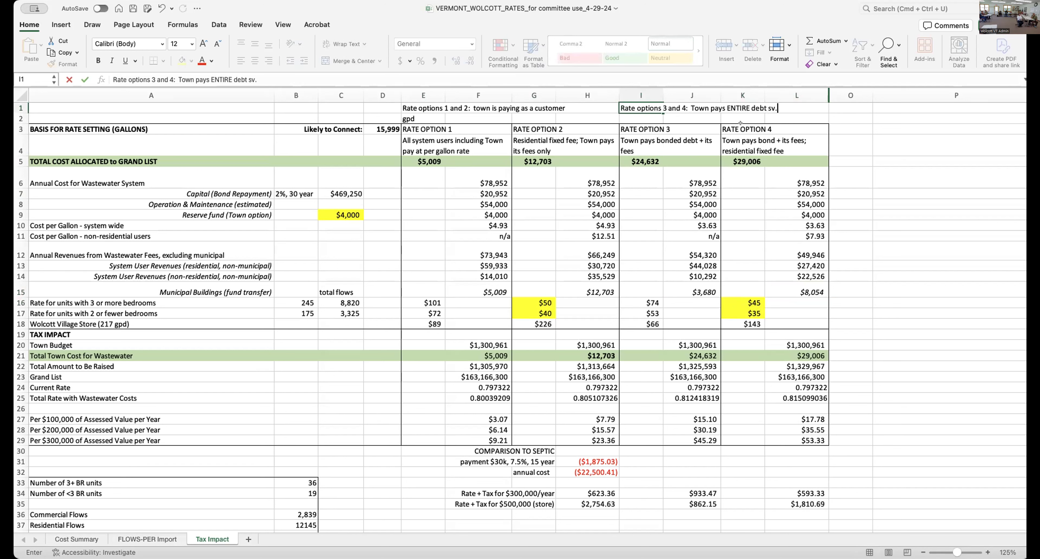
key("BackSpace")
type("c. &")
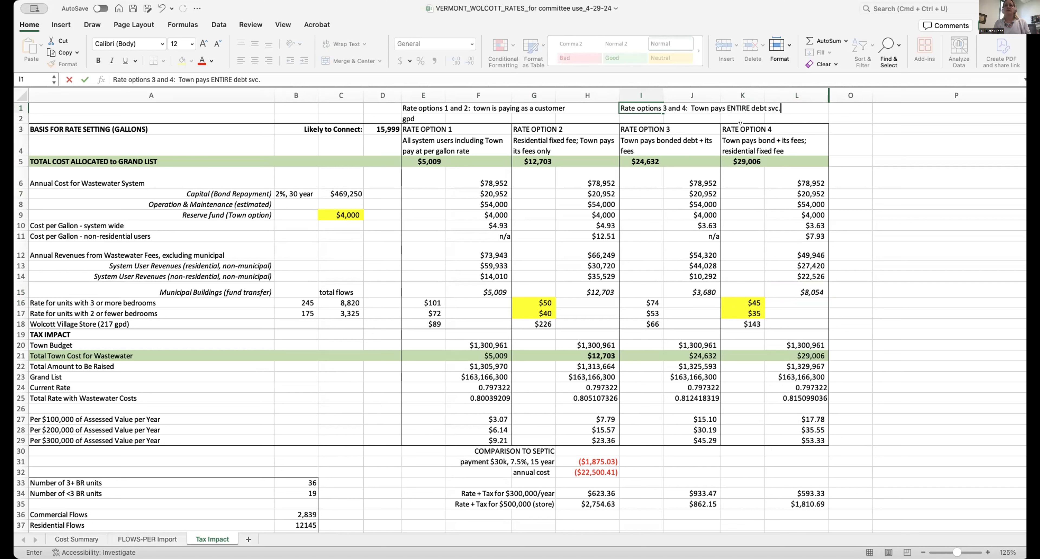
type(" is customer for o&M")
key("Return")
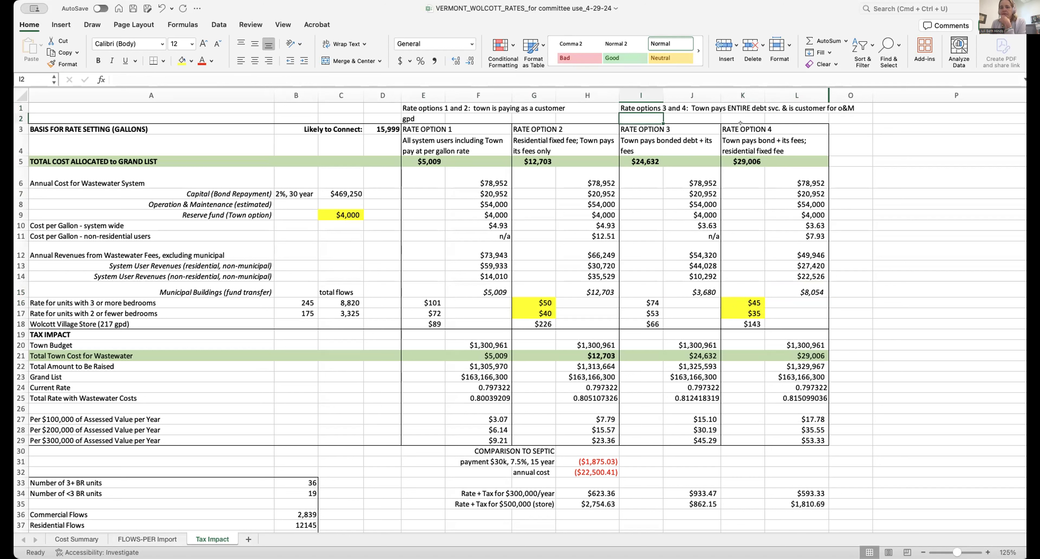
- Widen column L to fit the note in row 1, and check Rate Option 4's total town cost for wastewater
left_click(686, 214)
left_click_drag(825, 100, 858, 89)
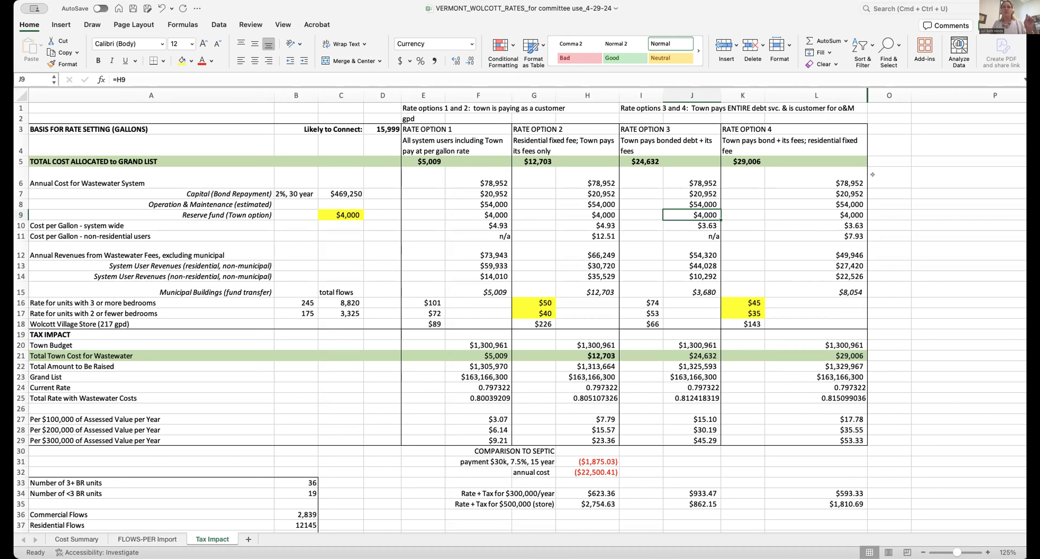
left_click(739, 158)
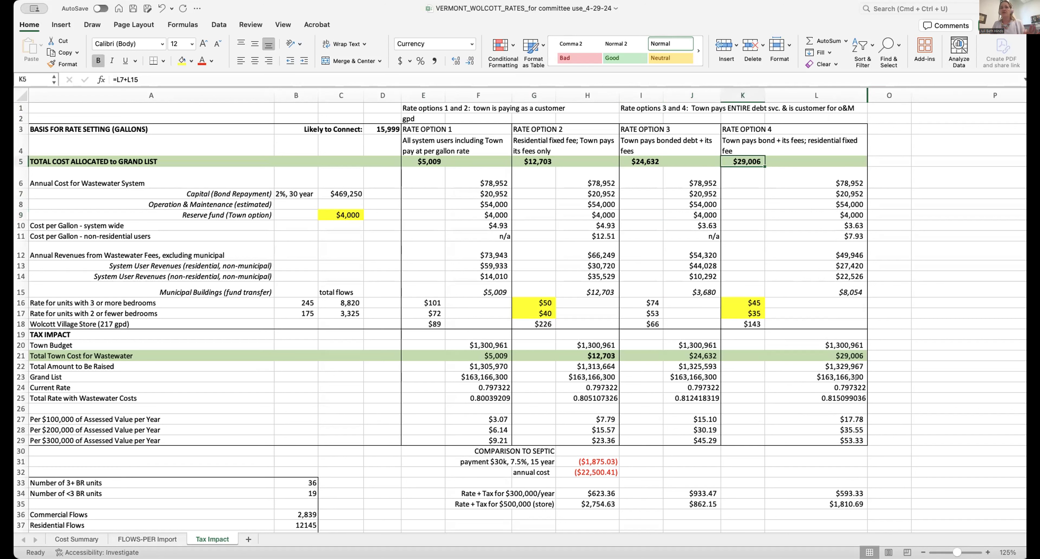
left_click(847, 351)
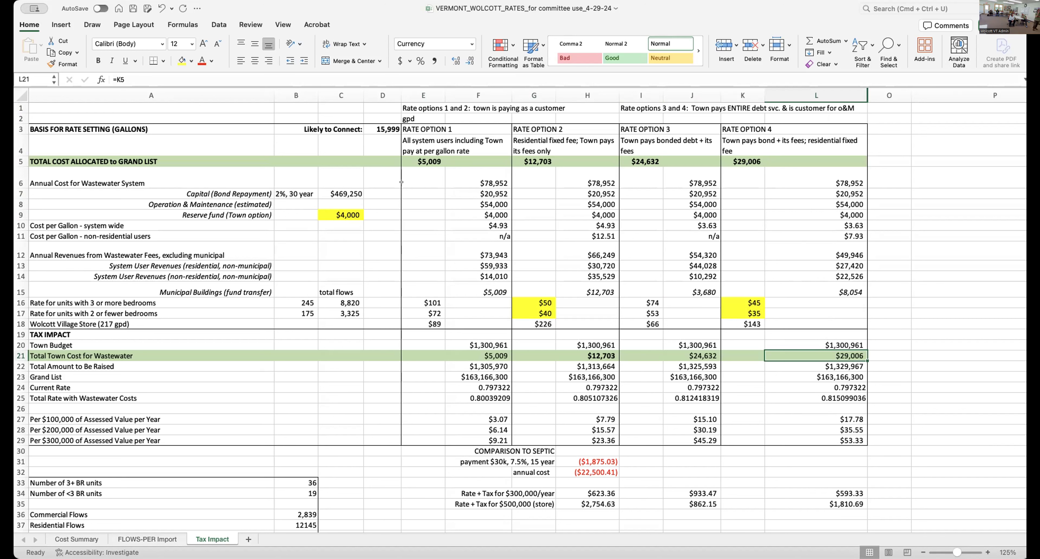
- Trace the bonded capital amount to the Cost Summary sheet and check the net bond amount and total project cost there
left_click(332, 191)
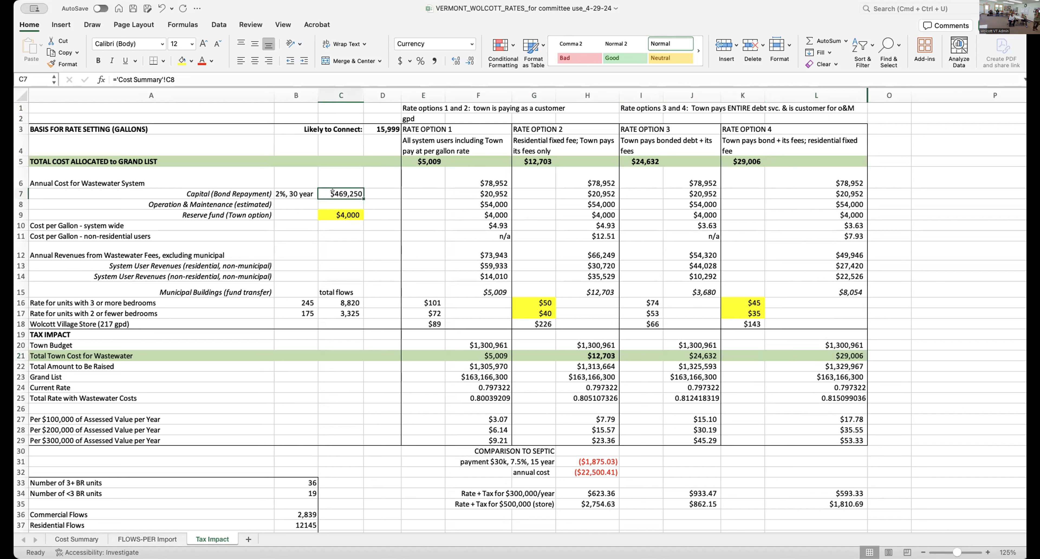
left_click(76, 538)
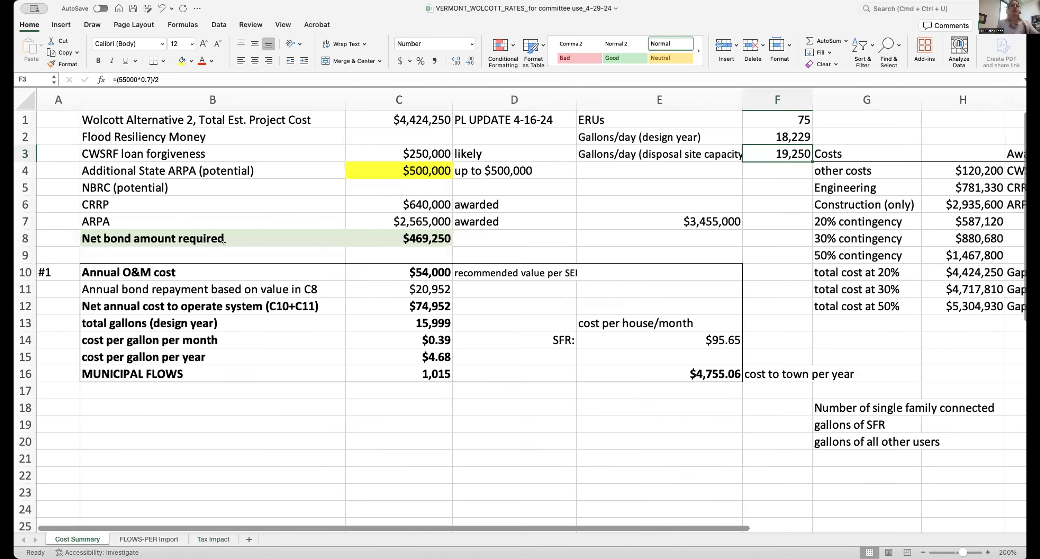
left_click(425, 167)
left_click(399, 238)
left_click(376, 116)
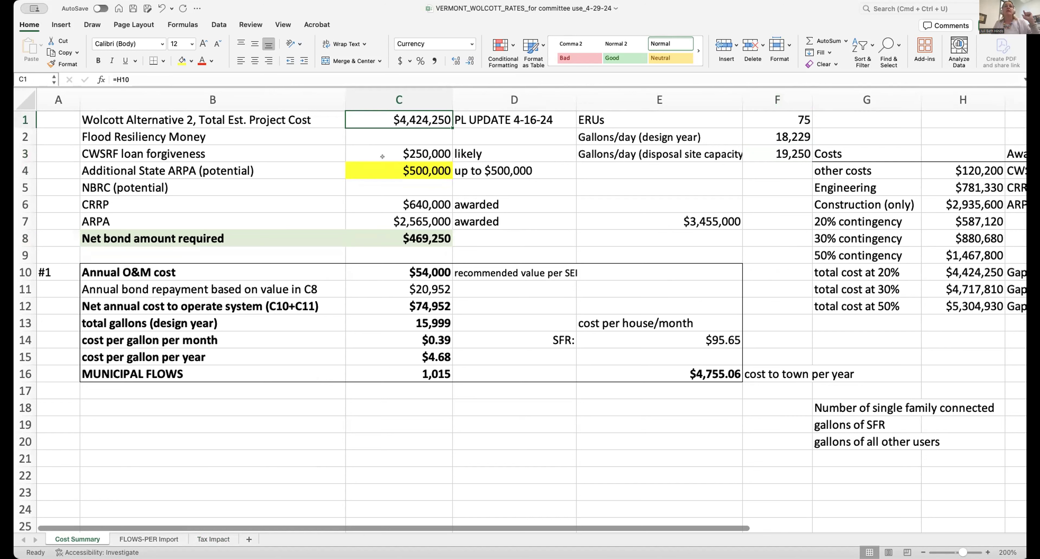
- Review the funding sources from CWSRF loan forgiveness to ARPA and the formula for the net bond amount required
left_click(391, 149)
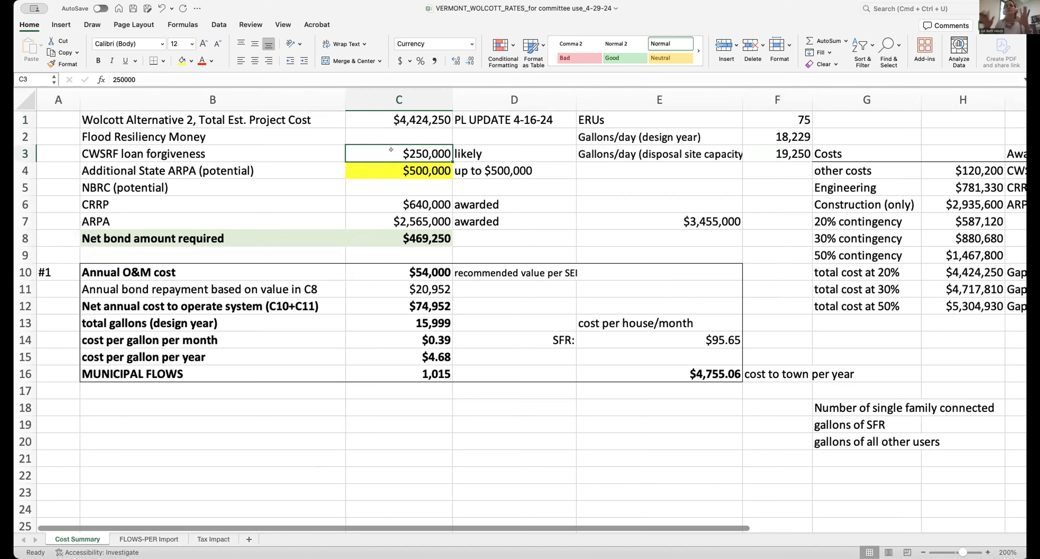
key("Down")
key("Down")
key("Down")
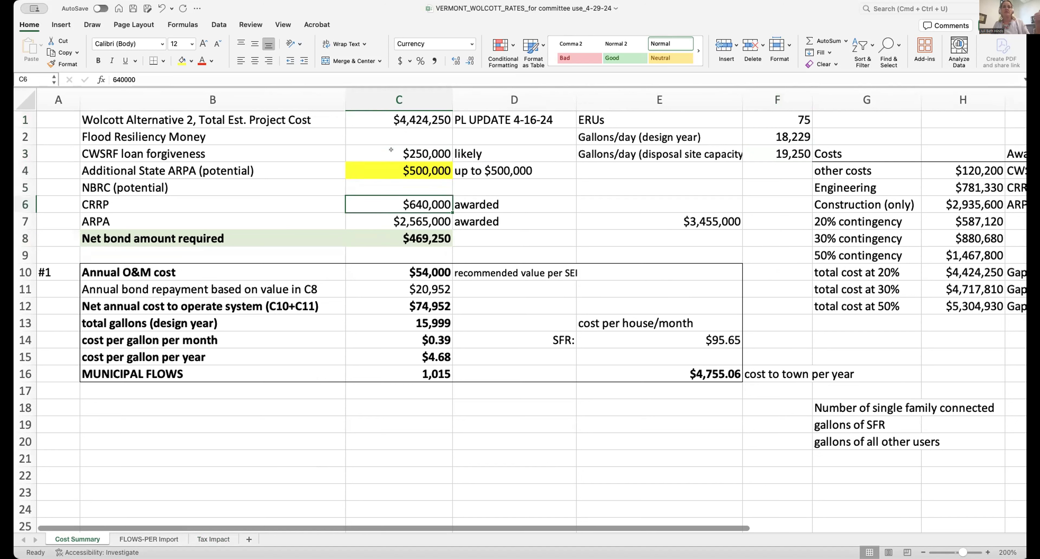
key("Down")
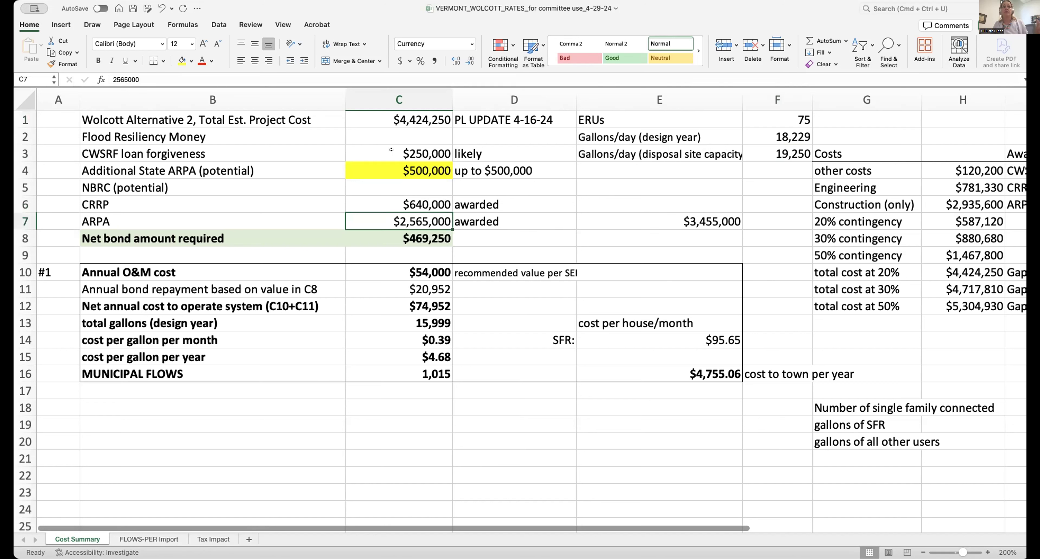
key("Down")
key("Up")
key("Up")
key("Up")
key("Up")
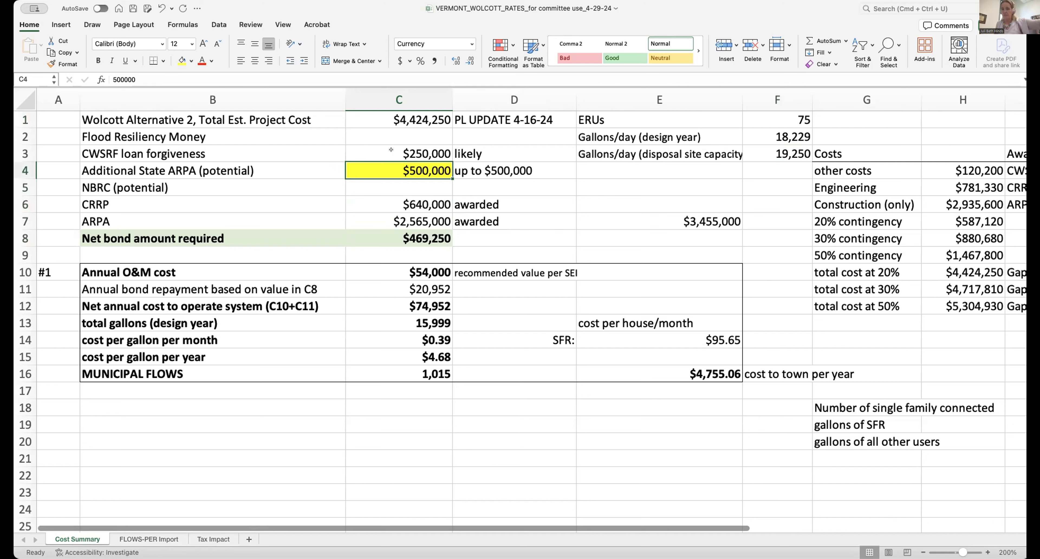
left_click(385, 237)
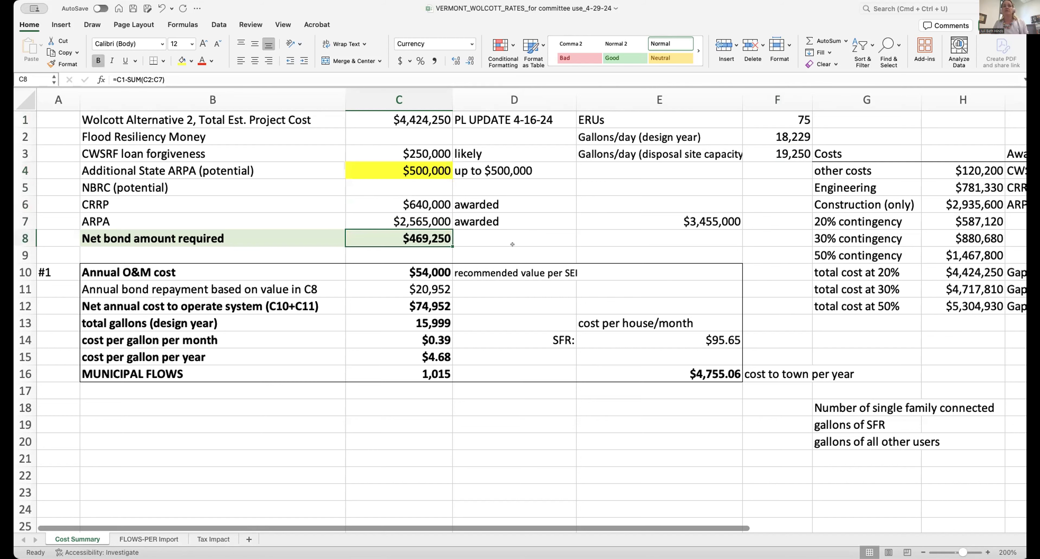
- Examine the annual bond repayment formula for Rate Option 1 on the Tax Impact sheet
left_click(212, 538)
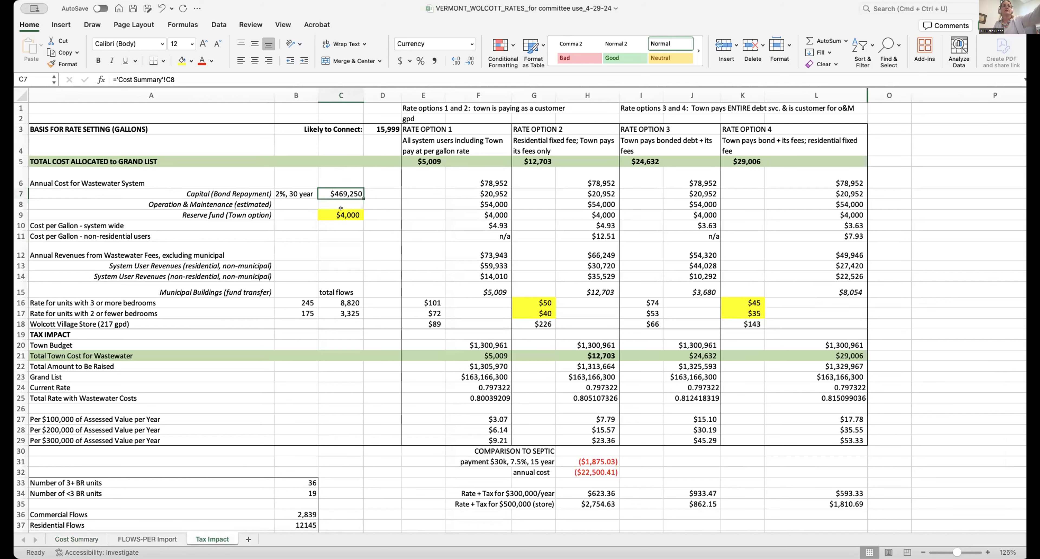
key("Right")
key("Right")
key("Right")
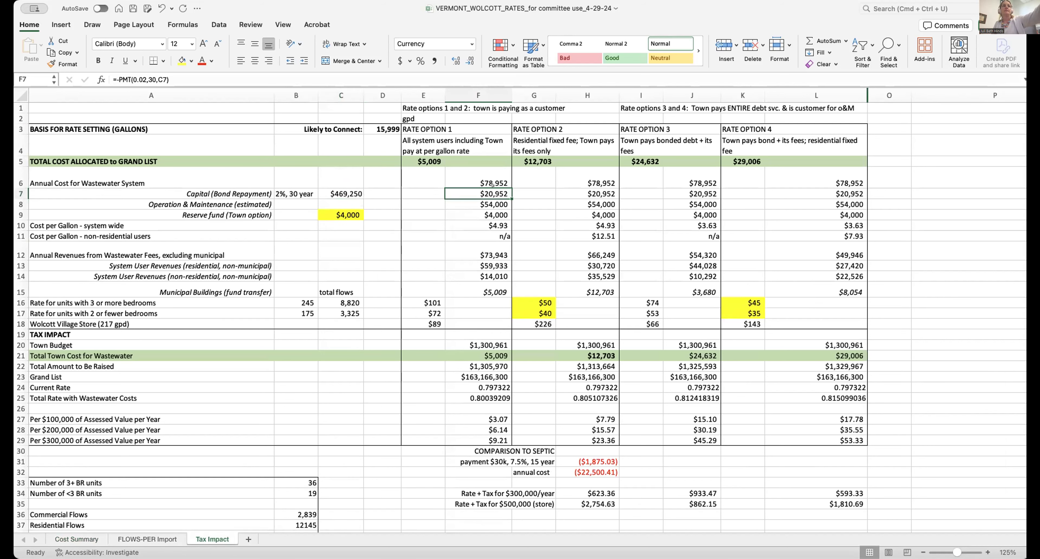
scroll(492, 185, "up", 5)
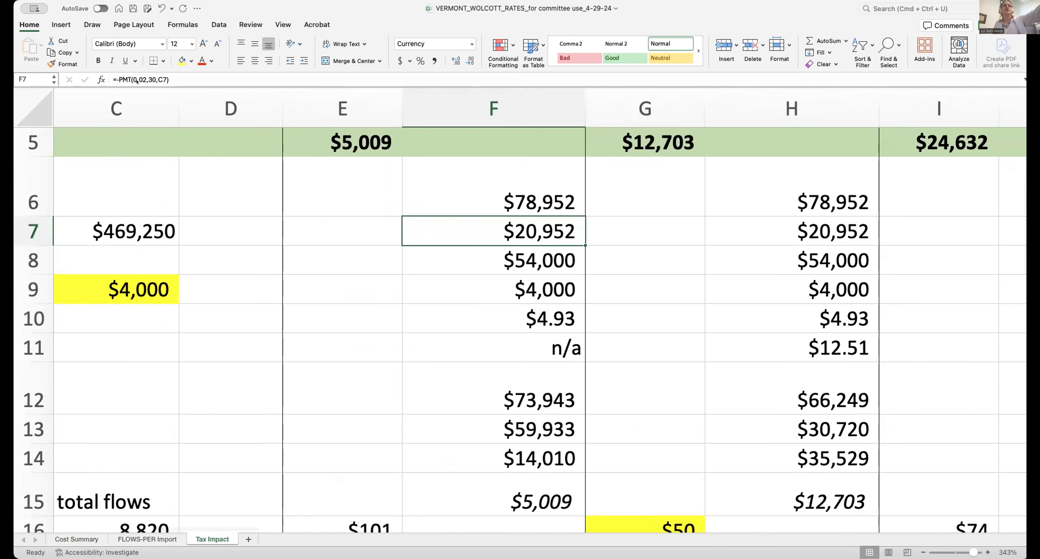
- Review the annual bond repayment alongside the other annual costs across all four rate options on the Tax Impact sheet
key("Left")
key("Left")
key("Left")
left_click(518, 227)
scroll(515, 238, "down", 4)
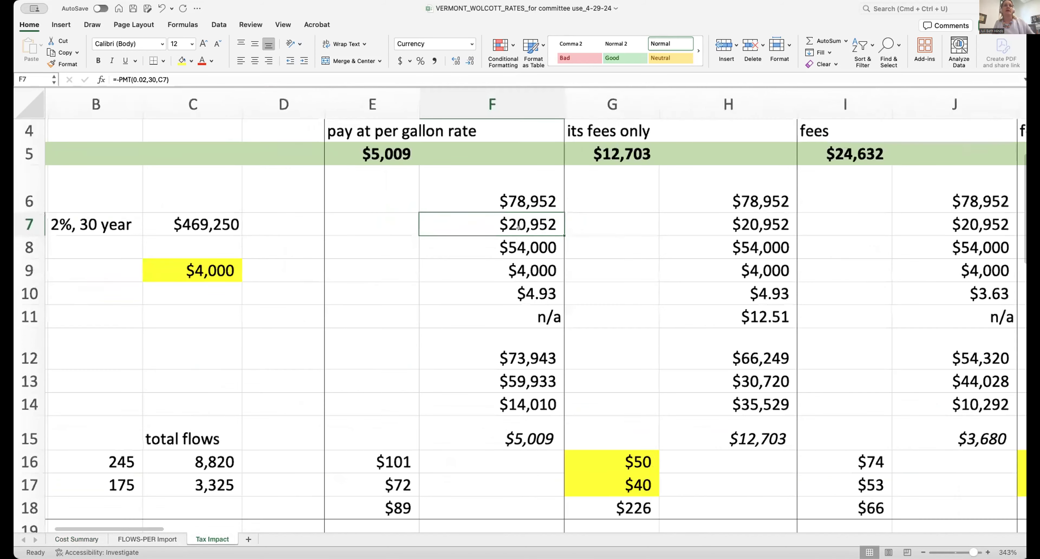
scroll(512, 251, "down", 3)
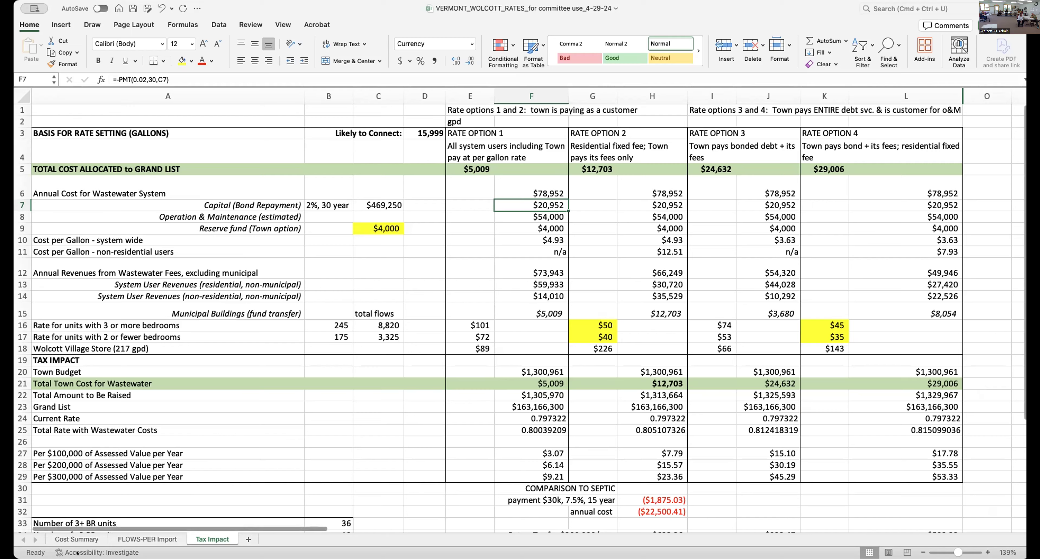
- Clear the potential additional State ARPA amount on the Cost Summary sheet and check the effect on the Tax Impact rate options
left_click(77, 539)
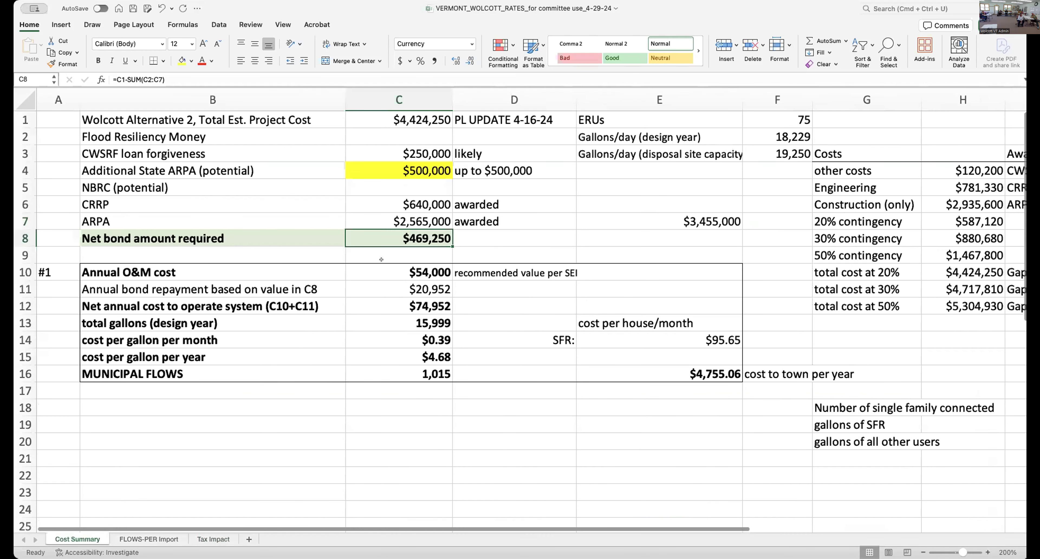
left_click(416, 173)
key("Delete")
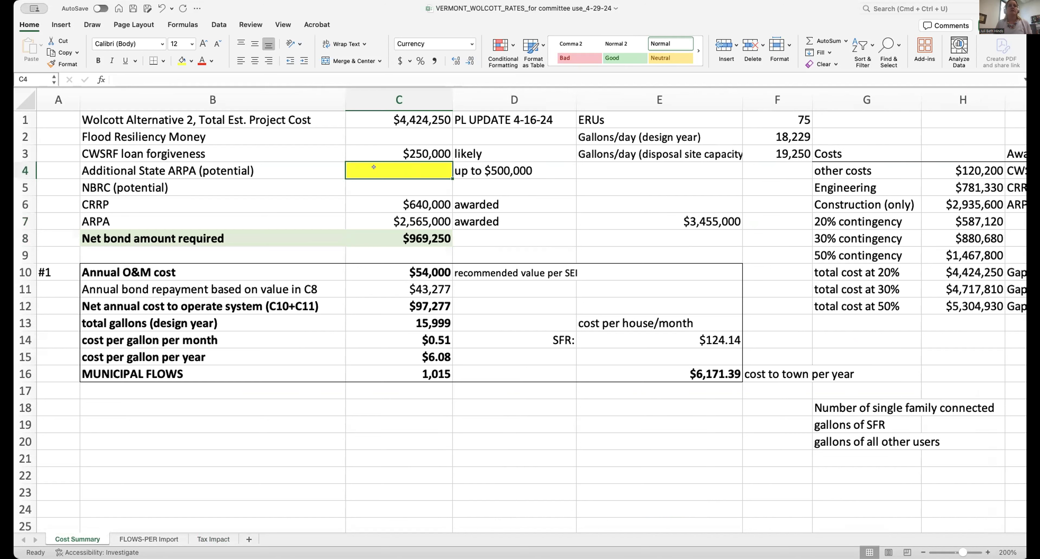
left_click(399, 234)
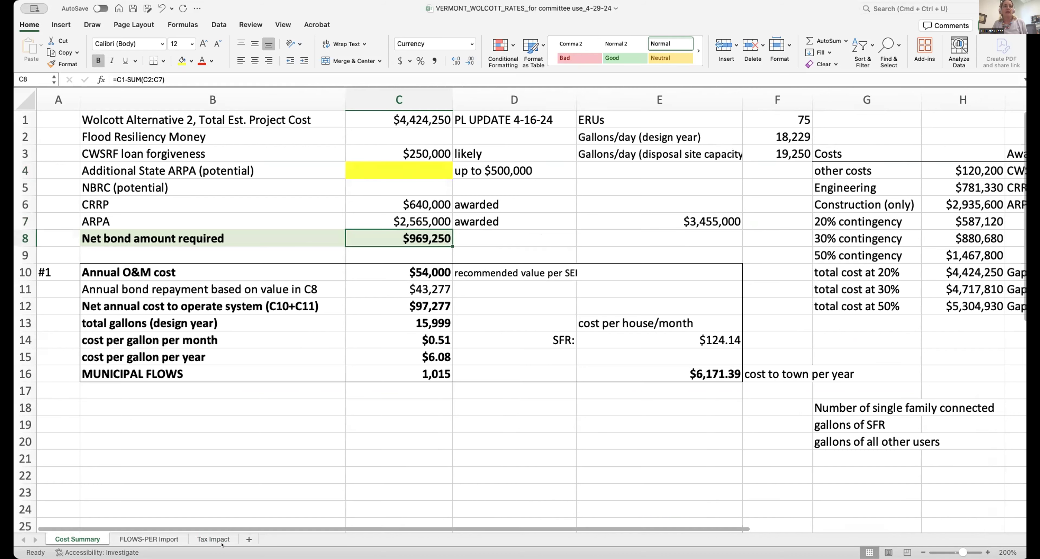
left_click(213, 539)
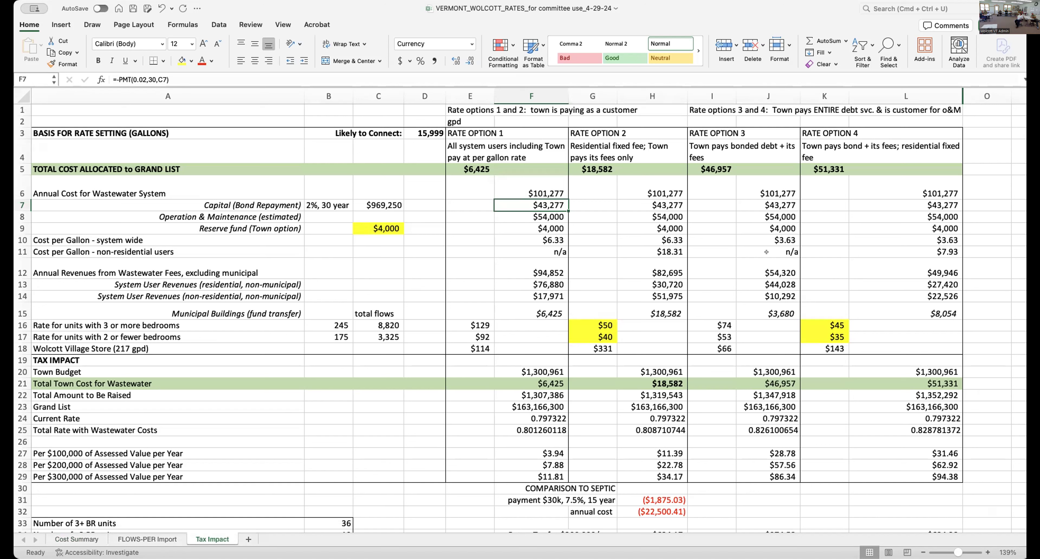
- Review the total project cost and each funding source down to the net bond amount on the Cost Summary sheet
left_click(77, 539)
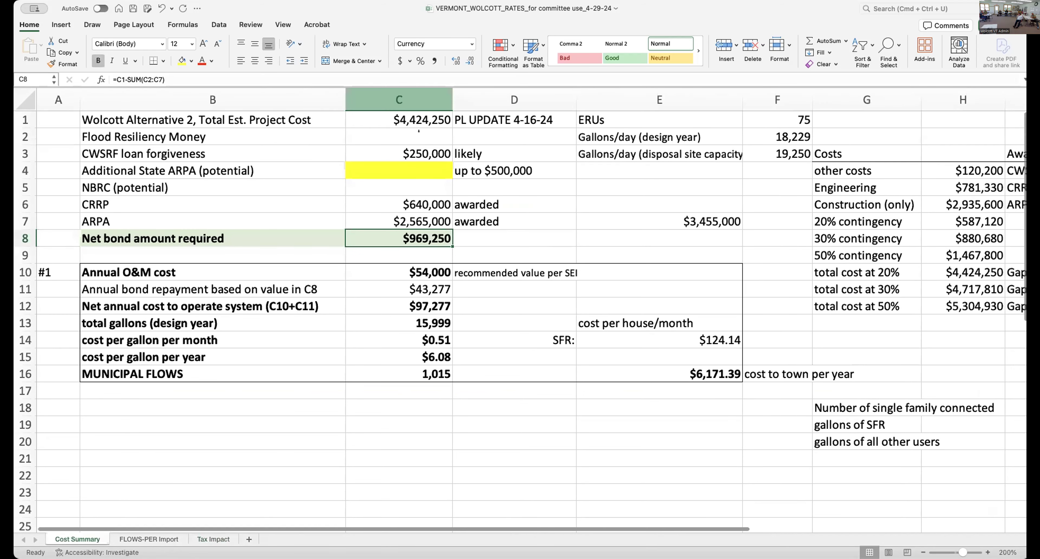
left_click(415, 122)
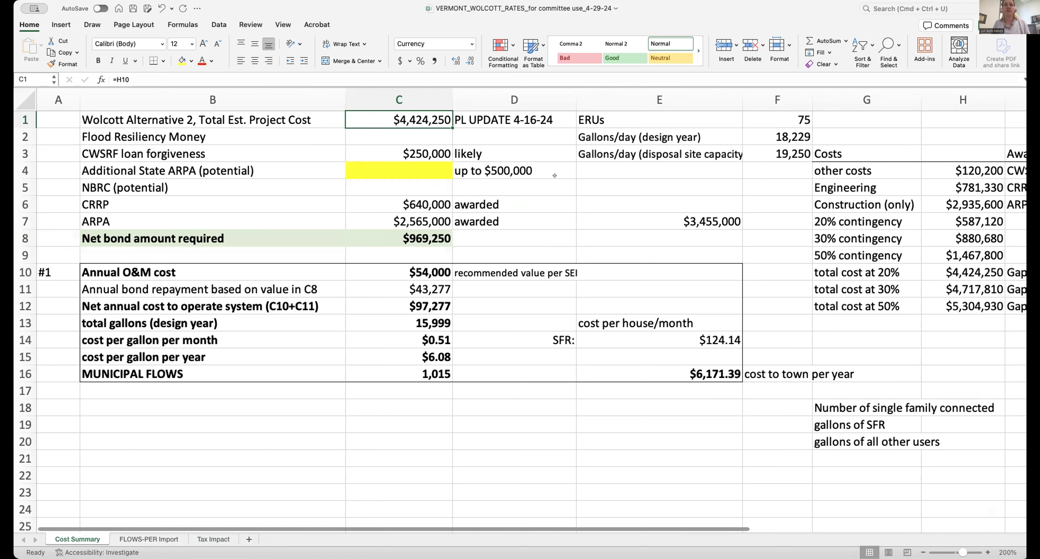
key("Down")
key("Down")
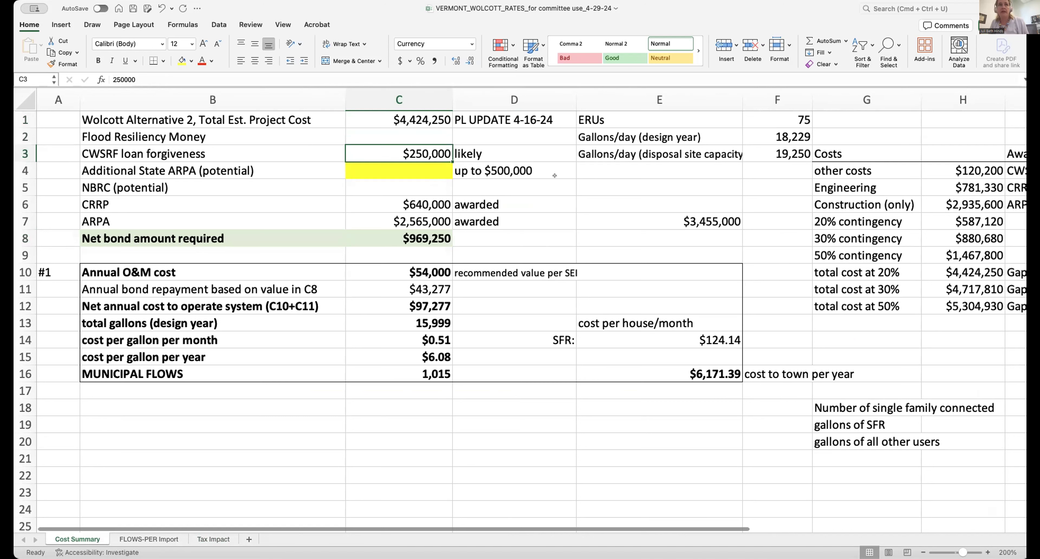
key("Down")
key("Down")
key("Down")
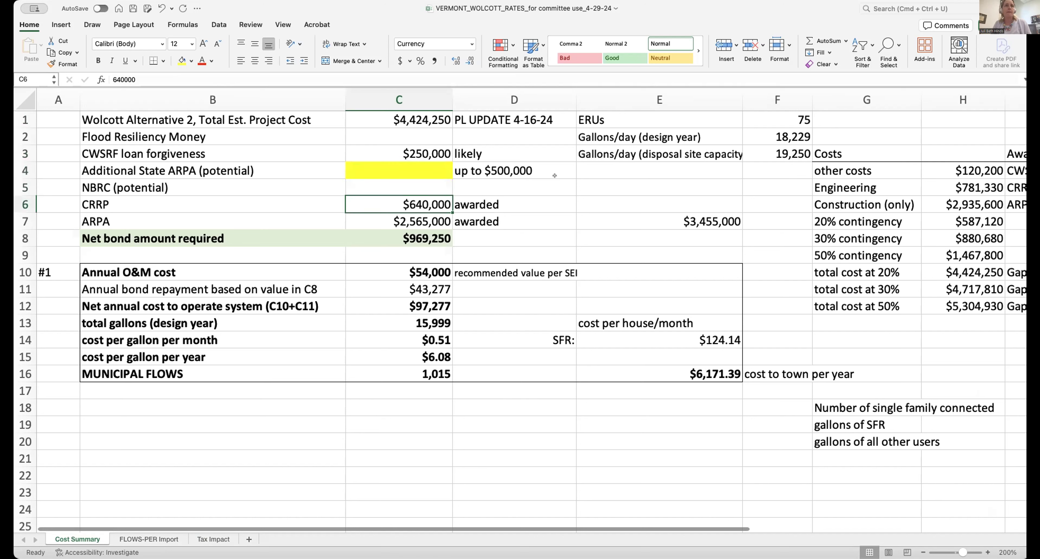
key("Down")
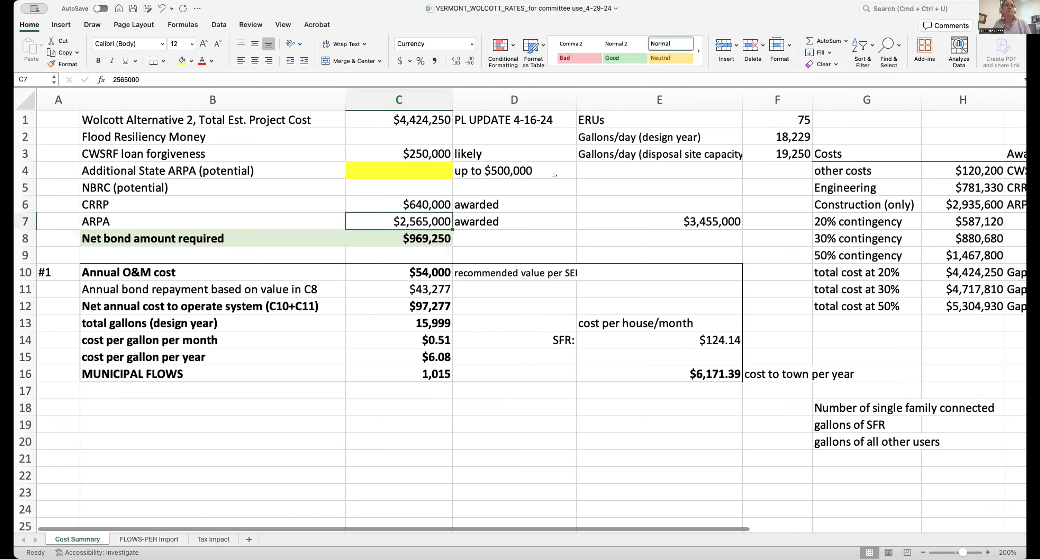
key("Down")
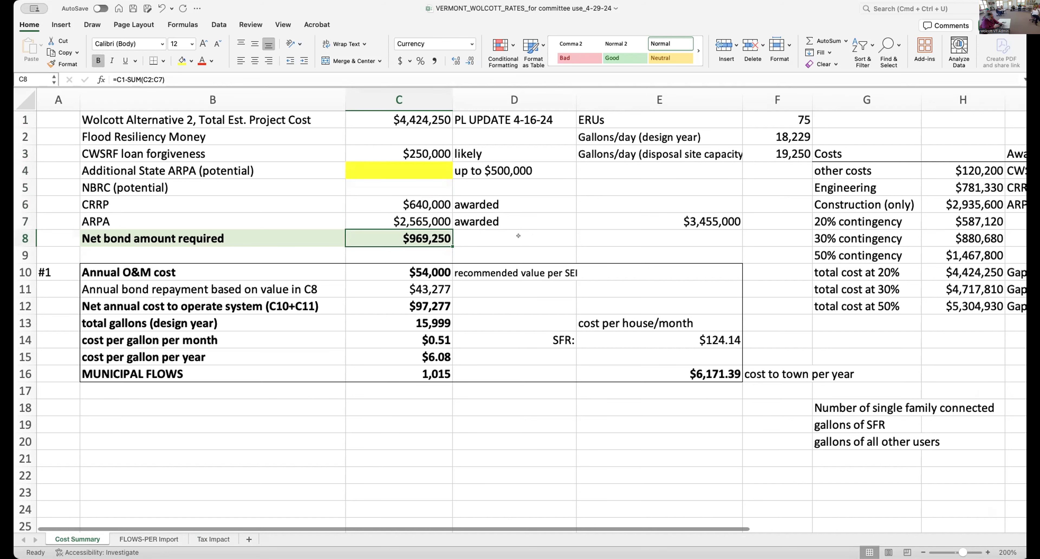
- Examine the 20% contingency total cost formula, the cost breakdown, the awarded funding and the funding gaps on the Cost Summary sheet
scroll(824, 295, "right", 5)
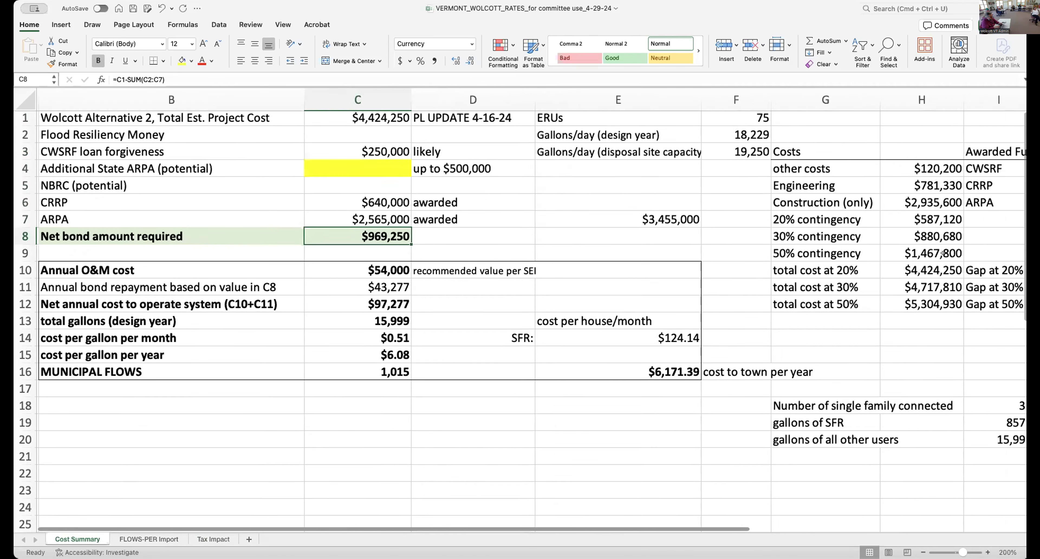
scroll(929, 258, "left", 3)
scroll(920, 260, "right", 2)
left_click(906, 263)
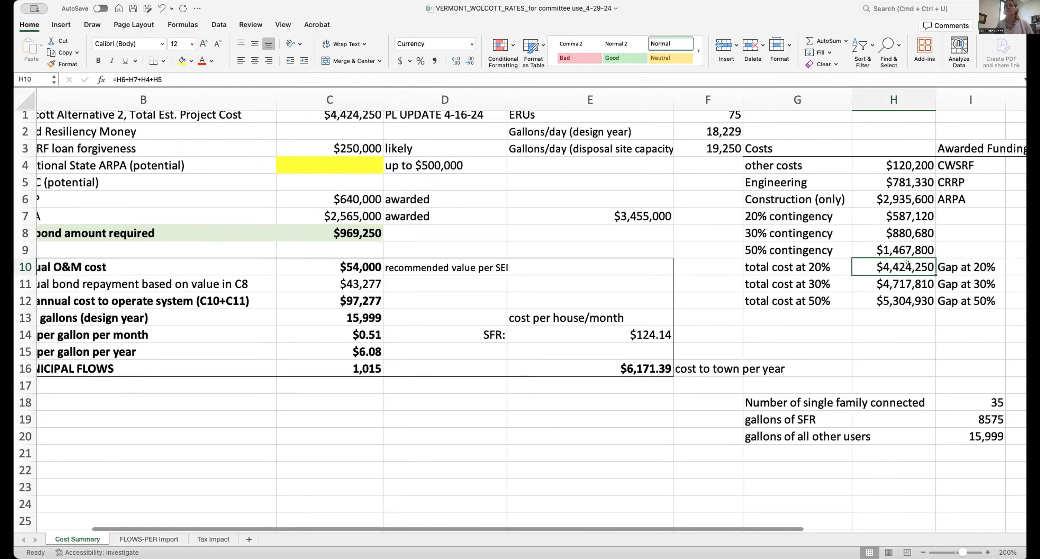
scroll(902, 252, "up", 1)
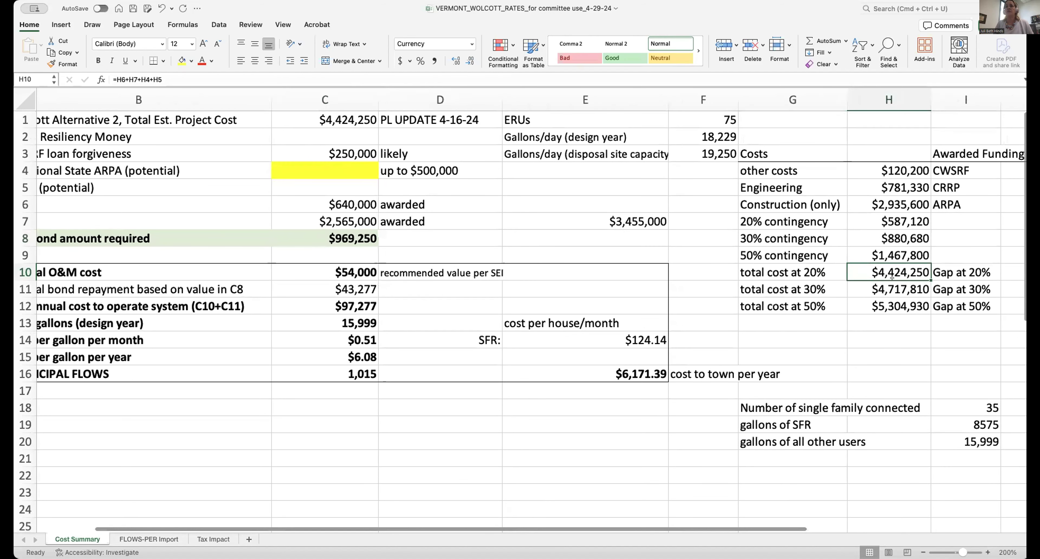
scroll(892, 277, "up", 5)
scroll(899, 270, "right", 10)
scroll(898, 270, "up", 3)
scroll(898, 270, "left", 5)
scroll(898, 269, "up", 1)
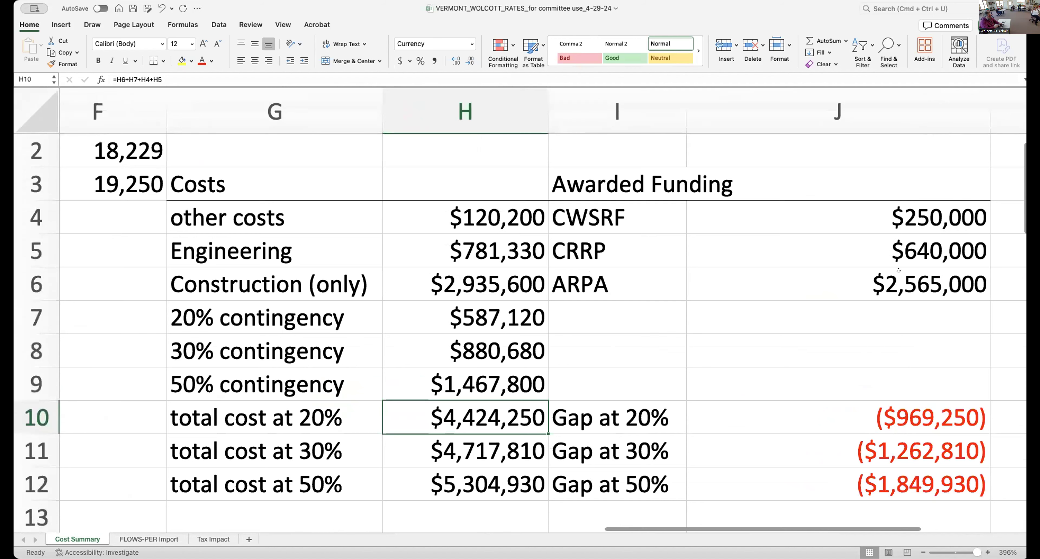
scroll(865, 360, "right", 2)
scroll(865, 359, "down", 1)
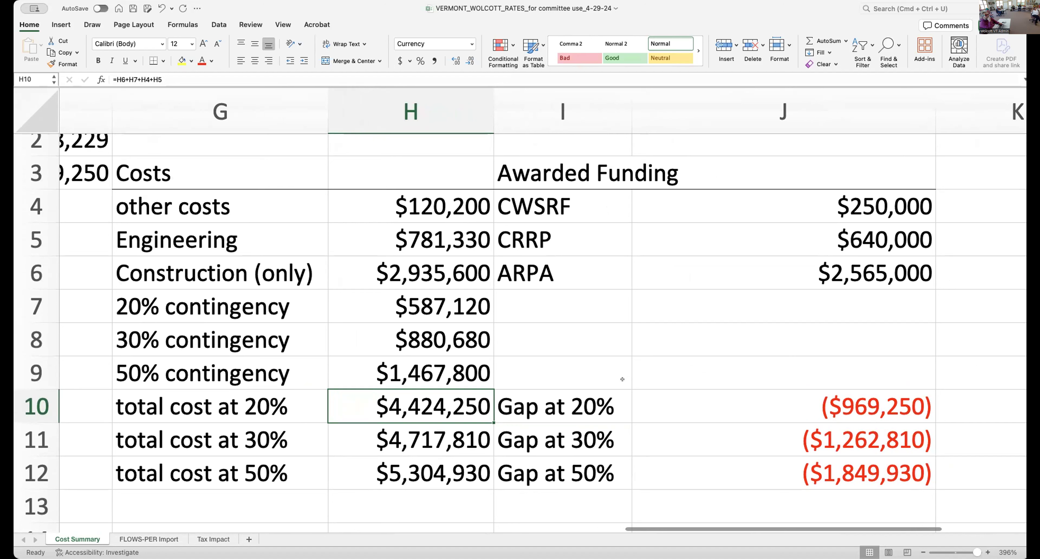
- Set the CWSRF loan forgiveness amount on the Cost Summary sheet to $125,000
scroll(623, 379, "left", 15)
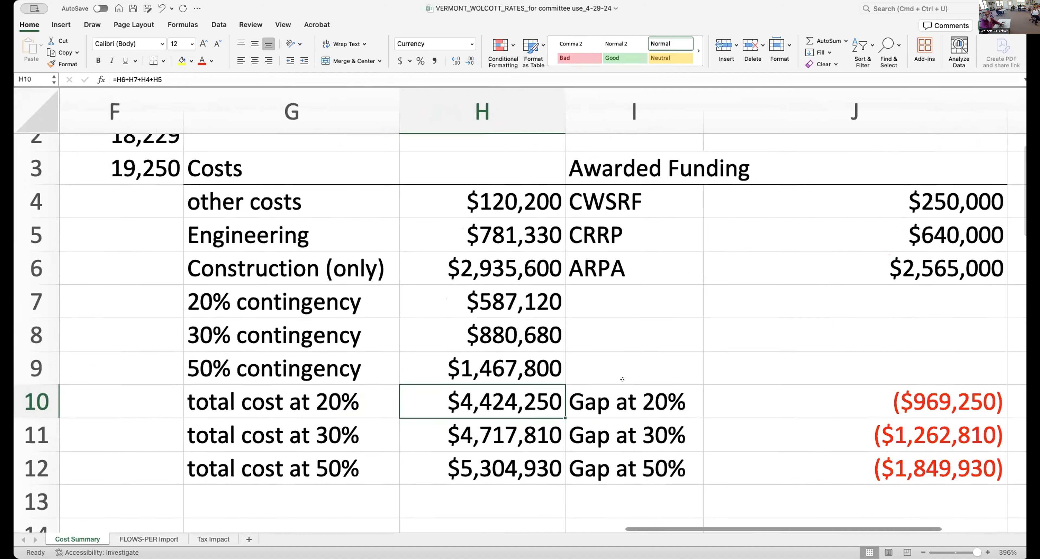
scroll(622, 379, "up", 2)
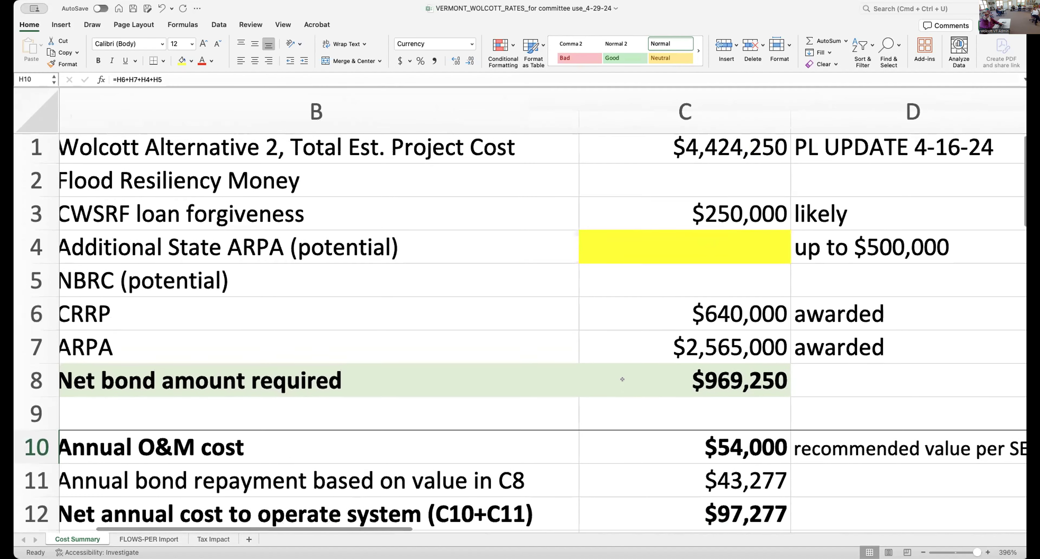
left_click(714, 218)
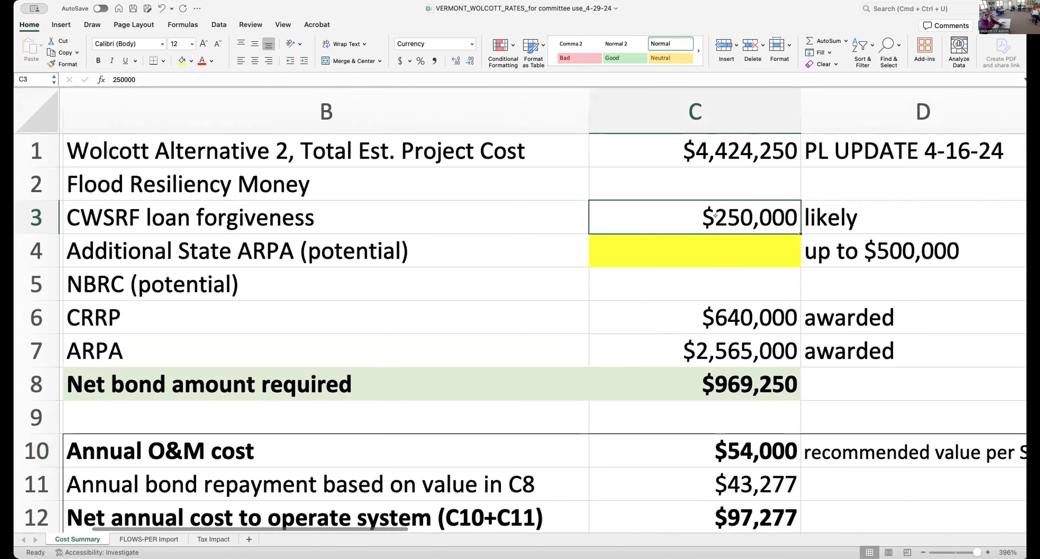
type("125000")
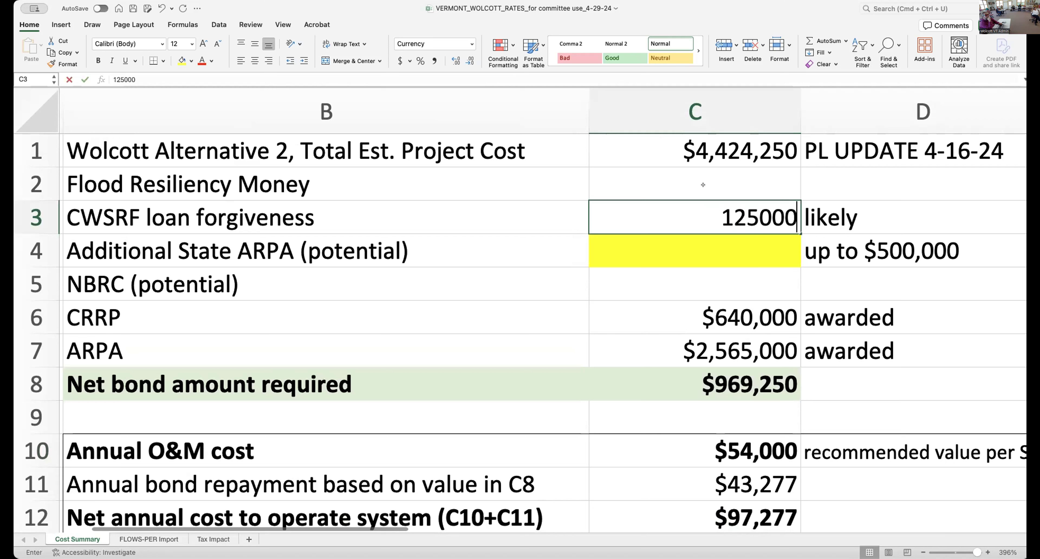
key("Return")
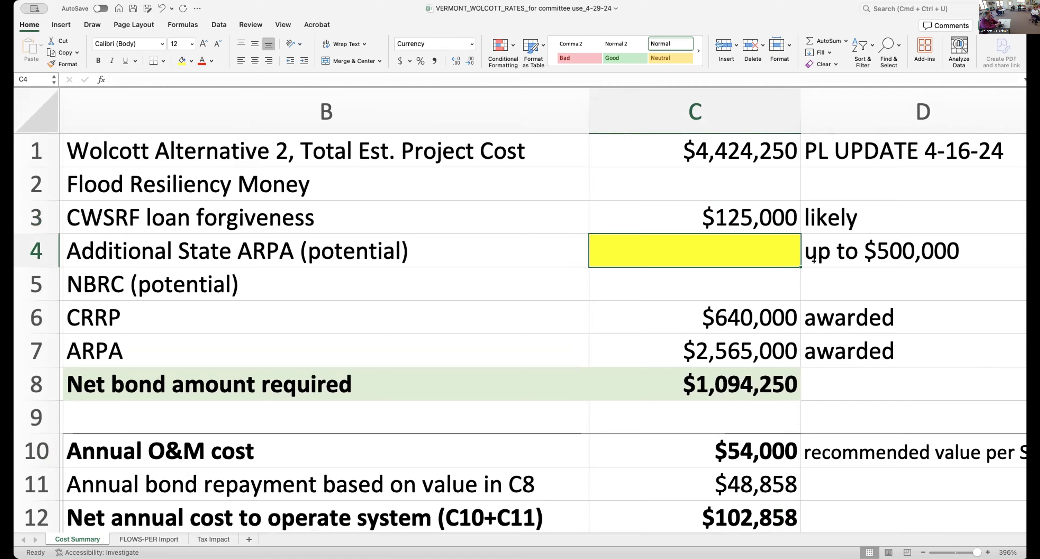
- Change the note beside the CWSRF loan forgiveness amount to "awarded" and check the rate options on the Tax Impact sheet
scroll(814, 260, "down", 5)
scroll(534, 173, "right", 2)
left_click(534, 172)
type("awarded")
key("Return")
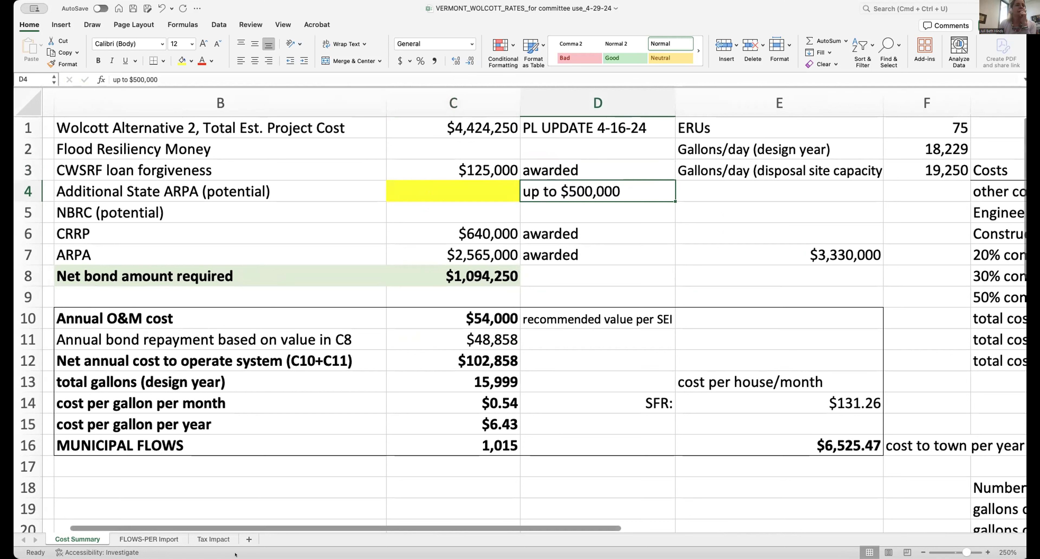
left_click(211, 539)
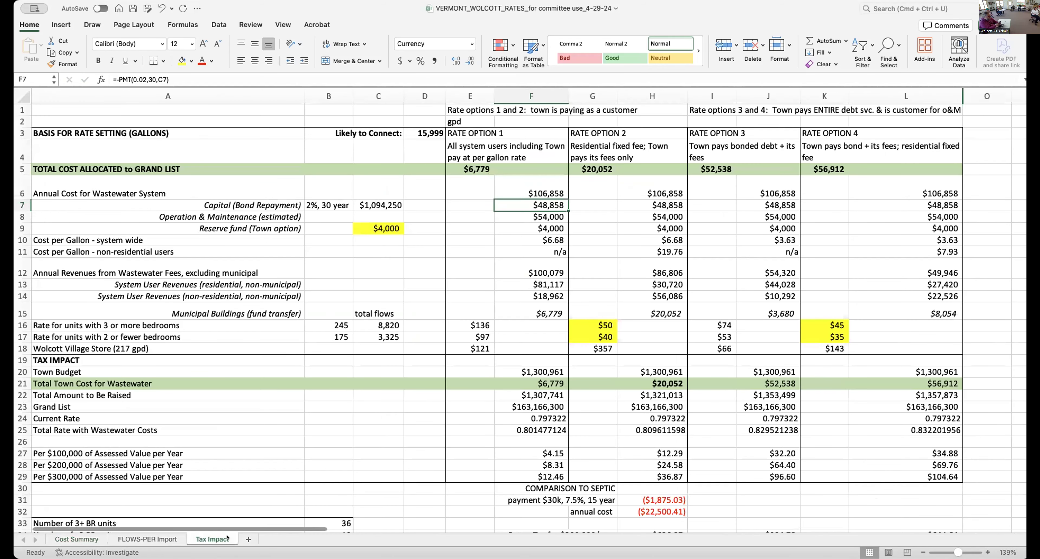
- Add the note "warning is $1,124,000" beside the net bond amount required on the Cost Summary sheet
left_click(92, 538)
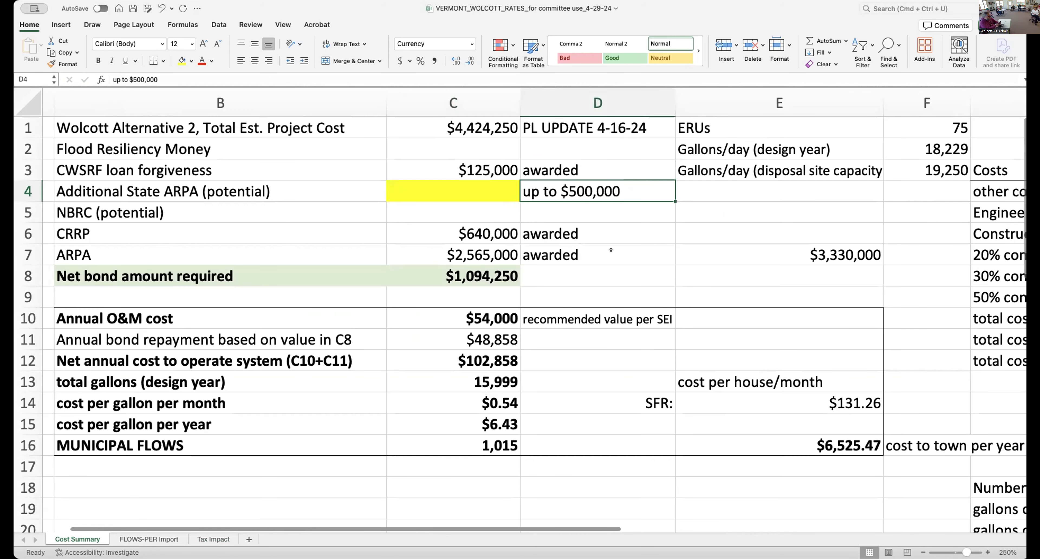
scroll(612, 244, "left", 2)
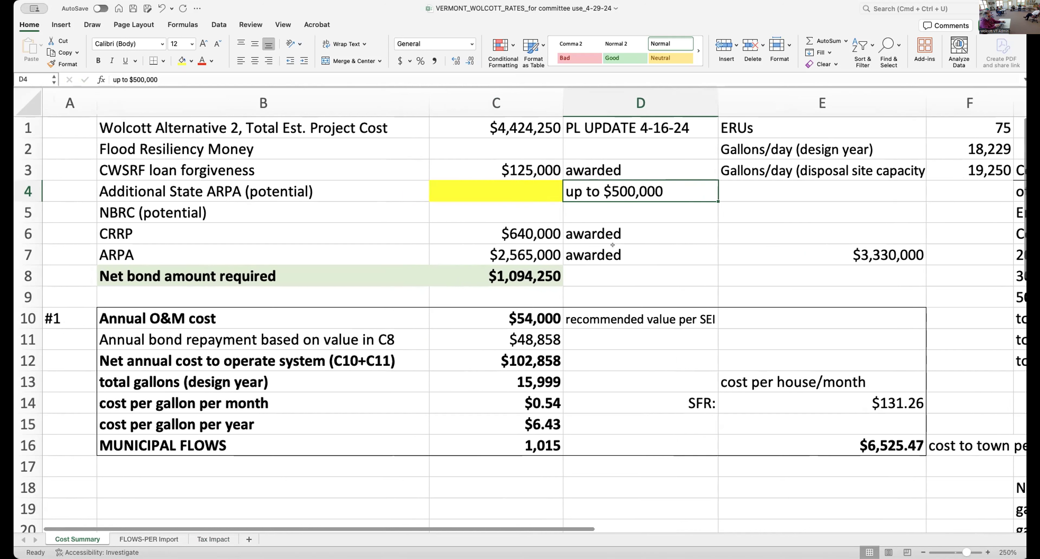
left_click(627, 269)
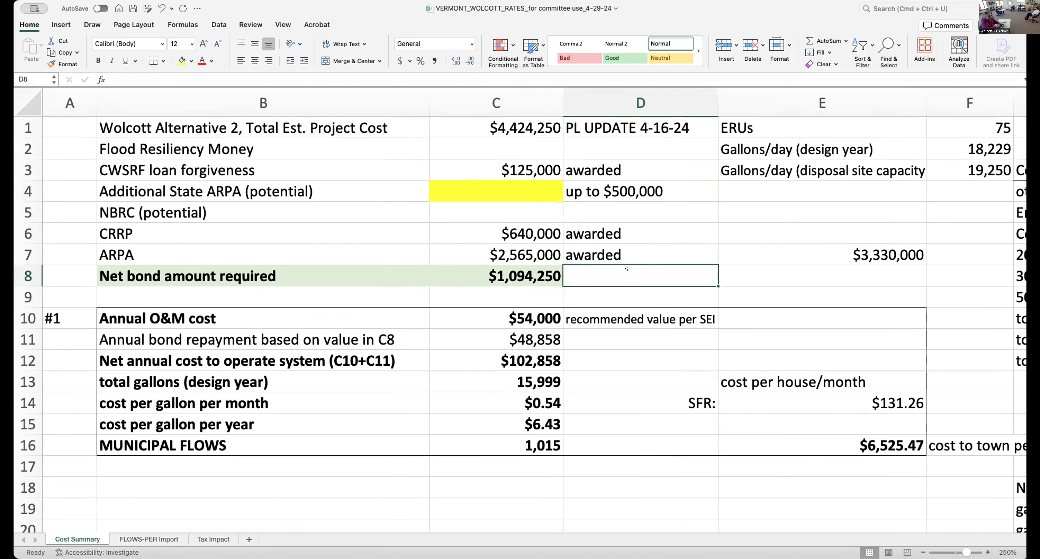
type("warni")
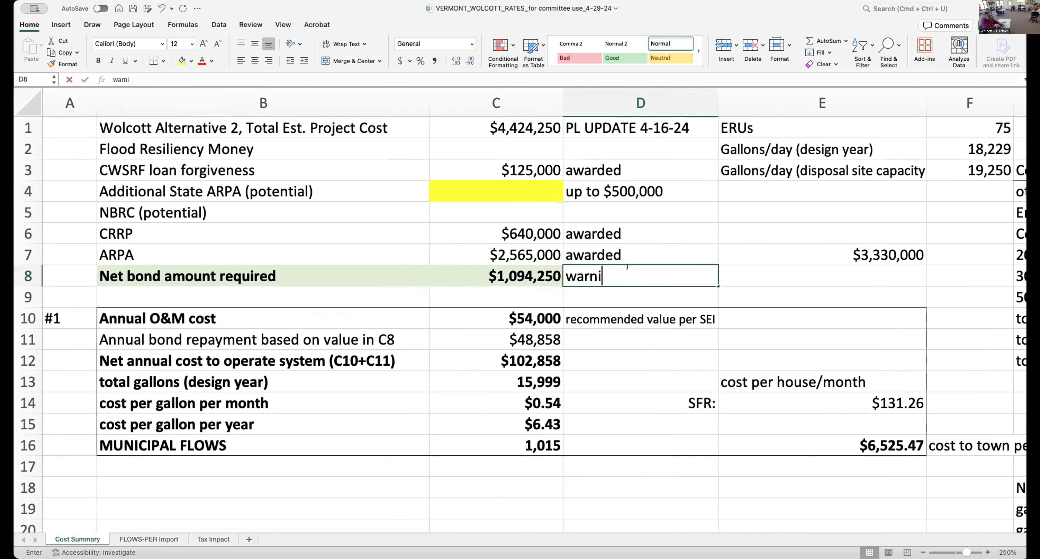
type("ng is $1,124,")
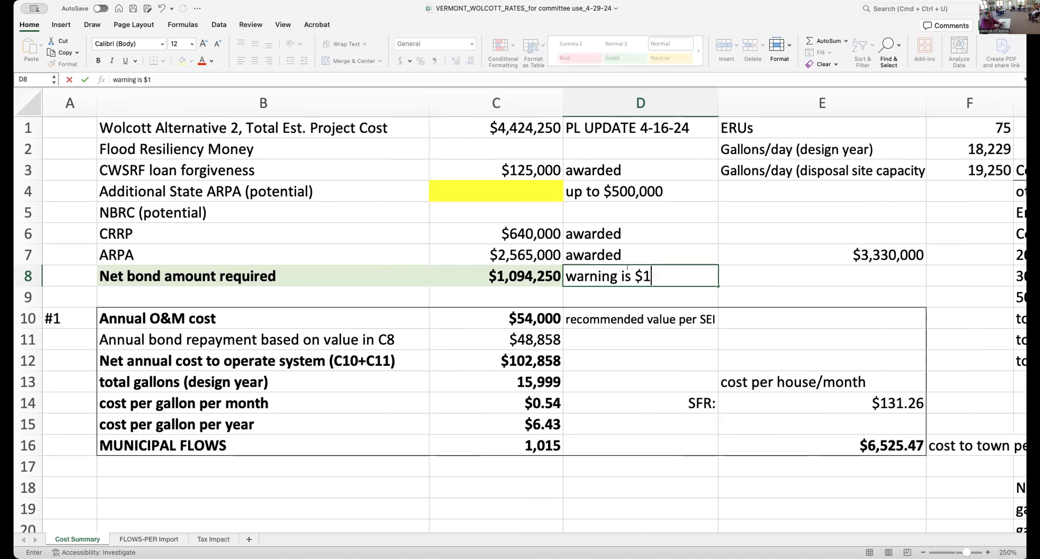
type("000")
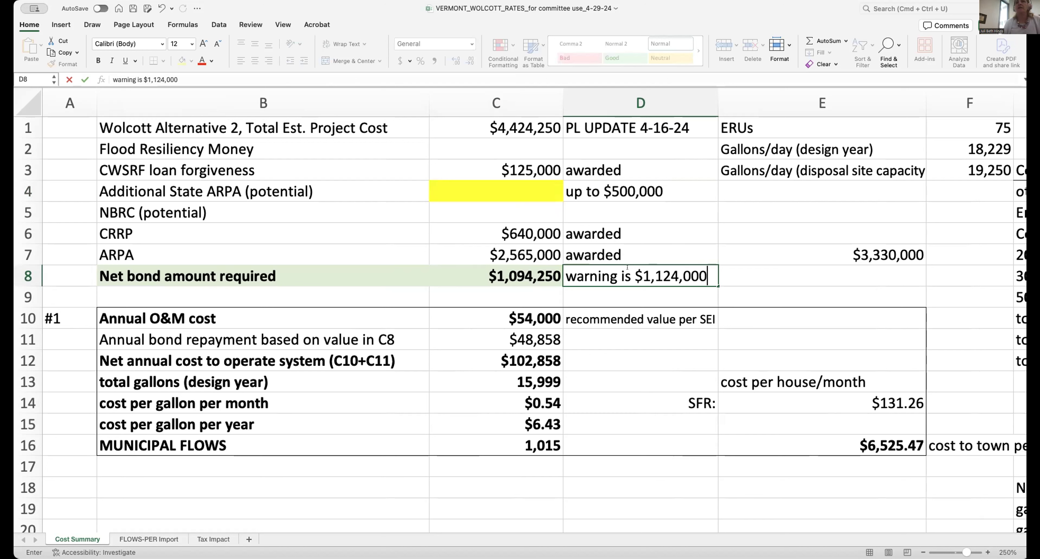
key("Return")
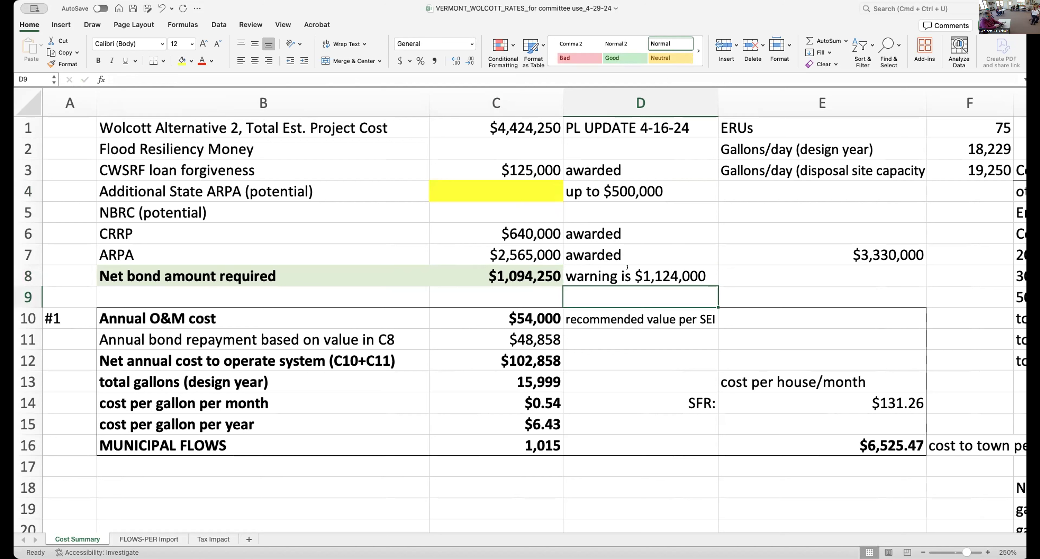
- Look across row 8 of the Cost Summary sheet, comparing the bond warning note with the contingency costs and awarded funding
left_click(627, 267)
key("Right")
key("Right")
key("Right")
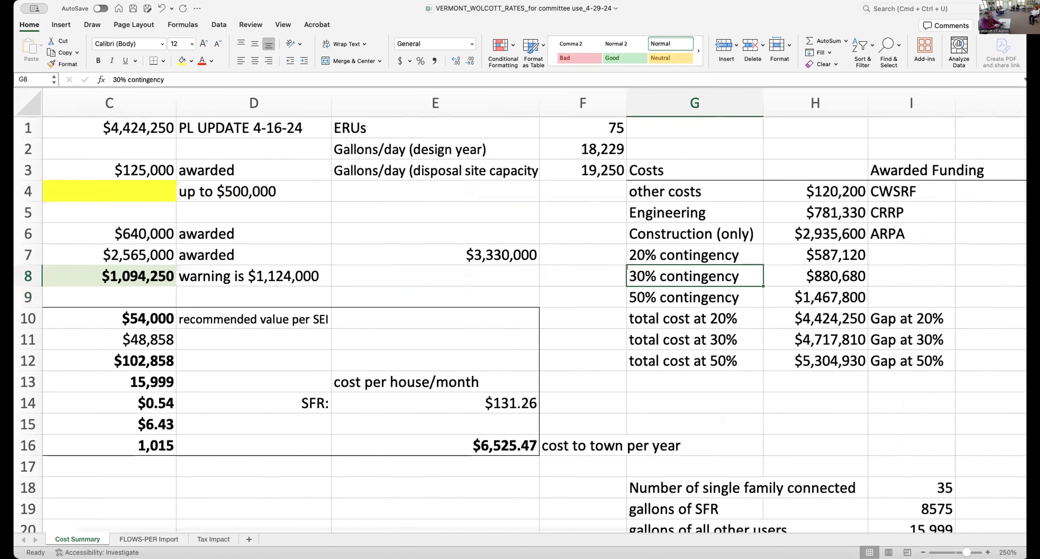
key("Right")
key("Right")
key("Right")
key("Left")
key("Left")
key("Left")
key("Left")
key("Left")
key("Left")
key("Left")
key("Left")
key("Left")
key("Right")
key("Right")
key("Right")
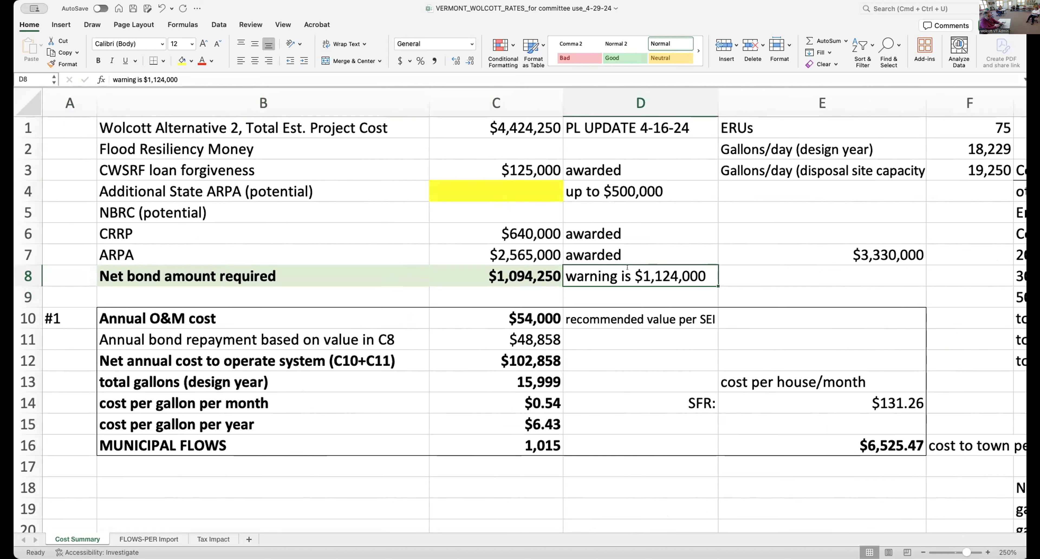
- Enter $256,000 as the ARPA award on the Cost Summary sheet and correct it to $2,256,000
left_click(524, 245)
type("256,000")
key("Return")
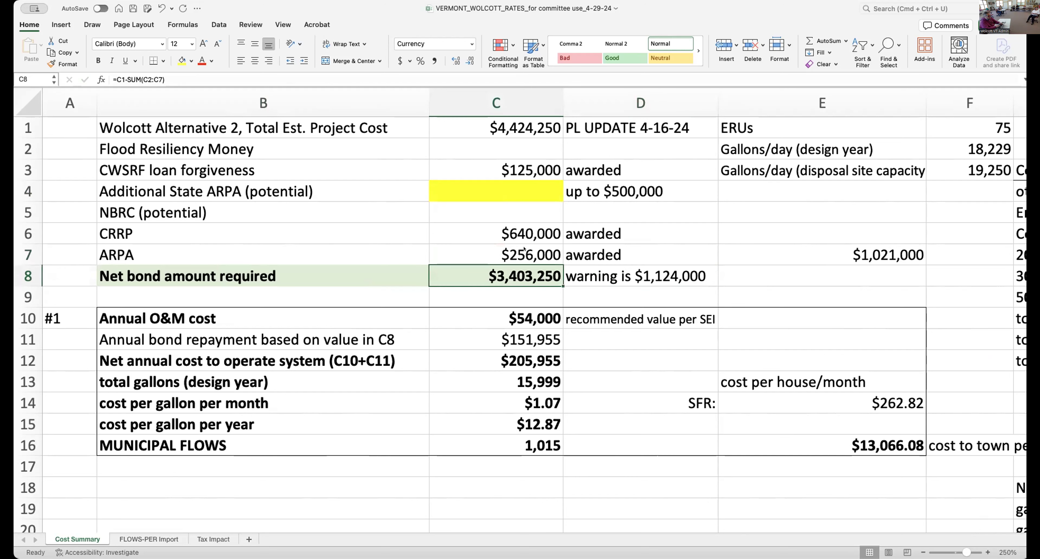
left_click(542, 258)
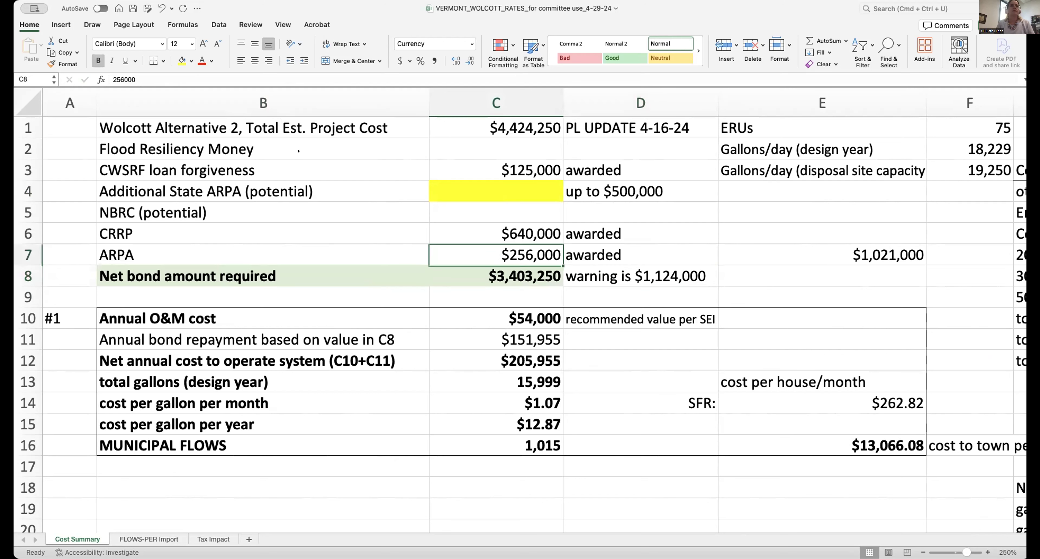
left_click(114, 80)
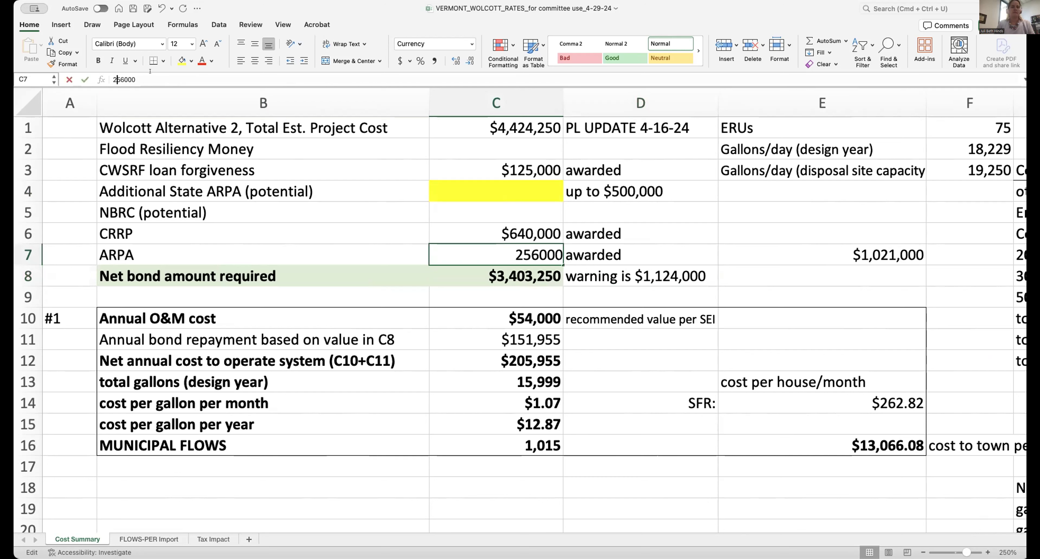
type("2")
key("Return")
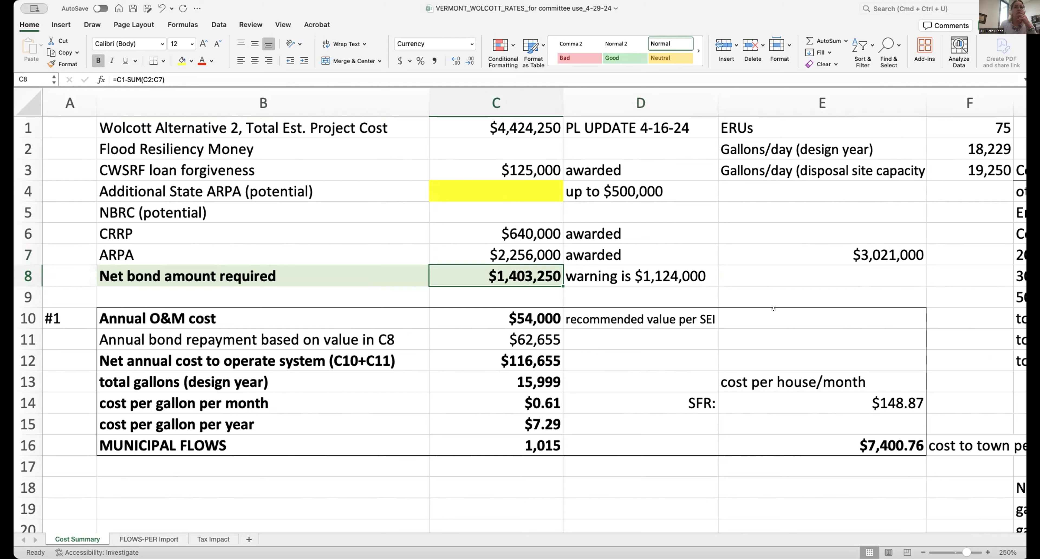
- Replace the ARPA award amount on the Cost Summary sheet with $2,560,000
left_click(527, 244)
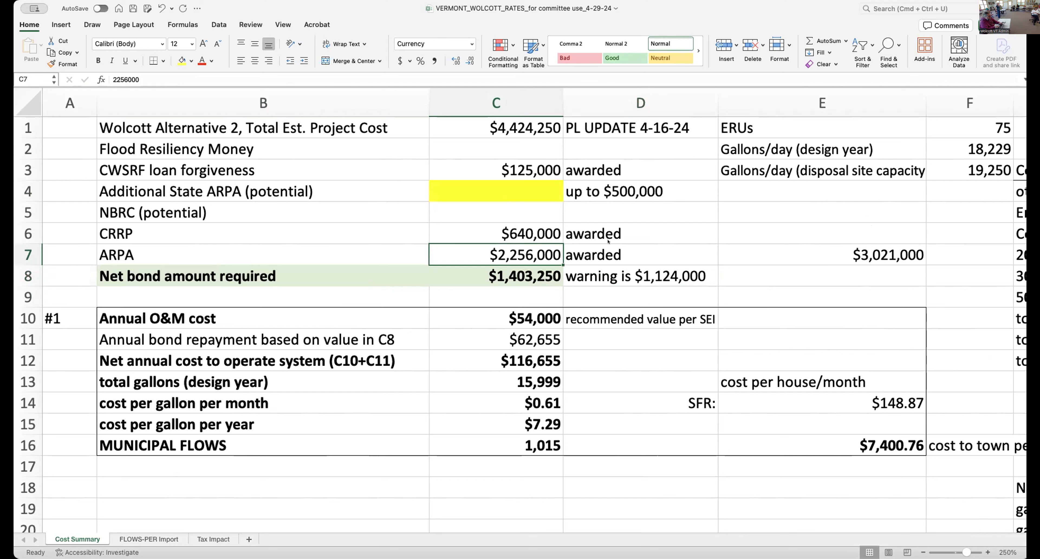
key("Delete")
type("2,560,")
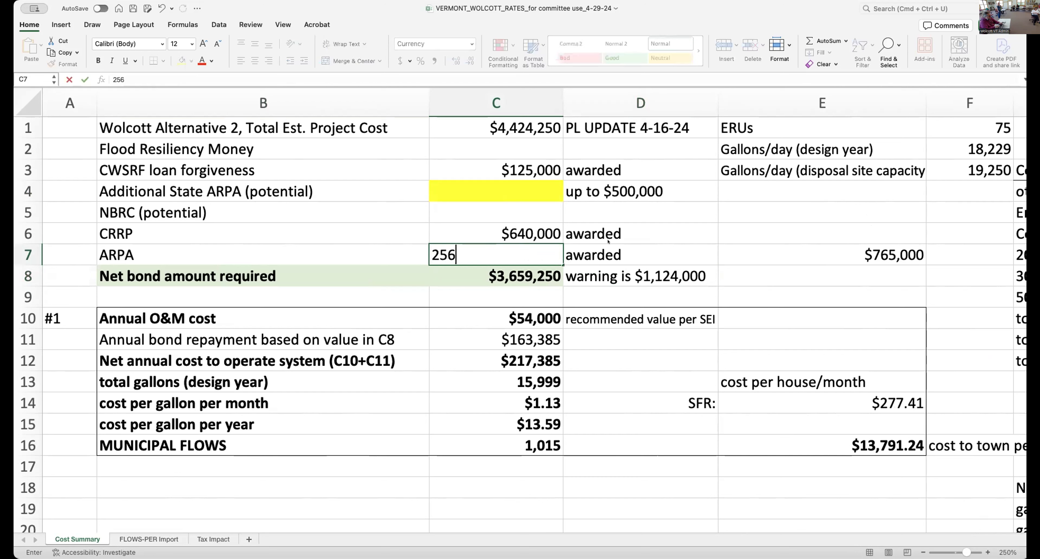
type("000")
key("Return")
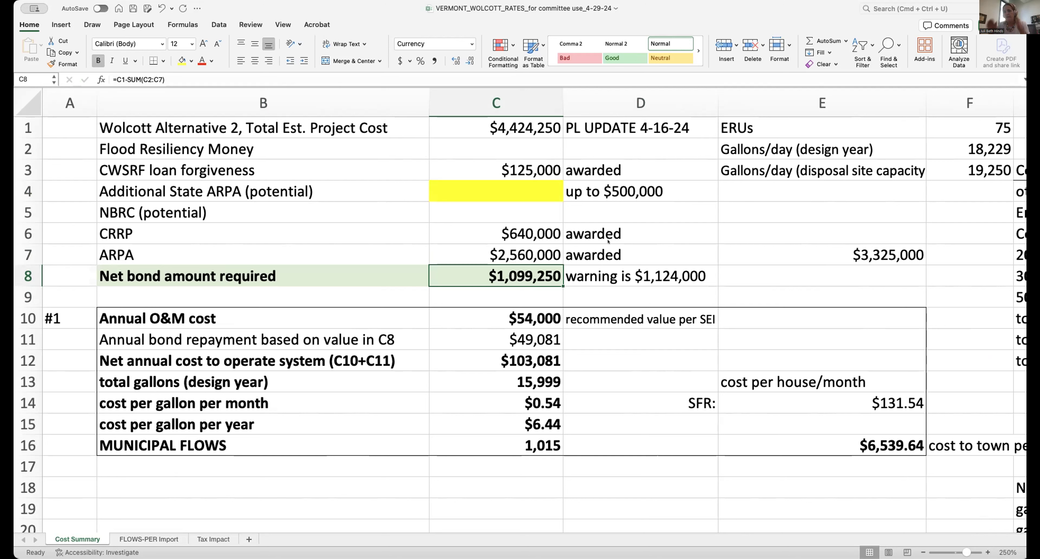
- Check rate option 1's yearly tax impact per $100,000 of assessed value on the Tax Impact sheet
left_click(517, 186)
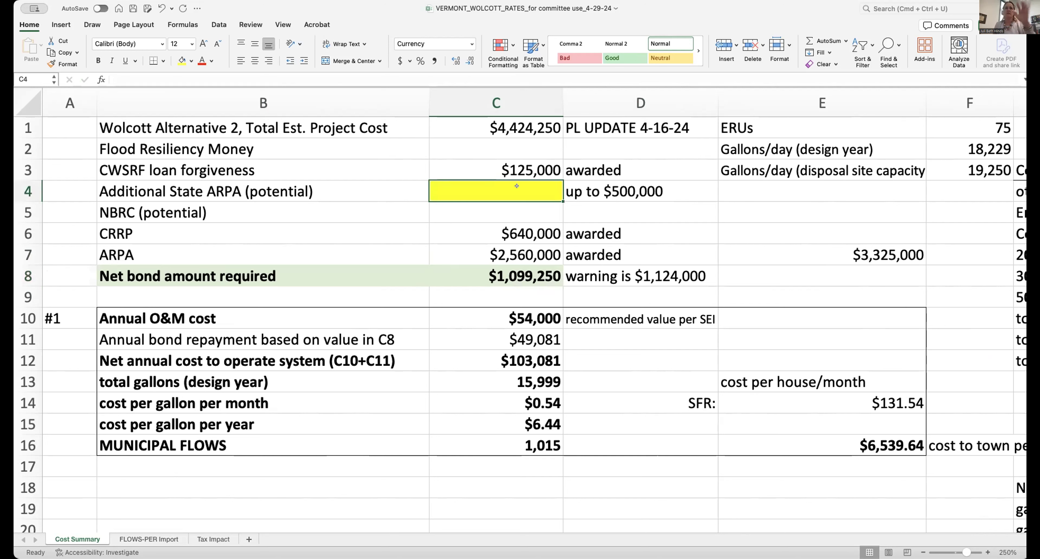
left_click(204, 540)
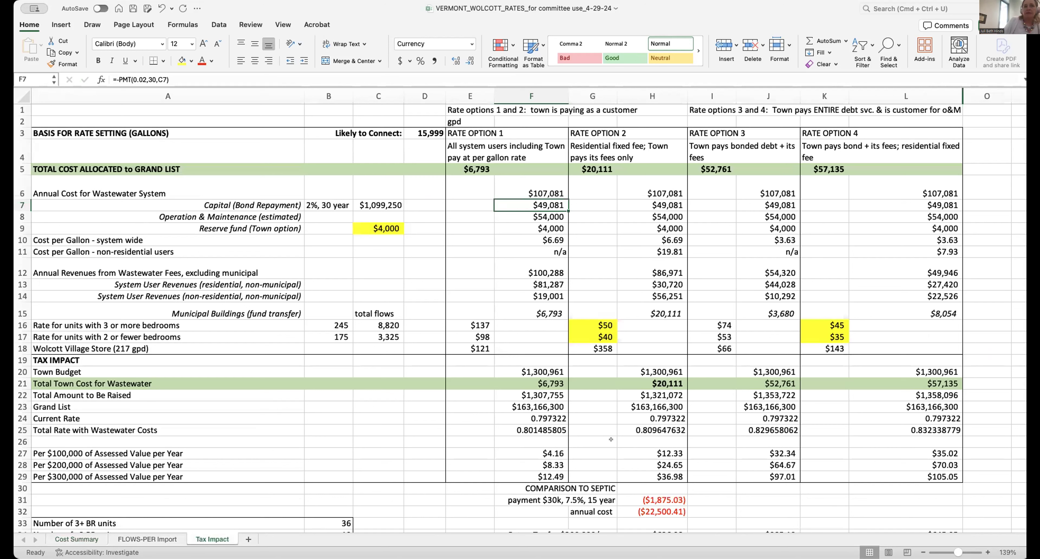
left_click(552, 448)
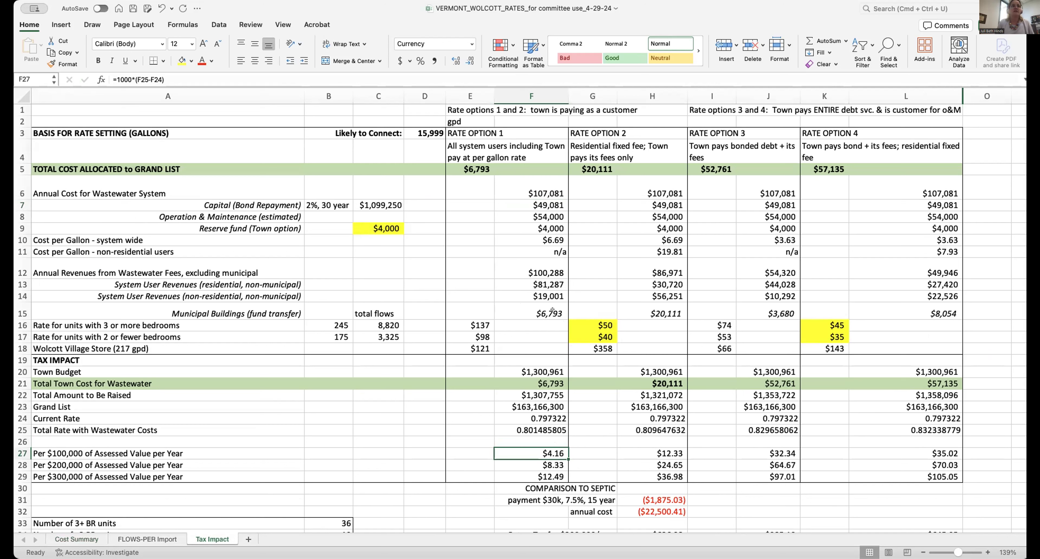
- Change the row 16 label on the Tax Impact sheet to "Monthly rate for units with 3 or more bedrooms"
left_click(476, 321)
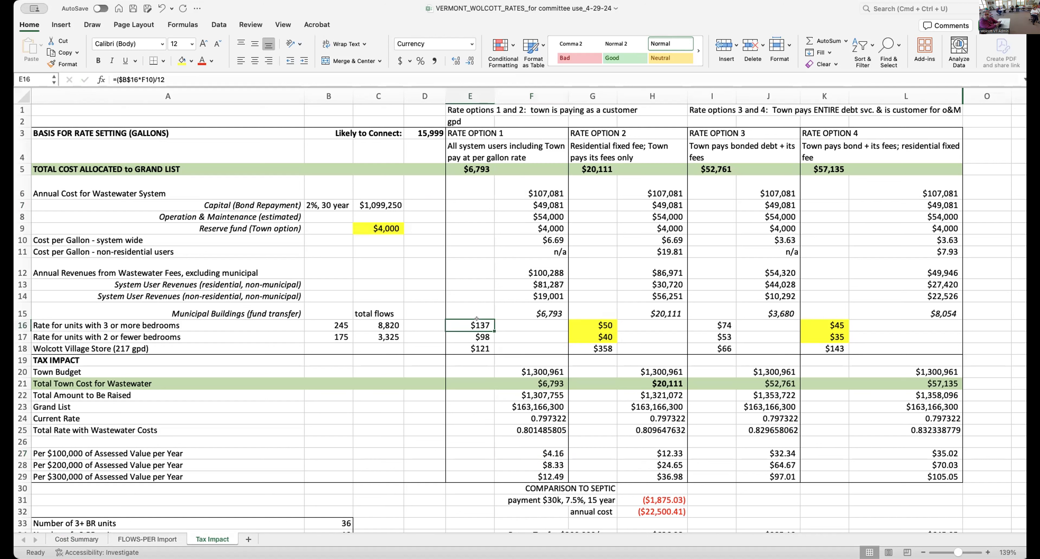
key("Left")
key("Left")
key("Left")
key("Left")
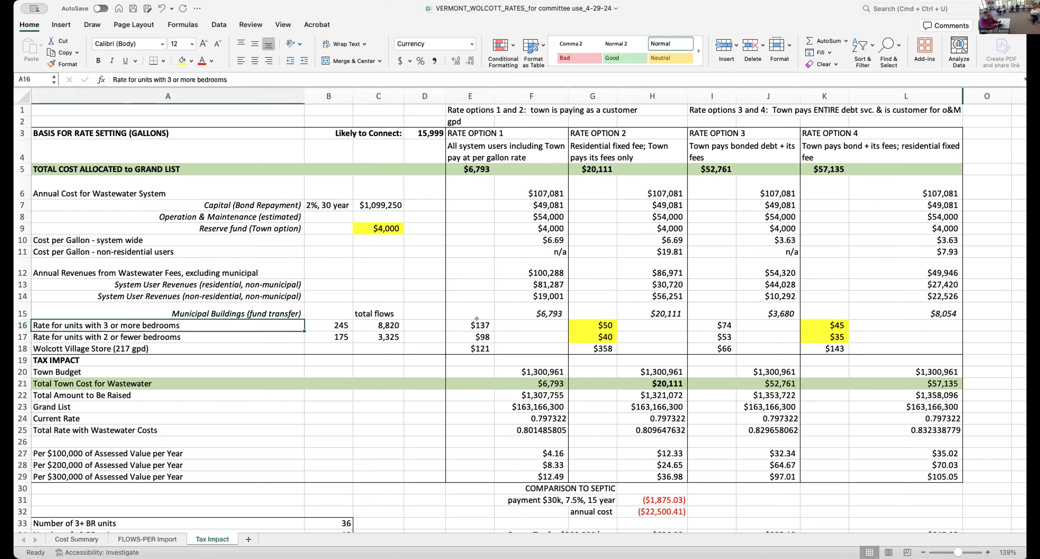
left_click(115, 80)
key("BackSpace")
type("Monthly r")
key("Return")
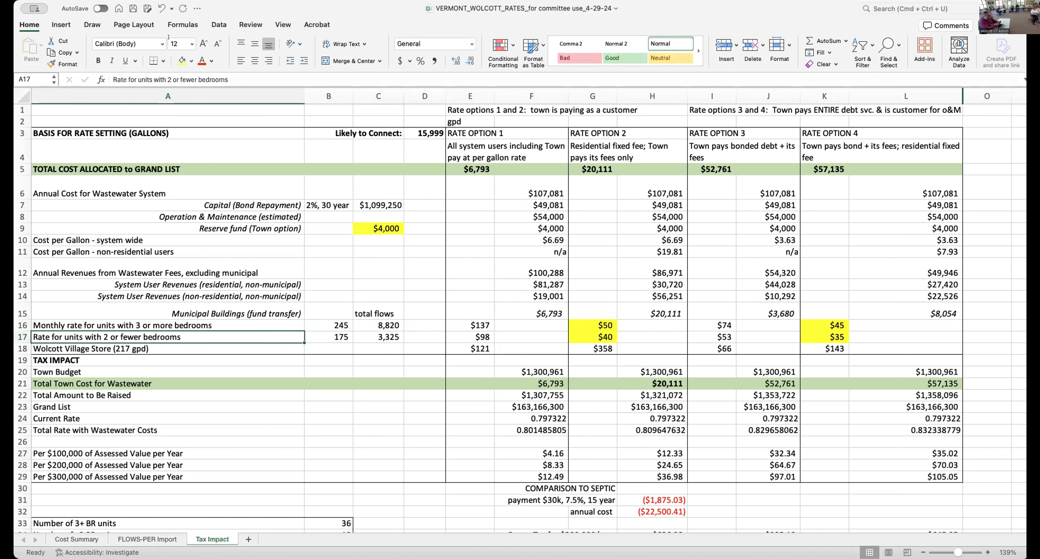
- Change the row 17 label to "Monthly rate for units with 2 or fewer bedrooms"
left_click(114, 80)
key("BackSpace")
type("Monthly r")
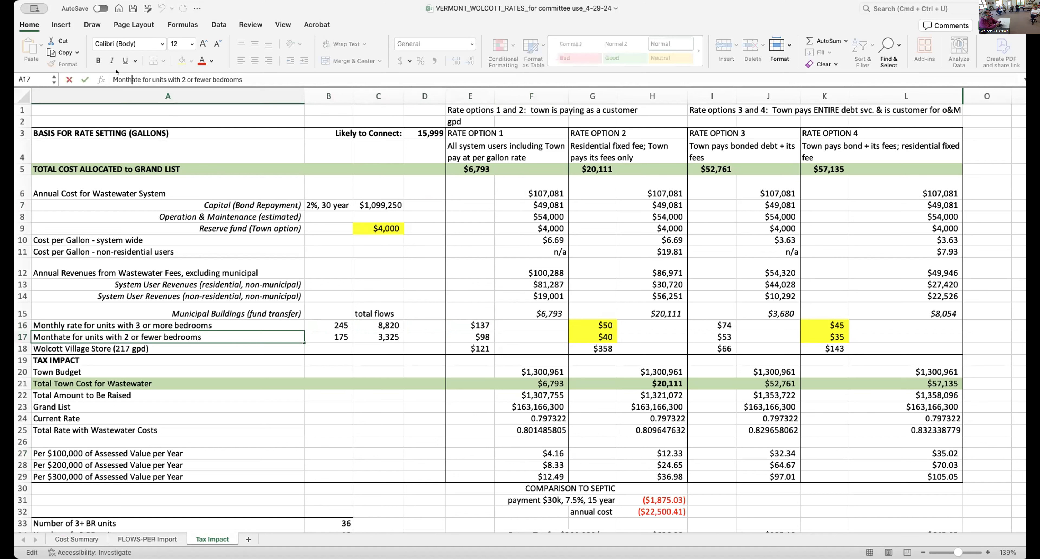
key("Return")
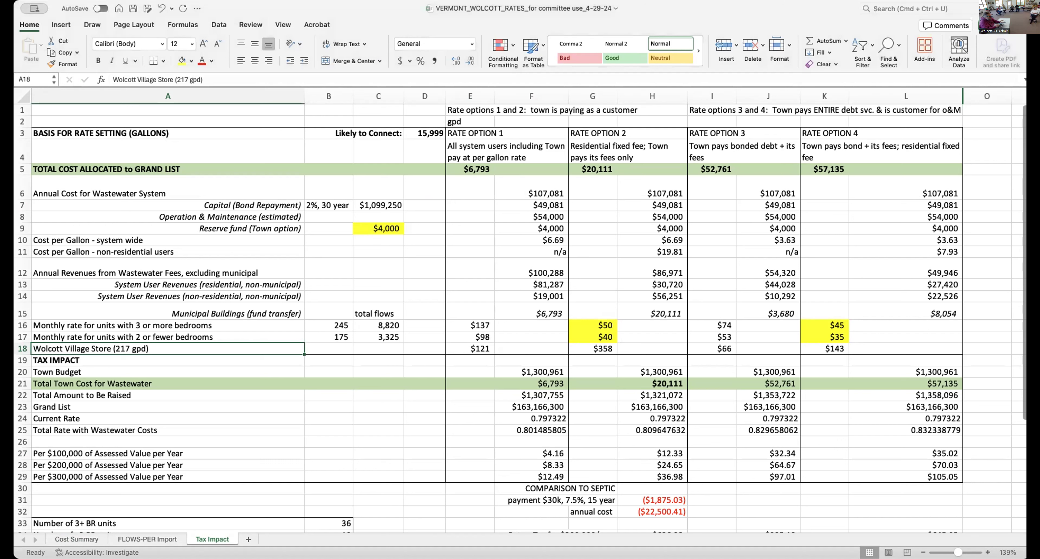
- Set the potential Additional State ARPA amount on the Cost Summary sheet to $0
left_click(461, 235)
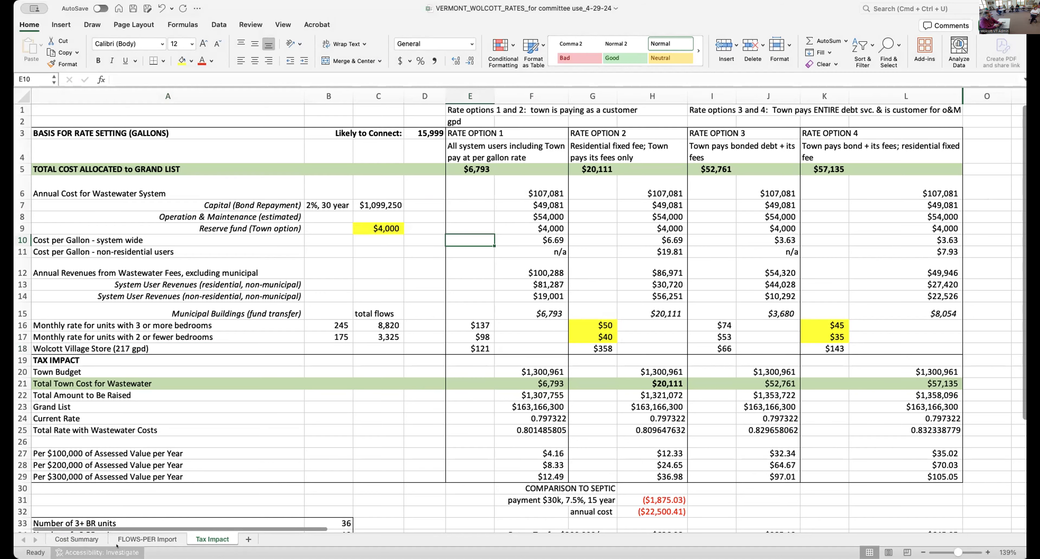
left_click(77, 539)
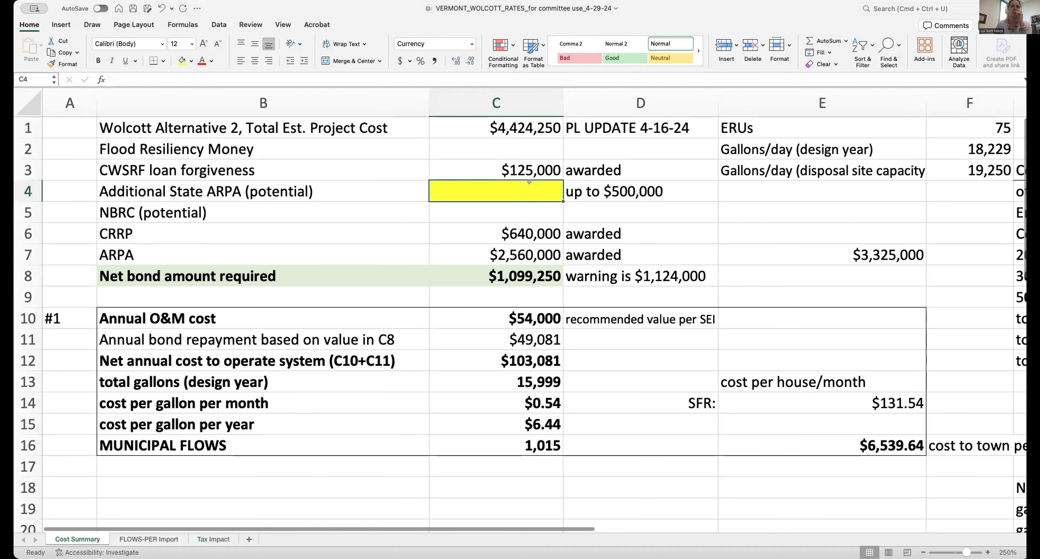
type("0")
key("Return")
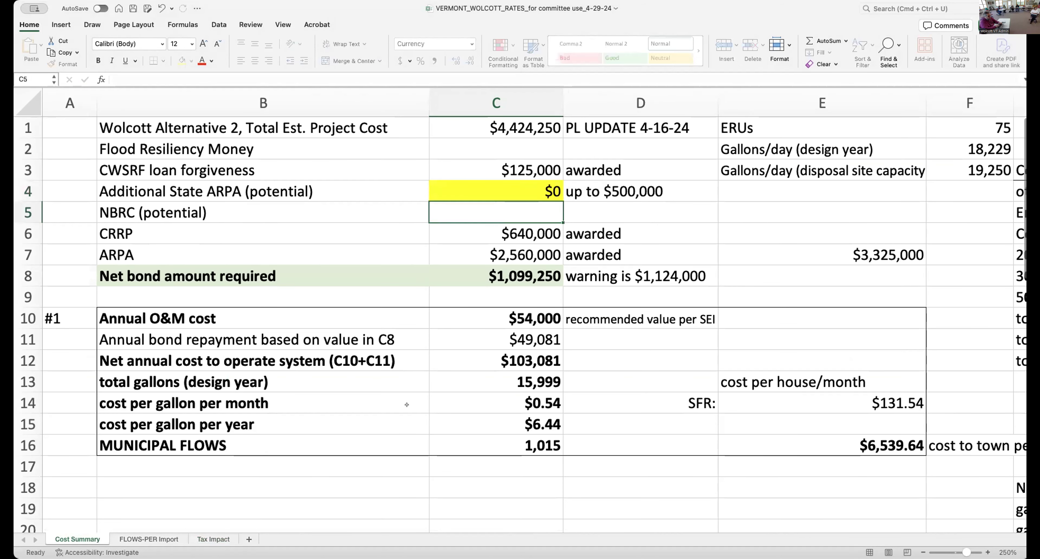
- Copy the entire contents of the Tax Impact sheet onto a new worksheet
left_click(218, 539)
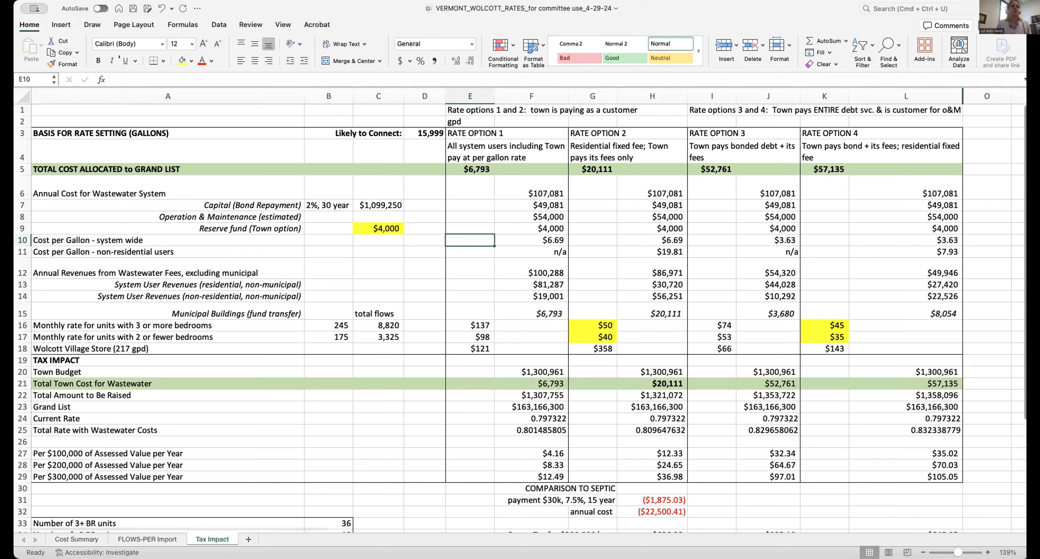
left_click(20, 92)
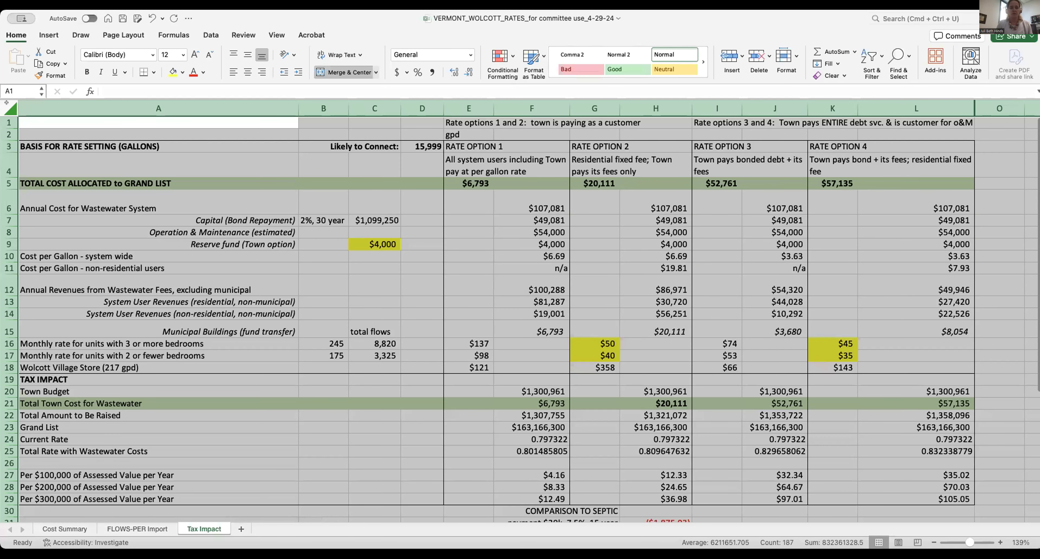
key("super+c")
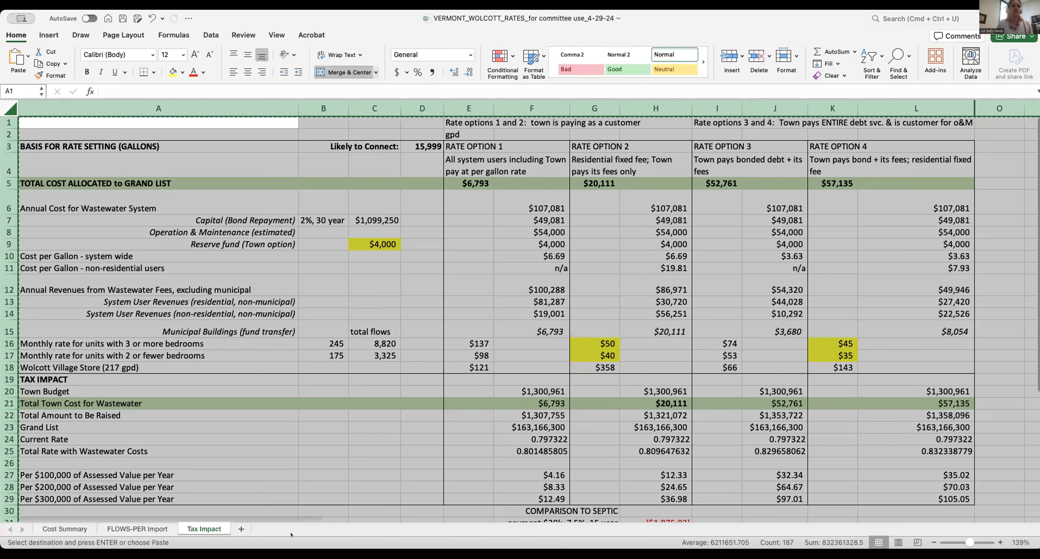
left_click(240, 529)
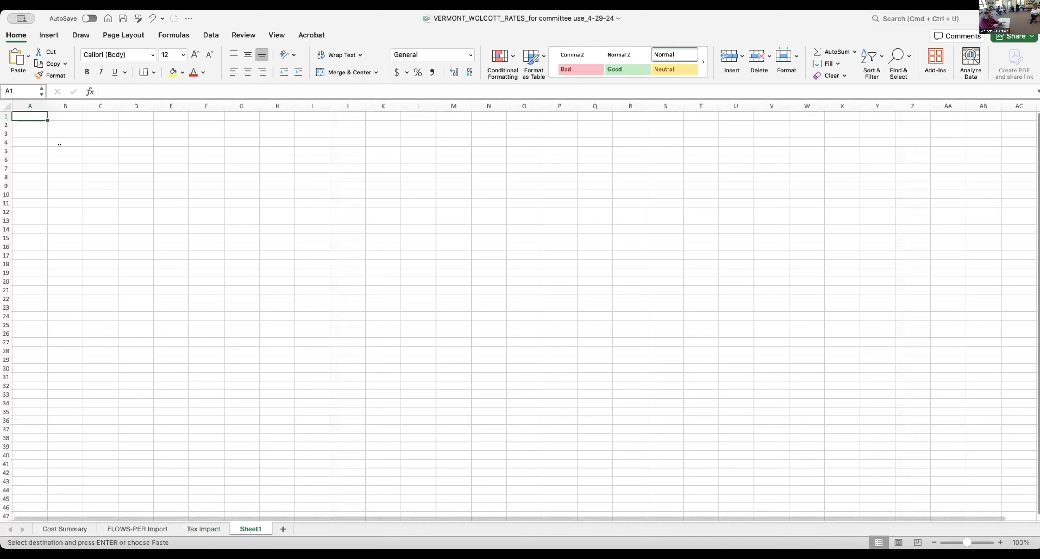
key("super+v")
- Rename the new worksheet "Full Warning Amount"
double_click(248, 529)
type("Full")
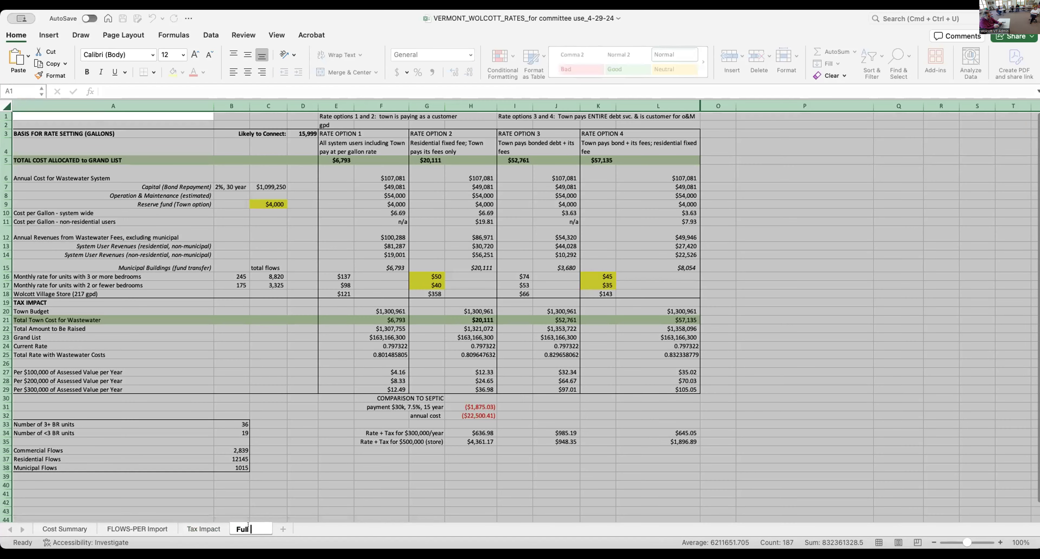
type(" Warning Amount")
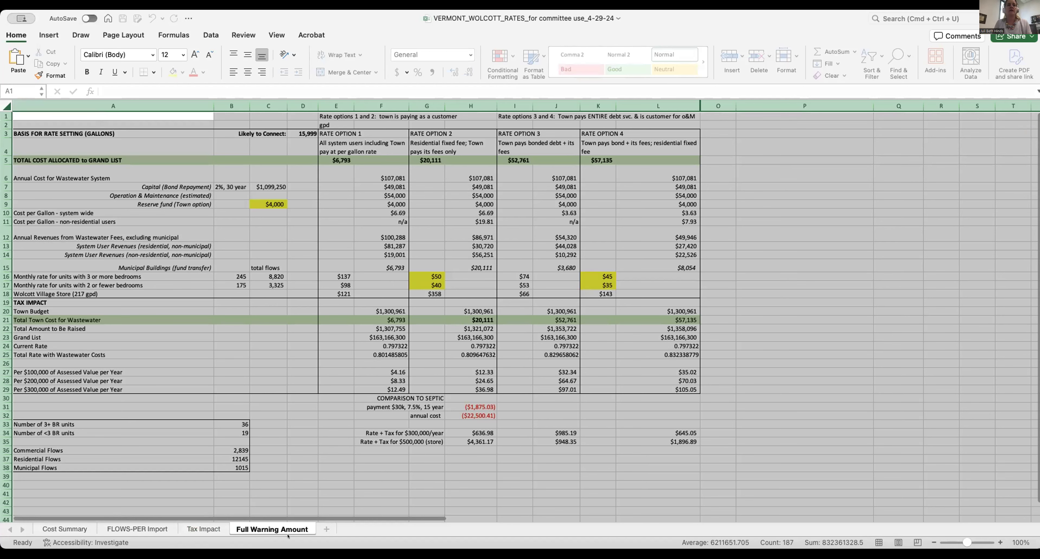
left_click(267, 426)
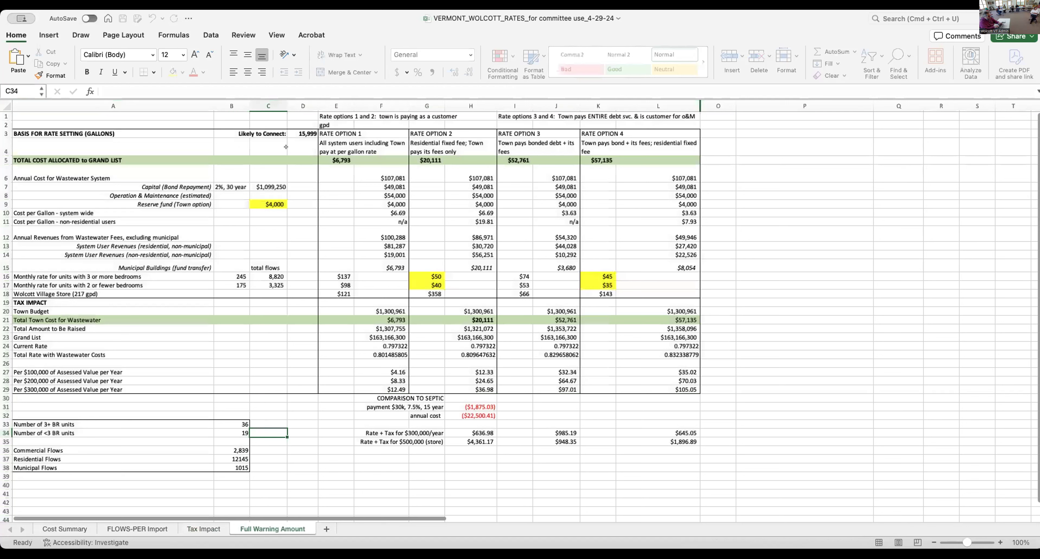
- Set the capital bond repayment principal in C7 of the Full Warning Amount sheet to $1,124,000
left_click(268, 187)
type("1124000")
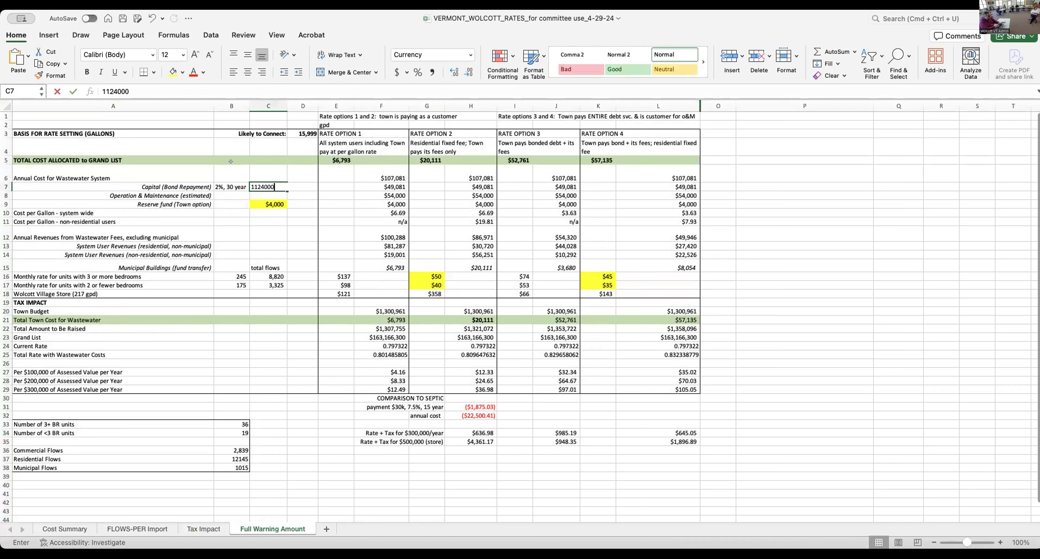
key("Return")
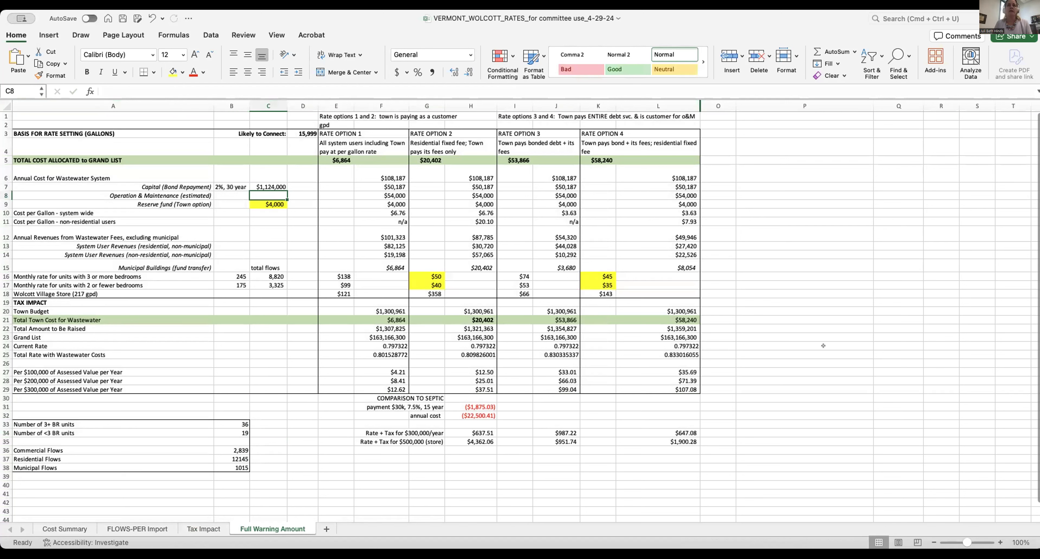
- Move the two Rate + Tax comparison rows, for $300,000 and the $500,000 store, down to rows 36 and 37
scroll(693, 336, "down", 1)
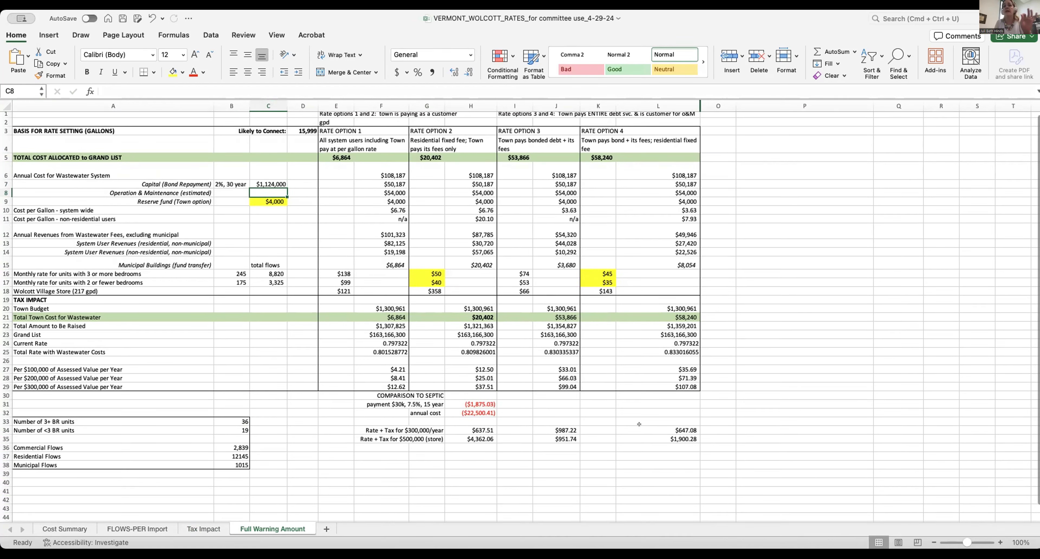
left_click(365, 428)
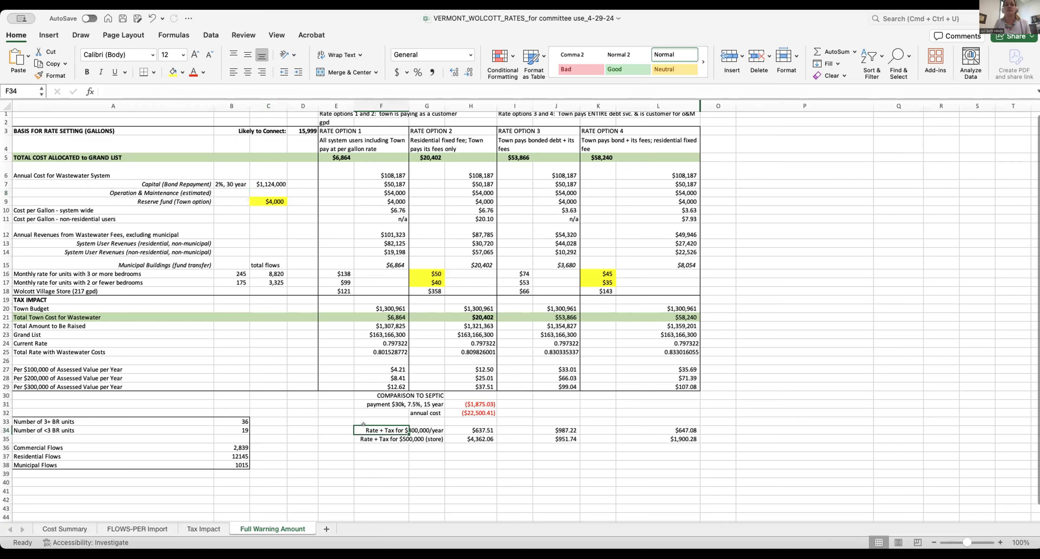
left_click_drag(587, 426, 672, 433)
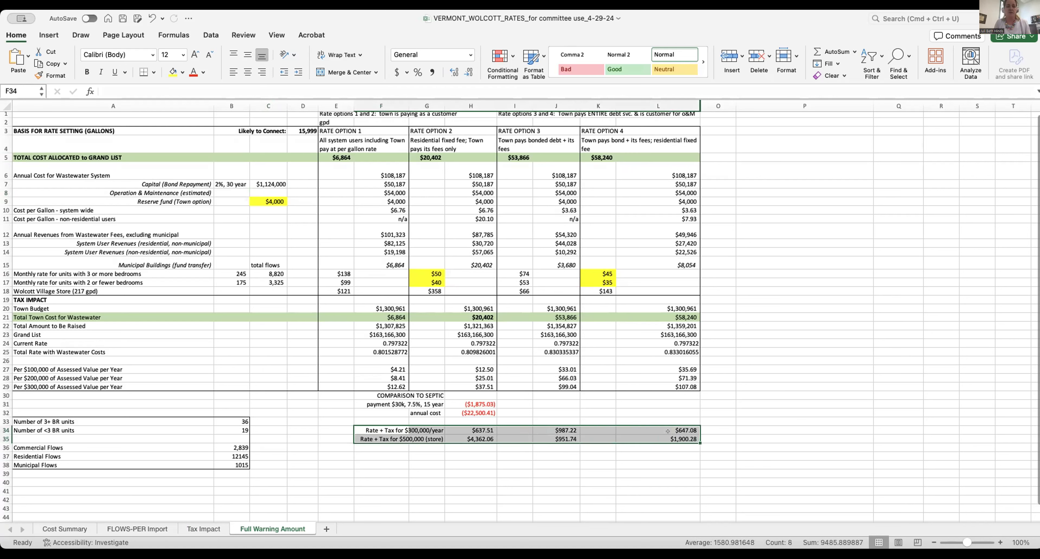
key("super+c")
key("Down")
key("Down")
key("Return")
- Add the heading "SYSTEM CUSTOMERS:" in F35 above the Rate + Tax rows
key("Up")
type("SYSTEM CUSTOEMRS:")
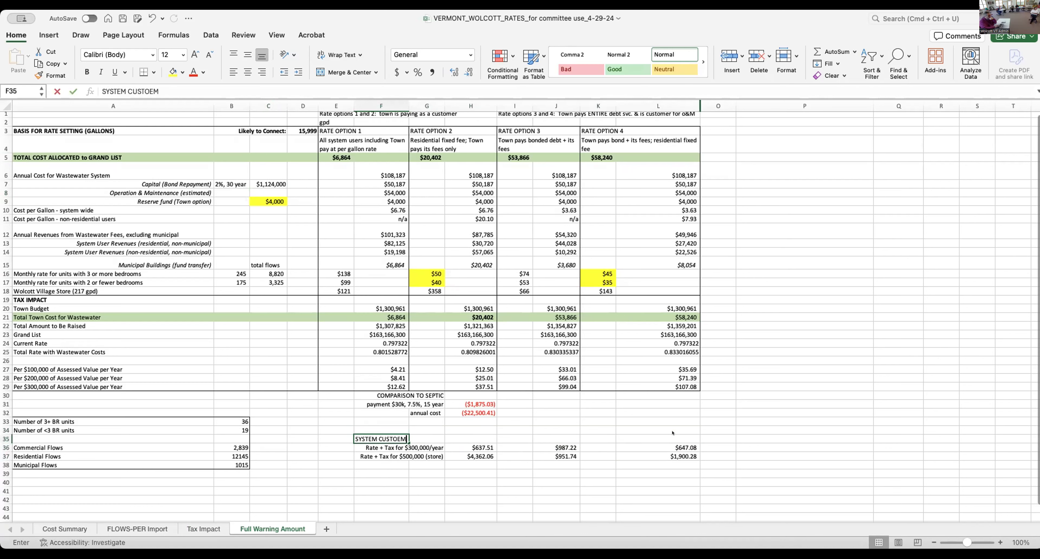
key("BackSpace")
key("BackSpace")
key("BackSpace")
key("BackSpace")
key("BackSpace")
type("MERS:")
key("Return")
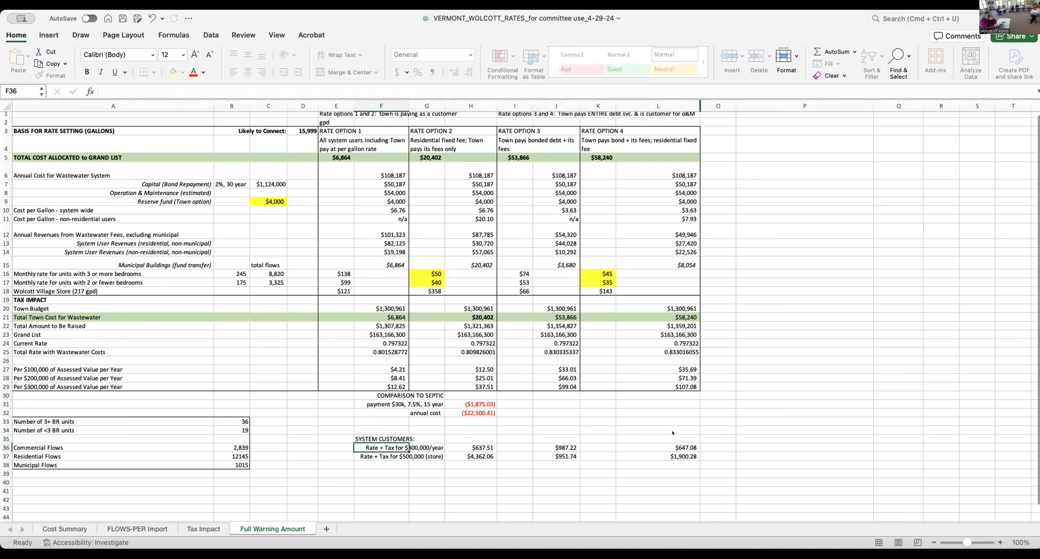
- Label the two Rate + Tax rows in column F as "SFR:" and "Wolcott Store"
type("SFR:")
key("Return")
type("Wolcott Store")
key("Return")
- Widen column G to make room for the Rate + Tax descriptions and narrow column F to fit its labels
left_click_drag(444, 105, 465, 106)
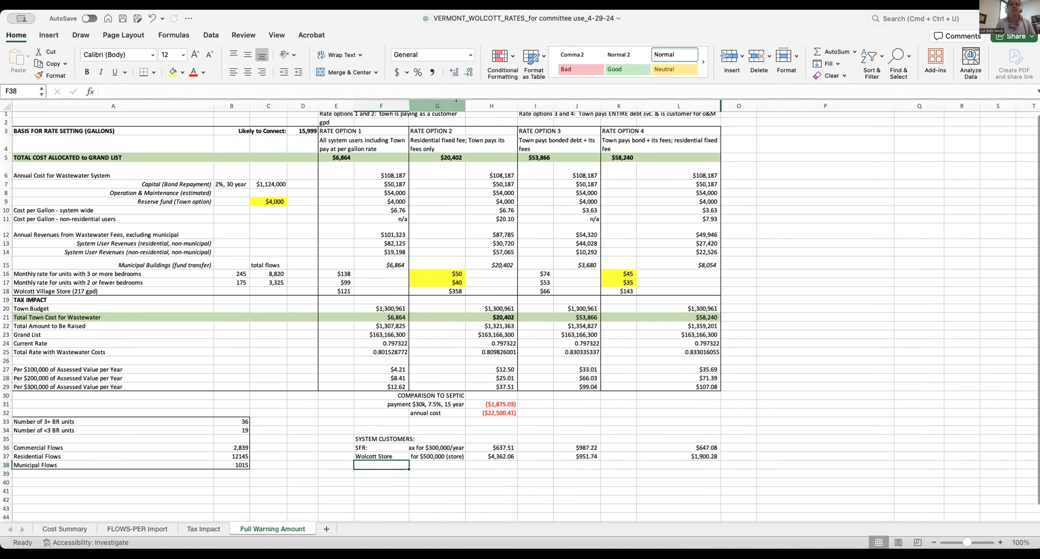
left_click_drag(465, 106, 479, 106)
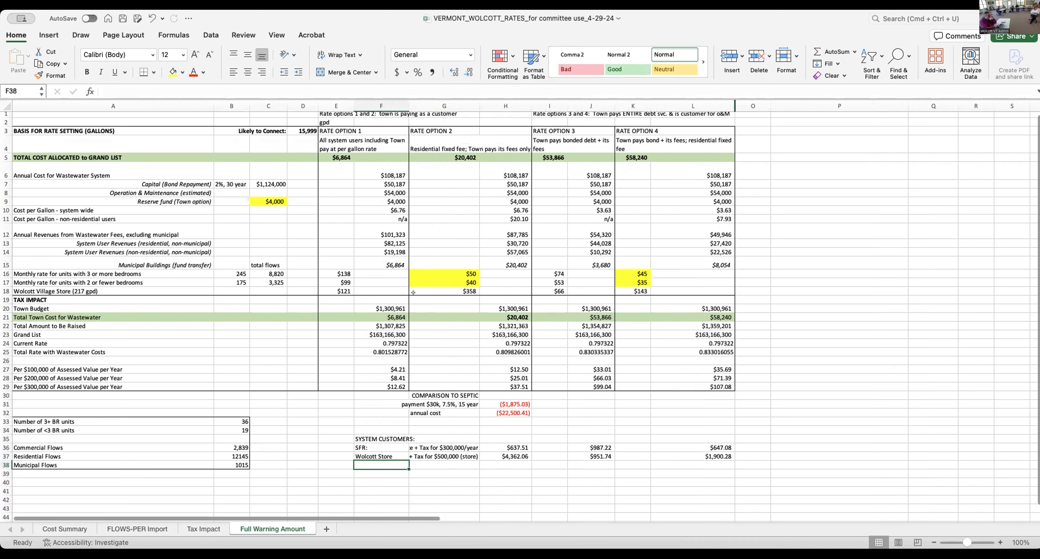
left_click_drag(409, 105, 395, 106)
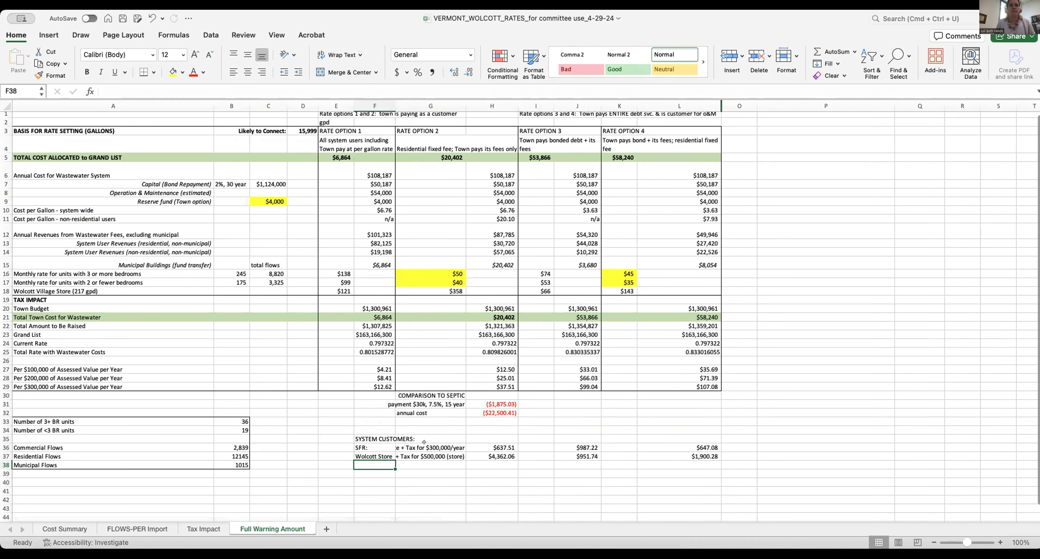
- Widen column G to fit the Rate + Tax descriptions and put a thick outline border around the SYSTEM CUSTOMERS block F35:L37
mouse_move(465, 106)
left_mouse_down()
mouse_move(500, 106)
mouse_move(484, 106)
left_mouse_up()
left_click_drag(364, 438, 727, 456)
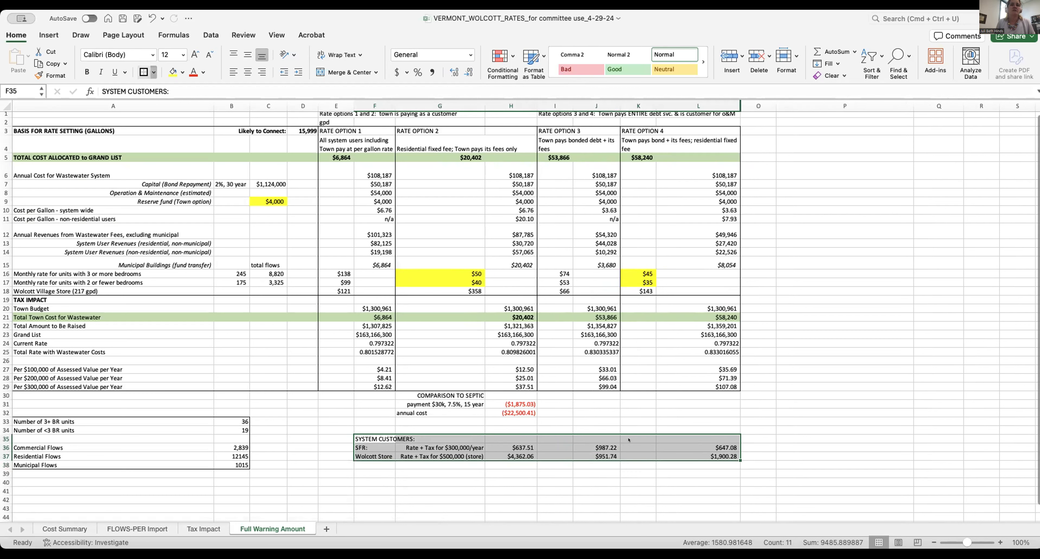
left_click(697, 447)
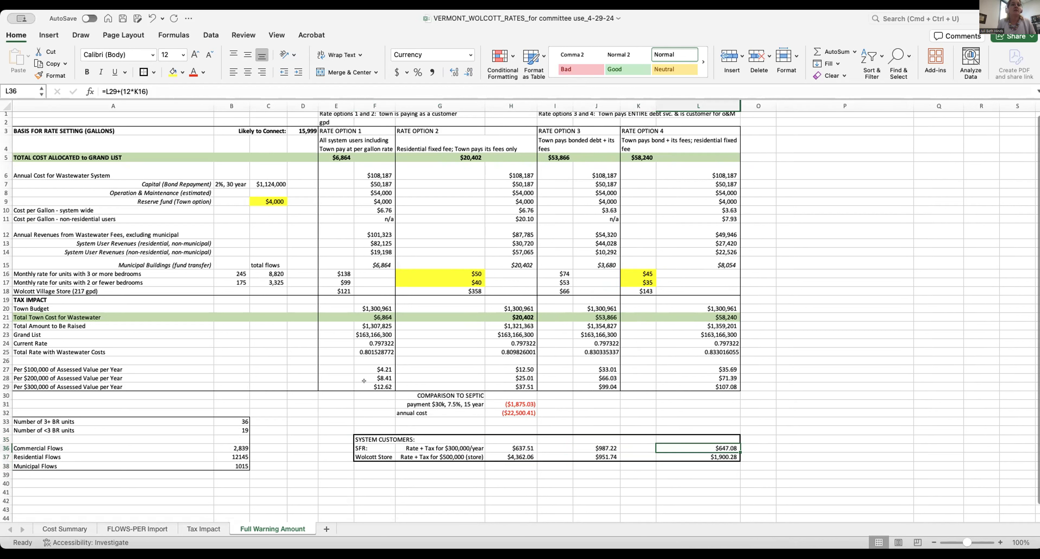
left_click(712, 381)
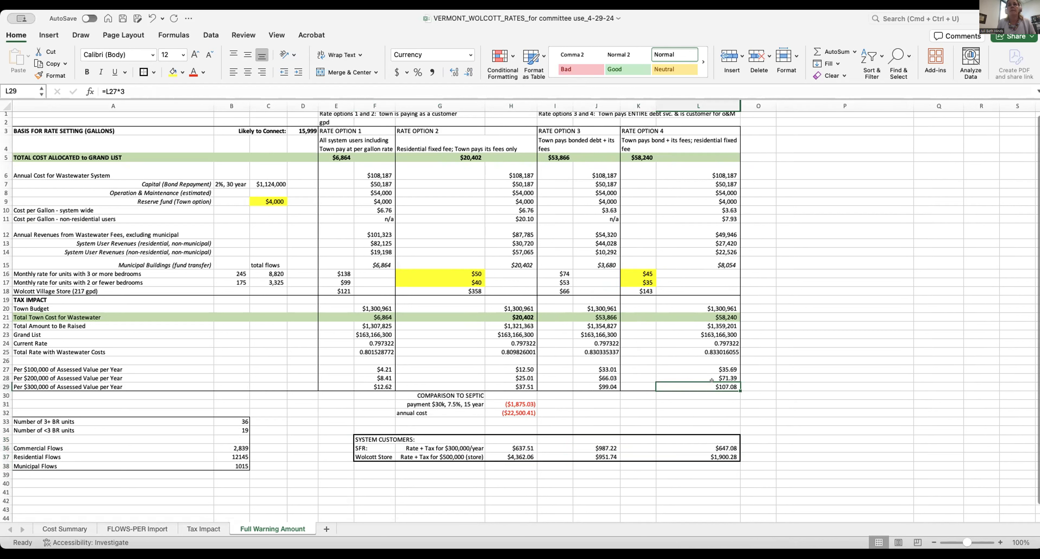
left_click(373, 381)
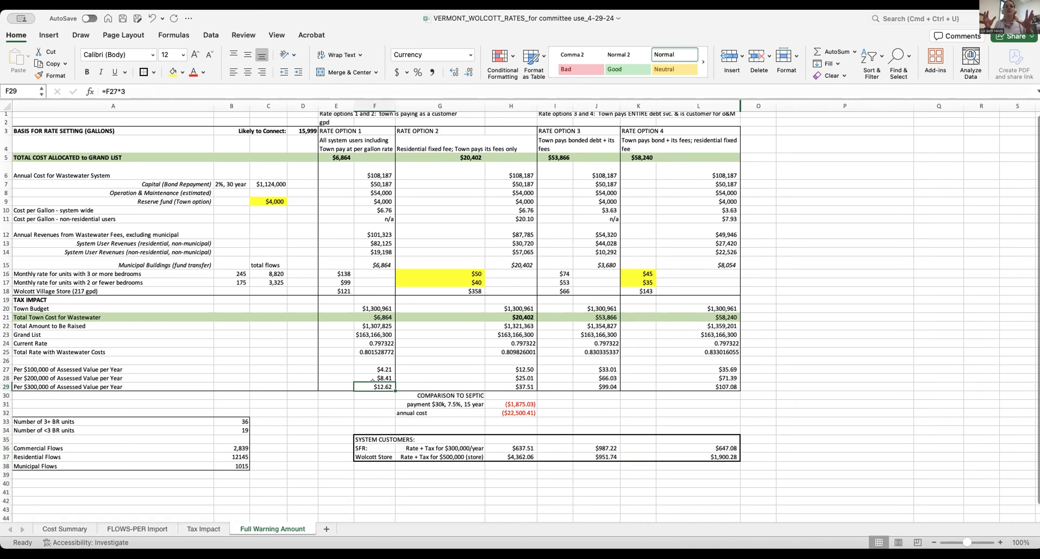
- Enter the heading "RANGES:" in P6 with Option 1 to Option 4 listed below it, and narrow column P to fit
left_click(787, 165)
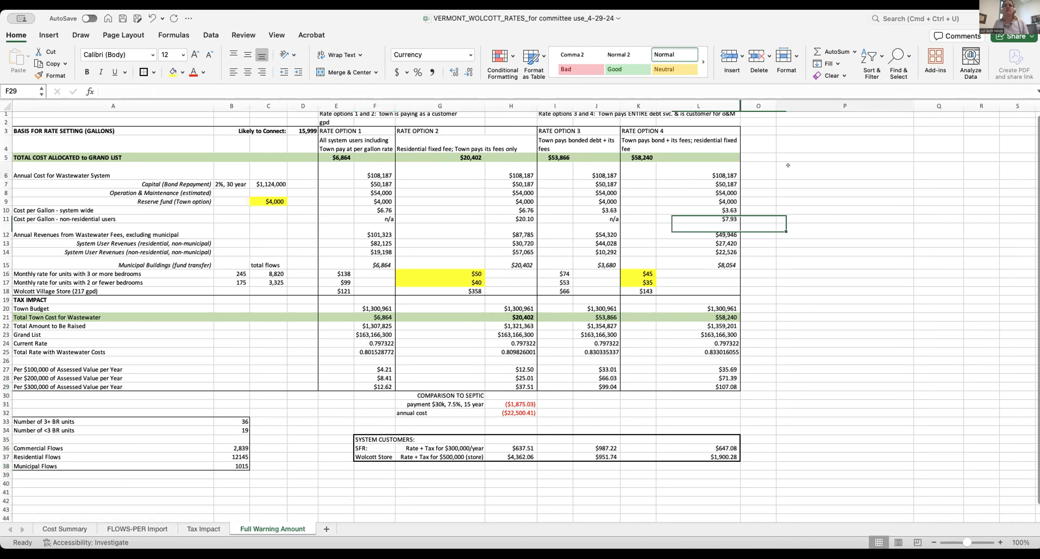
type("RANGES:")
key("Return")
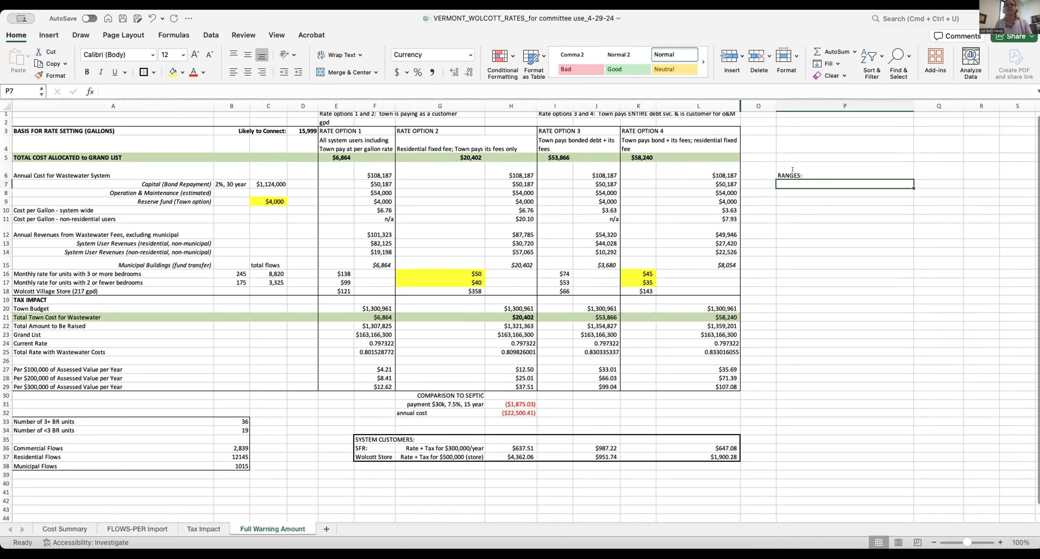
type("Option 1")
key("Return")
type("Option 1ption 2")
key("Return")
type("Option 3")
key("Return")
type("Option 4")
key("Return")
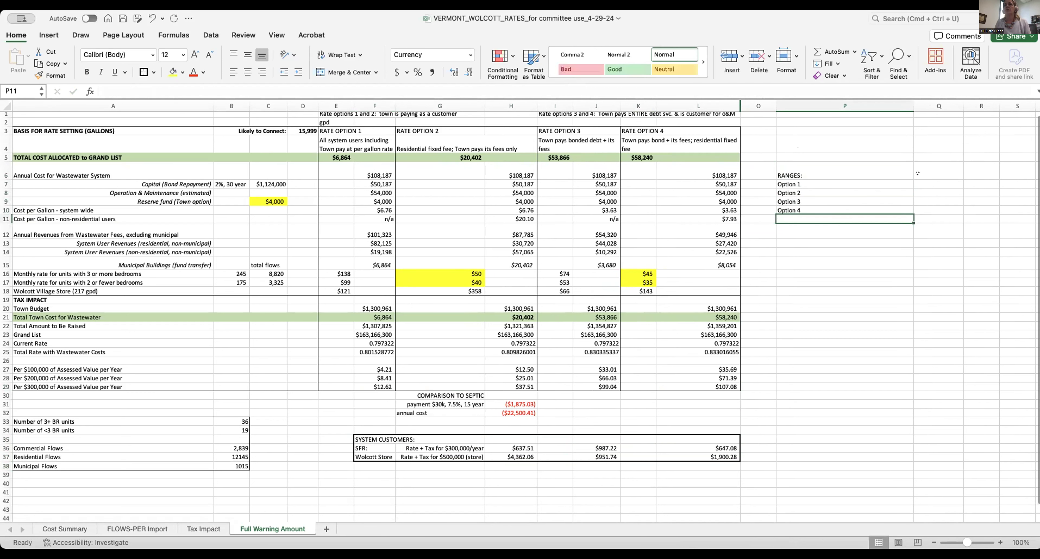
left_click_drag(913, 106, 814, 106)
- Enter the header "Taxpayer outside Village, not on system, $300k:" in Q6
left_click(824, 164)
double_click(826, 166)
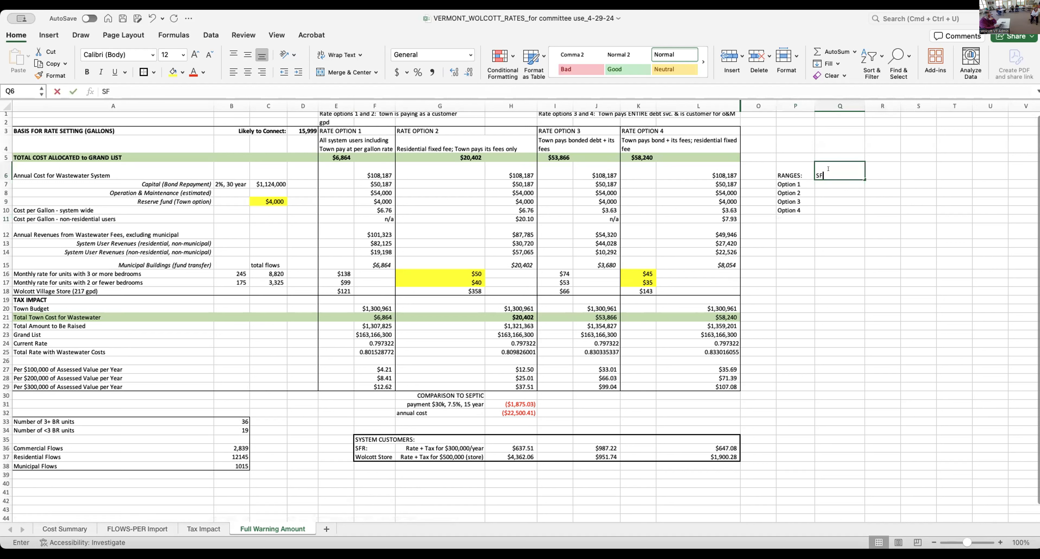
type("Taxpayer outside Village, not on system")
left_click(73, 91)
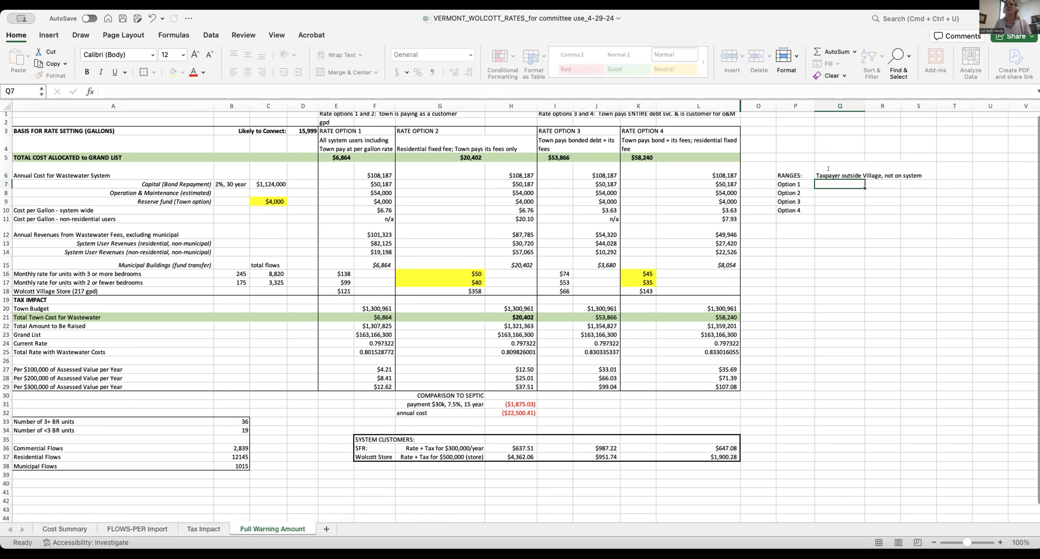
left_click(263, 84)
type(", $300k:")
key("Return")
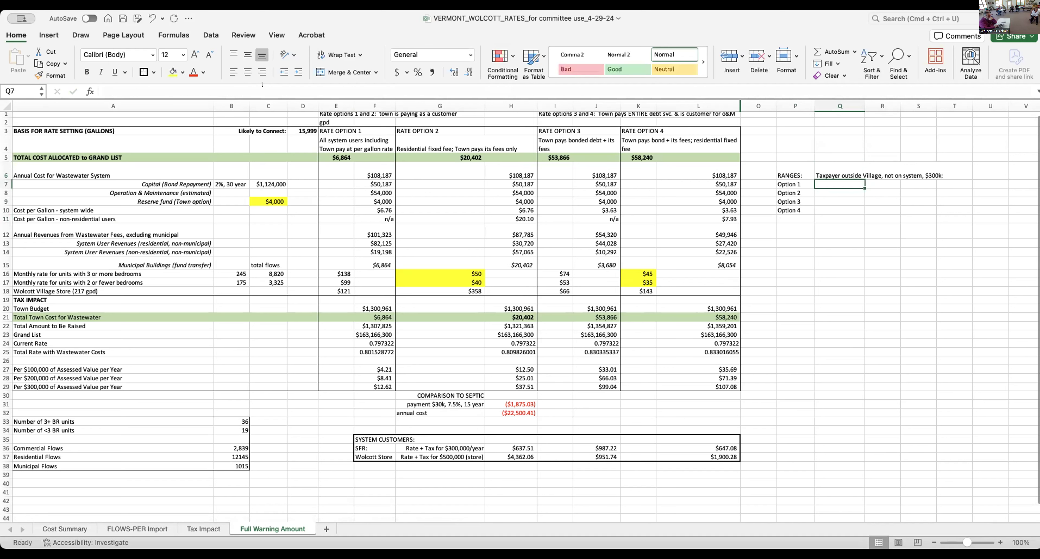
- Turn on text wrapping for the taxpayer header in Q6
key("super+1")
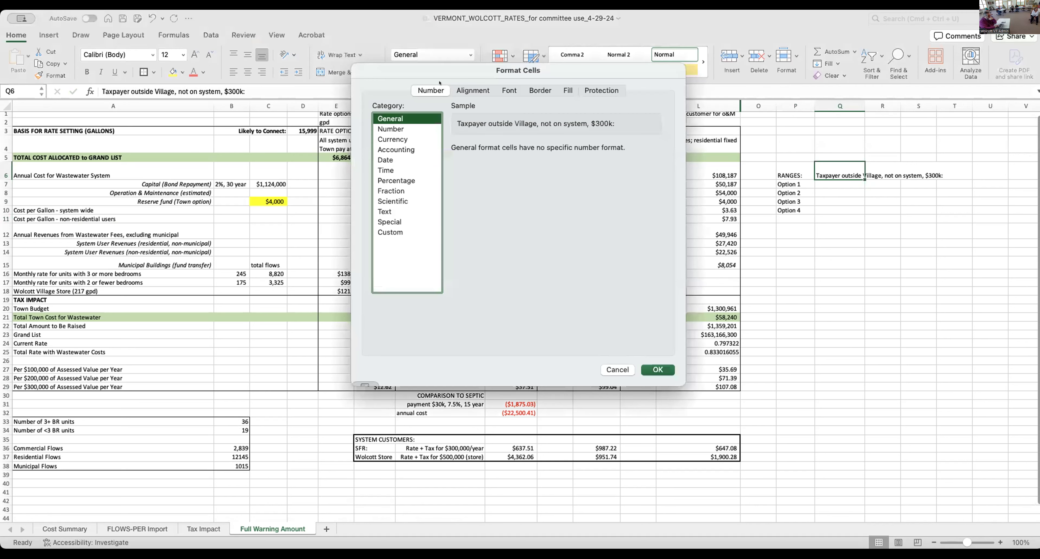
left_click(472, 91)
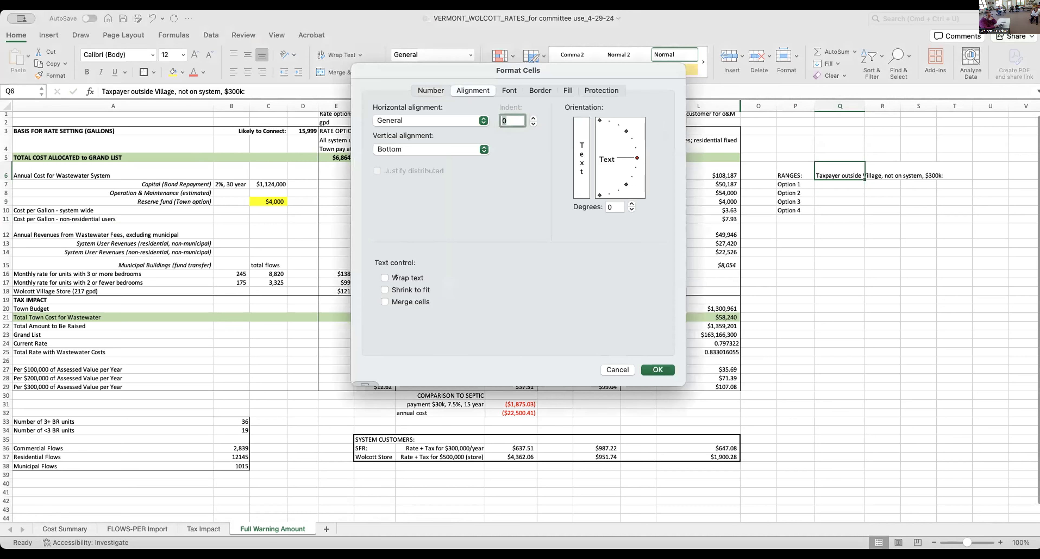
left_click(396, 276)
key("Return")
- Link Q7:Q10 to each option's tax impact per $300,000 of assessed value in F29, H29, J29 and L29
left_click(817, 183)
type("=")
left_click(384, 385)
key("Return")
type("=")
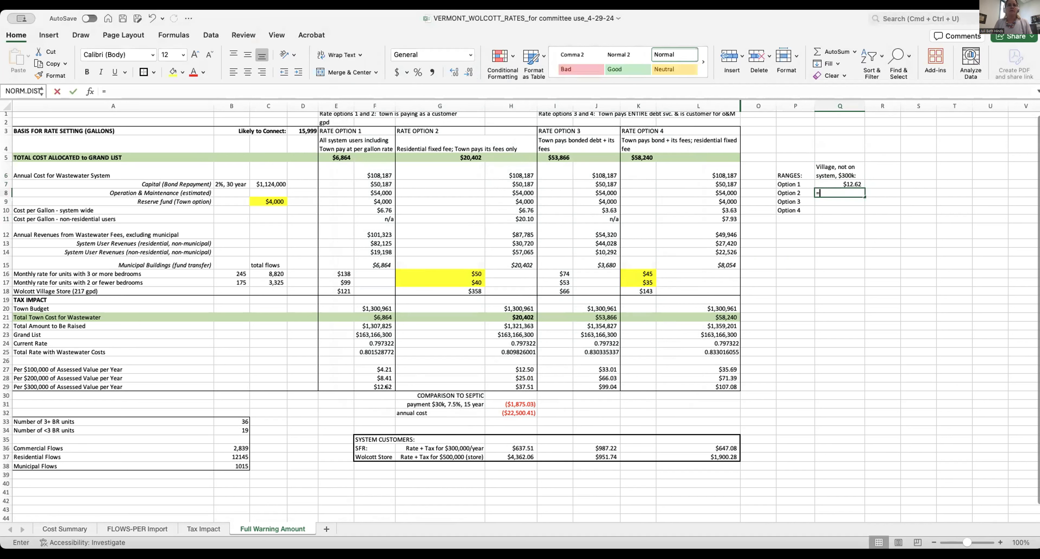
left_click(507, 387)
key("Return")
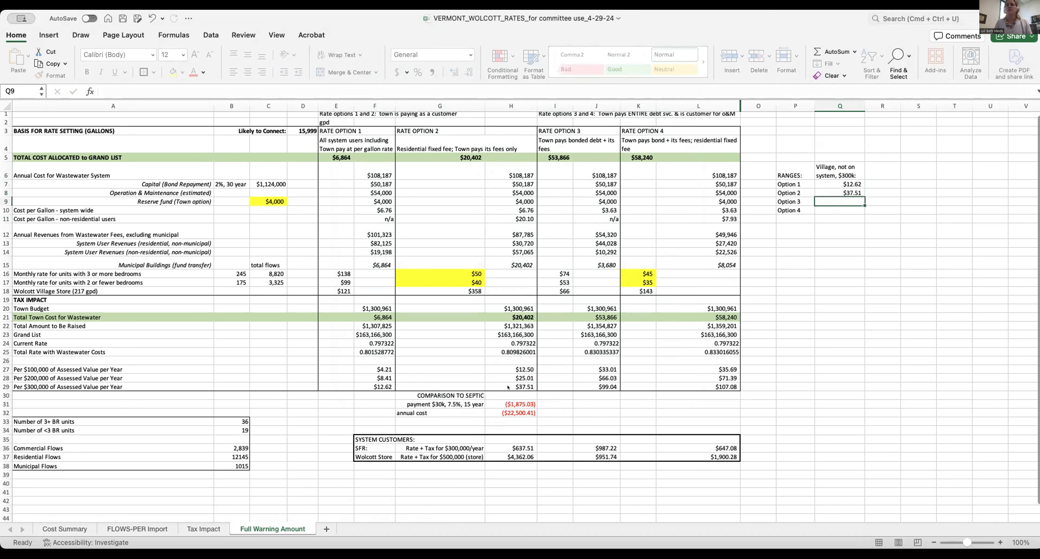
type("=")
left_click(601, 387)
key("Return")
type("=")
left_click(713, 386)
key("Return")
- Enter the header "SF home in Village, sewer rate:" in R6 and wrap its text
key("Up")
key("Up")
key("Up")
key("Up")
key("Up")
key("Right")
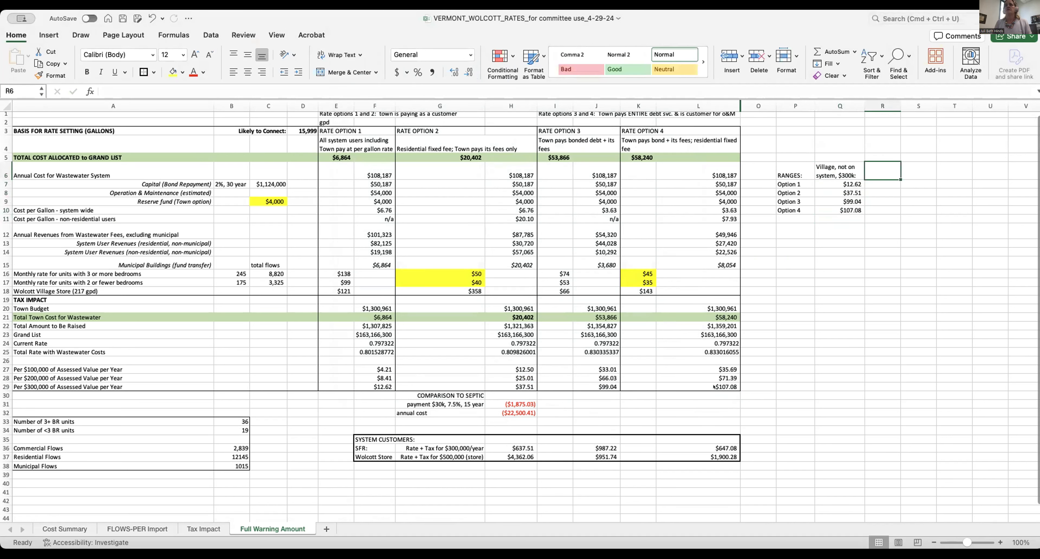
type("SF home in Village ")
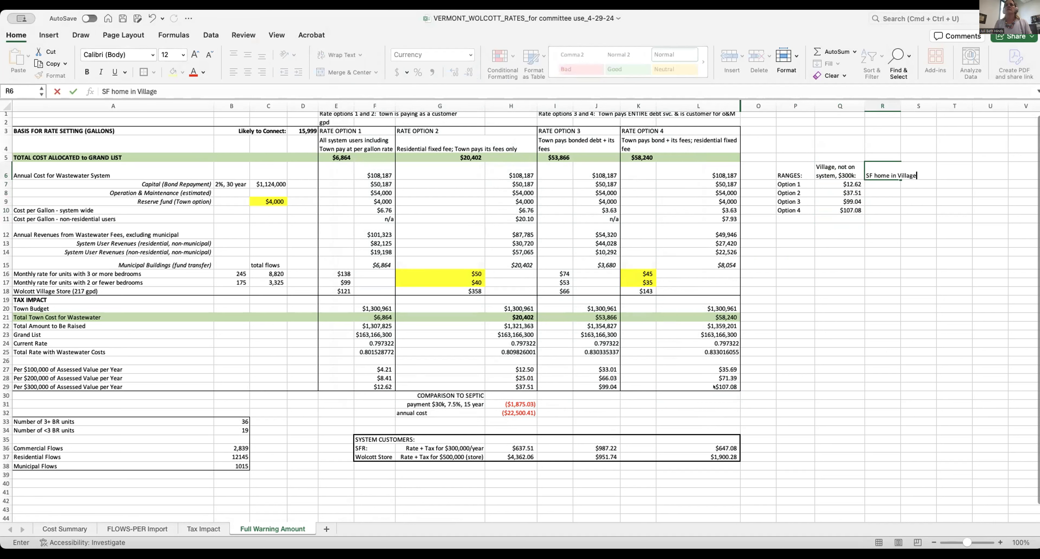
type(",sewer rate:")
key("ctrl+Return")
key("super+1")
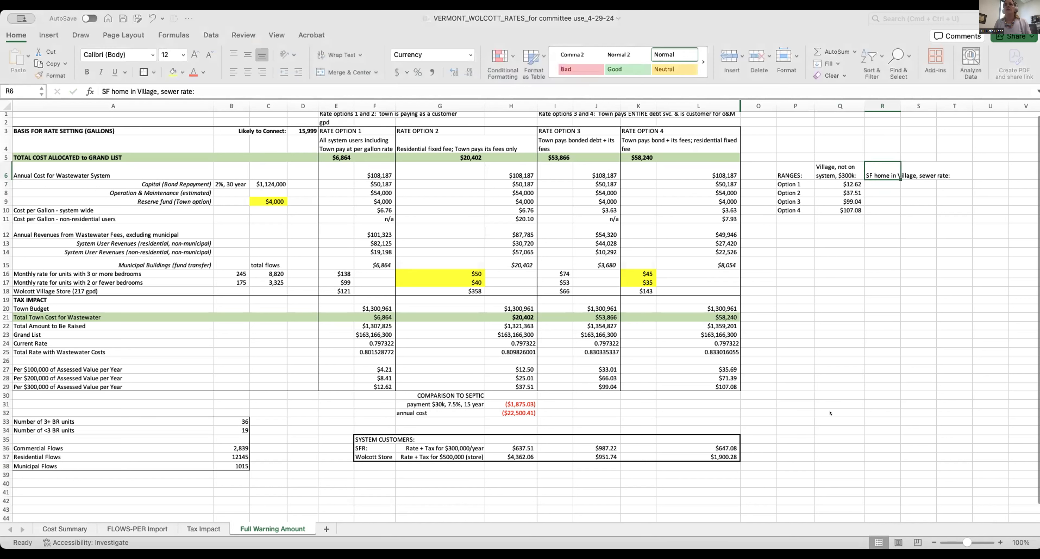
left_click(394, 280)
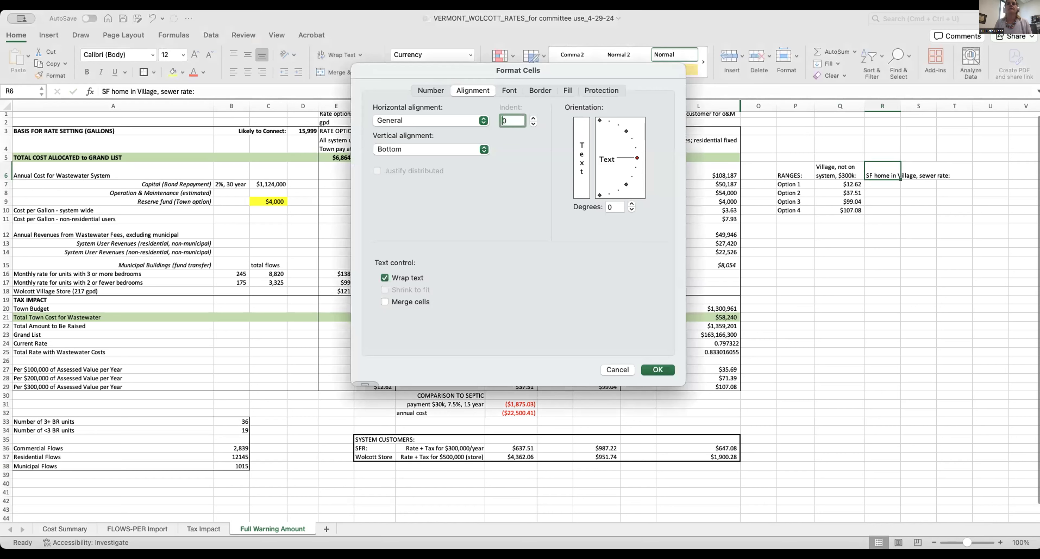
key("Return")
left_click(882, 179)
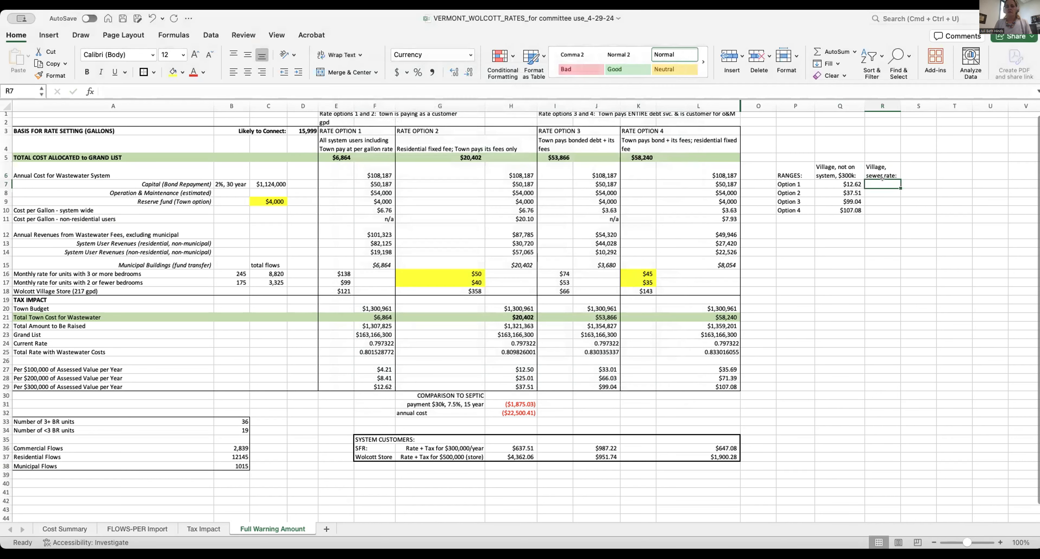
- Change the R6 header to "SF home in Village, sewer rate/month:" and widen column R to fit it
left_click(877, 163)
left_click(204, 91)
key("BackSpace")
type(", $300k:")
key("Return")
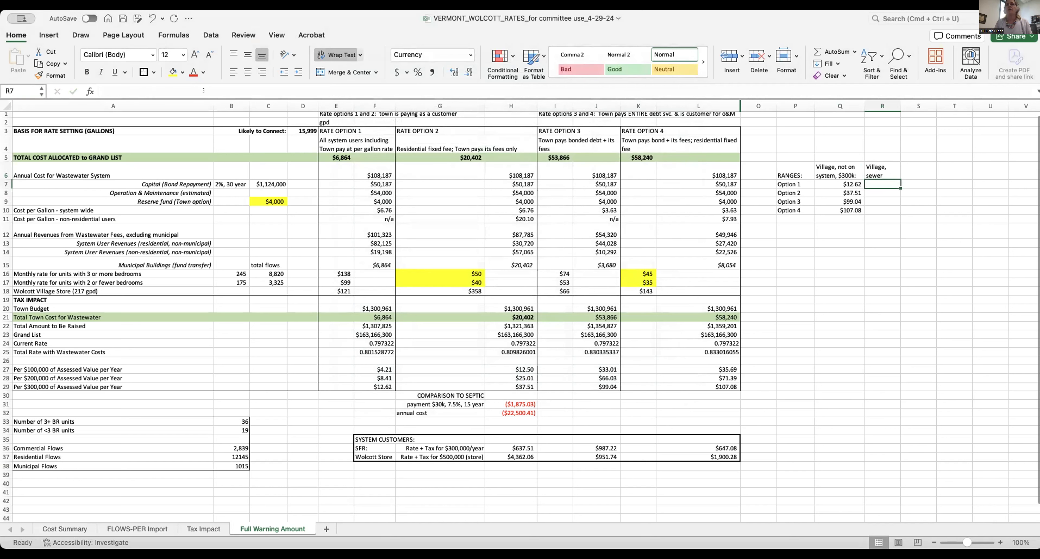
left_click_drag(900, 106, 921, 105)
- Link R7:R10 to each option's monthly rate for 3 or more bedrooms in E16, G16, I16 and K16
type("=")
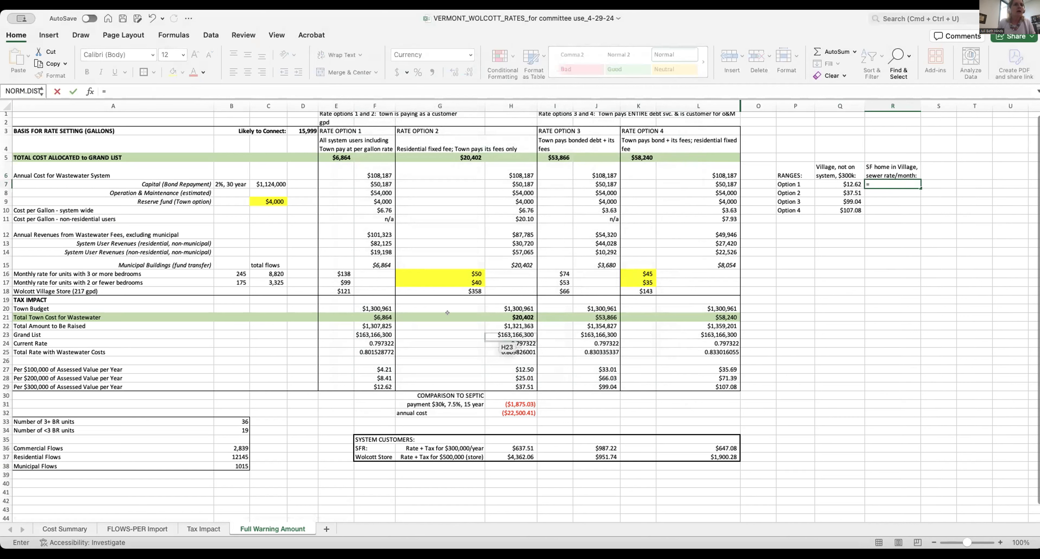
left_click(343, 274)
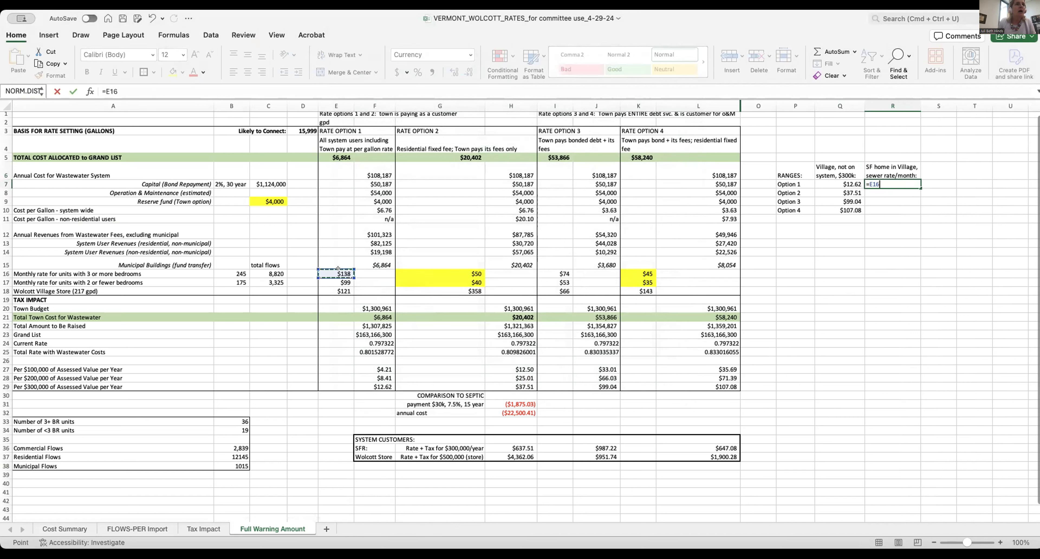
key("Return")
type("=")
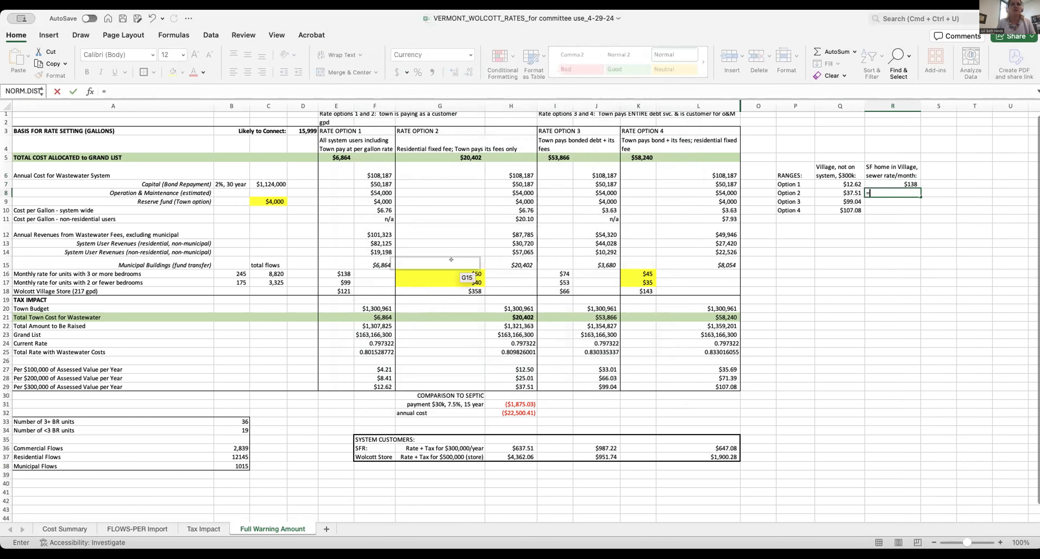
left_click(473, 274)
key("Return")
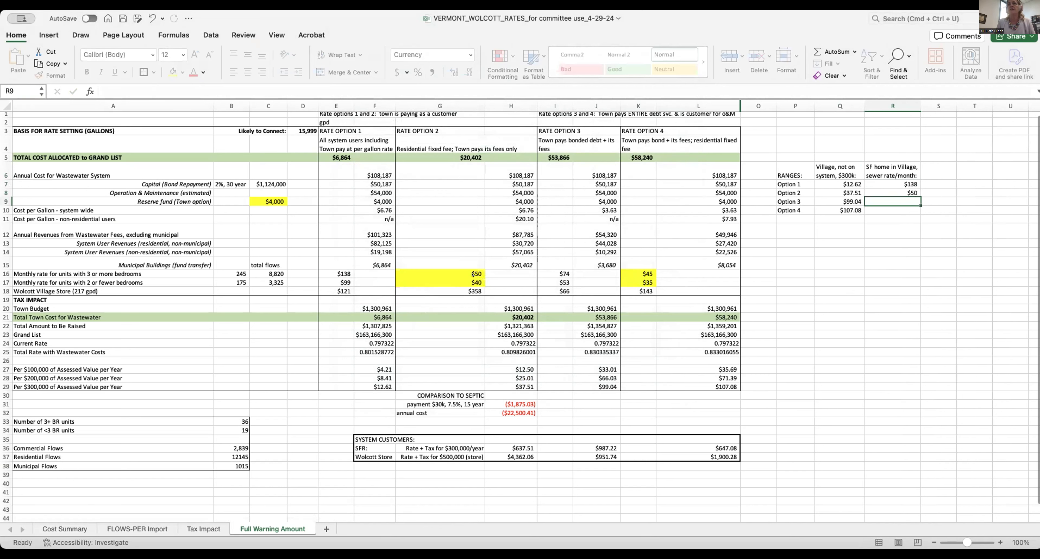
type("=")
left_click(560, 273)
key("Return")
type("=")
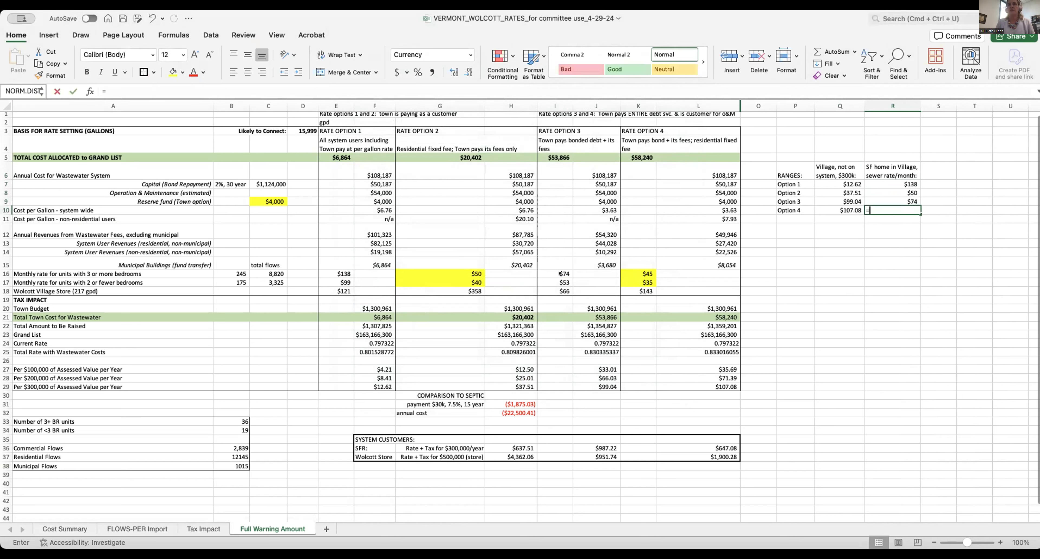
left_click(645, 274)
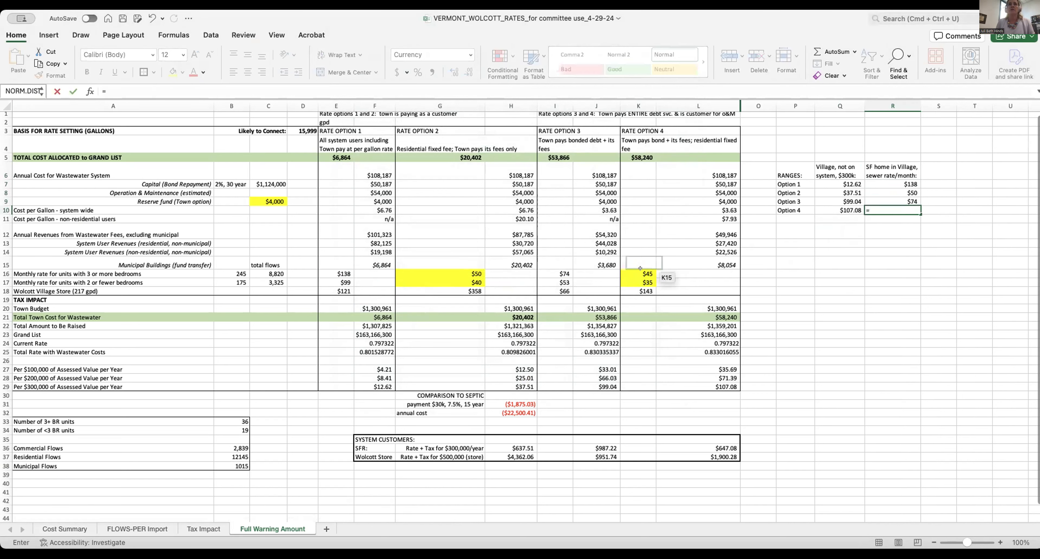
key("Return")
- Check the Option 2 monthly rate for units with 3 or more bedrooms in G16
key("Left")
key("Left")
key("Left")
key("Down")
key("Down")
key("Down")
key("Down")
key("Down")
key("Left")
key("Left")
key("Left")
key("Left")
key("Left")
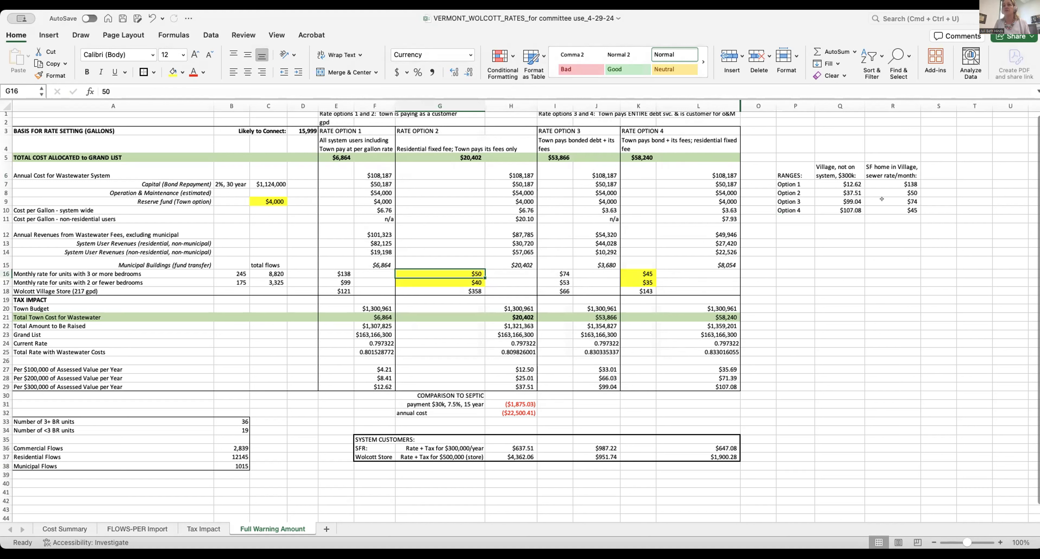
- Put a thick outline border around the RANGES table in P6:R10
left_click_drag(787, 163, 904, 210)
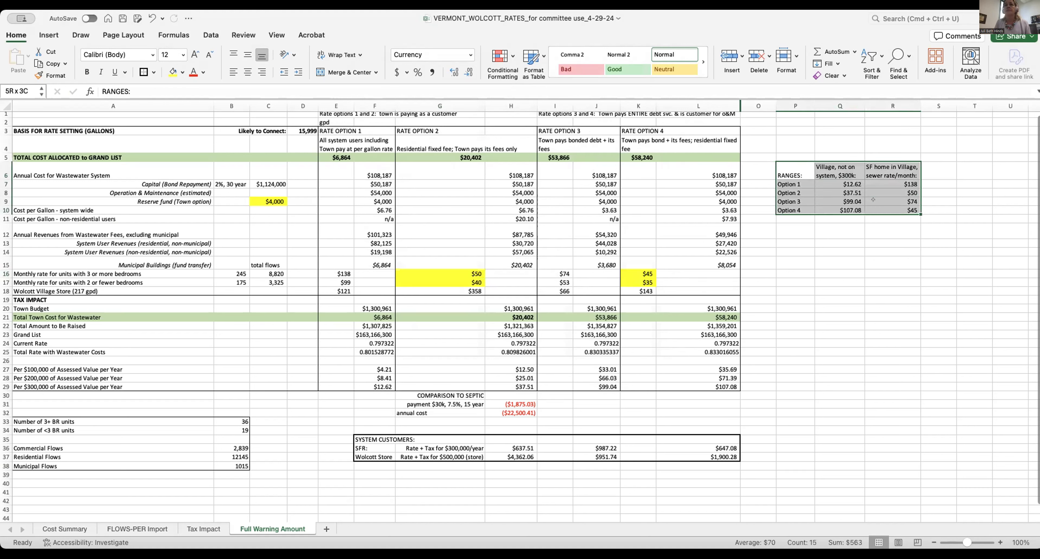
left_click(144, 71)
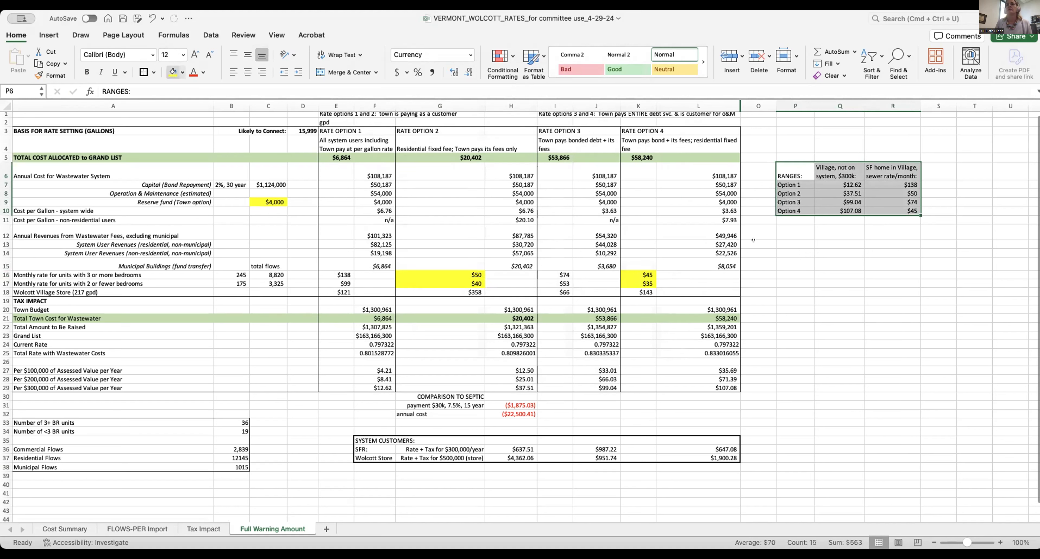
left_click(842, 241)
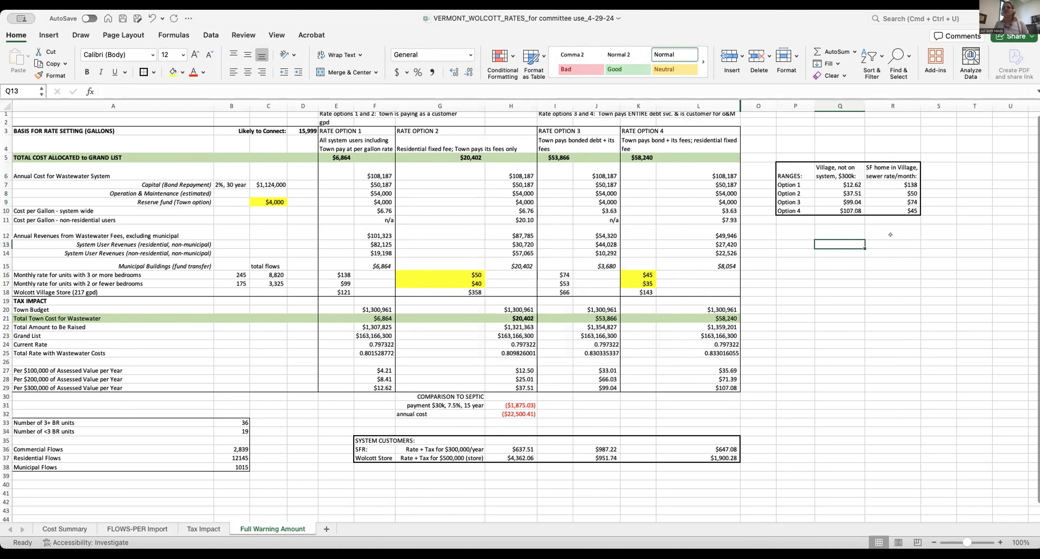
- Widen column Q of the RANGES table so more of the Q6 taxpayer header fits
key("Up")
key("Up")
key("Up")
key("Up")
key("Up")
key("Up")
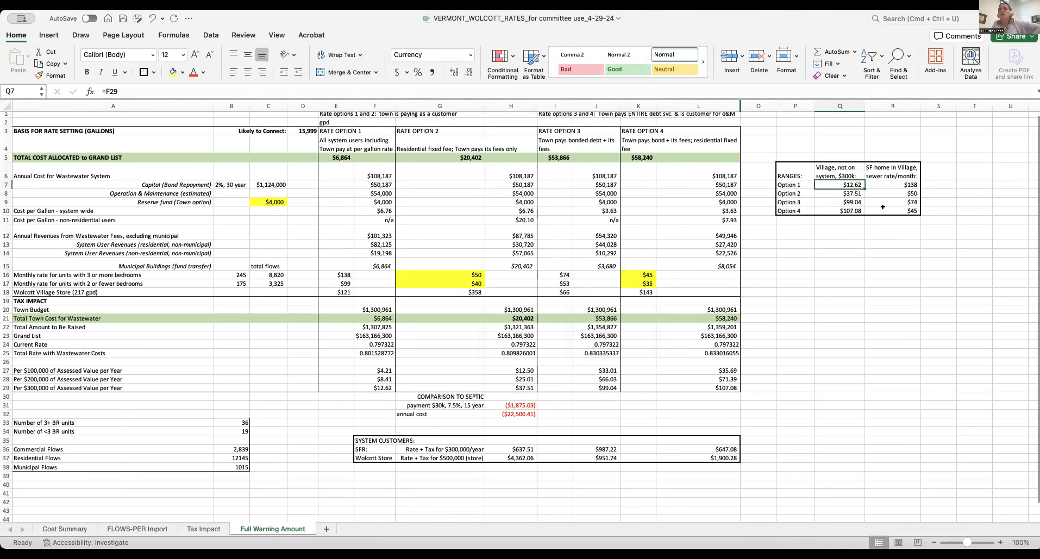
key("Down")
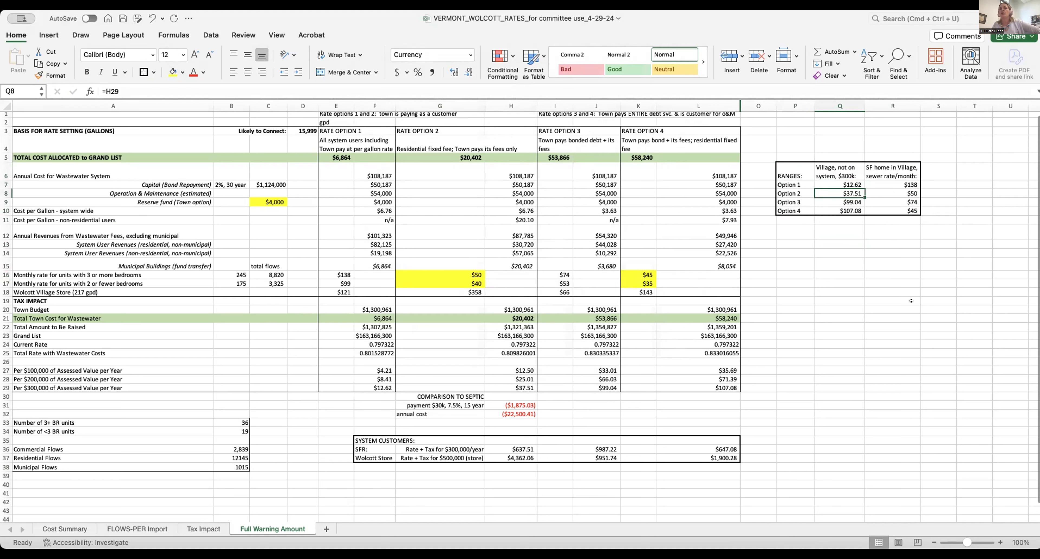
key("Up")
key("Up")
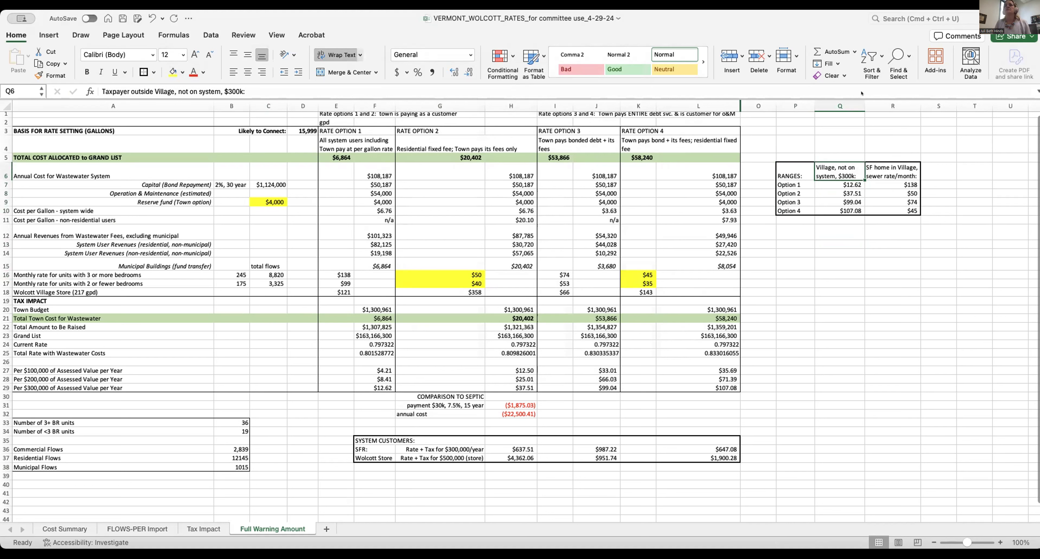
left_click_drag(858, 101, 968, 100)
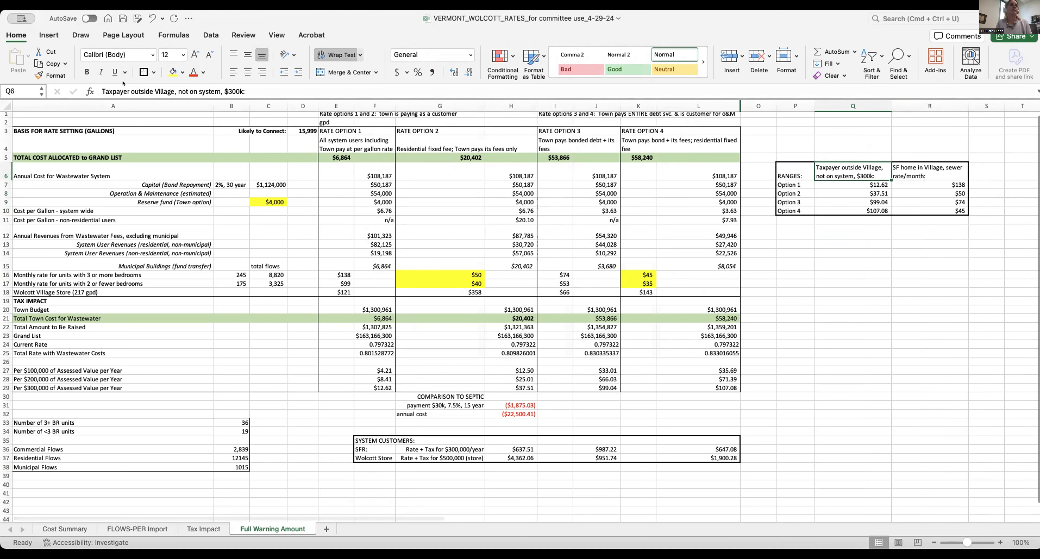
- Insert "per year," after "Taxpayer outside Village," in the Q6 header and widen column Q slightly to fit it
left_click(178, 91)
type("per year,")
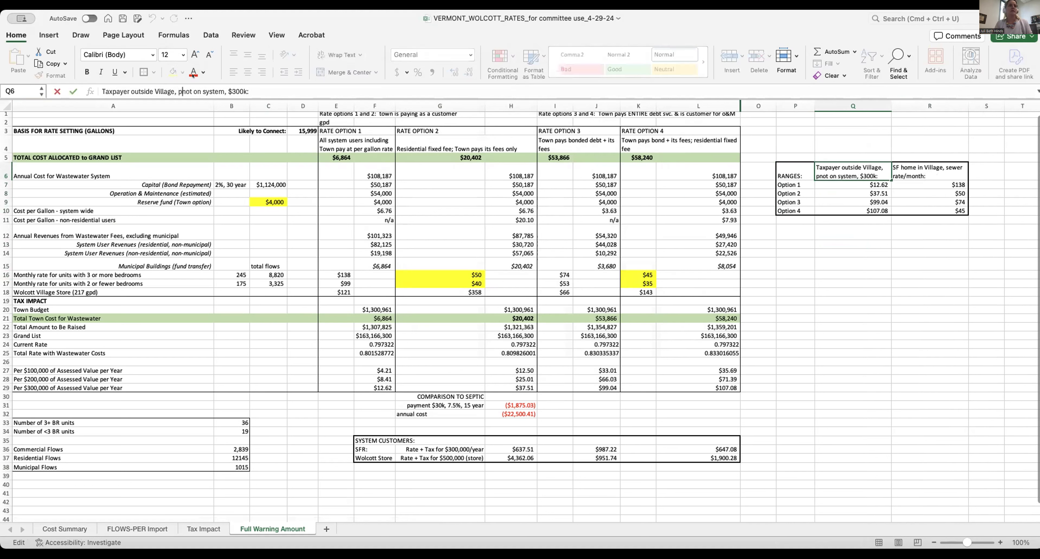
key("Return")
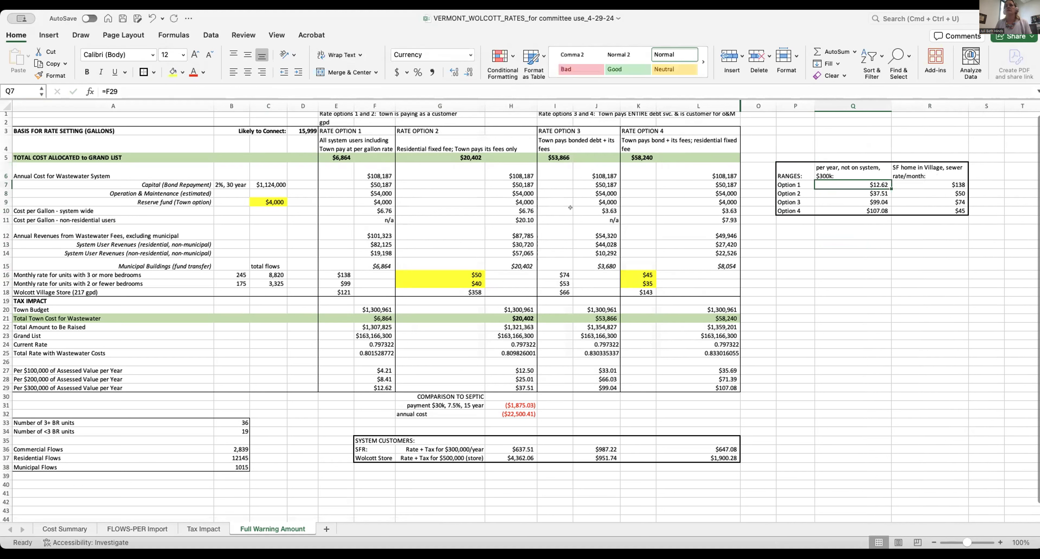
left_click_drag(891, 106, 907, 106)
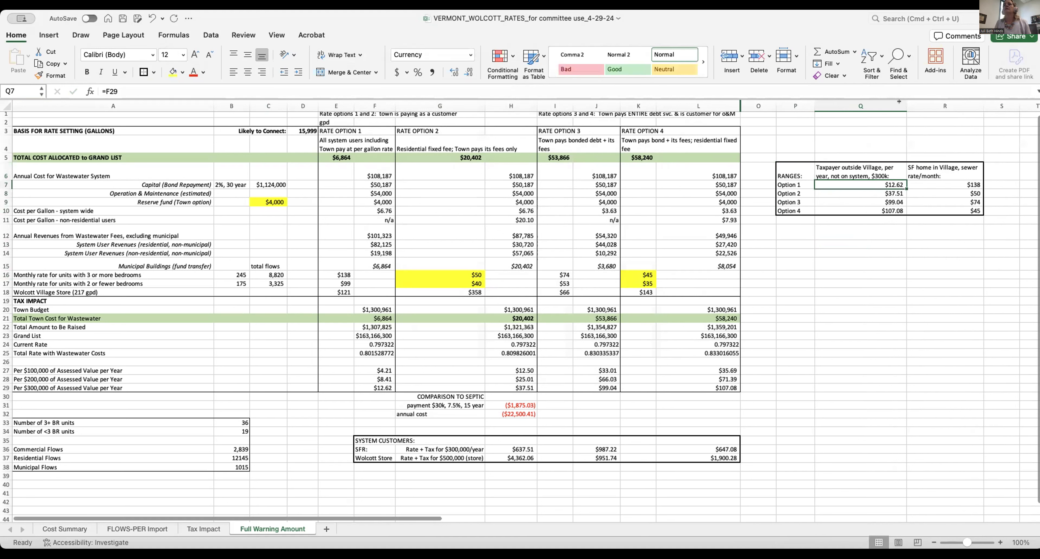
- Insert a blank column between the taxpayer and sewer rate columns of the RANGES table and narrow it slightly
left_click(874, 202)
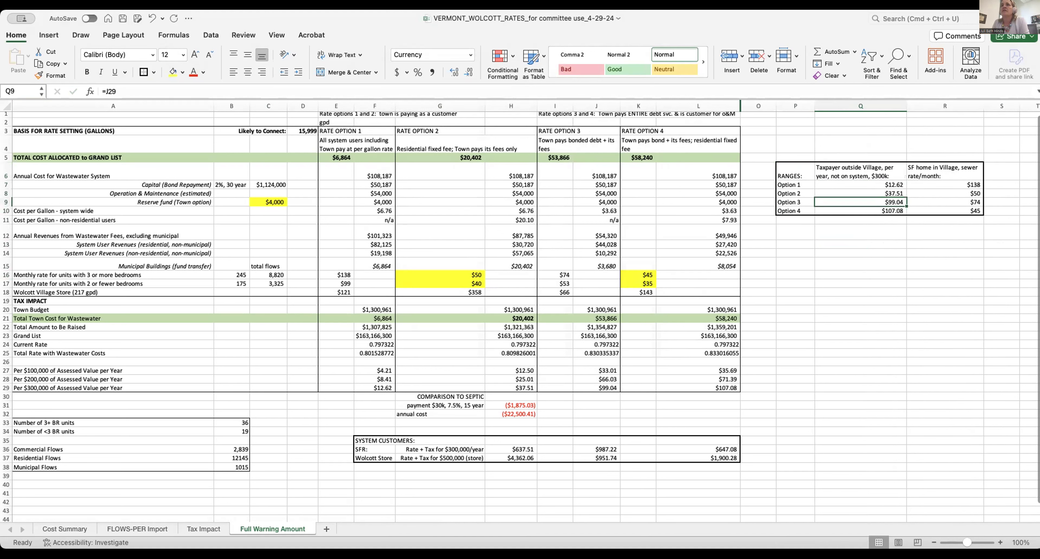
key("Up")
key("Right")
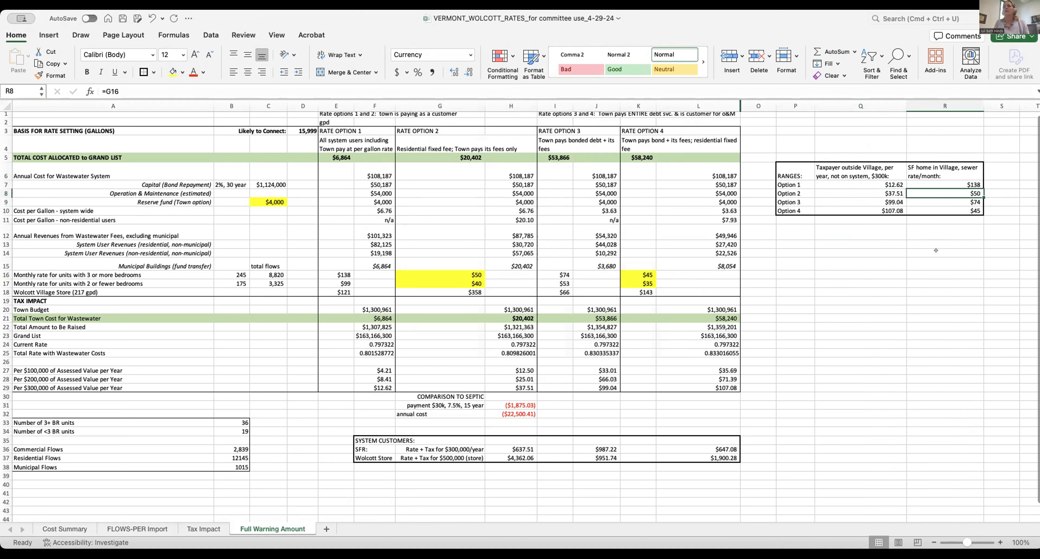
left_click(945, 106)
right_click(934, 106)
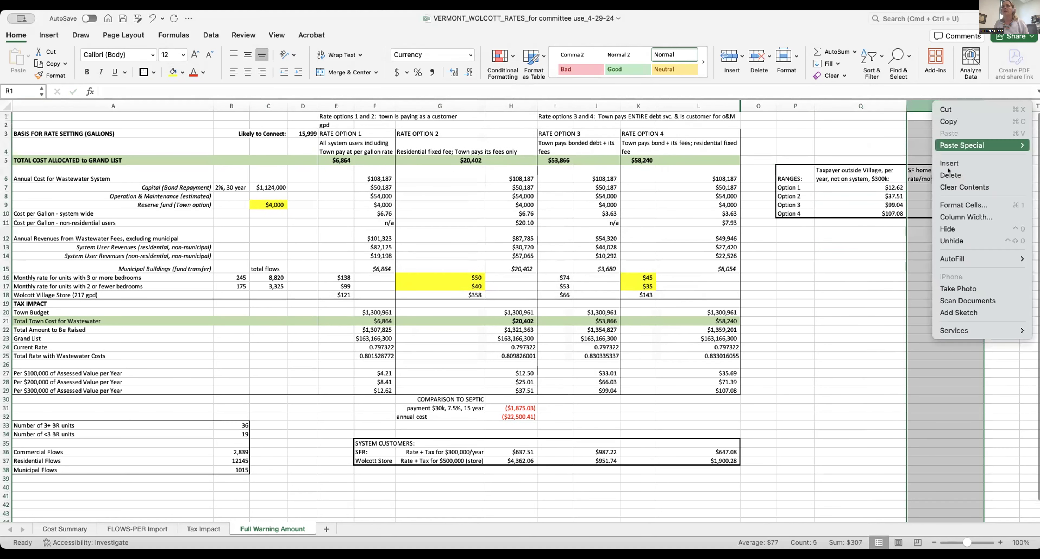
left_click(943, 162)
left_click(952, 234)
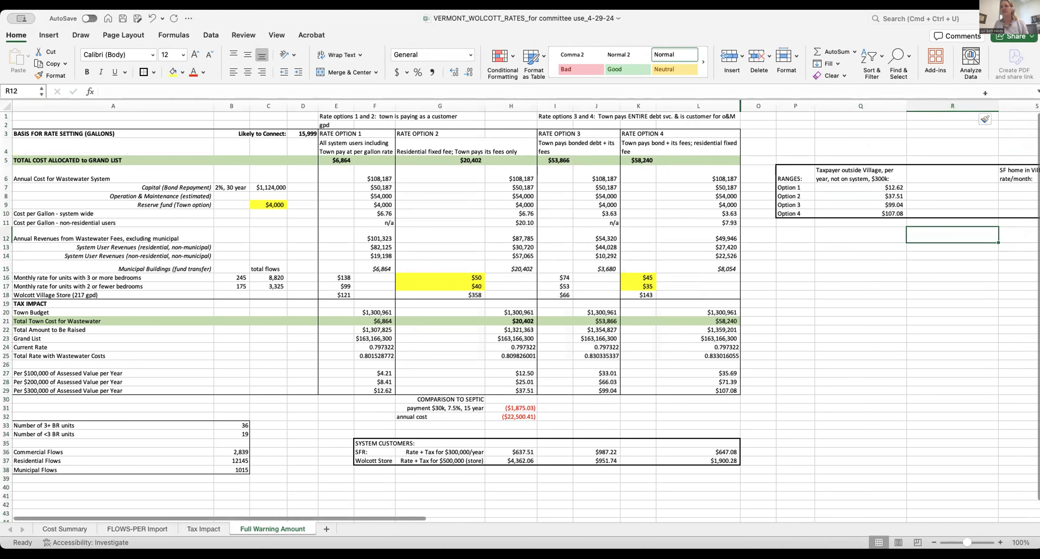
left_click_drag(998, 106, 981, 106)
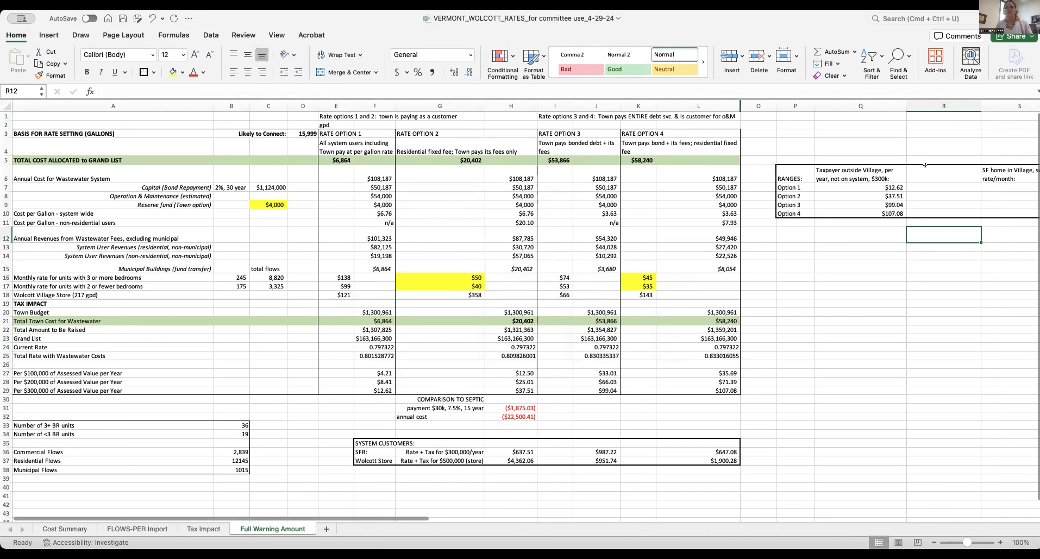
- Enter the header "Wolcott General Store per month:" in R6 of the RANGES table
left_click(925, 169)
type("Wolcott General")
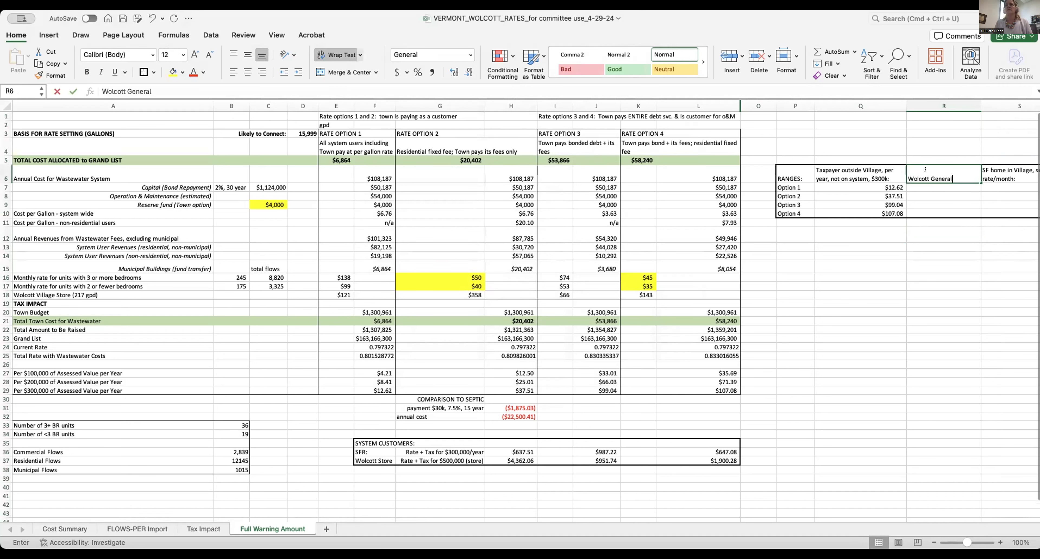
type(" Store per month:")
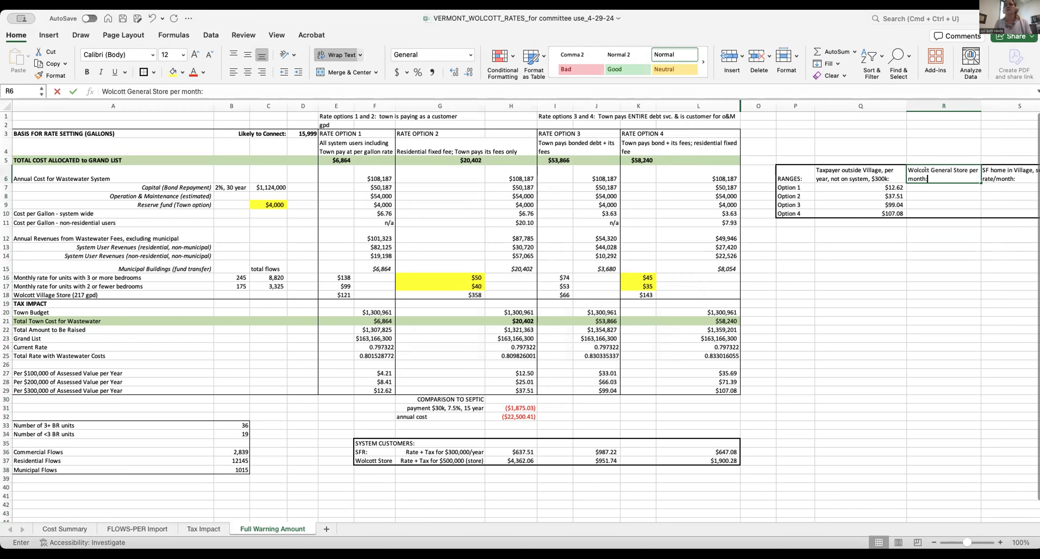
key("Return")
- Link R7:R10 to each option's Wolcott Village Store monthly rate in E18, G18, I18 and K18
type("=")
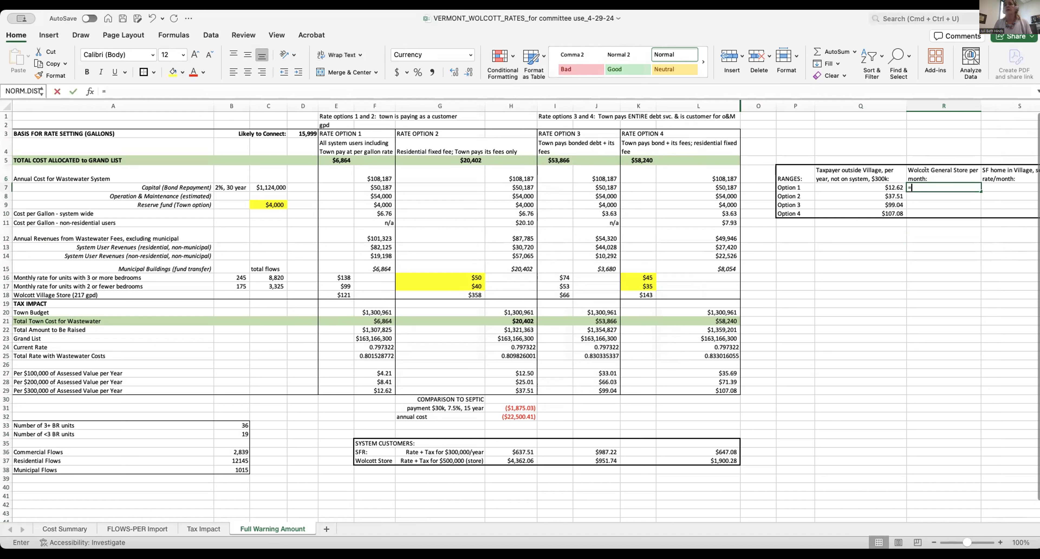
left_click(344, 294)
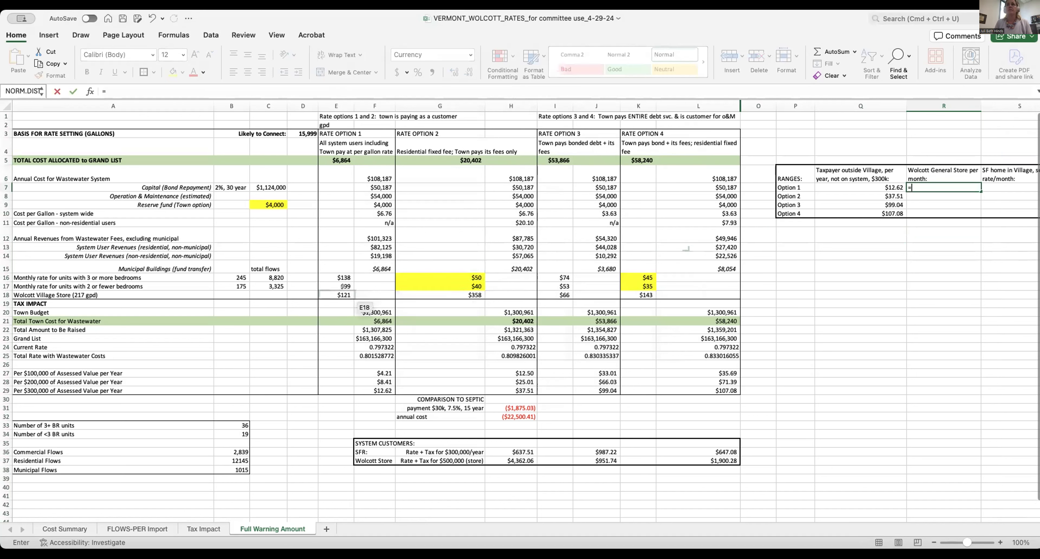
key("Return")
type("=")
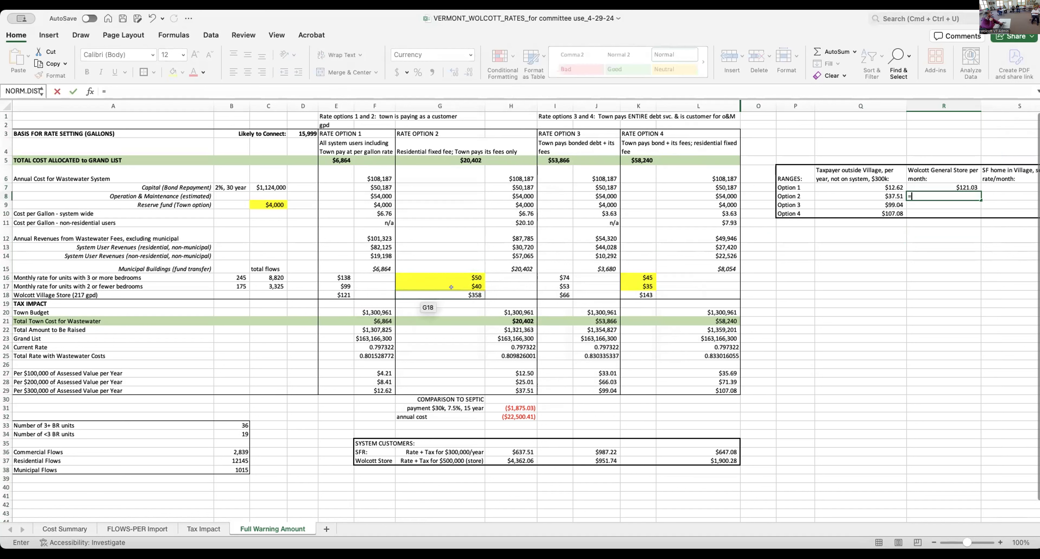
left_click(456, 293)
key("Return")
type("=")
left_click(560, 293)
key("Return")
type("=")
left_click(638, 294)
key("Return")
- Review the RANGES table's general store rates for Options 3 and 4 and the Option 4 taxpayer cost
scroll(908, 181, "right", 5)
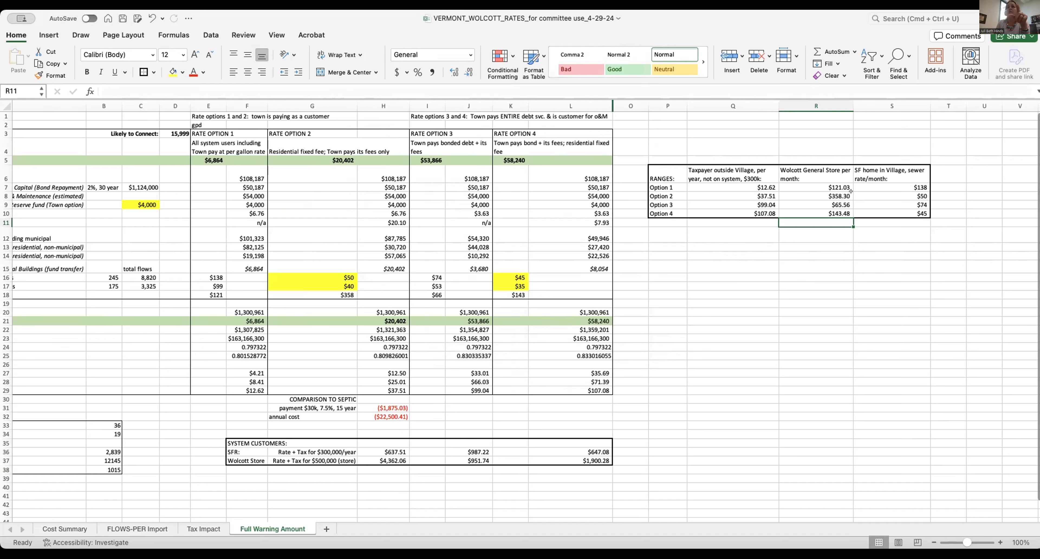
left_click(847, 206)
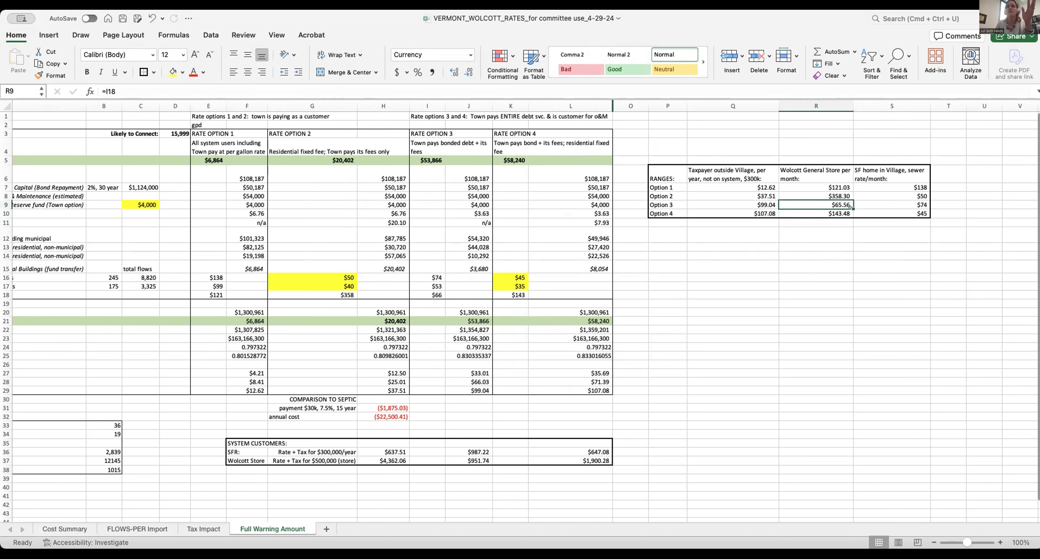
key("Down")
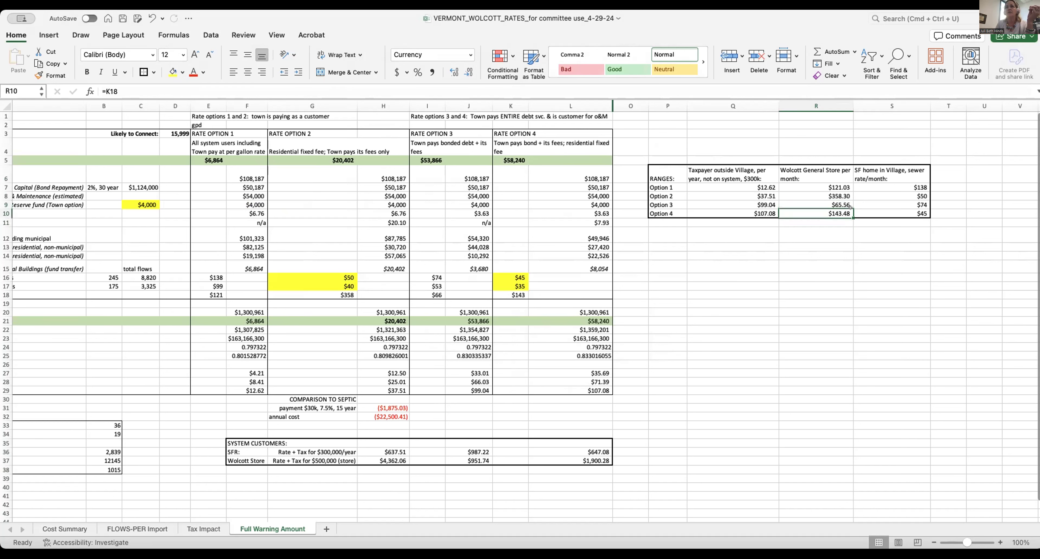
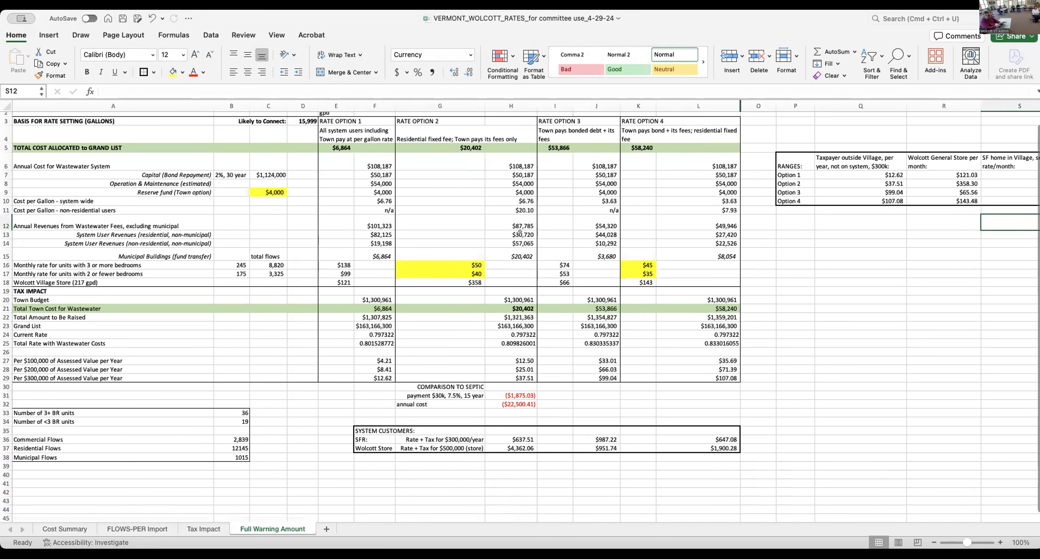
scroll(520, 232, "up", 2)
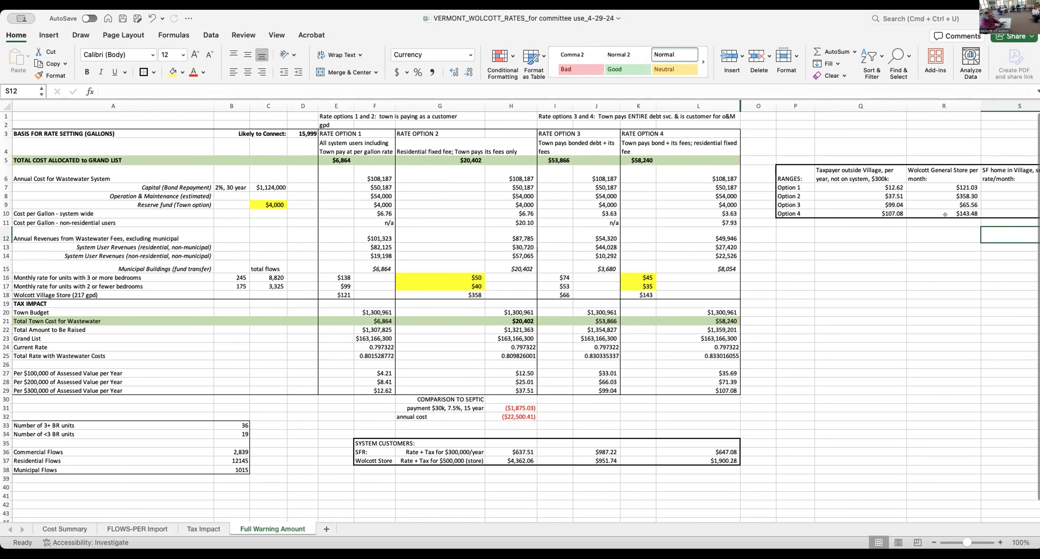
scroll(1006, 231, "right", 5)
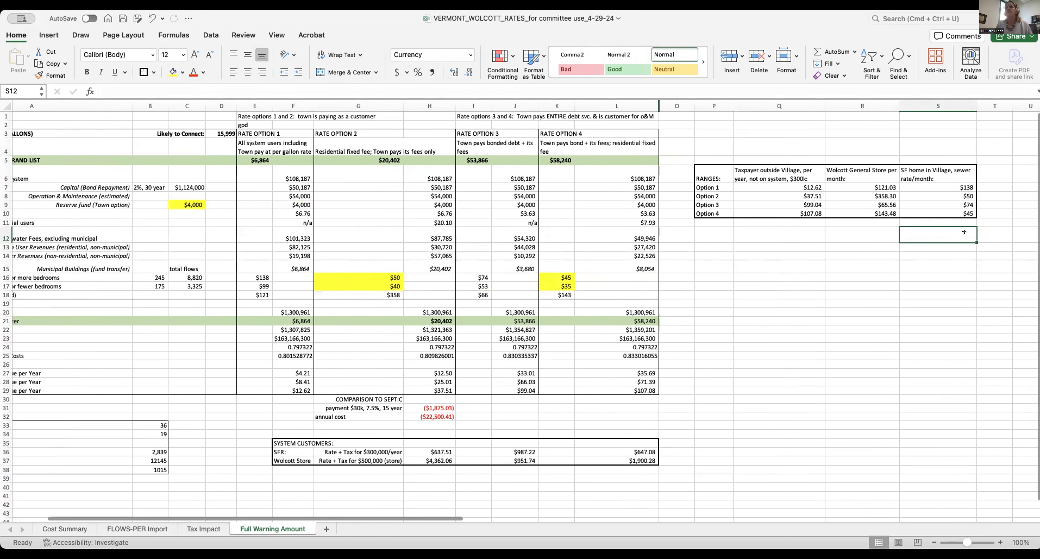
left_click(796, 208)
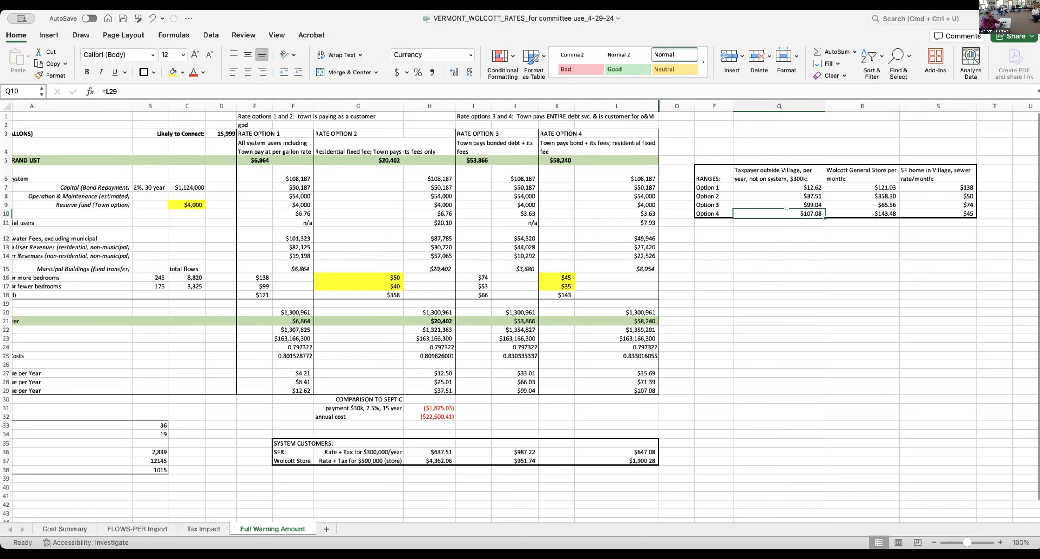
scroll(239, 226, "left", 2)
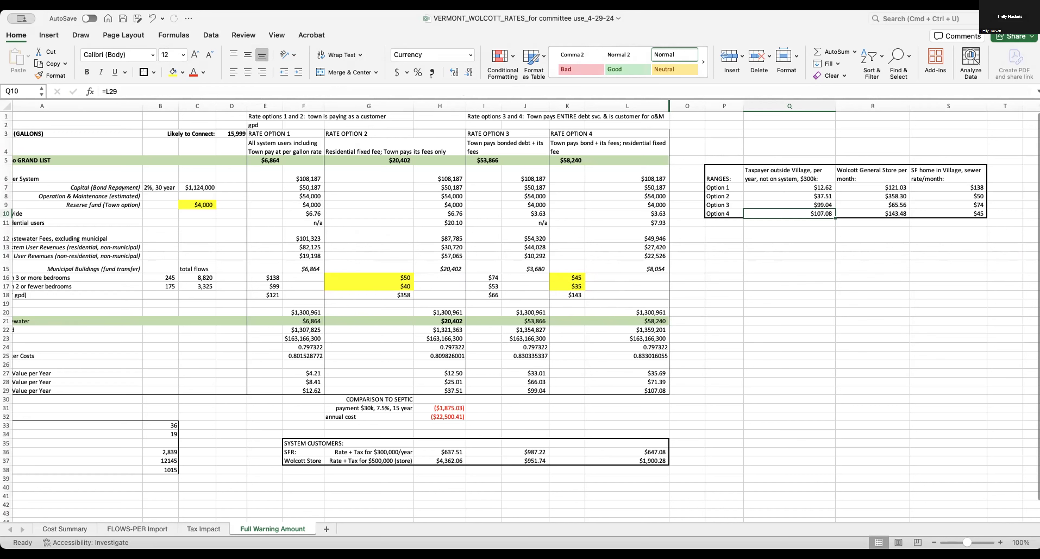
left_click(805, 284)
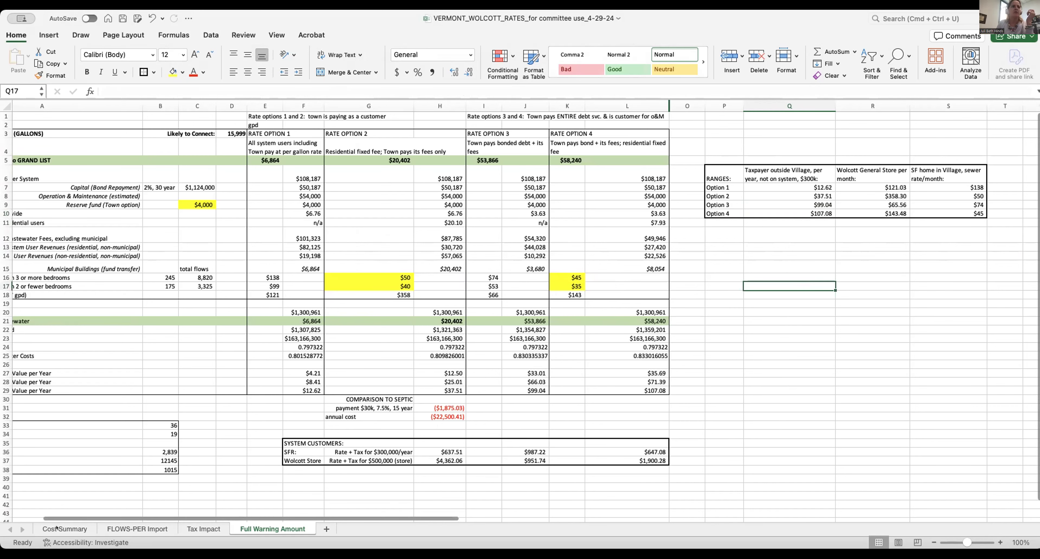
- Look over the Cost Summary sheet's costs and add a blank worksheet right after it
left_click(65, 528)
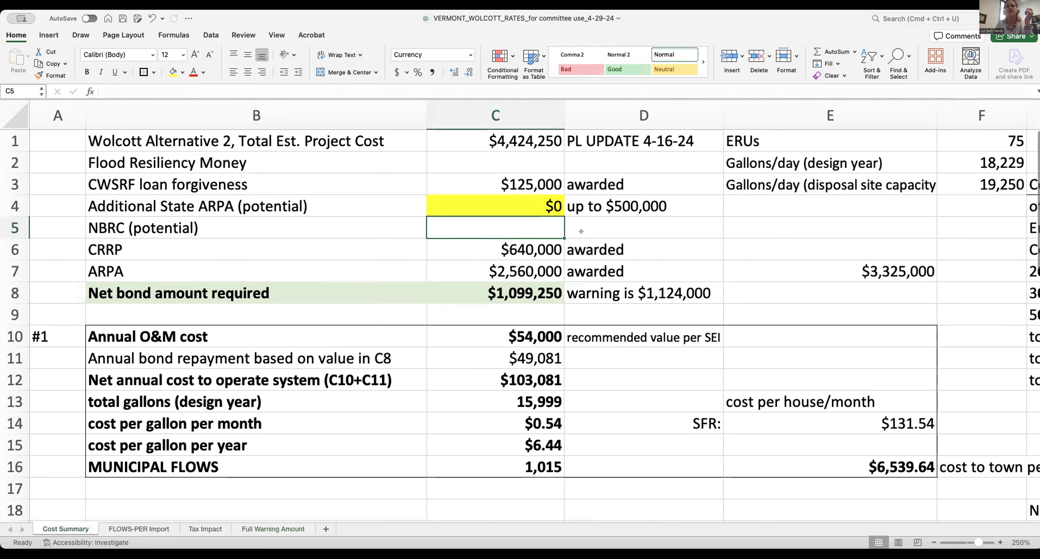
scroll(581, 231, "right", 3)
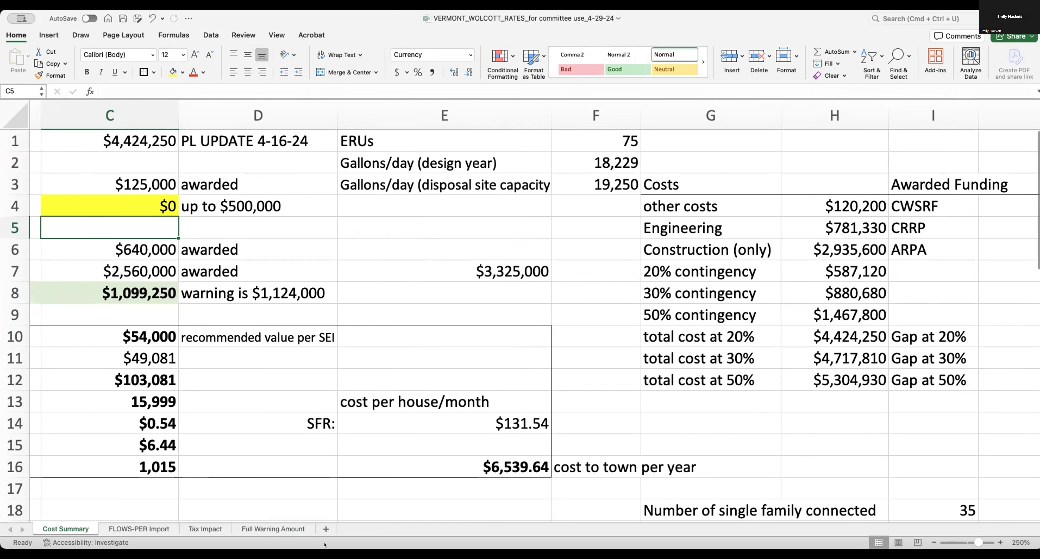
- Copy the entire contents of the Full Warning Amount sheet into a new worksheet placed after it
left_click(309, 528)
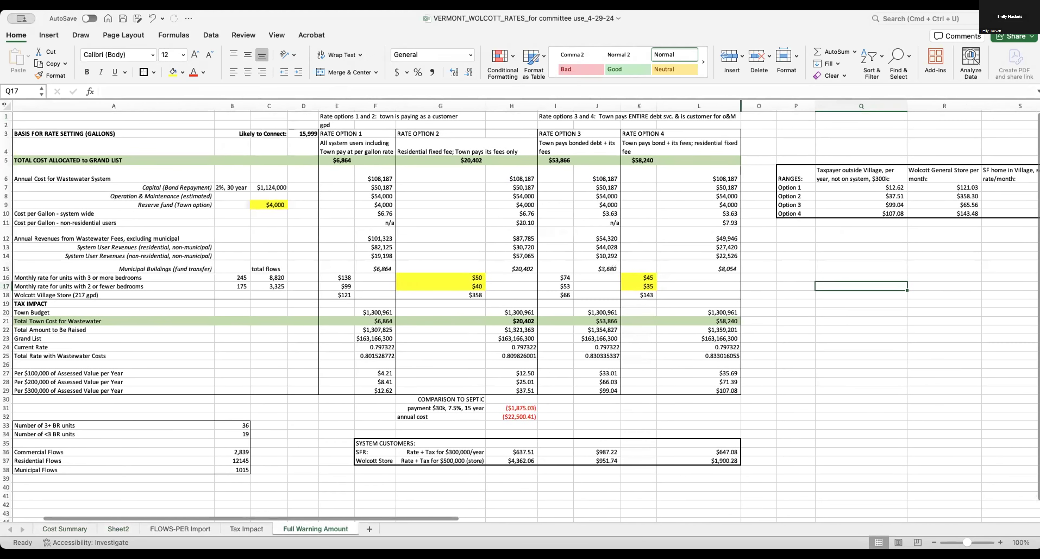
left_click(6, 104)
key("super+c")
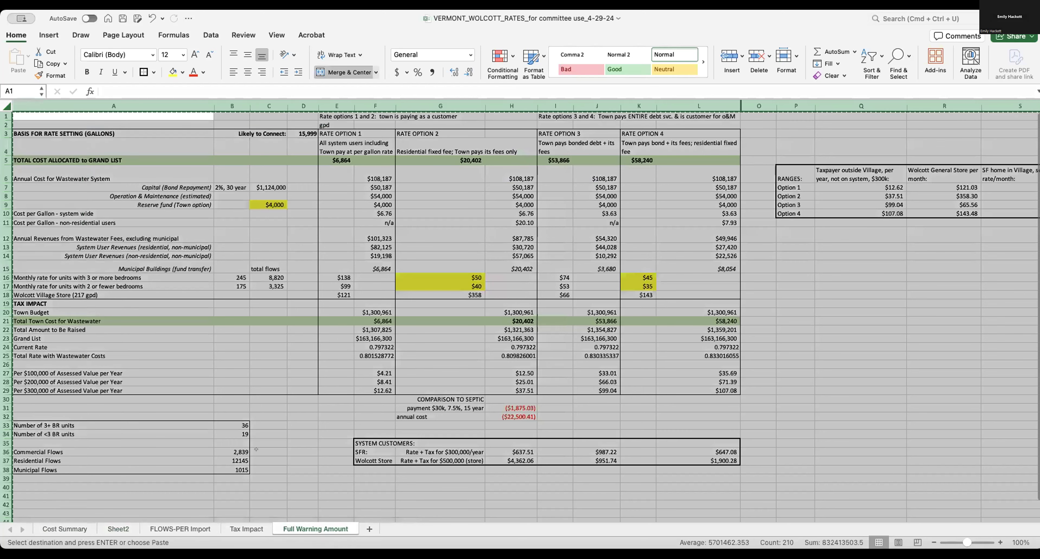
left_click(369, 529)
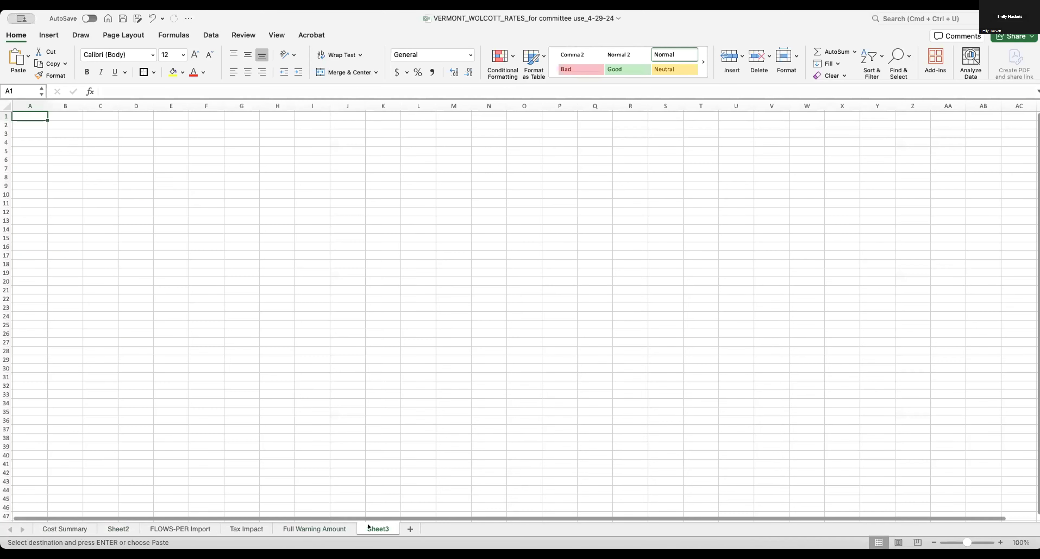
key("super+v")
- Rename the copied sheet with the participant's first name in possessive form followed by "Scenario"
double_click(377, 529)
type("Emily's Scenario")
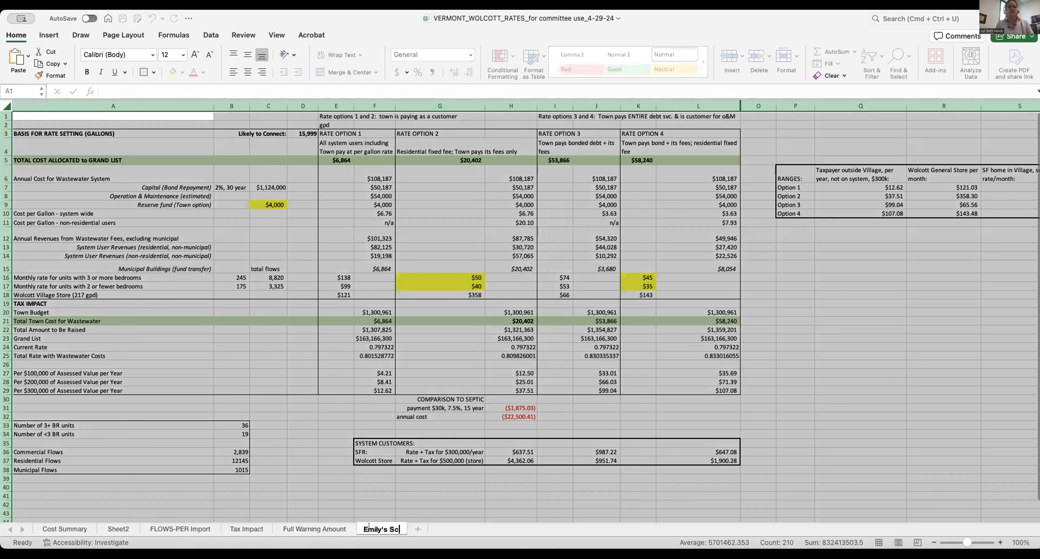
left_click(268, 478)
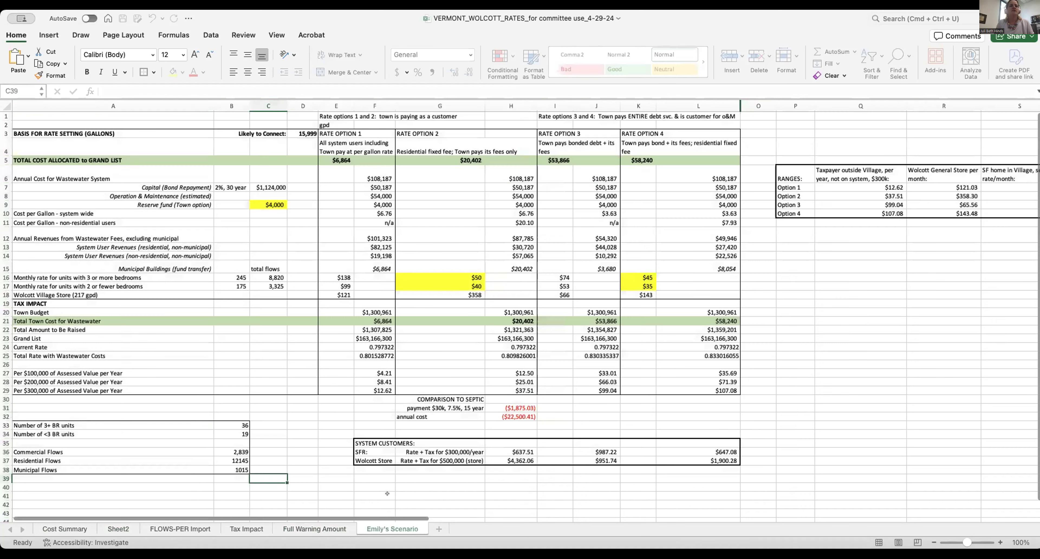
- Check the total estimated project cost in C1 of the Cost Summary sheet
left_click(64, 528)
scroll(459, 130, "left", 5)
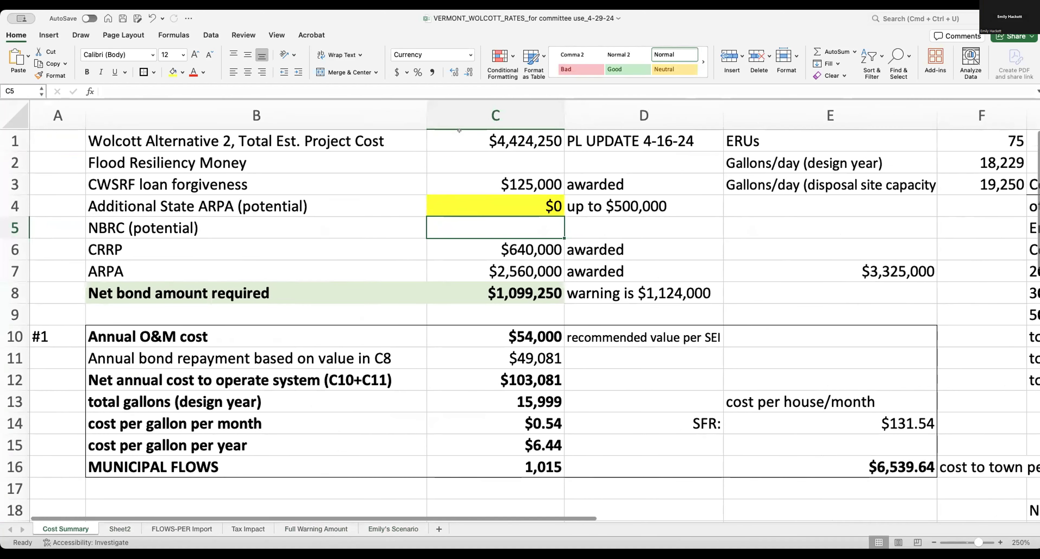
left_click(459, 130)
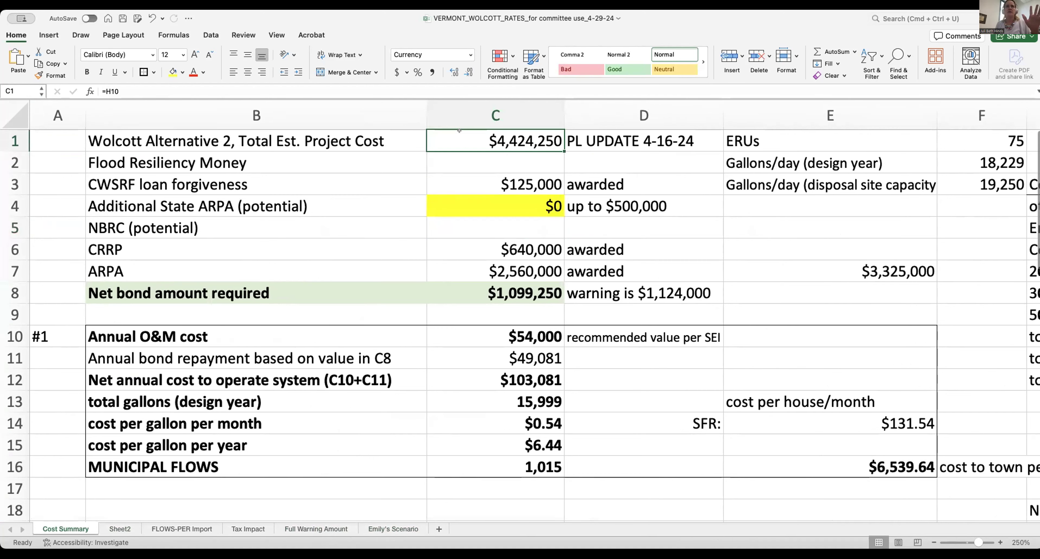
- Link the total estimated project cost in C1 to the 30% contingency total in H11 and shade C1 light orange
scroll(544, 183, "right", 1)
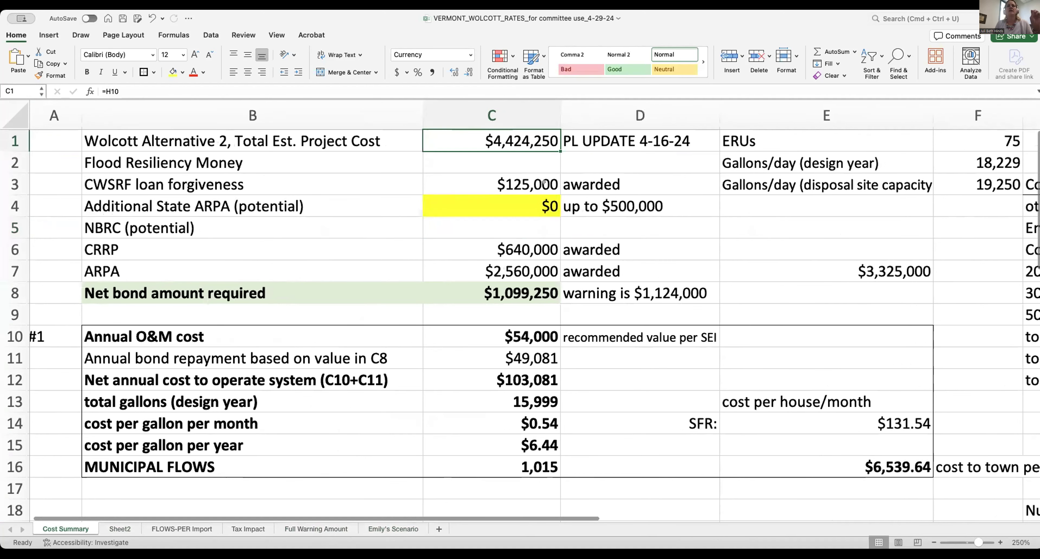
scroll(544, 183, "right", 10)
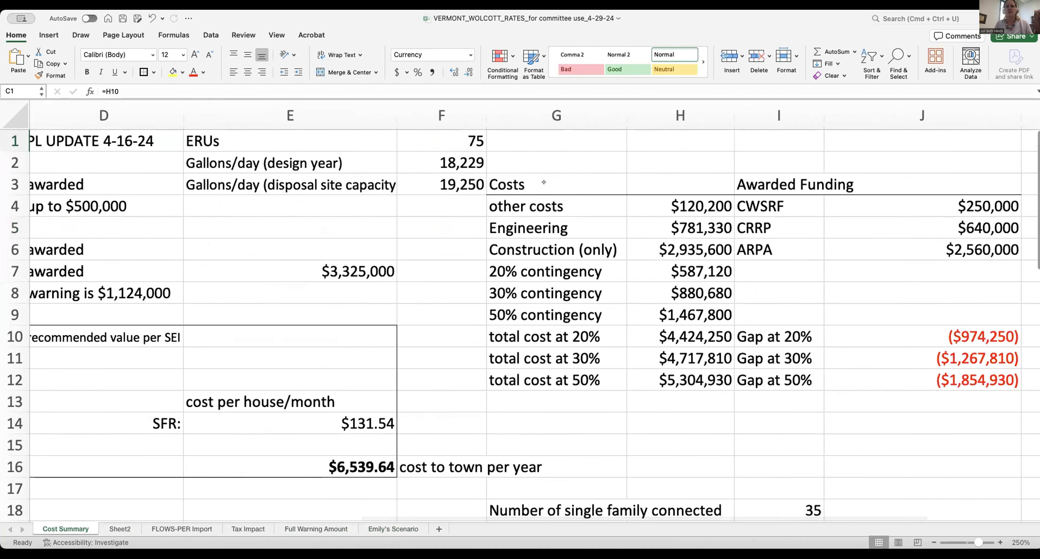
left_click(683, 354)
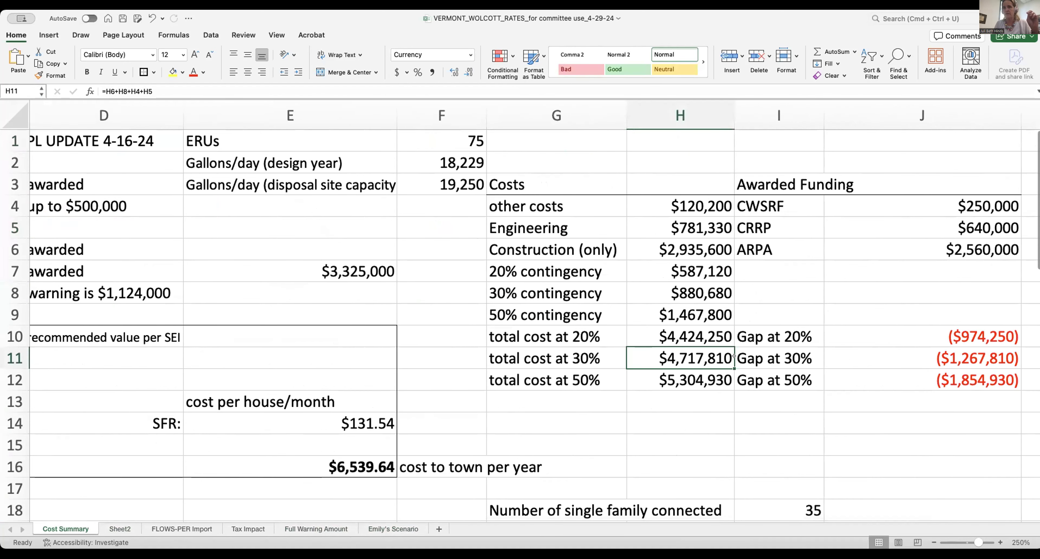
scroll(734, 355, "left", 10)
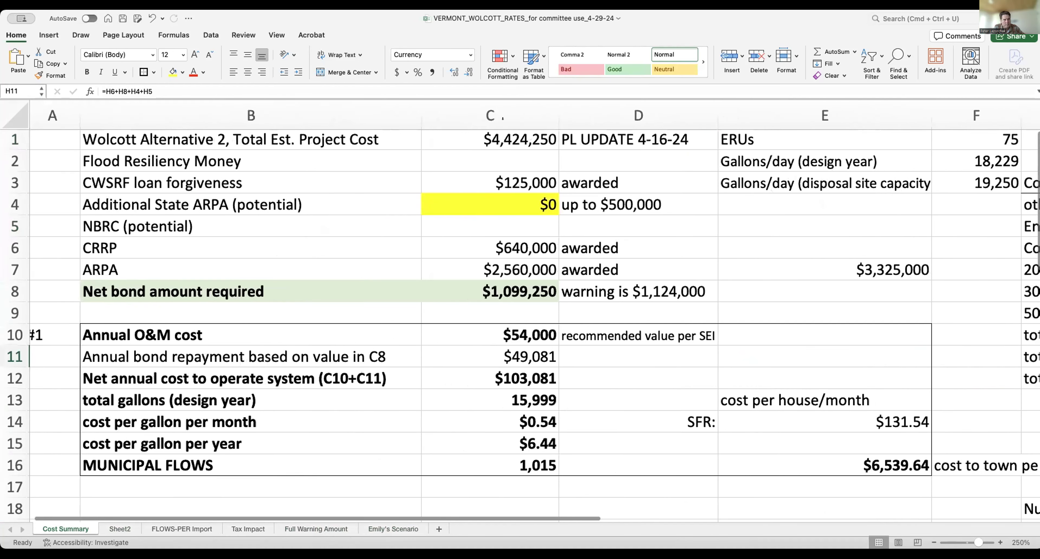
left_click(500, 139)
type("=")
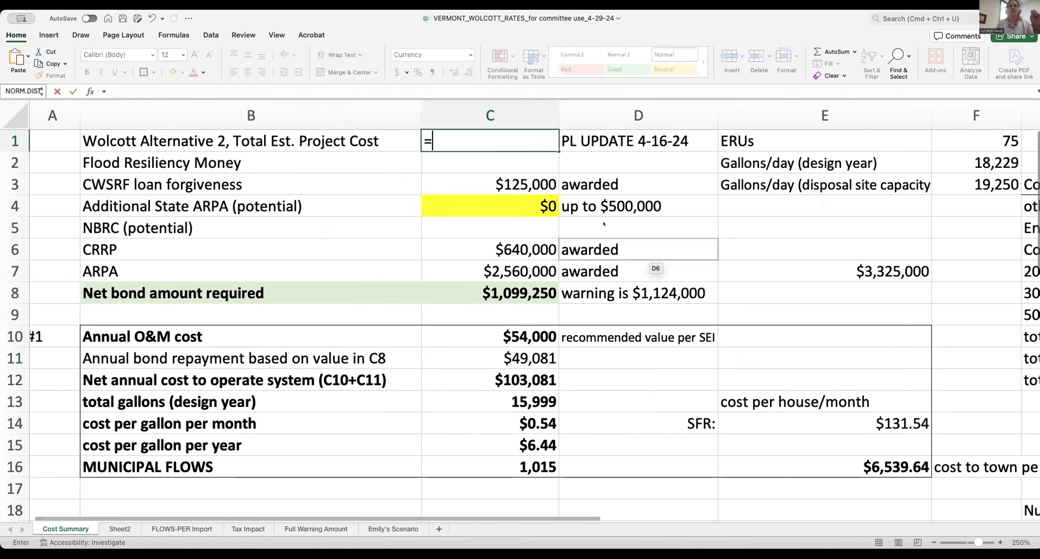
scroll(603, 223, "right", 5)
left_click(680, 335)
key("Return")
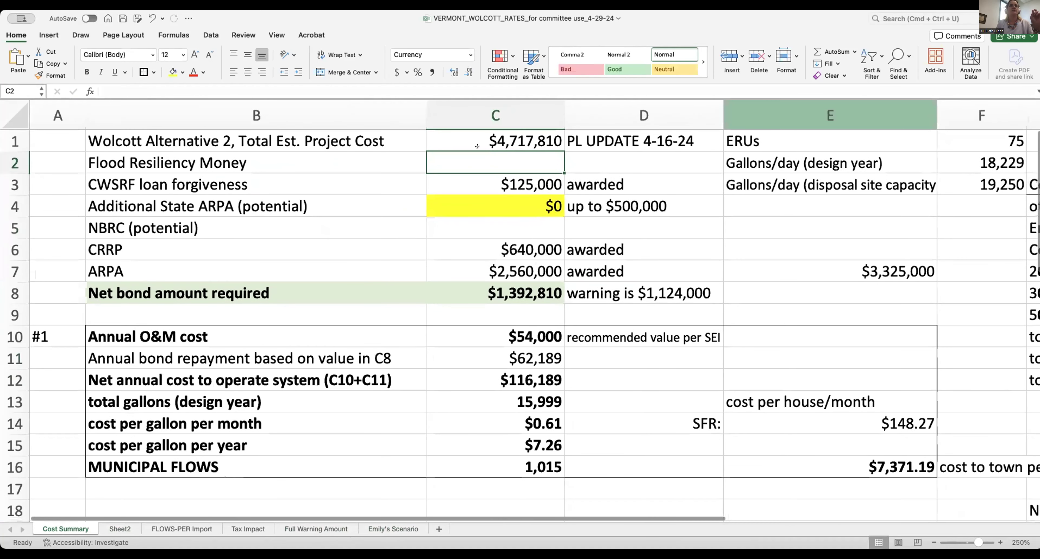
left_click(476, 146)
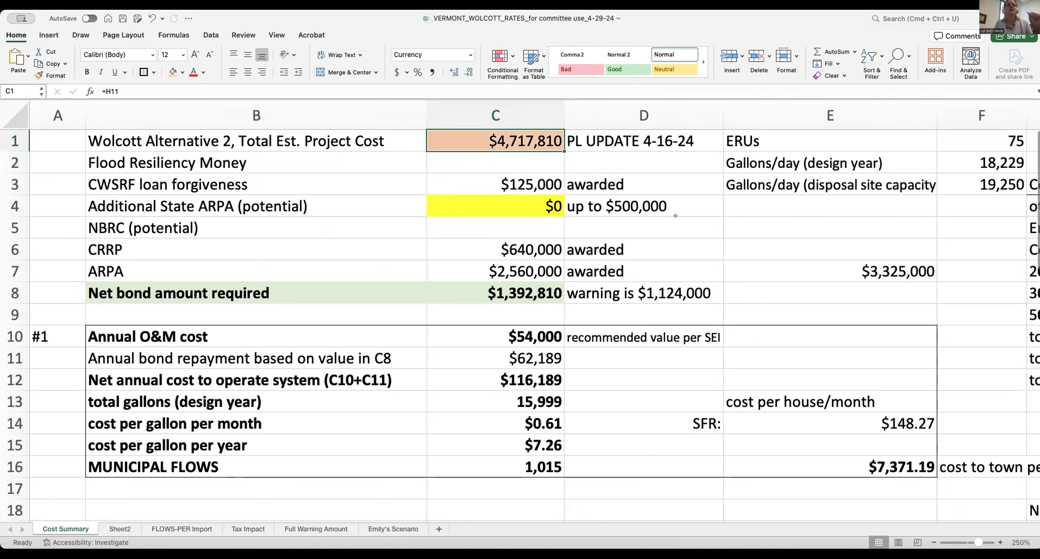
- Set the additional State ARPA amount in C4 to the formula =4000000-C7
left_click(512, 268)
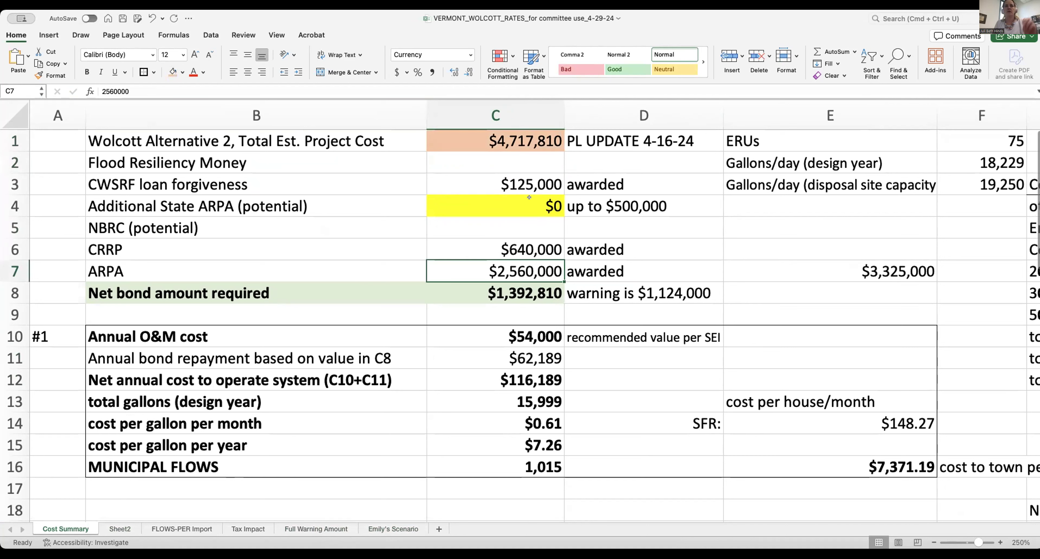
left_click(528, 205)
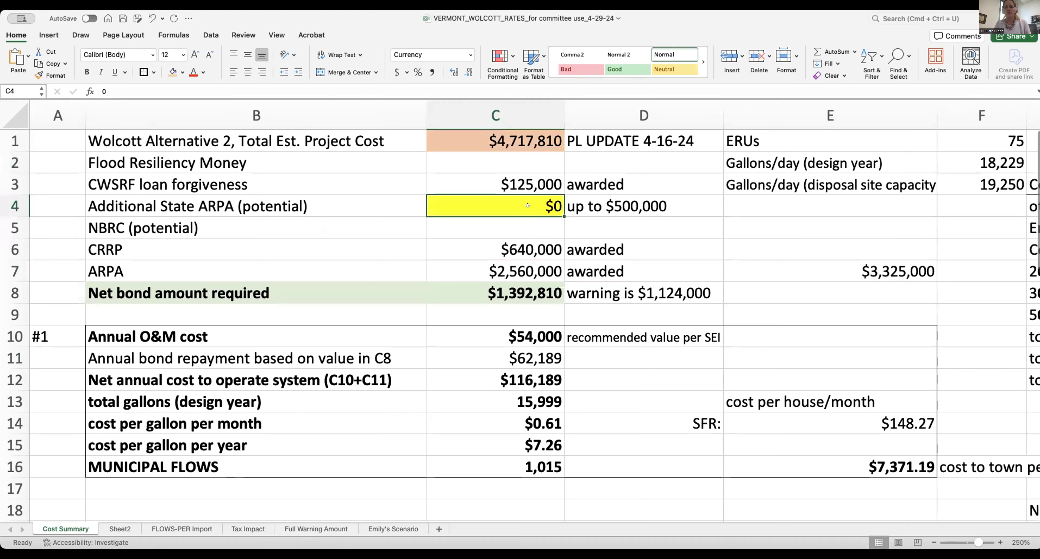
type("=4000000-")
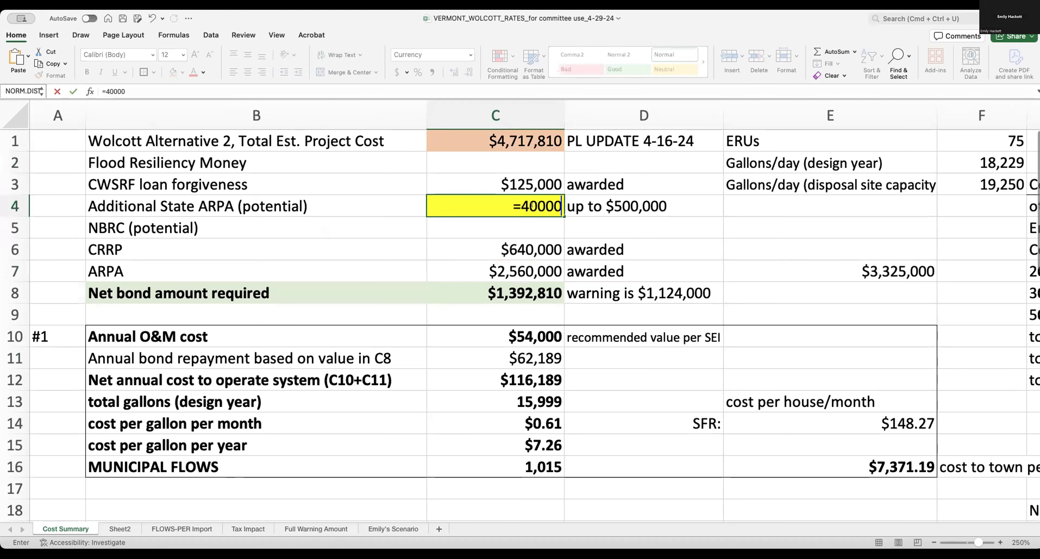
key("Return")
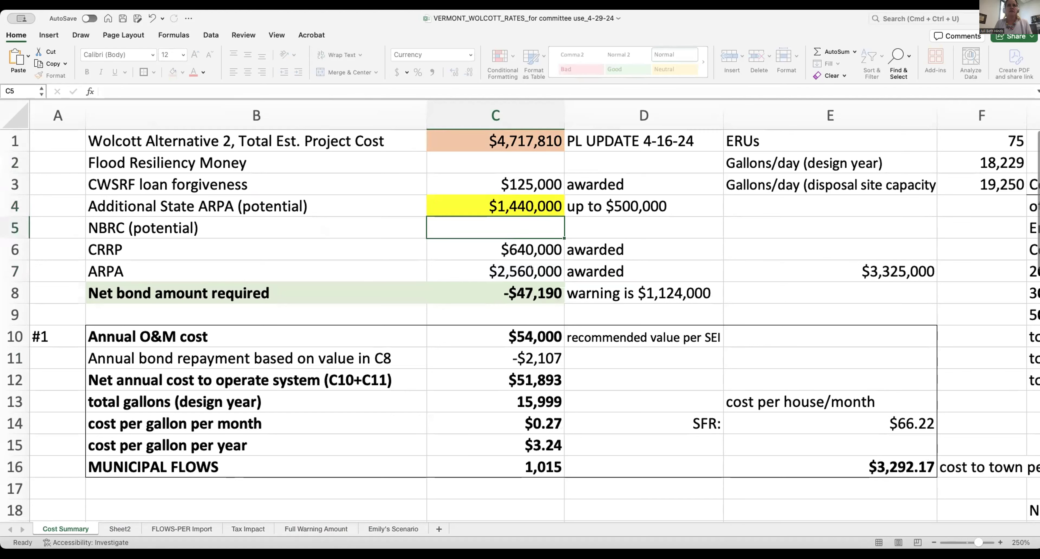
- Check the net bond amount formula in C8 and the additional State ARPA formula in C4
left_click(531, 267)
key("Down")
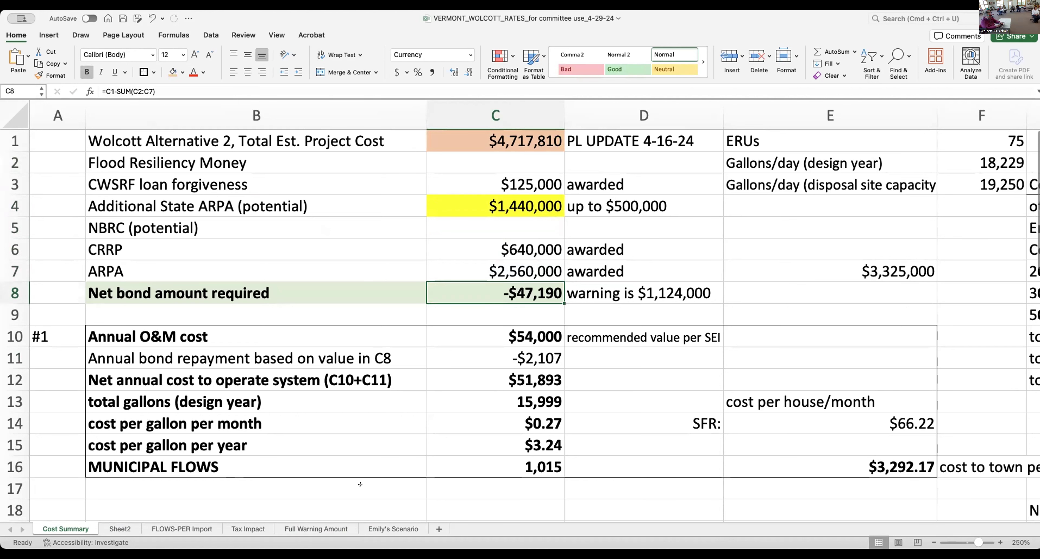
scroll(475, 321, "left", 1)
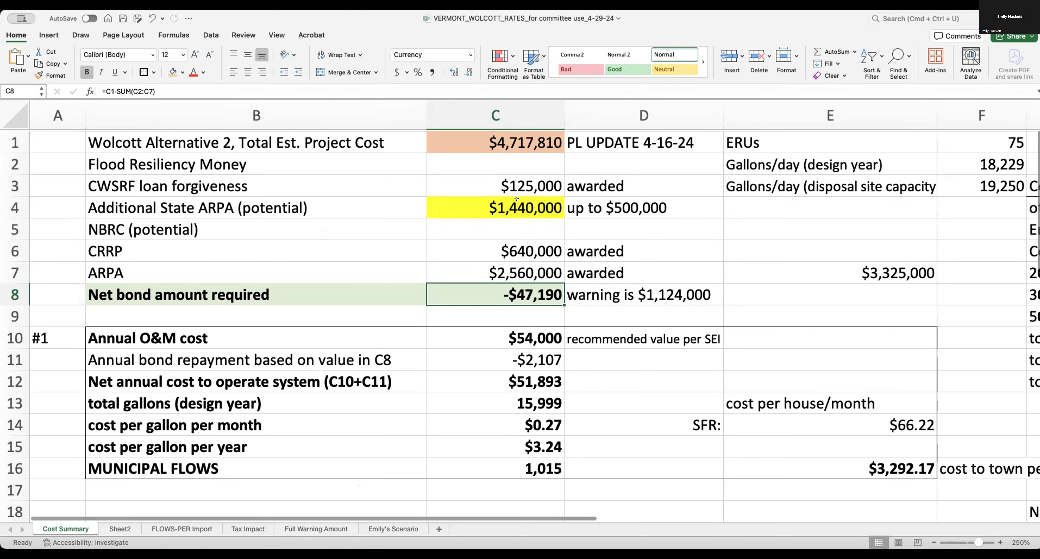
left_click(494, 199)
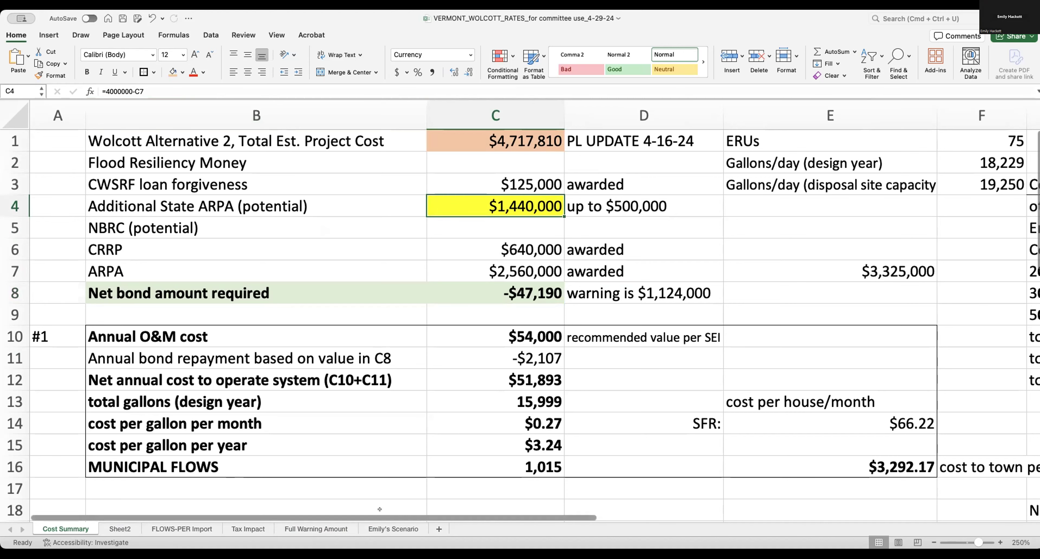
- On the participant's scenario sheet, set the bond repayment capital in C7 to 0 and shade the cell light orange
left_click(378, 527)
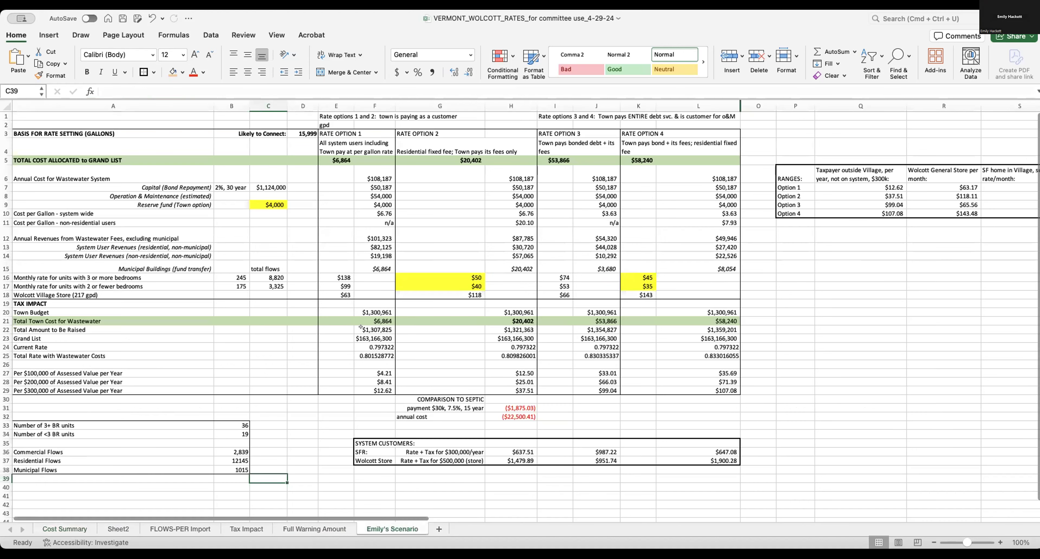
left_click(268, 197)
left_click(267, 187)
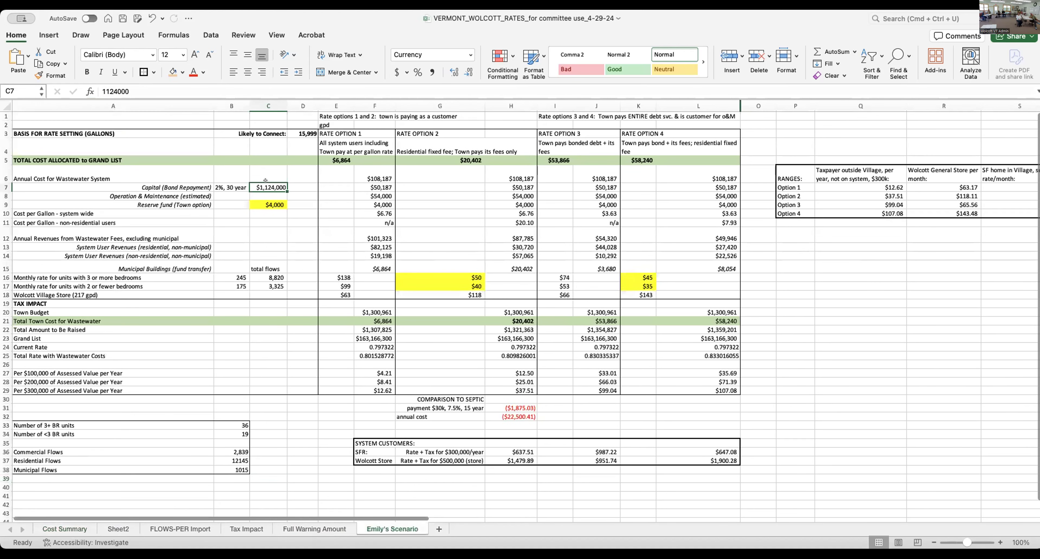
type("0")
key("Return")
left_click(266, 187)
left_click(170, 70)
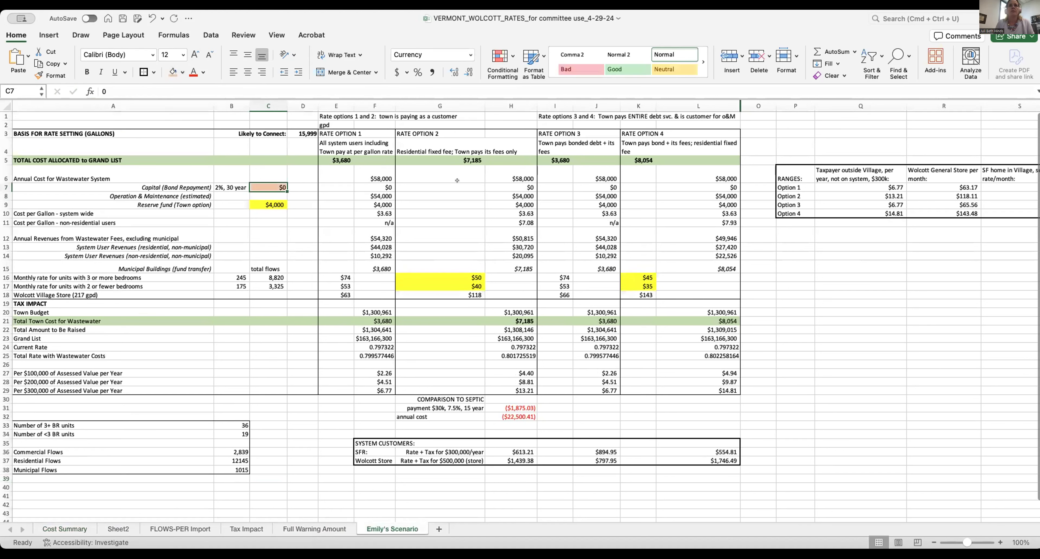
- Examine the ranges table for all four options, then return to the bond and reserve fund inputs
scroll(683, 370, "right", 5)
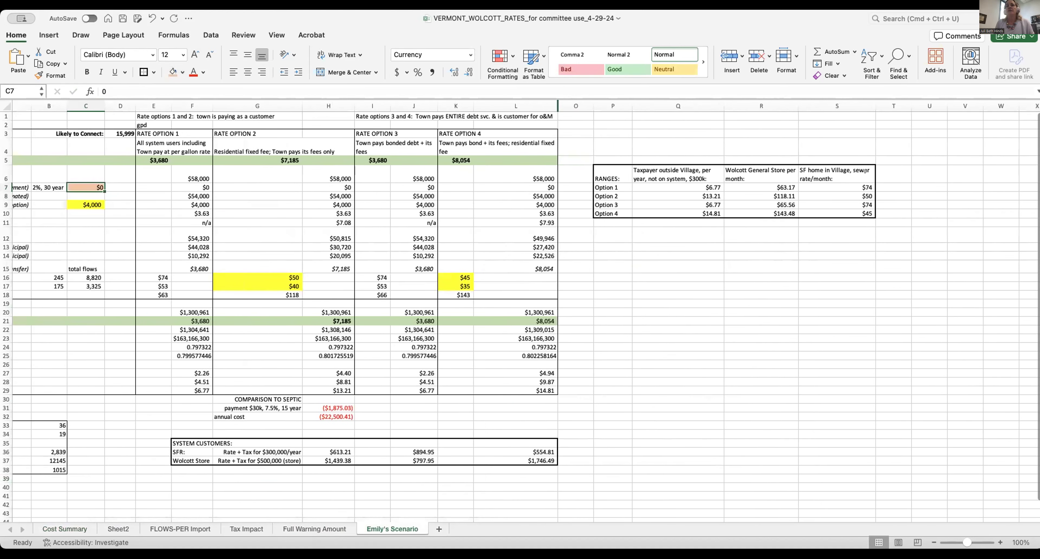
scroll(864, 171, "up", 10)
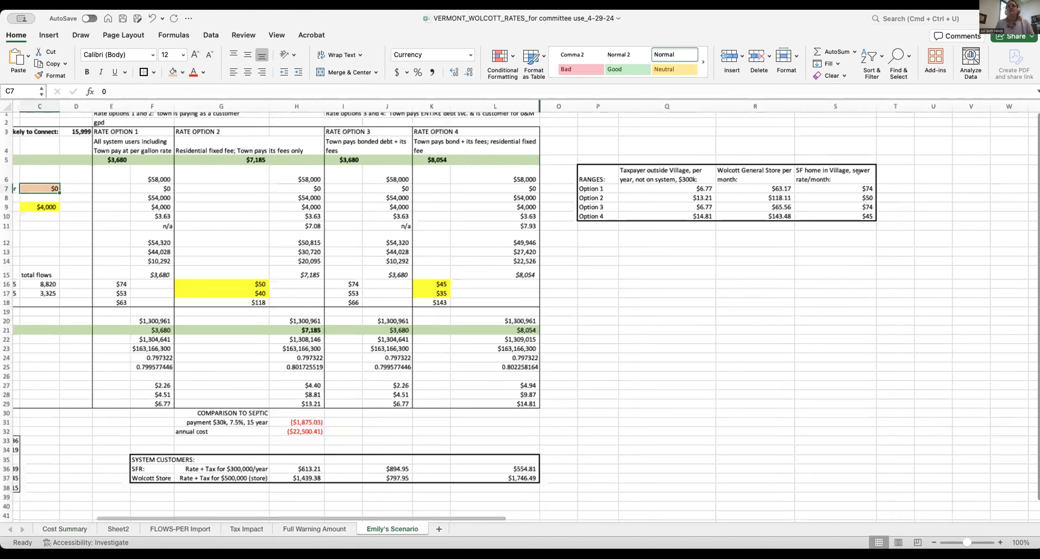
scroll(858, 171, "up", 10)
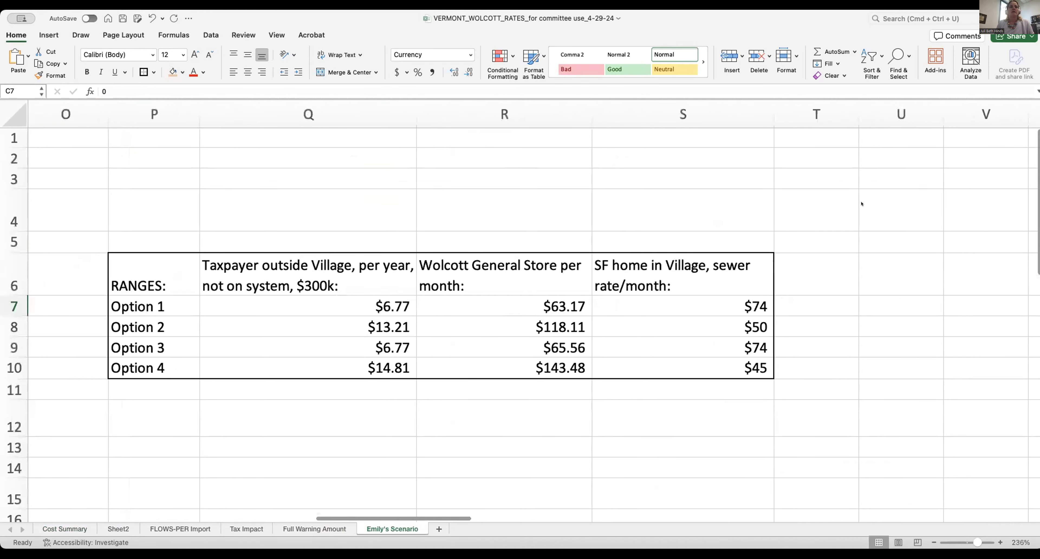
scroll(861, 204, "left", 10)
scroll(861, 203, "right", 10)
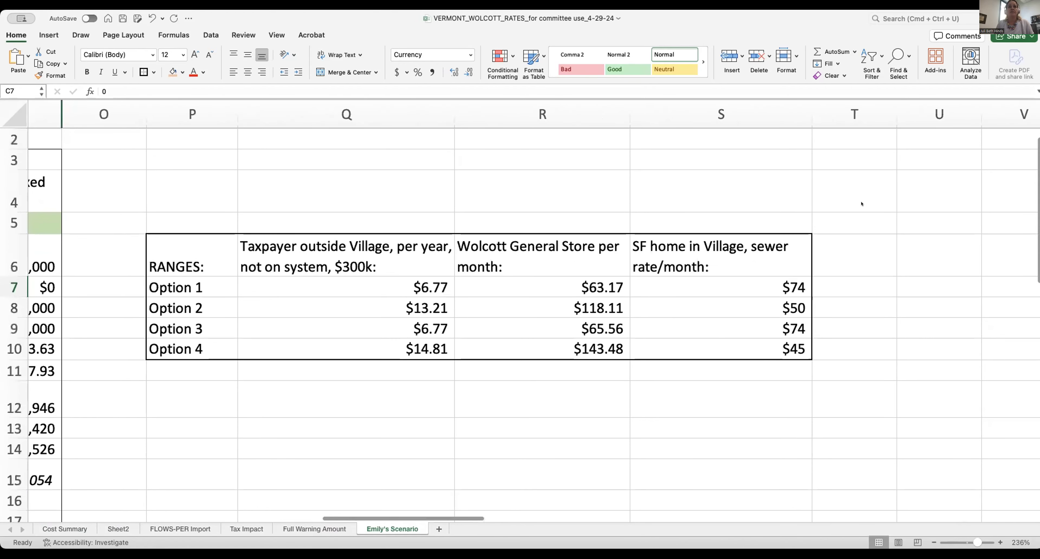
scroll(861, 204, "up", 1)
scroll(862, 203, "left", 10)
scroll(861, 204, "left", 10)
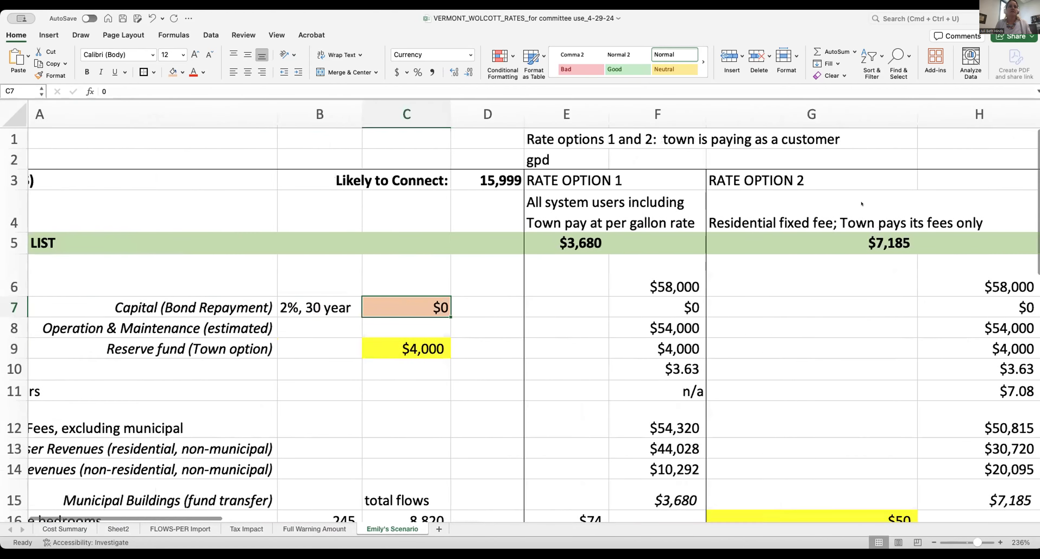
- Set the town's reserve fund in C9 to $10,000
left_click(491, 343)
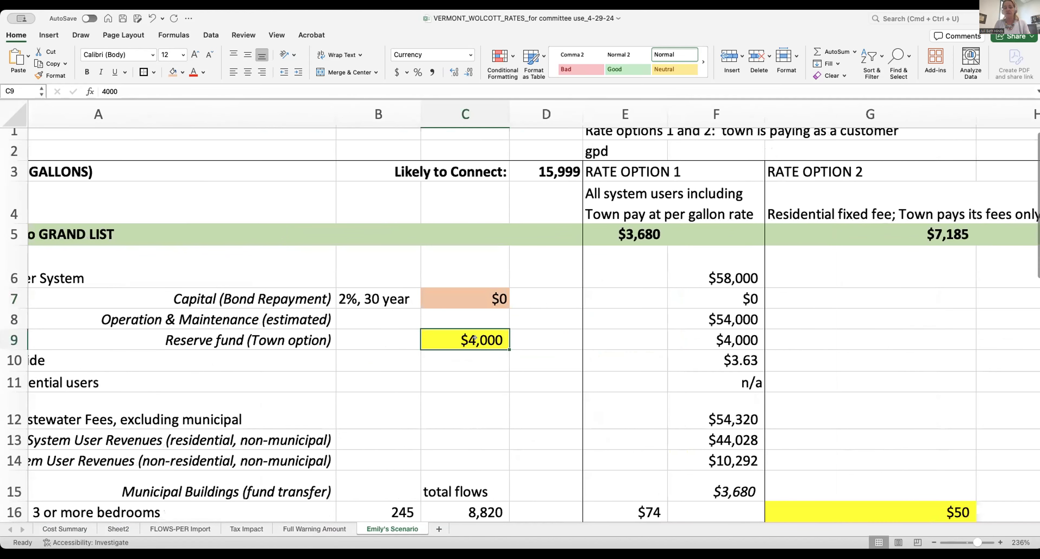
type("10,000")
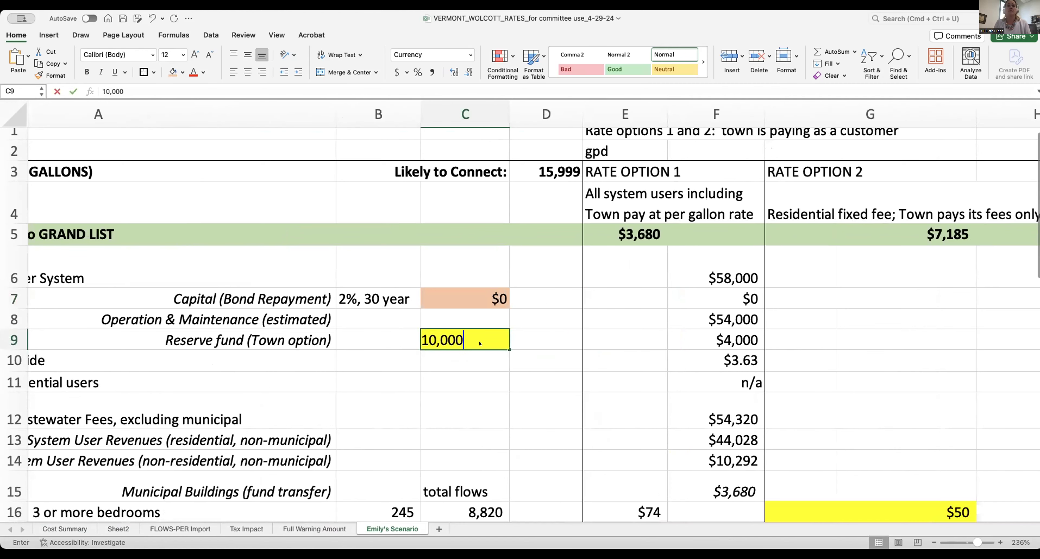
key("Return")
- Review the recalculated option columns and the ranges table for taxpayers, the general store and village homes
scroll(806, 312, "down", 1)
scroll(806, 313, "right", 2)
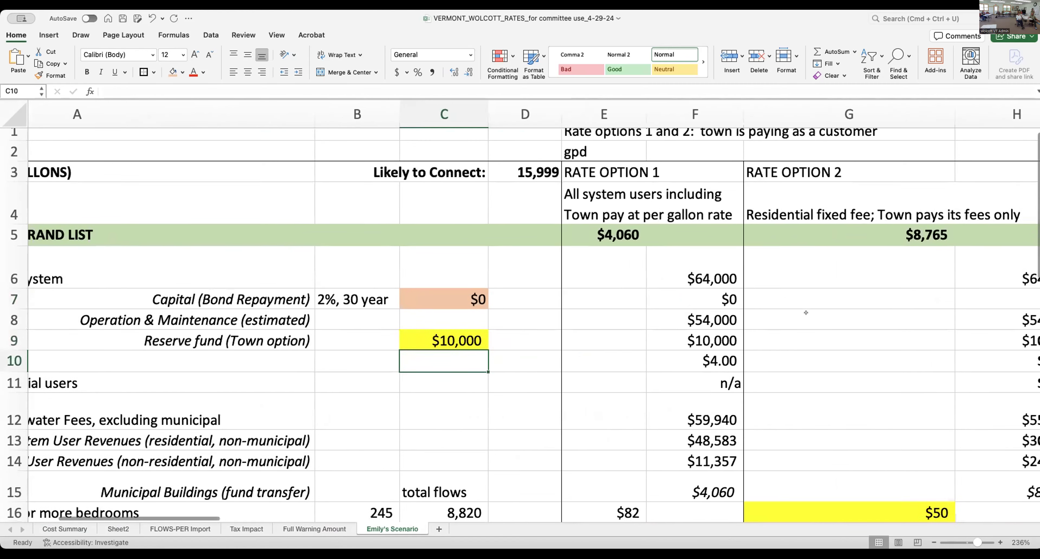
scroll(806, 312, "right", 10)
scroll(806, 312, "down", 1)
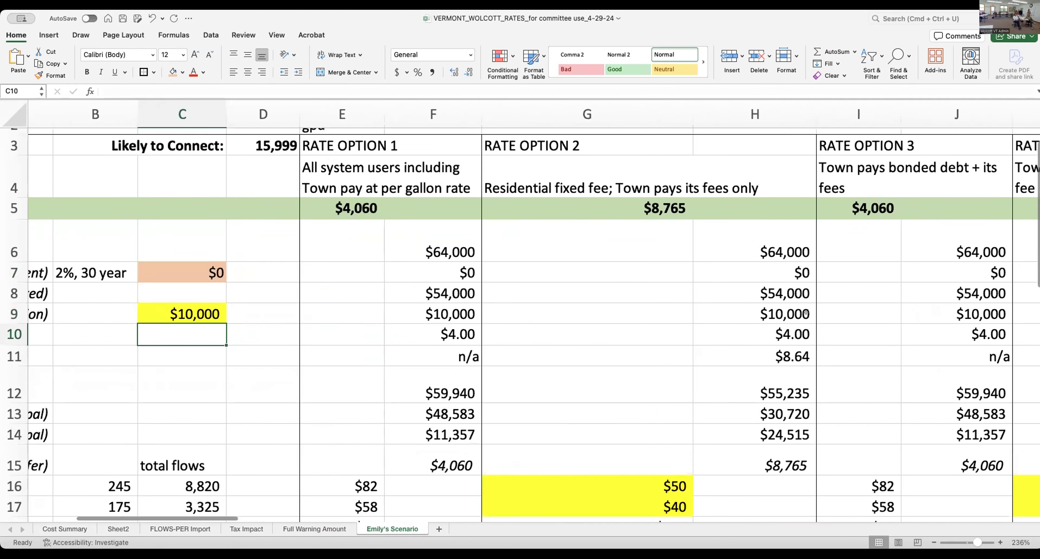
scroll(806, 312, "right", 5)
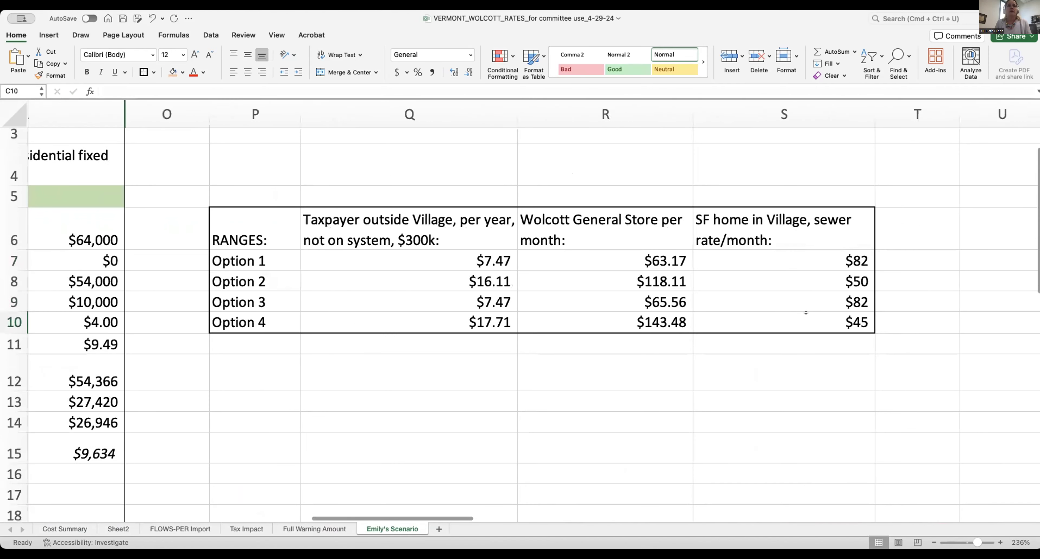
scroll(806, 312, "right", 1)
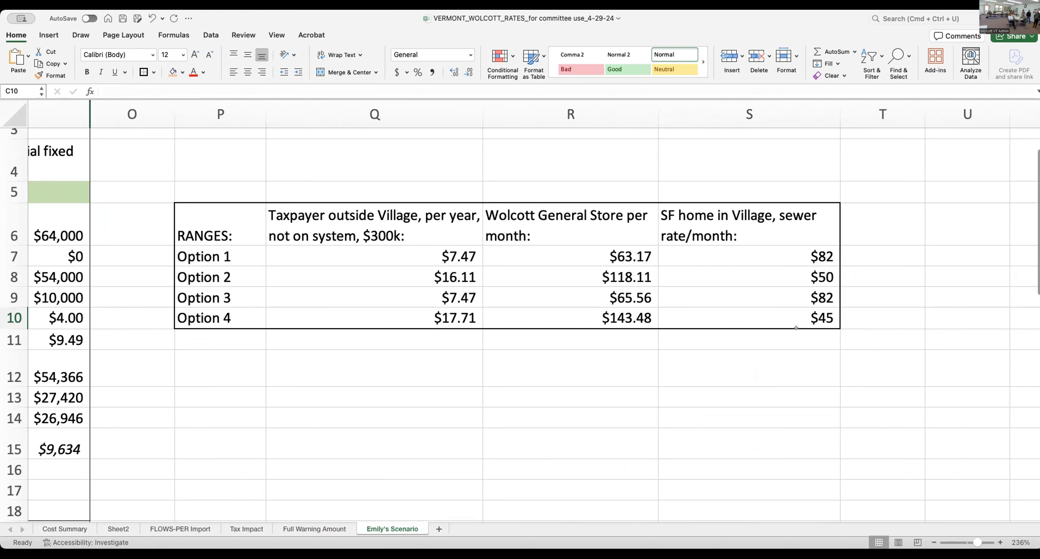
left_click(433, 313)
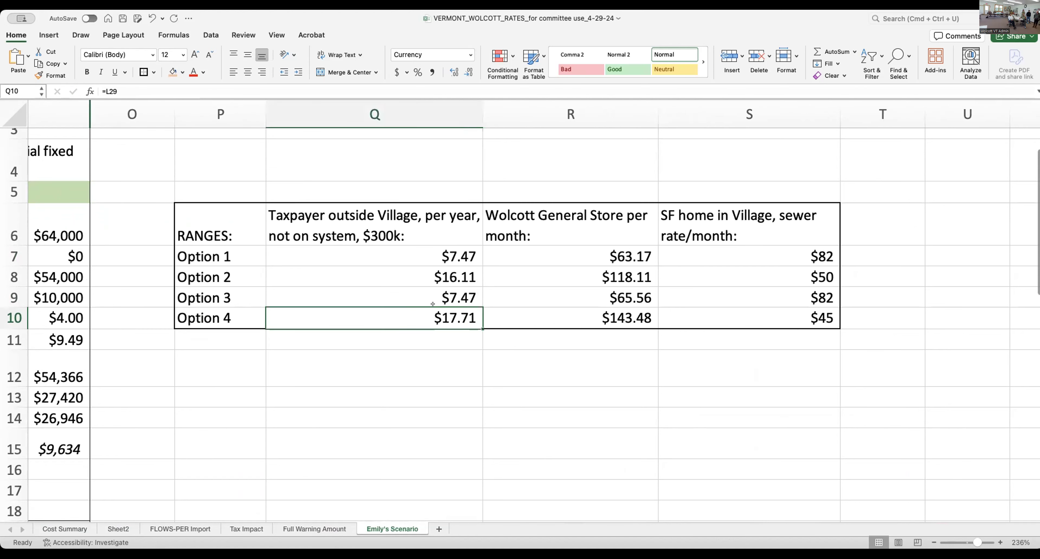
scroll(431, 302, "left", 10)
scroll(433, 302, "right", 6)
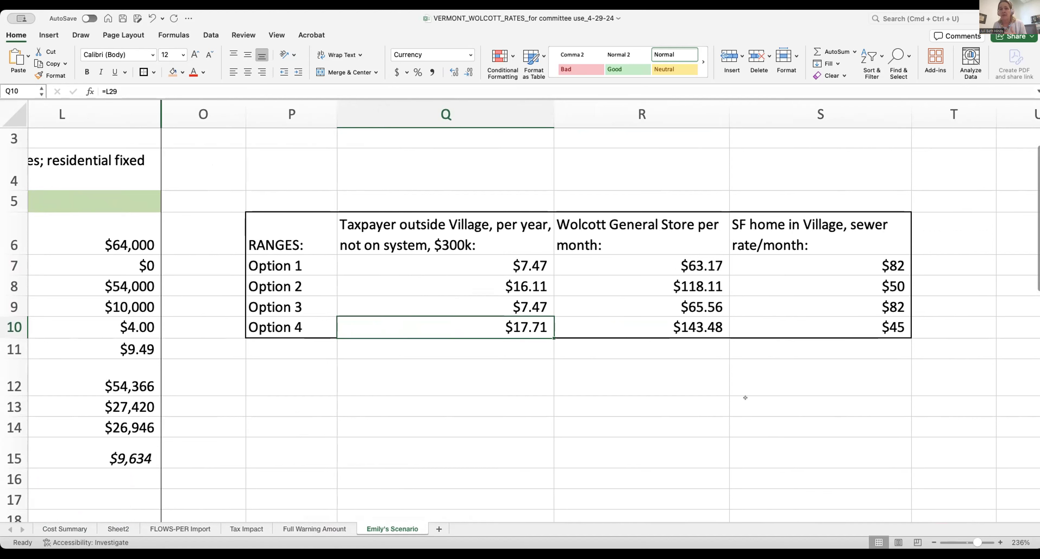
- Append "0 bond" to the name of the participant's scenario sheet
double_click(389, 528)
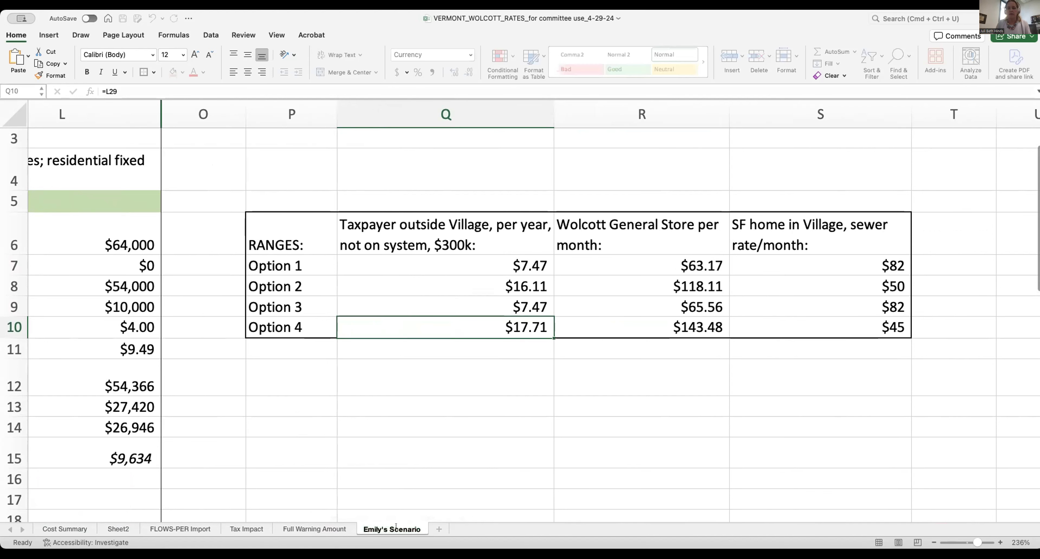
type("=")
key("BackSpace")
key("Right")
key("Right")
key("Right")
key("Right")
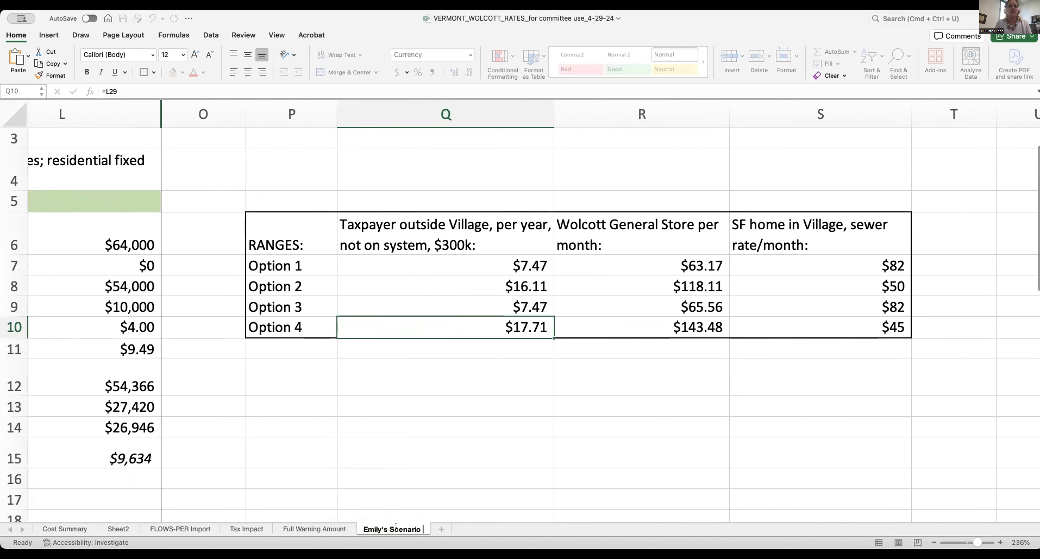
type("0 bond")
left_click(405, 420)
left_click(405, 449)
scroll(596, 370, "right", 2)
scroll(597, 369, "down", 1)
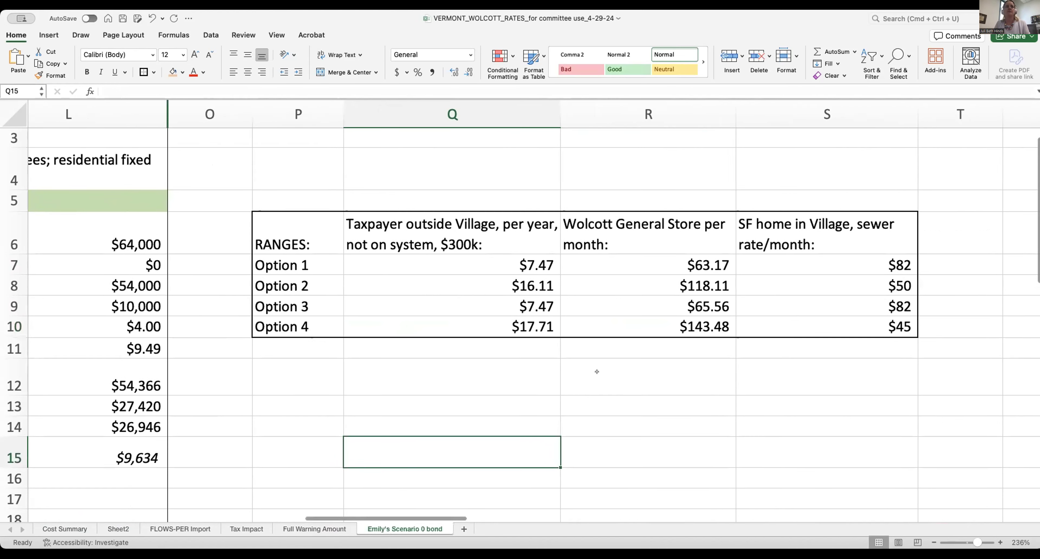
- Set Option 2's monthly residential rates to $40 for units with 3 or more bedrooms and $25 for 2 or fewer
left_click(448, 301)
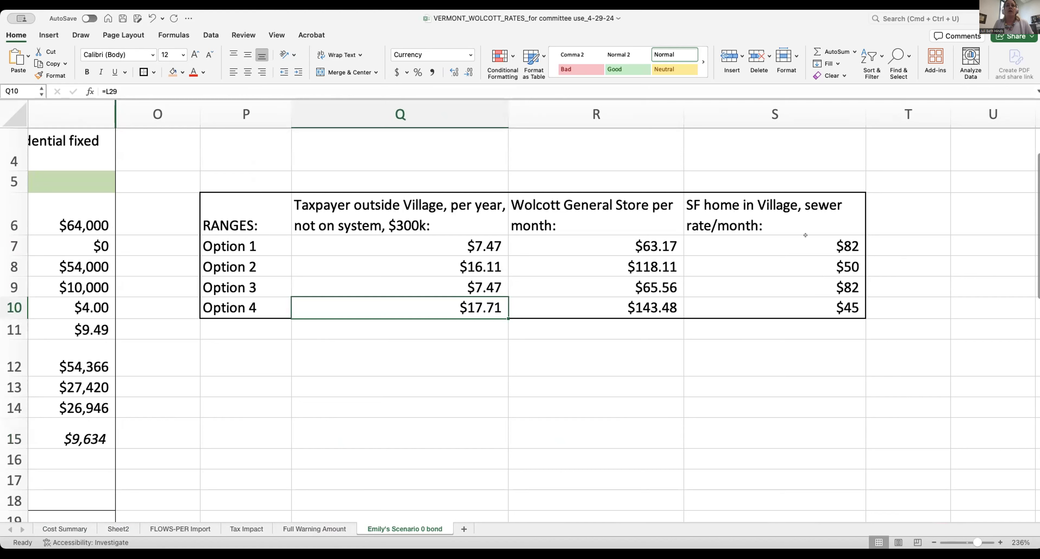
scroll(805, 235, "left", 15)
scroll(804, 235, "down", 2)
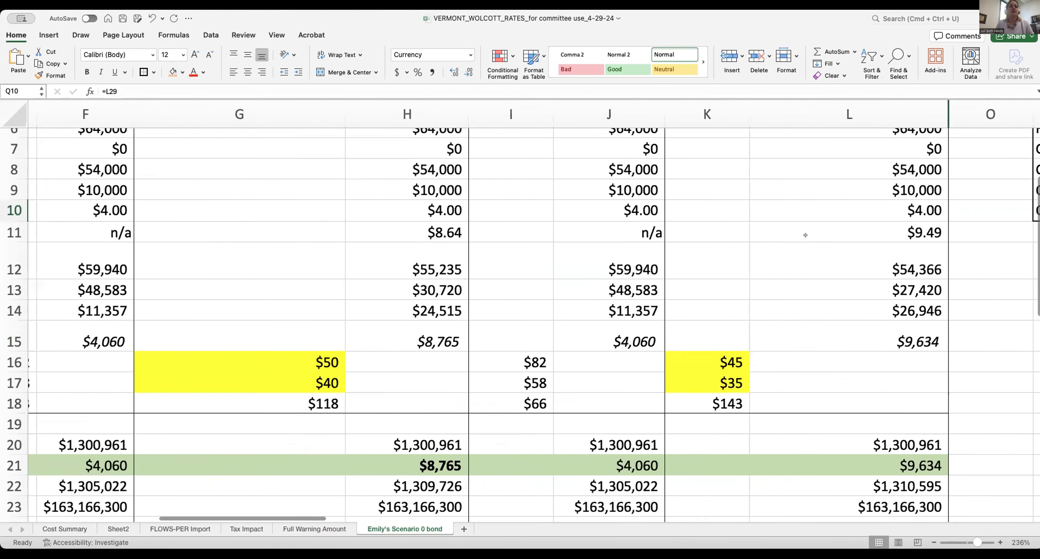
scroll(805, 235, "down", 10)
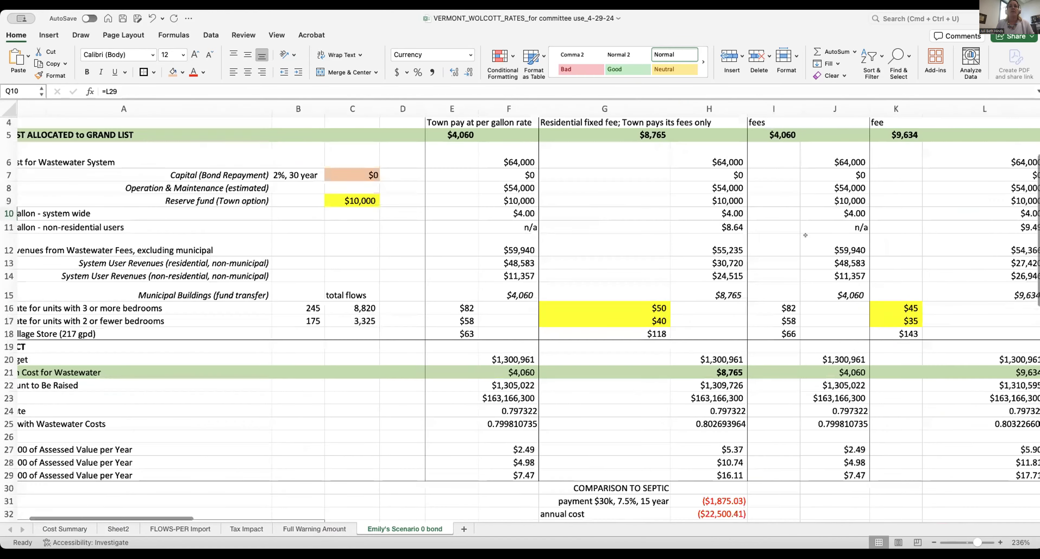
left_click(543, 307)
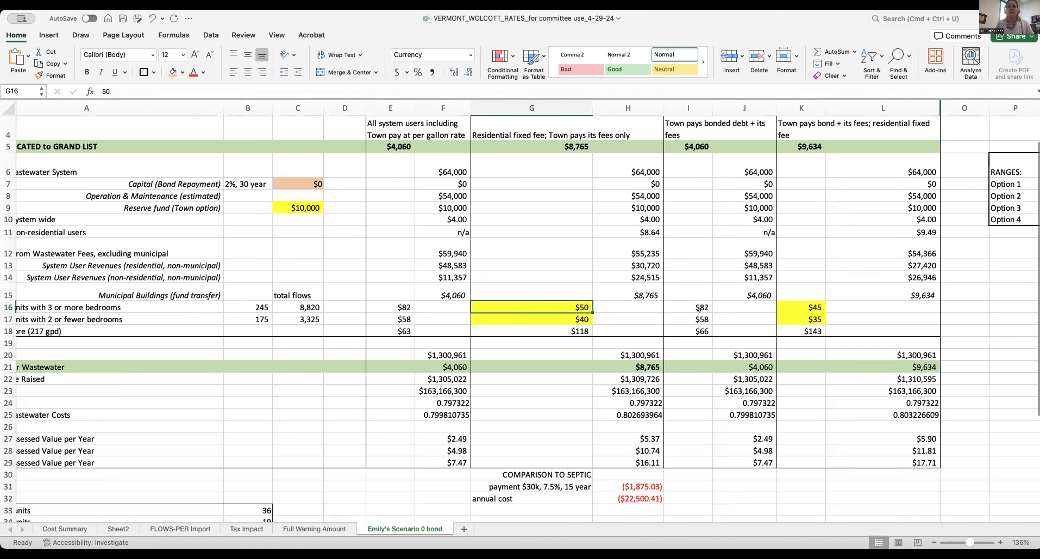
type("40")
key("Return")
type("25")
- Set Option 4's monthly residential rates to $40 for units with 3 or more bedrooms and $25 for 2 or fewer
key("Tab")
key("Tab")
key("Tab")
key("Tab")
key("Up")
type("40")
key("Return")
type("24")
key("Tab")
left_click(812, 319)
type("25")
key("Tab")
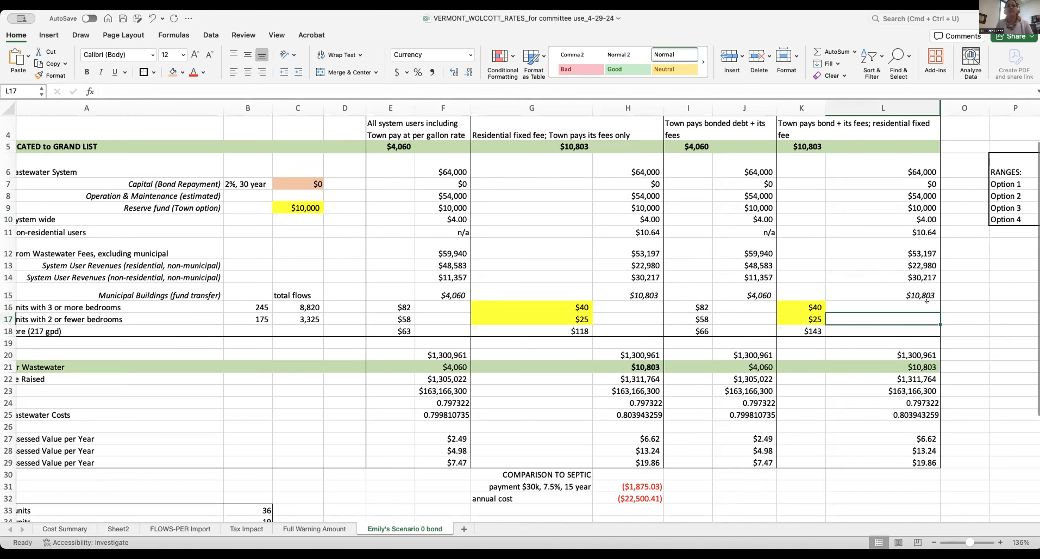
- Check the ranges table's Option 4 figures for the outside taxpayer, the general store and the village home
scroll(946, 304, "right", 5)
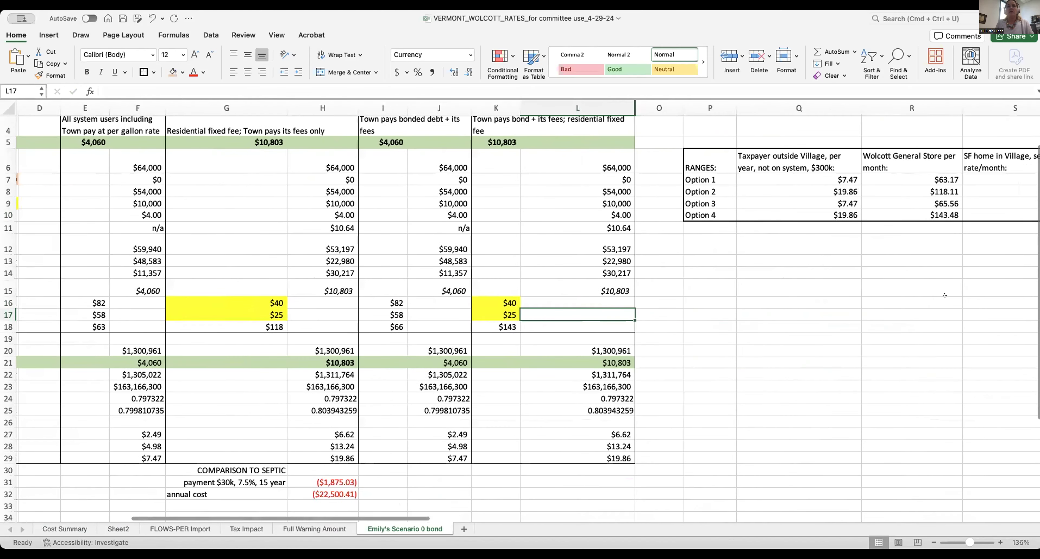
scroll(945, 295, "right", 5)
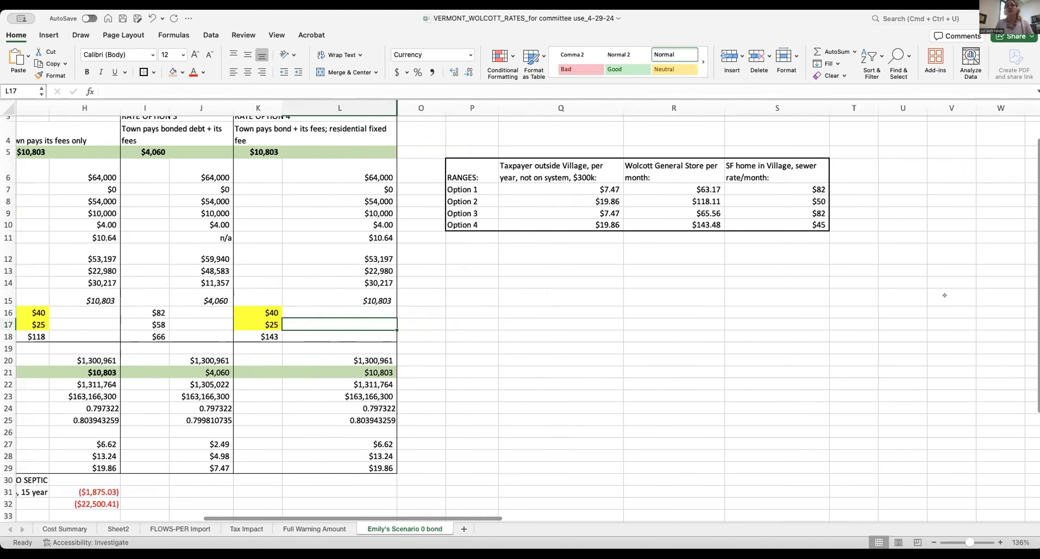
left_click(587, 217)
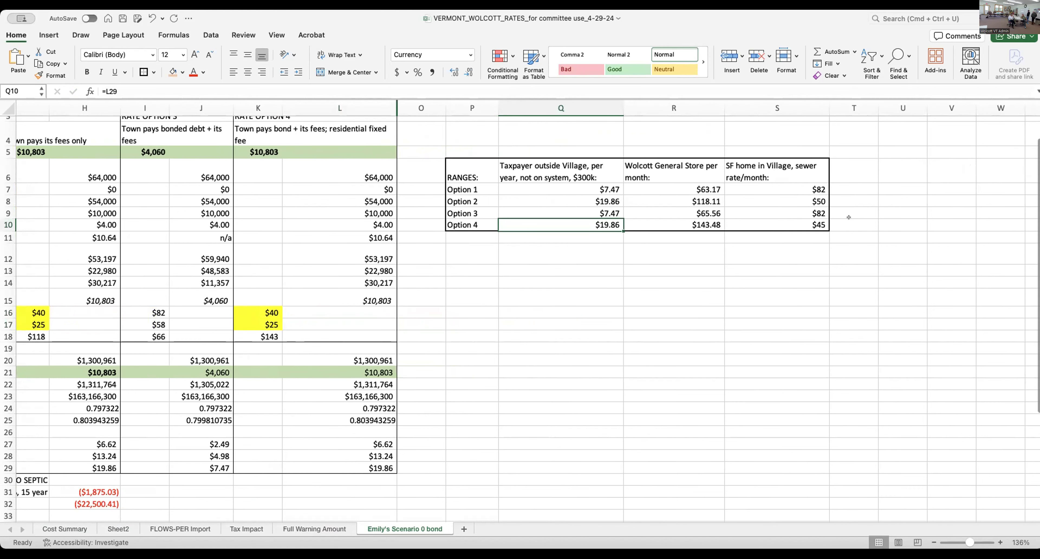
key("Right")
key("Right")
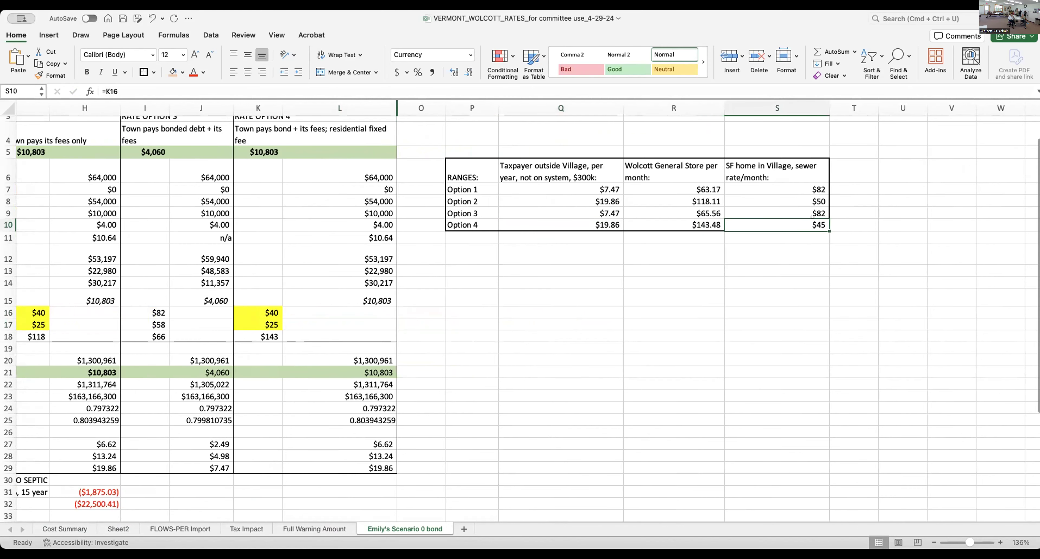
- Examine the tax impact rows and the system customers' combined rate and tax figures alongside the ranges table
scroll(370, 286, "down", 5)
scroll(370, 286, "left", 5)
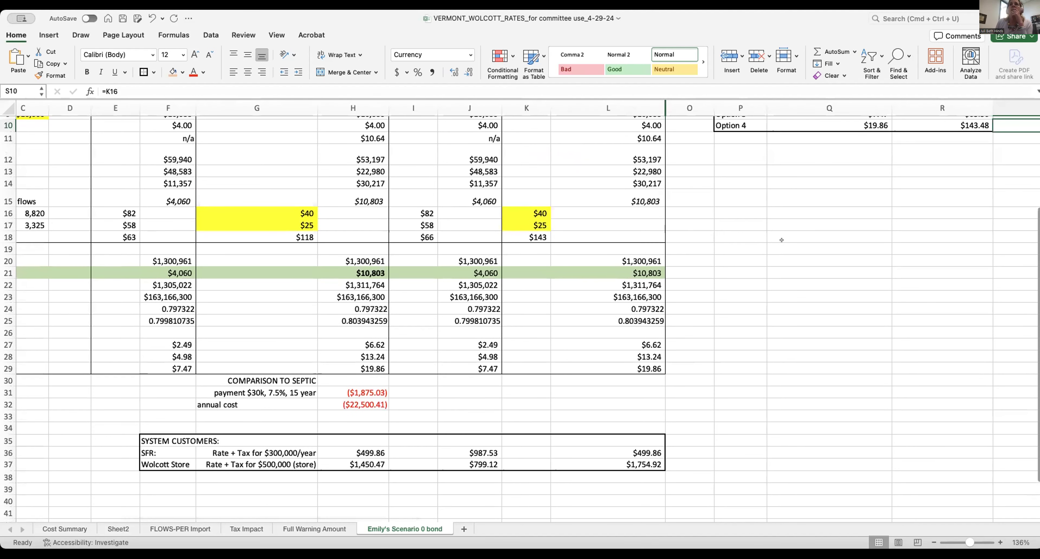
scroll(781, 240, "up", 2)
scroll(781, 240, "right", 3)
scroll(780, 240, "up", 4)
scroll(781, 240, "right", 1)
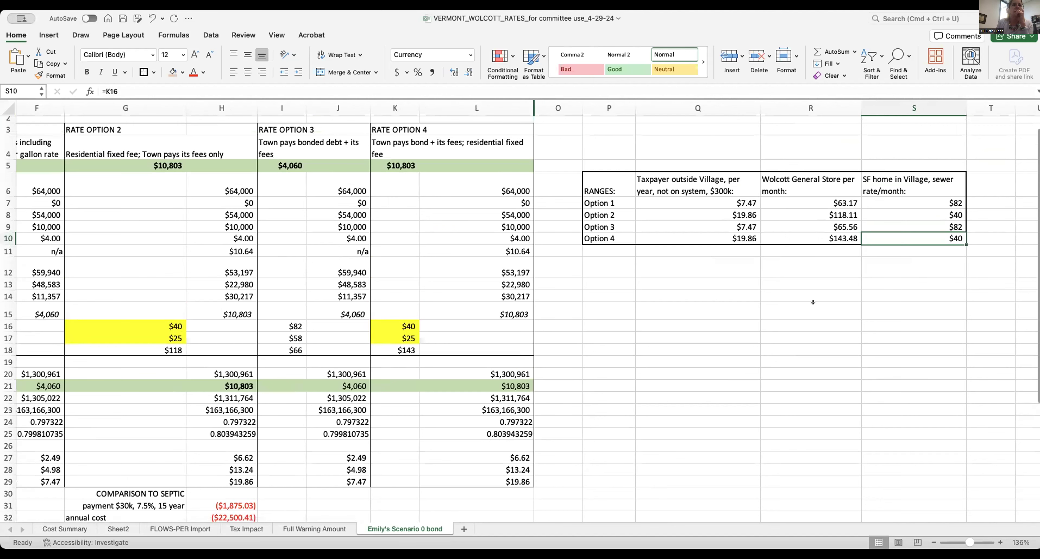
scroll(813, 302, "down", 7)
scroll(813, 302, "left", 3)
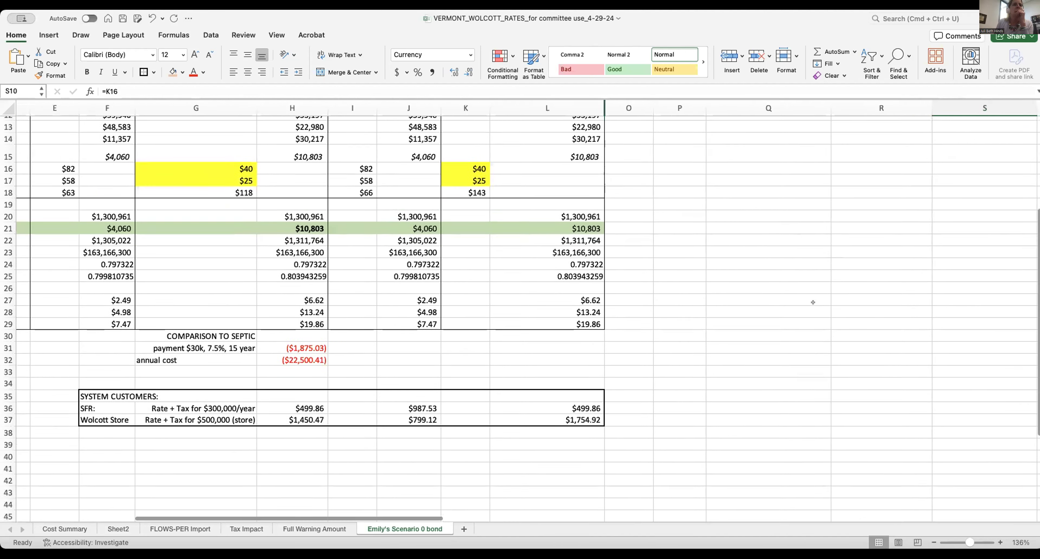
scroll(812, 302, "down", 1)
scroll(813, 302, "left", 3)
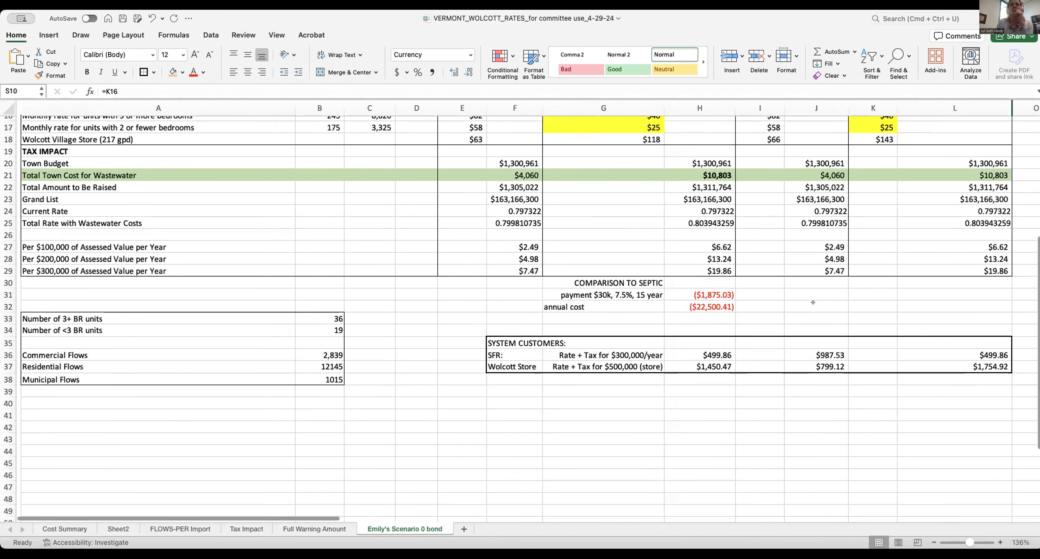
- Check the village home's sewer rate for Option 2 and the general store's monthly rate for Option 1 in the ranges table
scroll(813, 302, "right", 5)
scroll(813, 303, "up", 6)
left_click(665, 224)
scroll(665, 224, "left", 3)
scroll(665, 225, "down", 1)
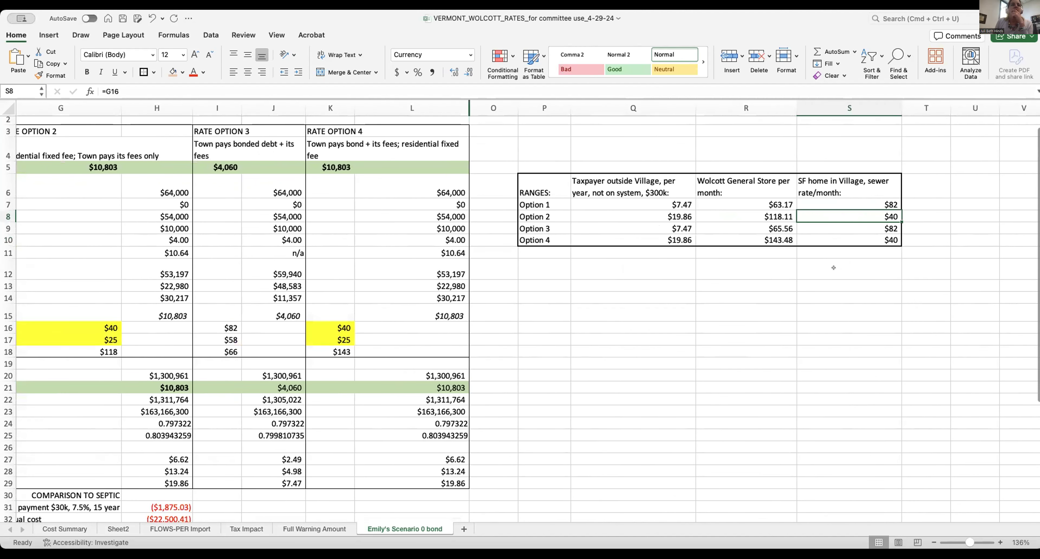
left_click(754, 259)
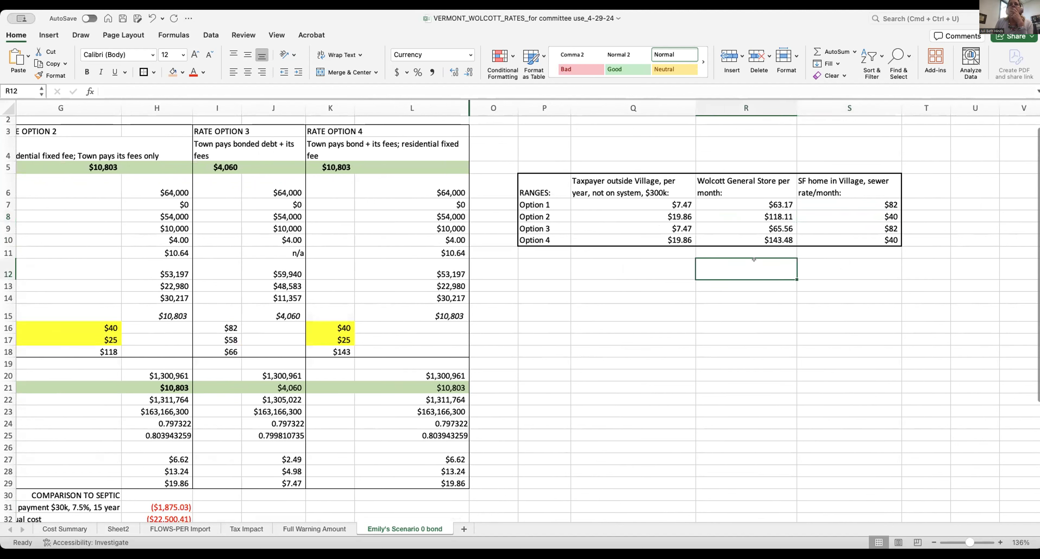
left_click(775, 202)
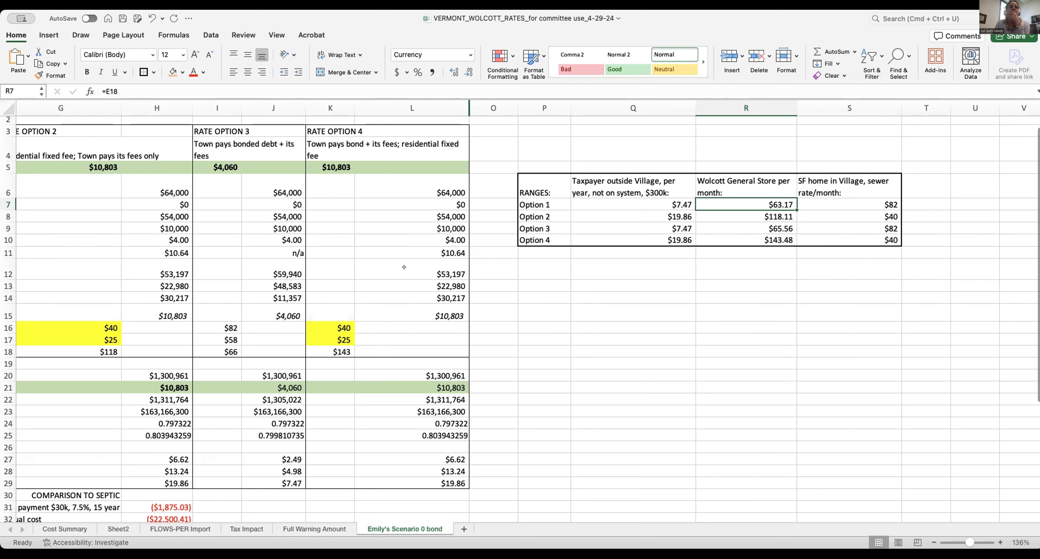
- Set the reserve fund in C9 to a formula taking 25% of the operation and maintenance cost (.25 times F8)
scroll(404, 267, "left", 10)
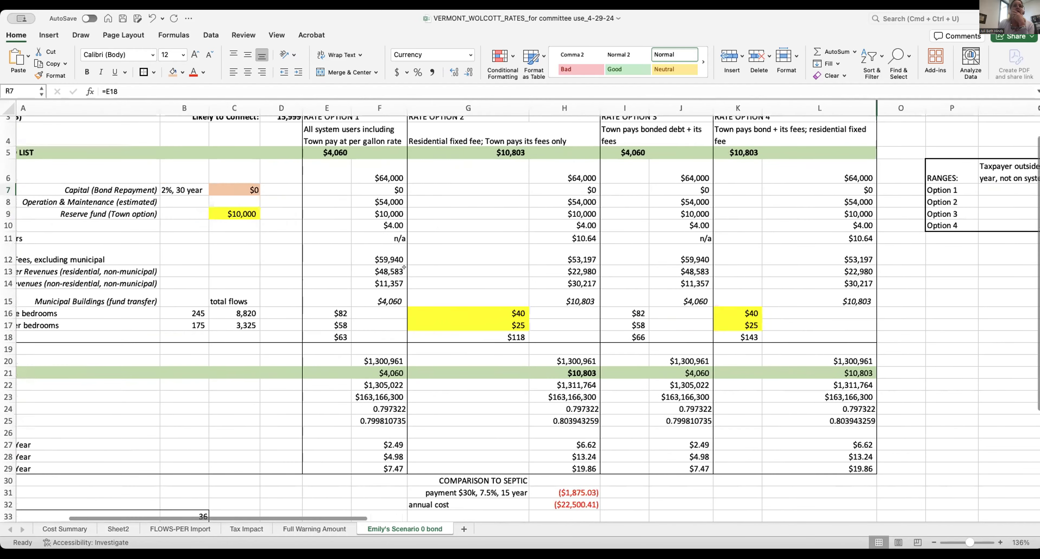
scroll(403, 267, "left", 5)
scroll(404, 267, "up", 3)
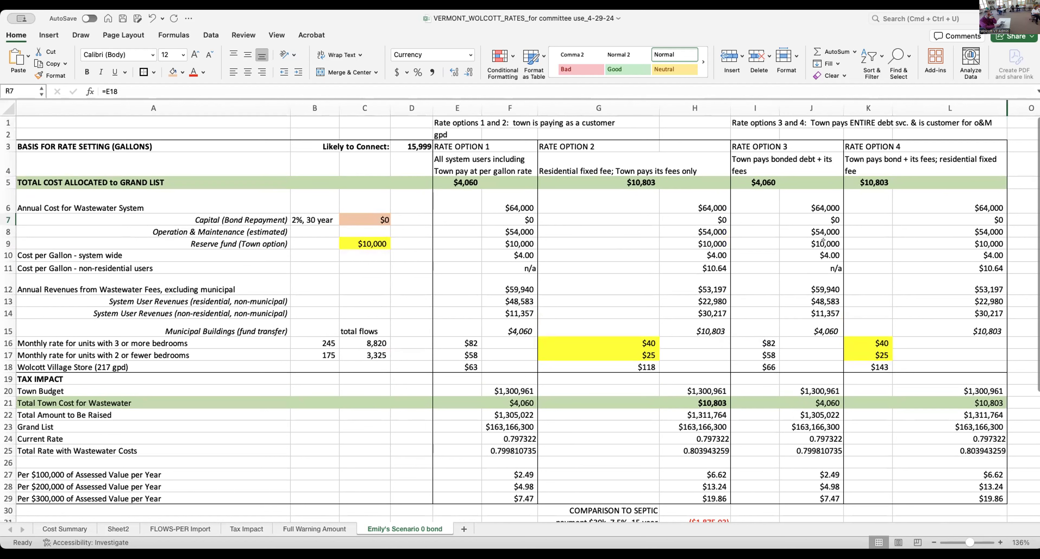
scroll(823, 241, "right", 15)
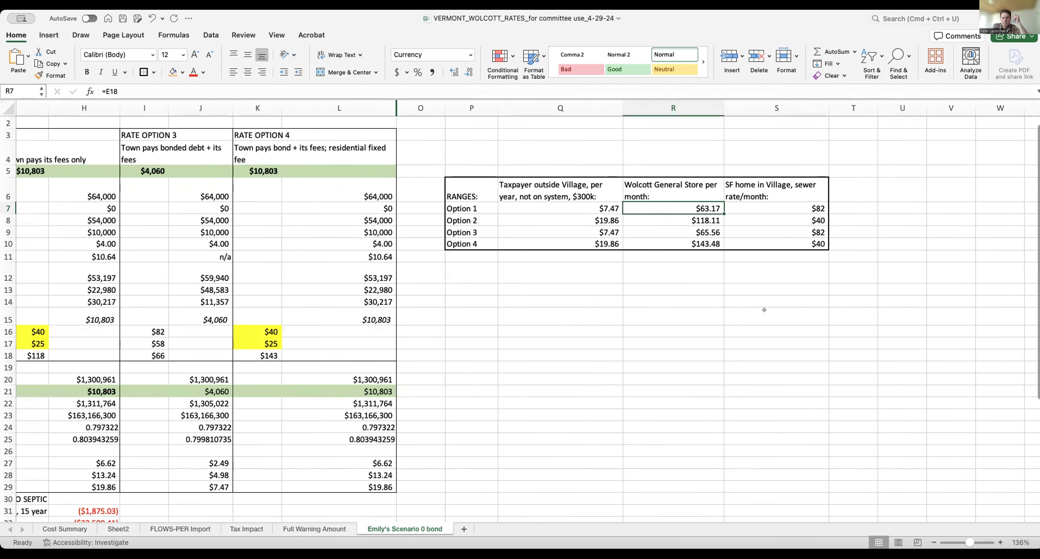
scroll(764, 310, "left", 15)
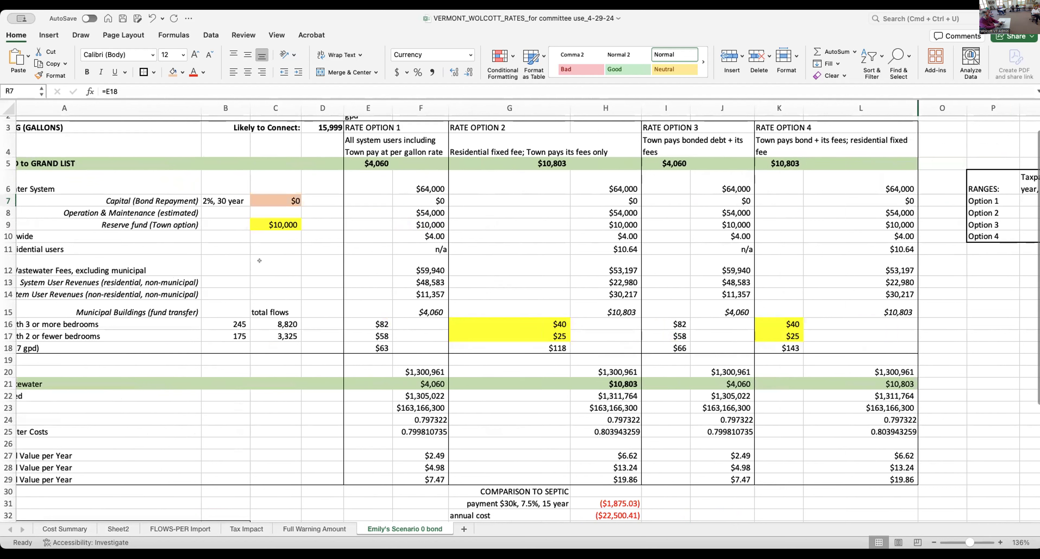
left_click(269, 218)
type("=.25*")
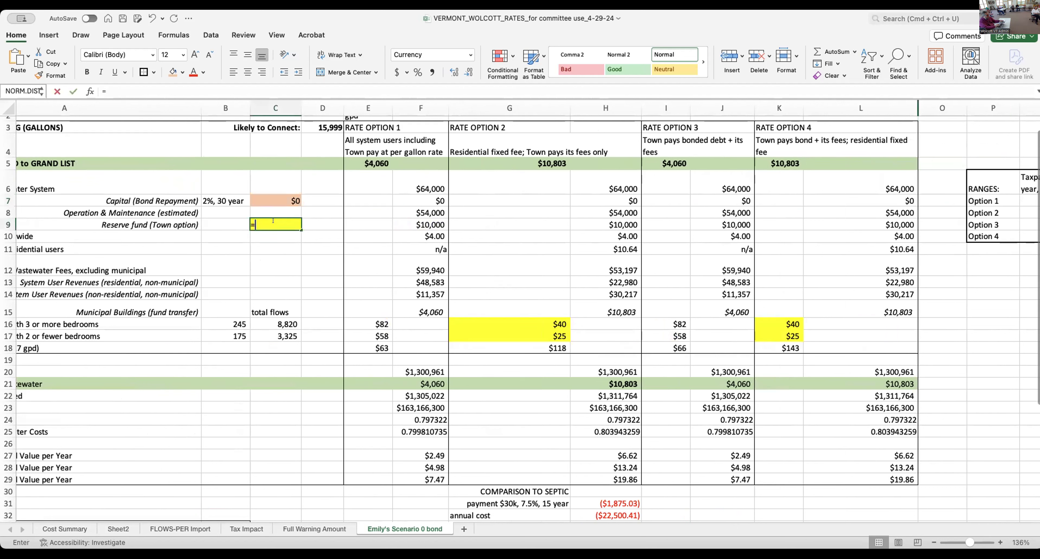
left_click(401, 211)
key("Return")
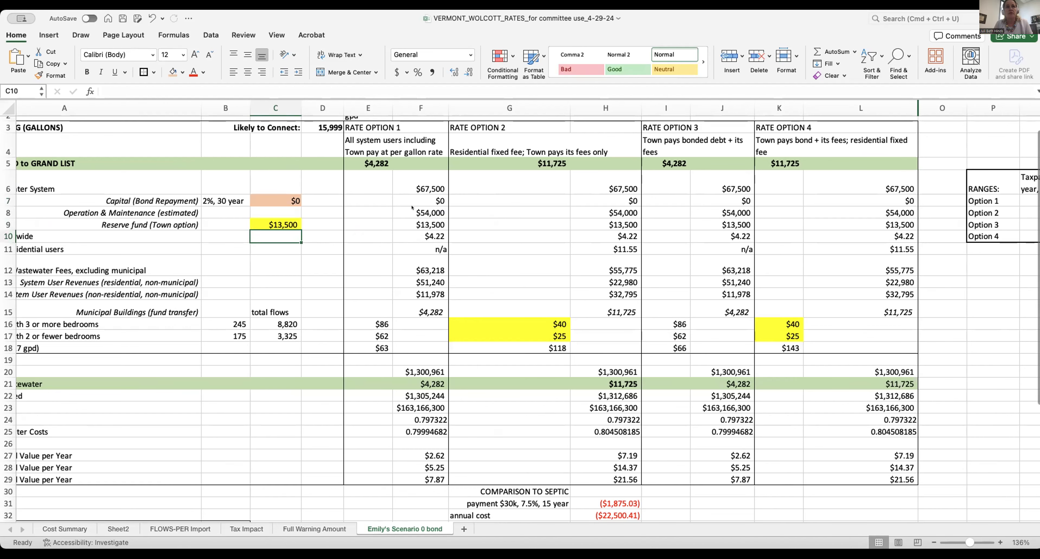
- Compare the recalculated option columns with the ranges table, including the general store's monthly rates for Options 2 and 3
scroll(412, 208, "right", 10)
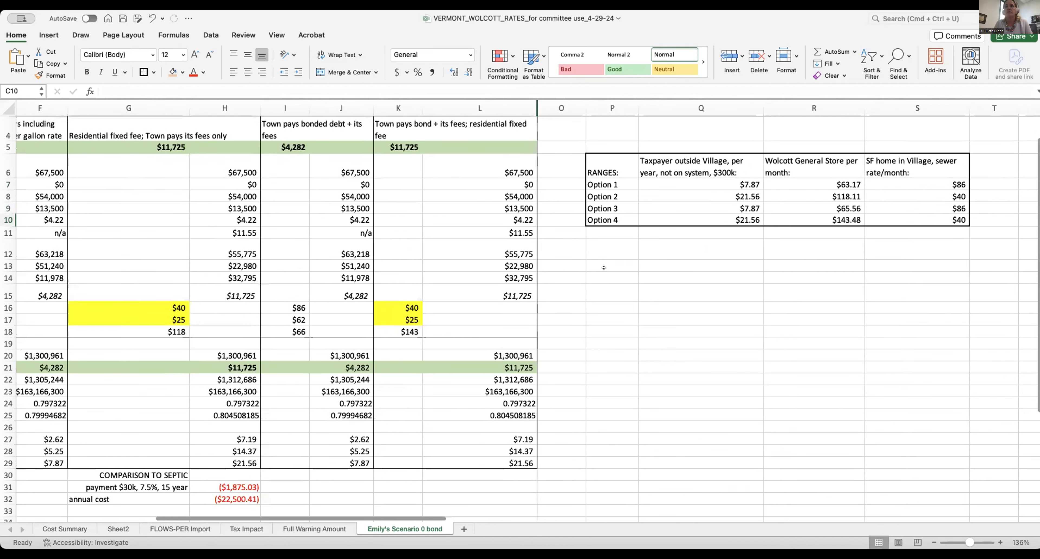
scroll(603, 268, "right", 1)
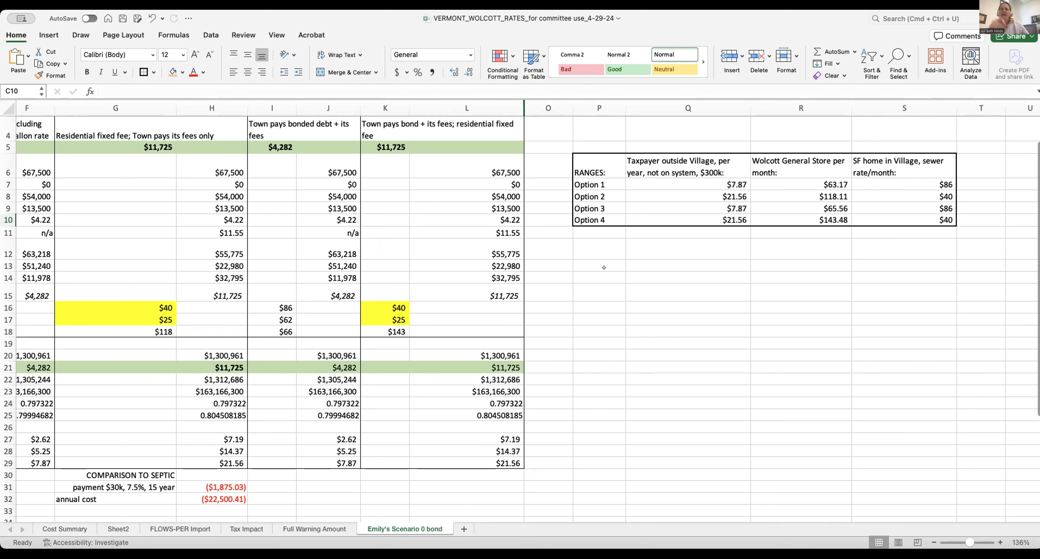
scroll(493, 249, "left", 10)
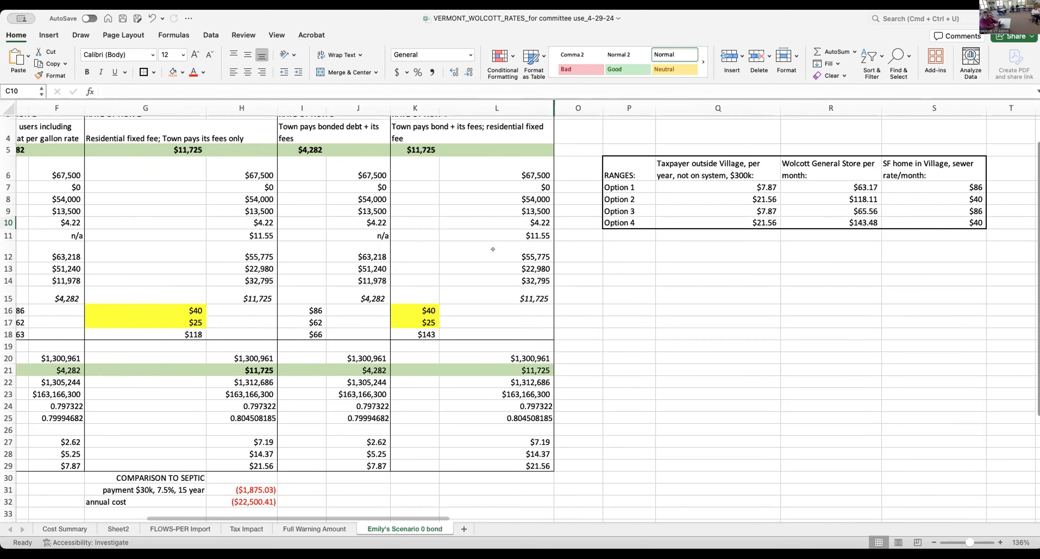
scroll(493, 249, "down", 1)
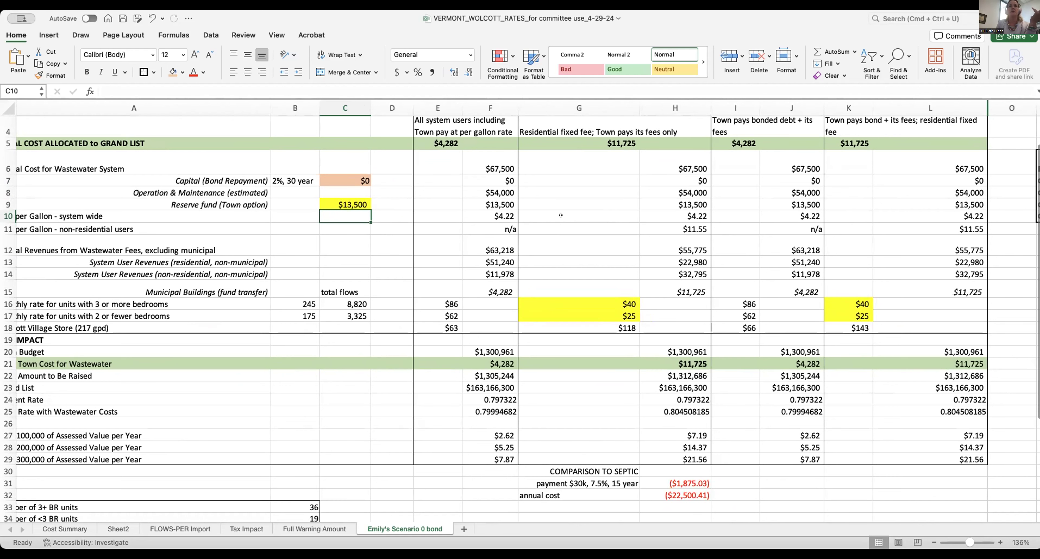
scroll(560, 215, "right", 3)
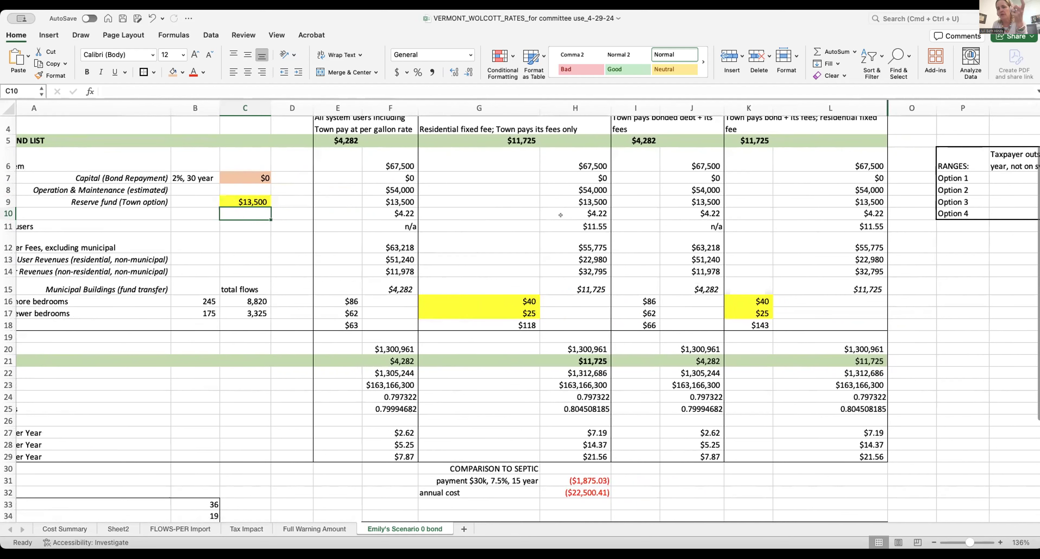
scroll(561, 216, "right", 2)
scroll(564, 217, "right", 6)
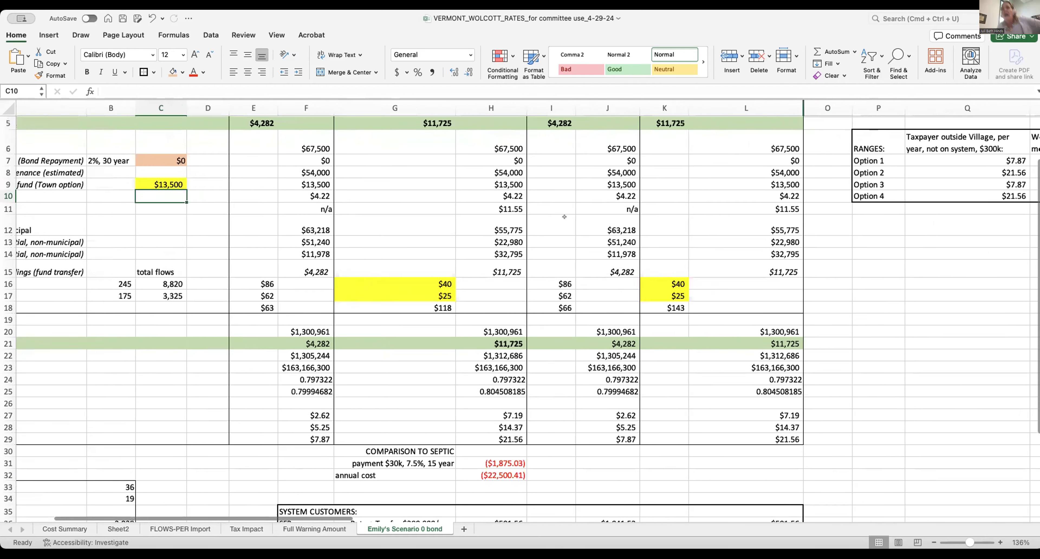
scroll(564, 216, "up", 1)
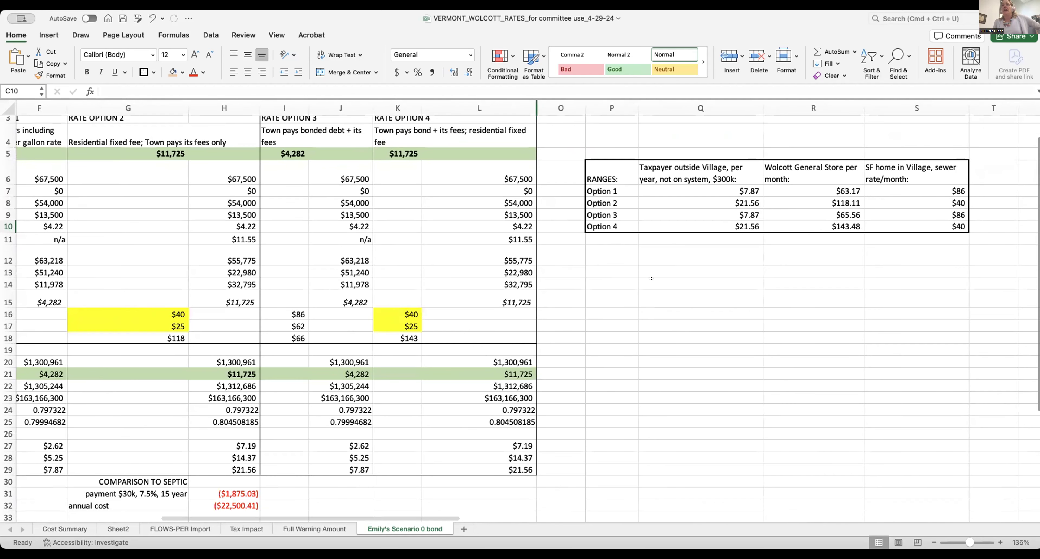
left_click(832, 215)
left_click(832, 201)
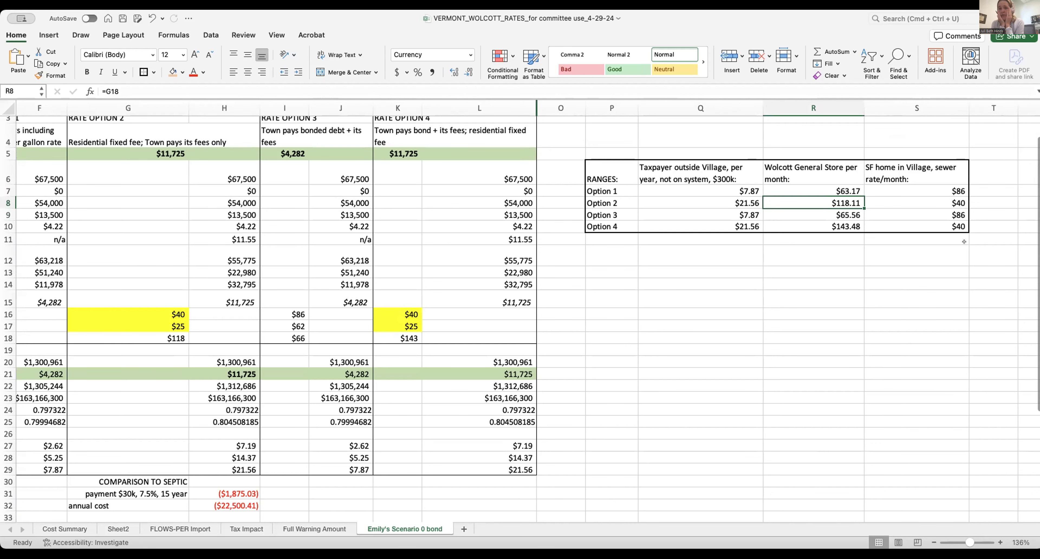
scroll(964, 242, "left", 10)
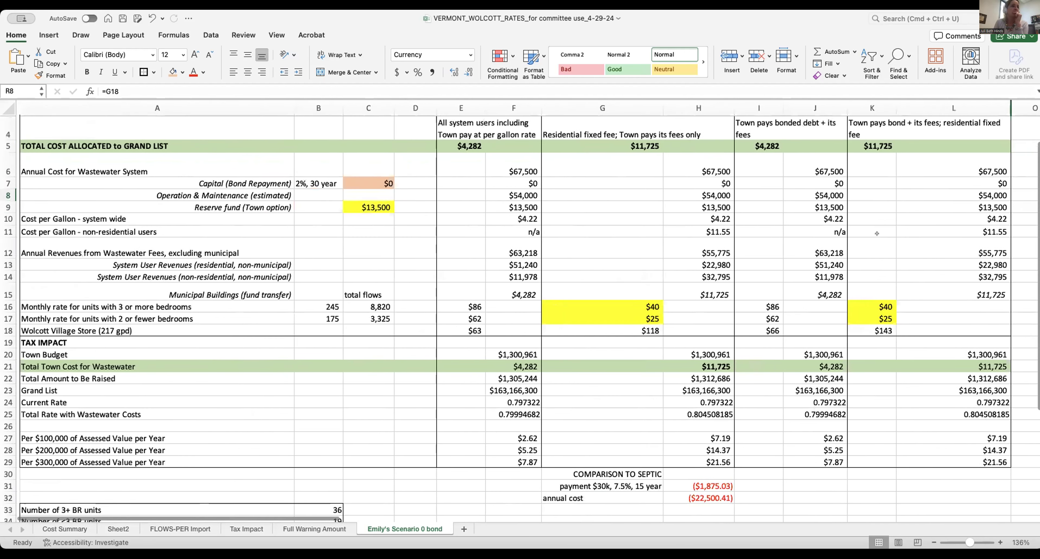
- Examine the four rate options and the RANGES comparison table on the zero-bond scenario sheet
scroll(877, 233, "right", 1)
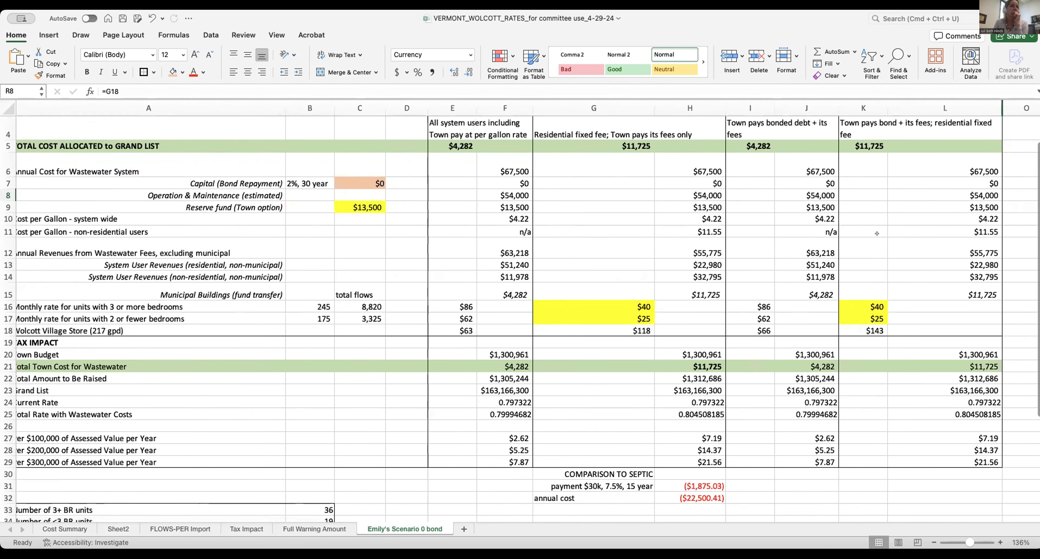
scroll(877, 233, "right", 10)
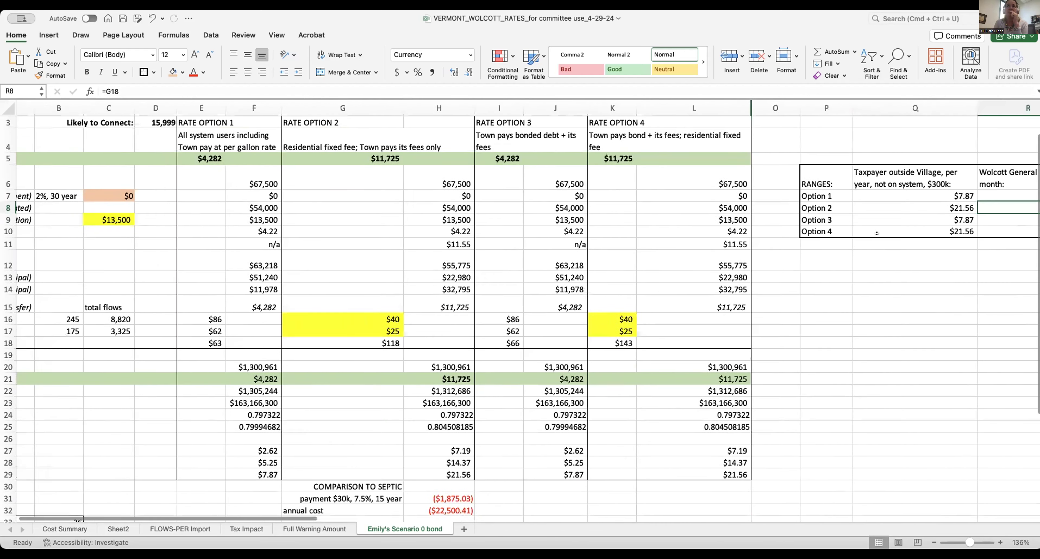
scroll(877, 233, "right", 3)
scroll(877, 234, "down", 1)
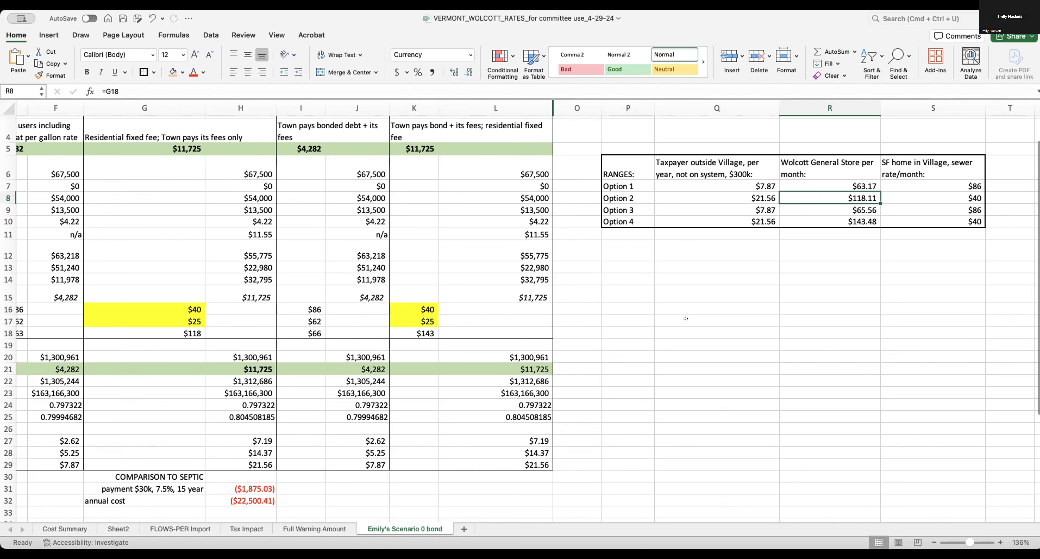
- Rename the Full Warning Amount sheet as "Full Warning Amount $1.124m" and return to the zero-bond scenario sheet
left_click(299, 528)
double_click(300, 528)
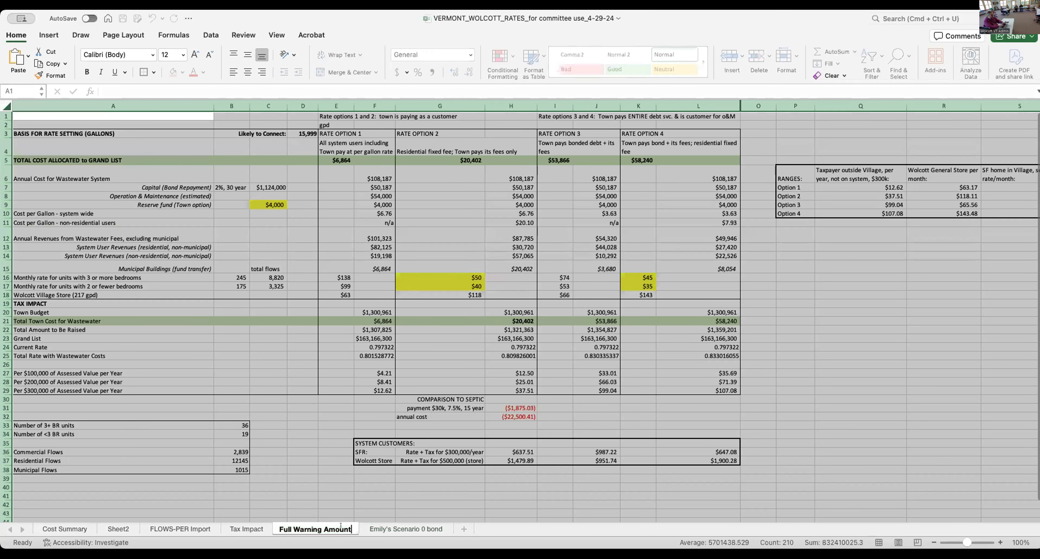
type("$1.")
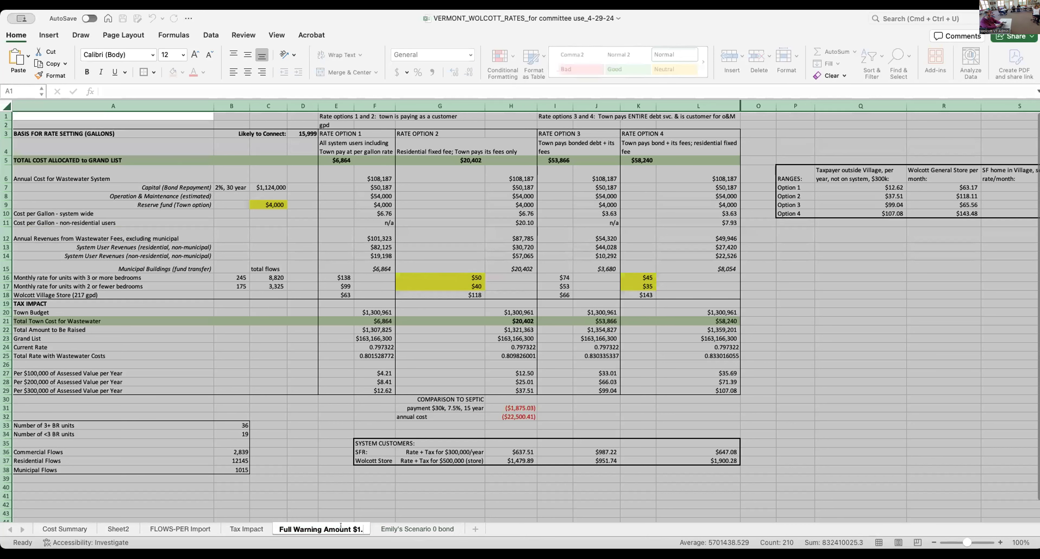
type("1")
type("m")
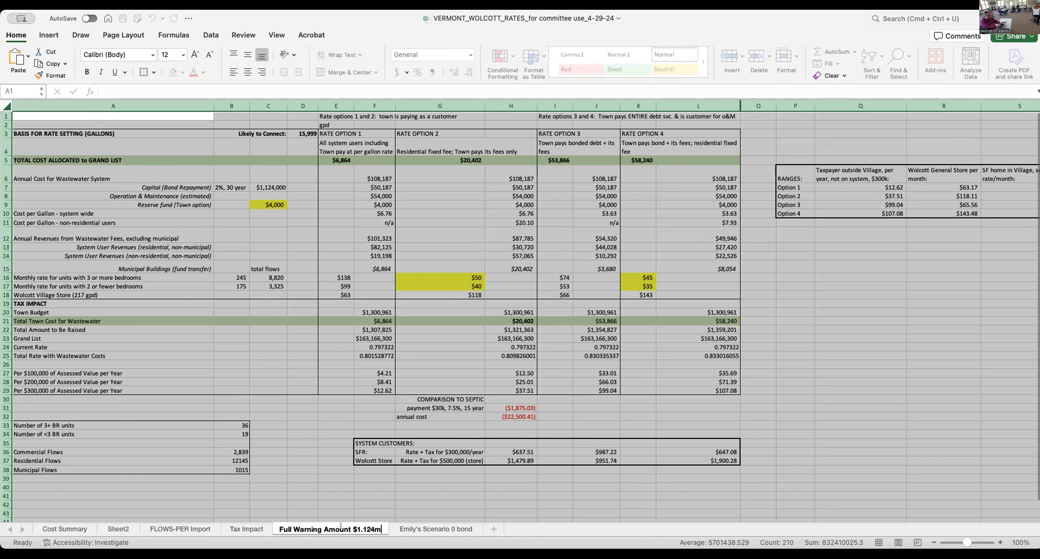
scroll(524, 323, "right", 10)
left_click(408, 527)
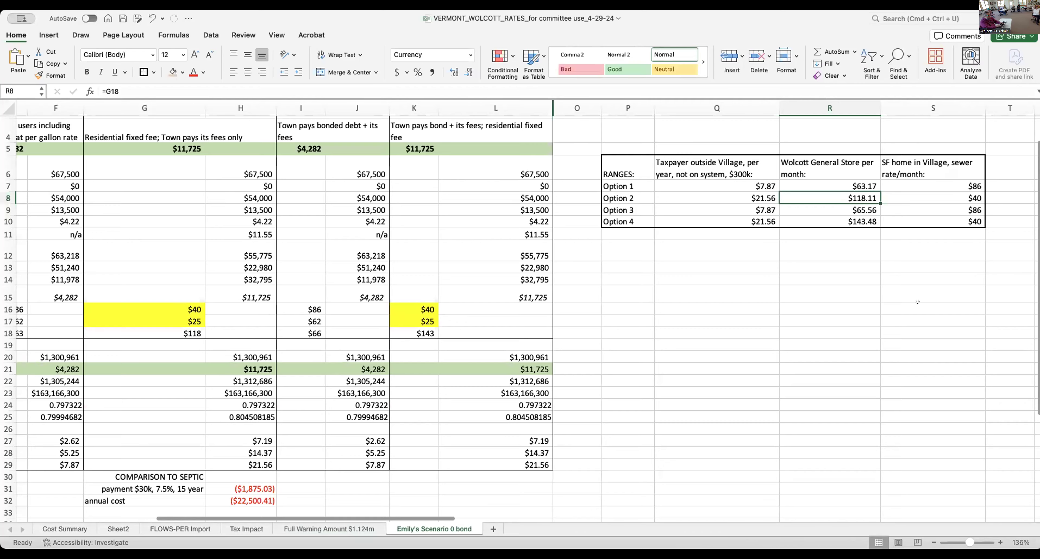
- Examine the RANGES table close up, comparing the four options for outside taxpayers, the general store and village homes
scroll(917, 301, "right", 8)
scroll(917, 302, "up", 5)
scroll(917, 302, "up", 5)
scroll(914, 302, "left", 5)
scroll(581, 414, "up", 2)
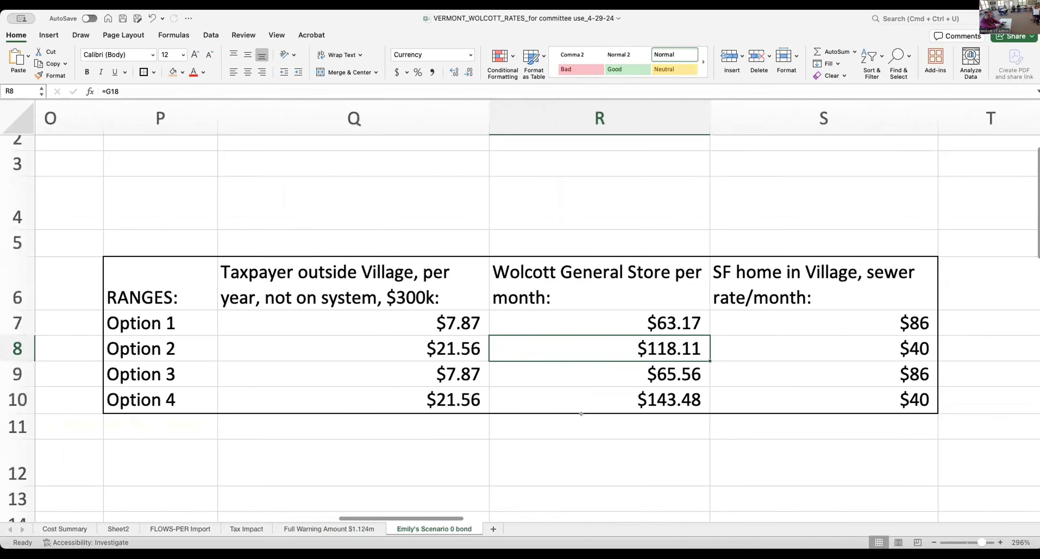
left_click(579, 441)
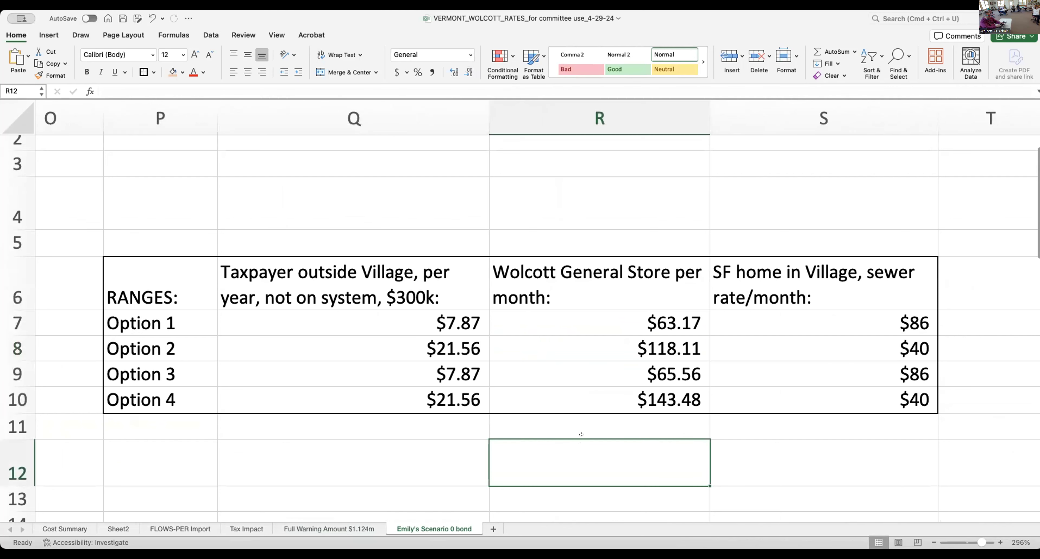
scroll(581, 434, "down", 5)
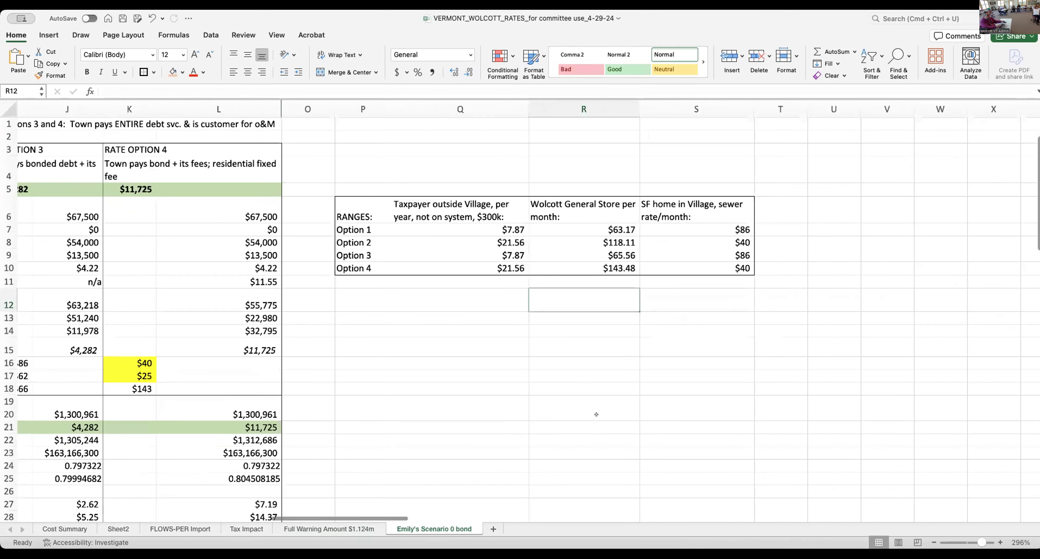
scroll(596, 415, "down", 3)
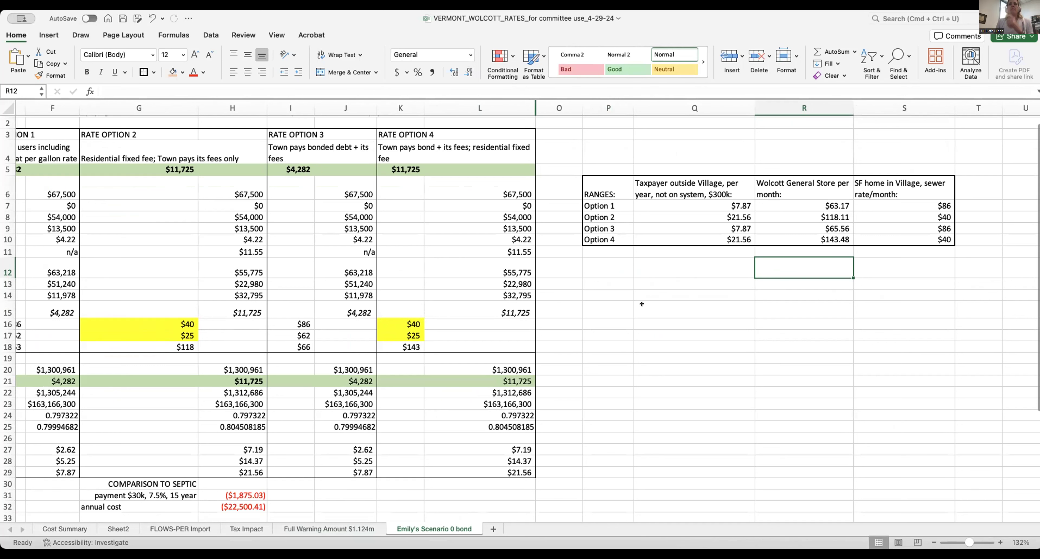
- Review the four rate option columns, the Option 4 village store rate in K18 and the SYSTEM CUSTOMERS figures
scroll(641, 304, "left", 3)
scroll(642, 303, "down", 1)
scroll(642, 303, "left", 3)
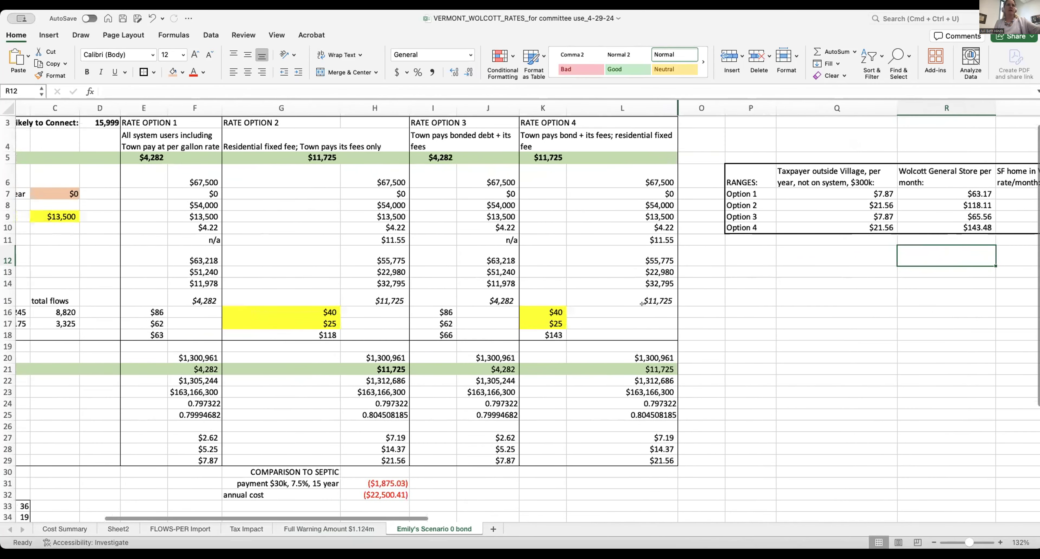
scroll(642, 303, "up", 1)
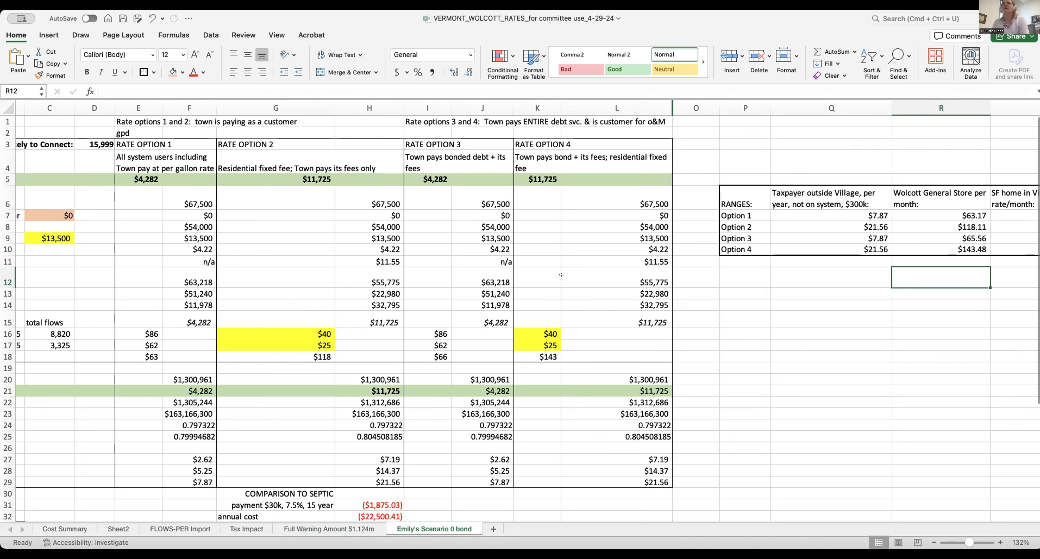
scroll(588, 276, "right", 4)
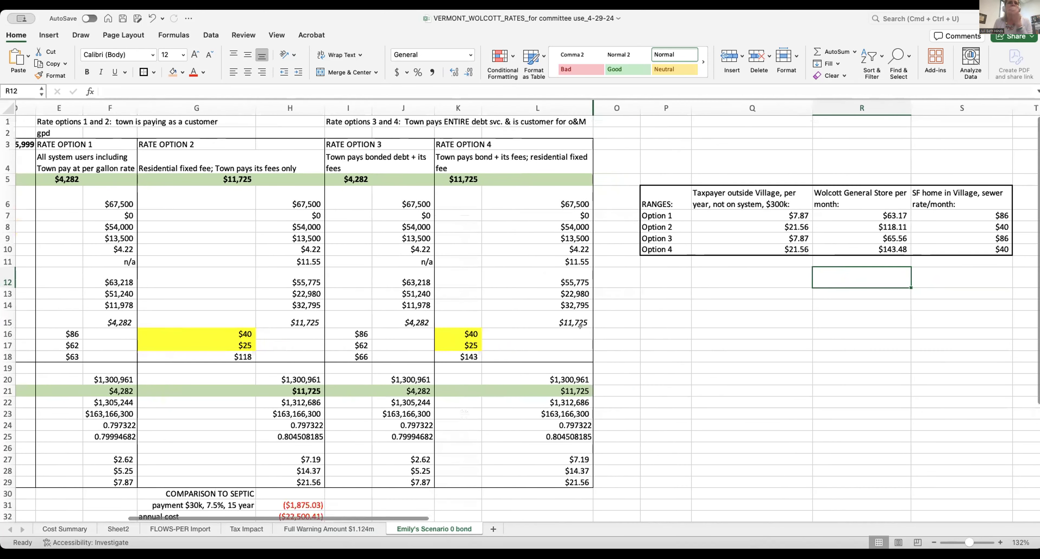
left_click(464, 355)
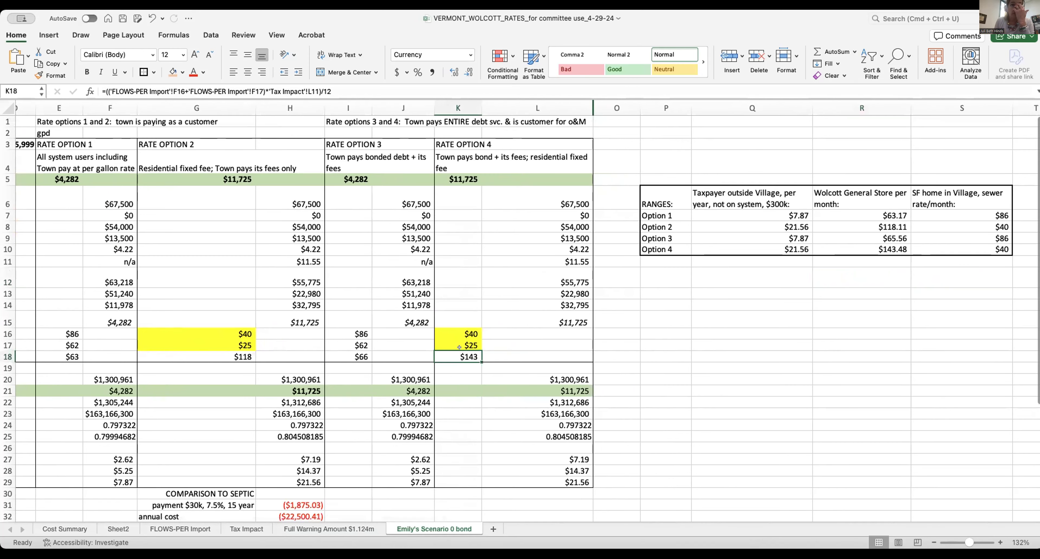
scroll(459, 347, "left", 1)
scroll(459, 347, "left", 1)
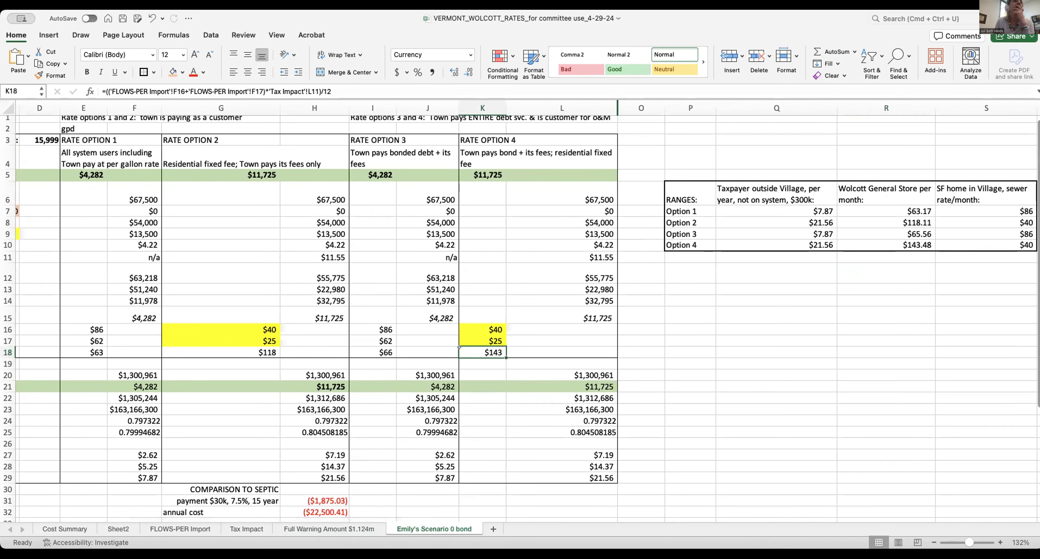
scroll(459, 348, "down", 4)
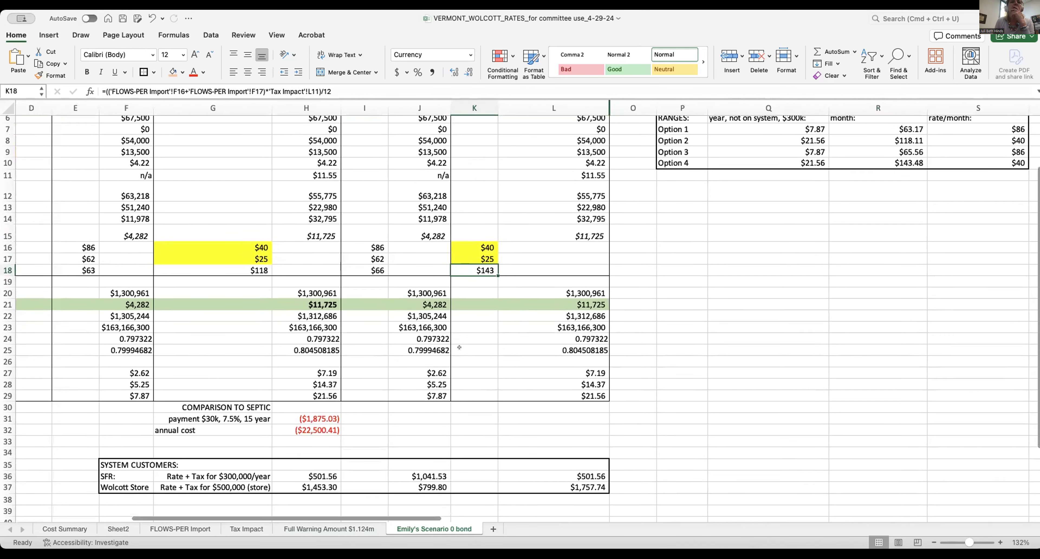
scroll(459, 347, "down", 1)
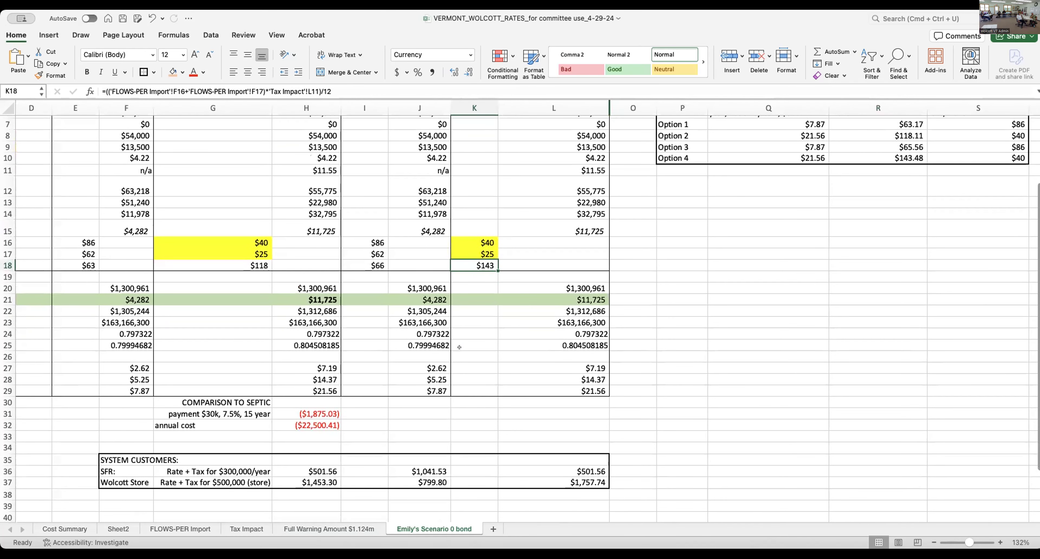
scroll(459, 347, "up", 6)
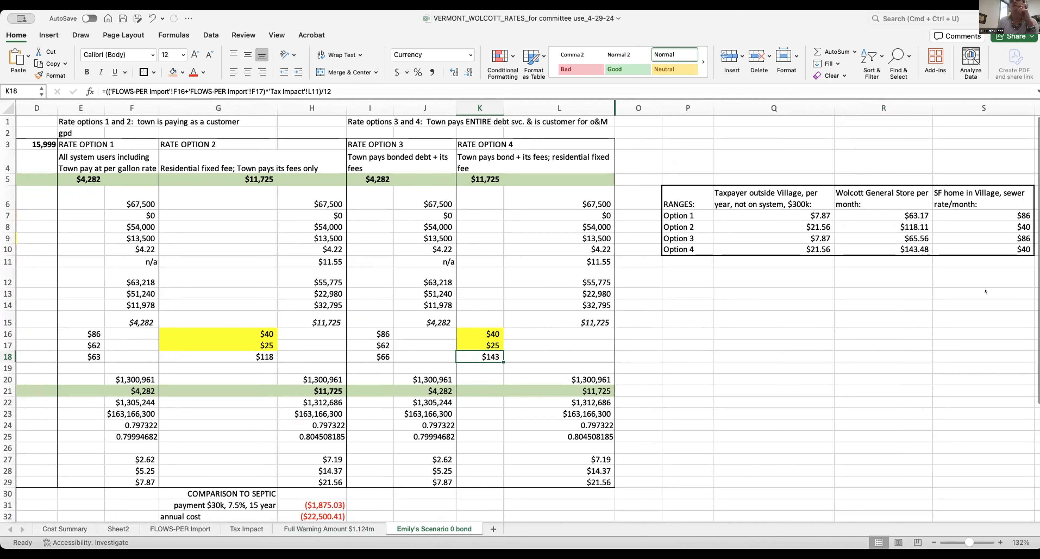
- Trace the Option 4 general store entry in the RANGES table to K18 and compare its formula with Option 2's in G18
left_click(865, 243)
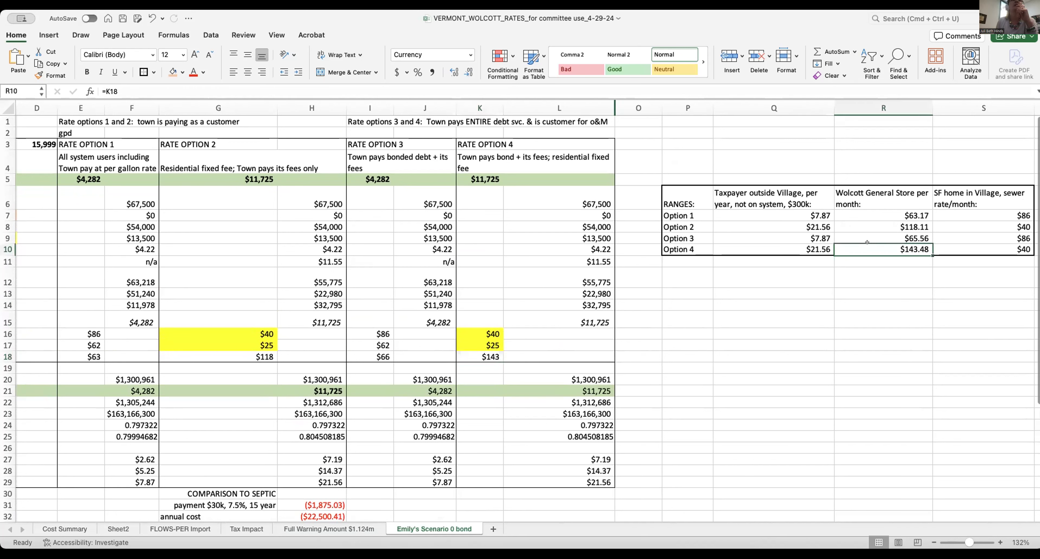
left_click(484, 354)
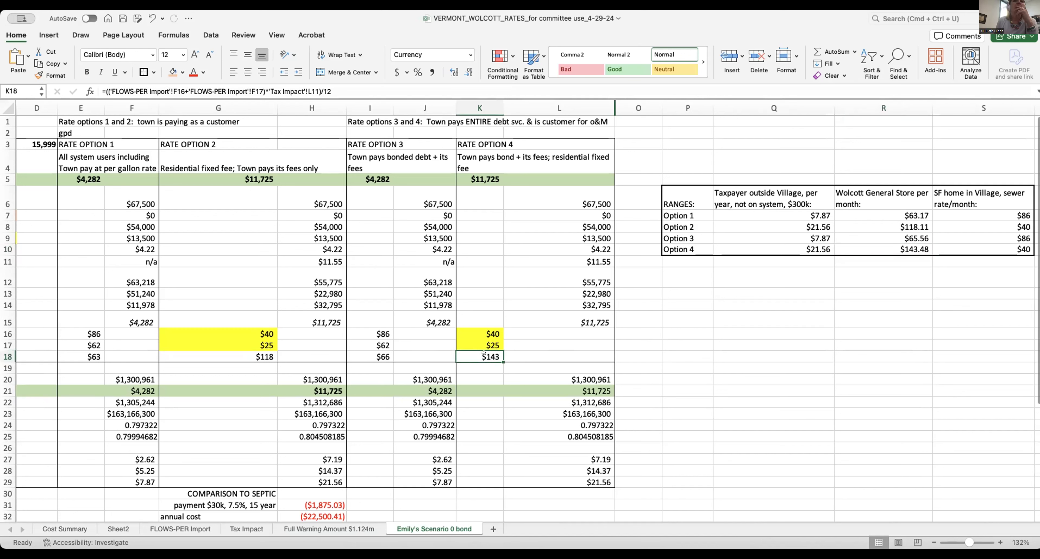
left_click(260, 352)
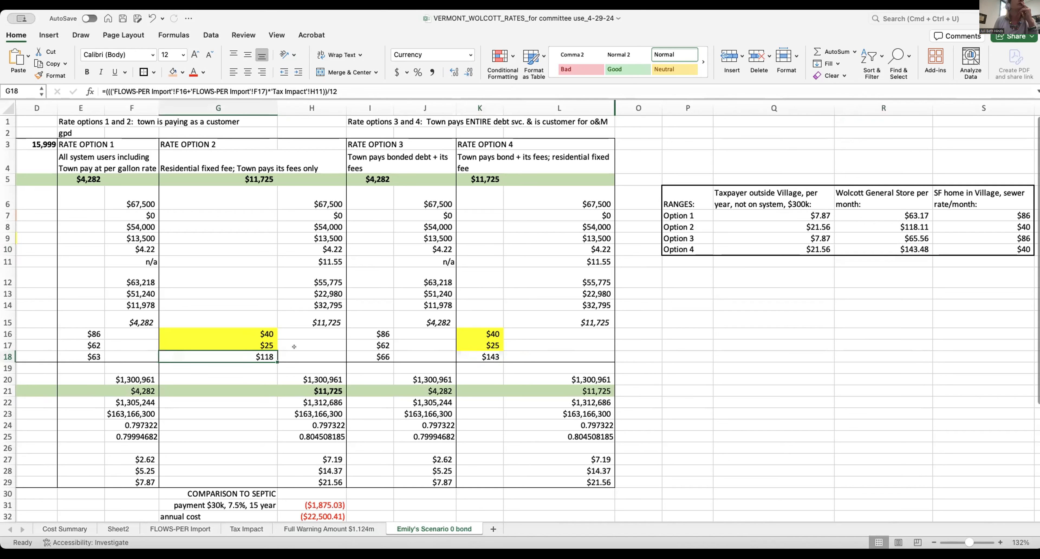
scroll(294, 347, "down", 5)
scroll(294, 347, "left", 2)
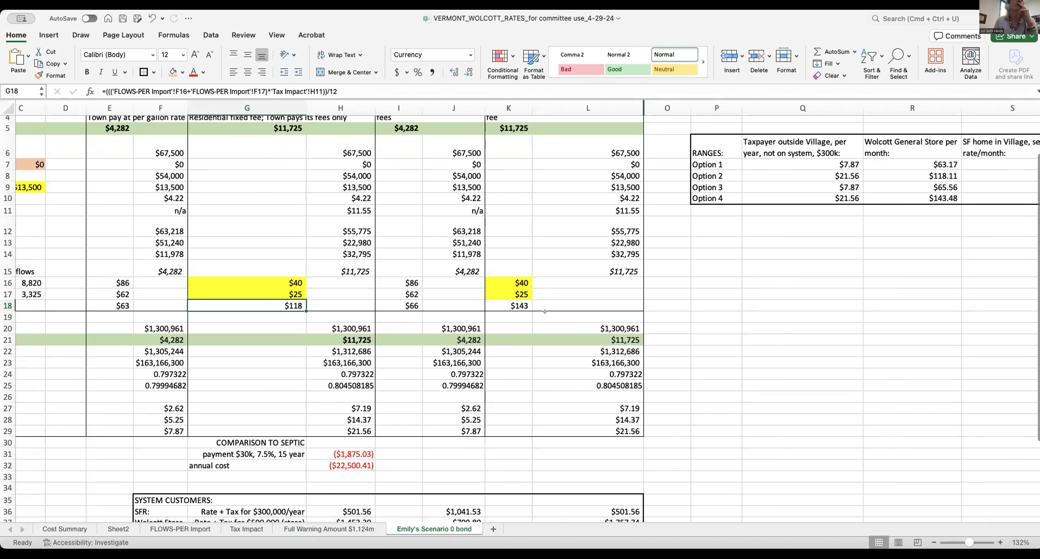
left_click(511, 301)
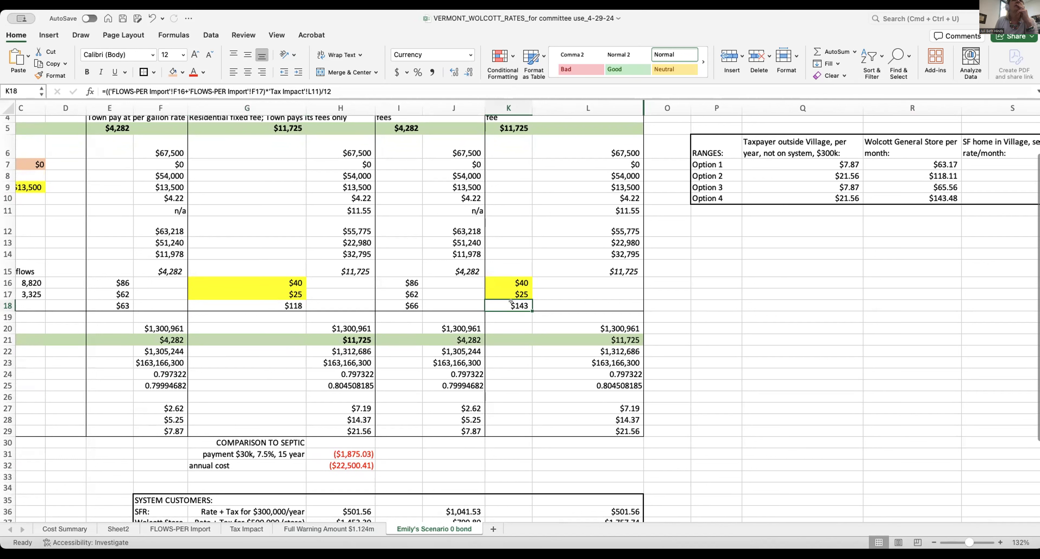
left_click(268, 304)
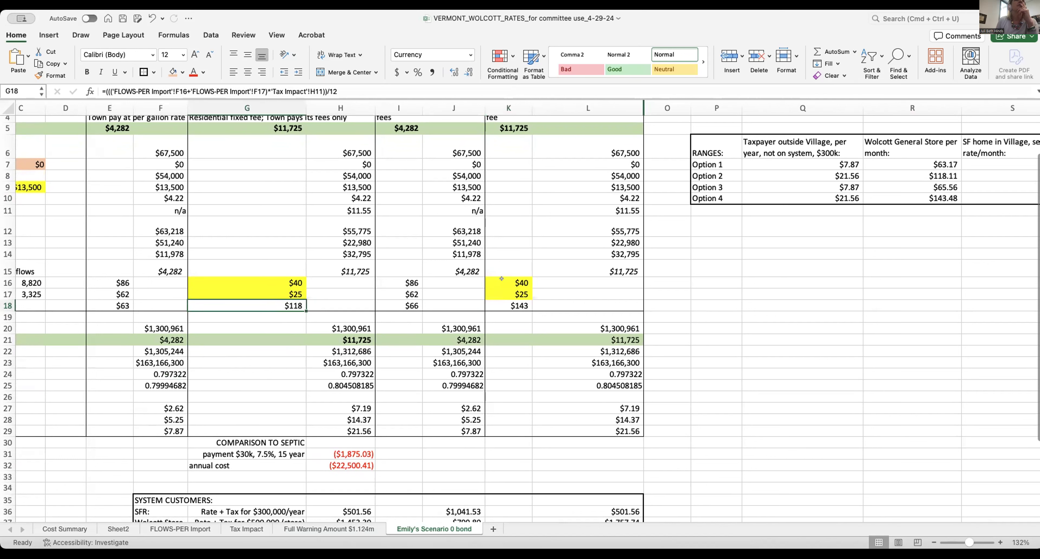
- Check the non-residential cost per gallon in H11 and L11 against the store rate formulas in G18 and K18
left_click(335, 208)
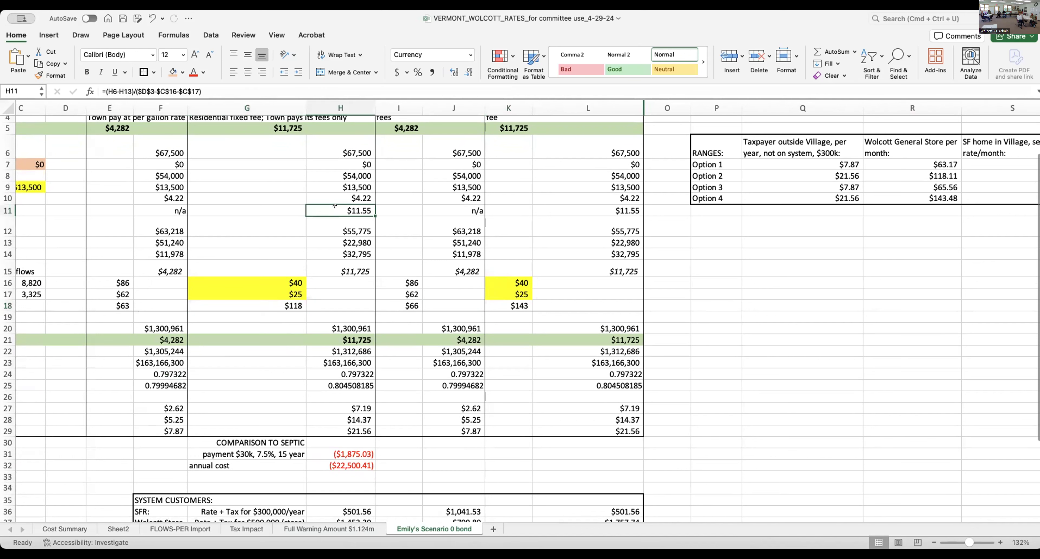
left_click(510, 302)
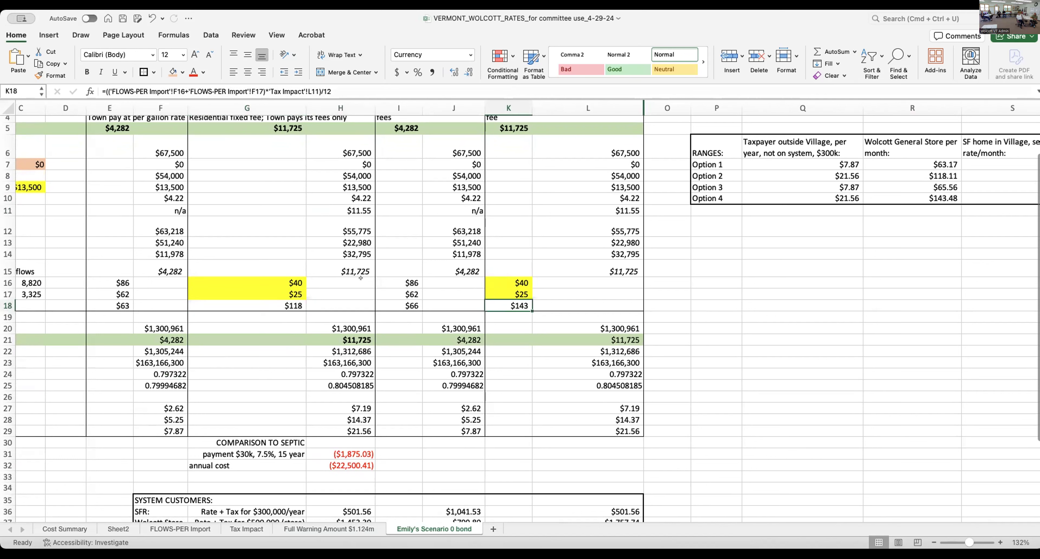
left_click(284, 304)
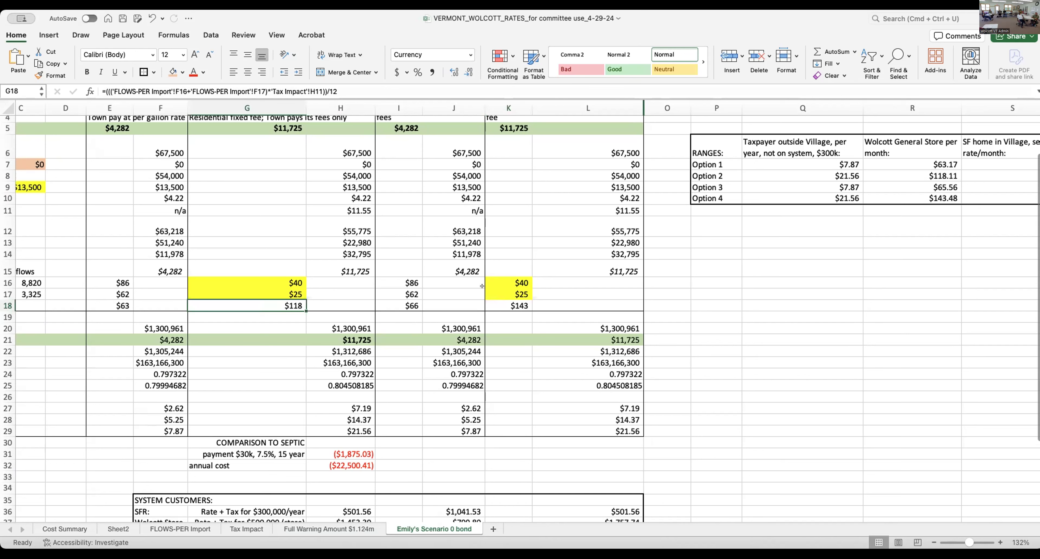
left_click(501, 301)
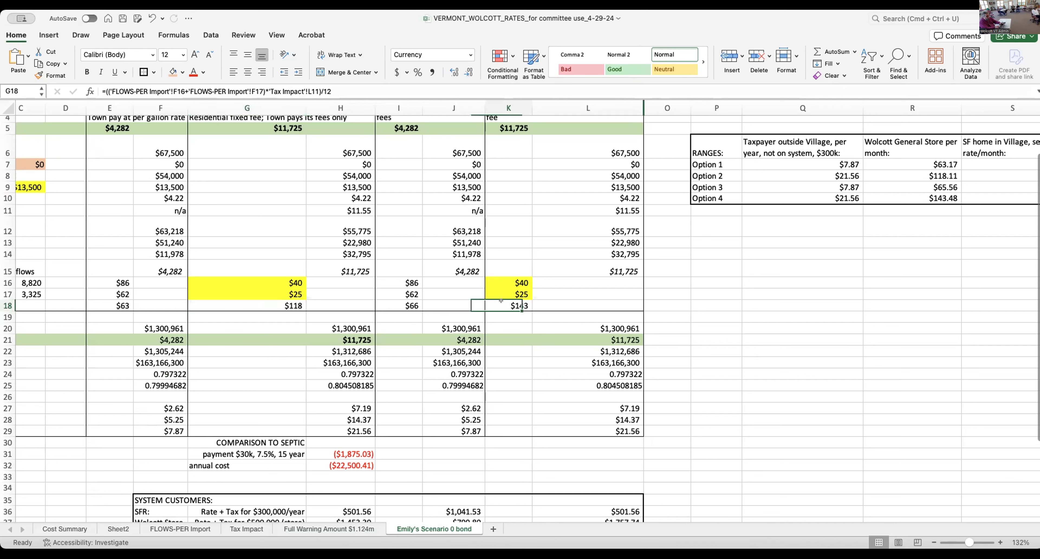
left_click(607, 205)
left_click(510, 301)
- Check the bond repayment capital in C7, then the Option 4 village store rate in K18 alongside the row labels
scroll(510, 302, "left", 5)
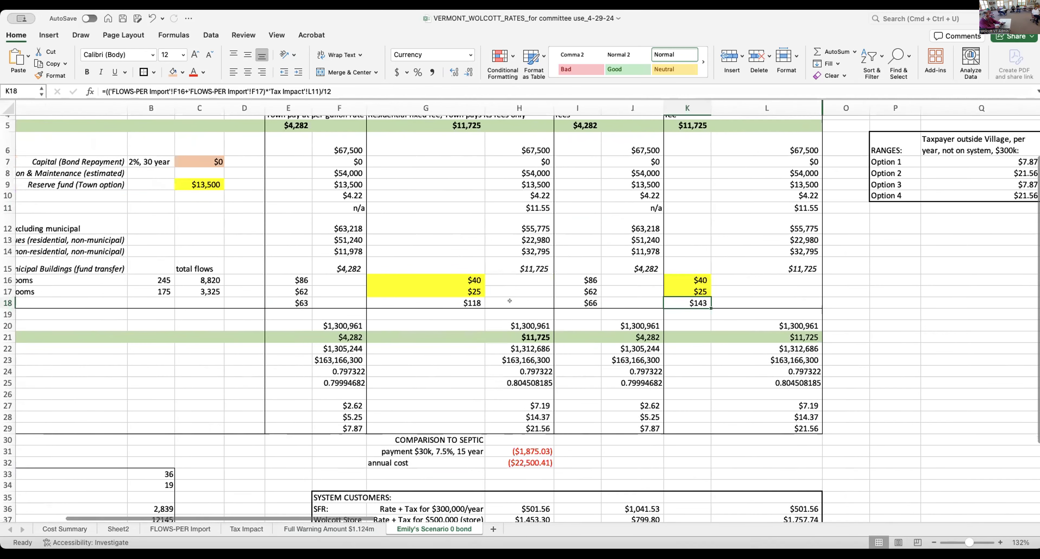
scroll(509, 302, "left", 2)
scroll(510, 301, "up", 2)
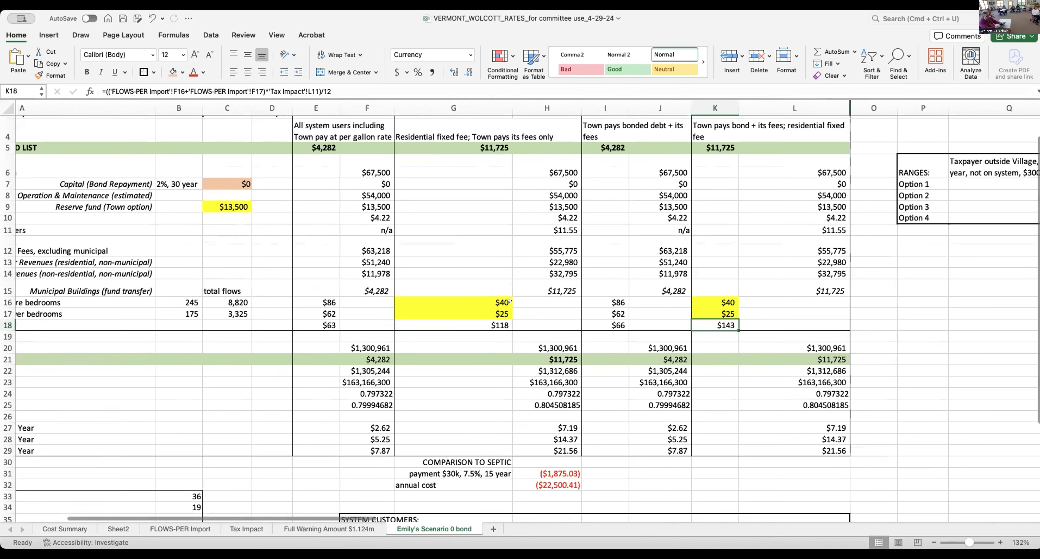
scroll(510, 302, "left", 1)
left_click(232, 184)
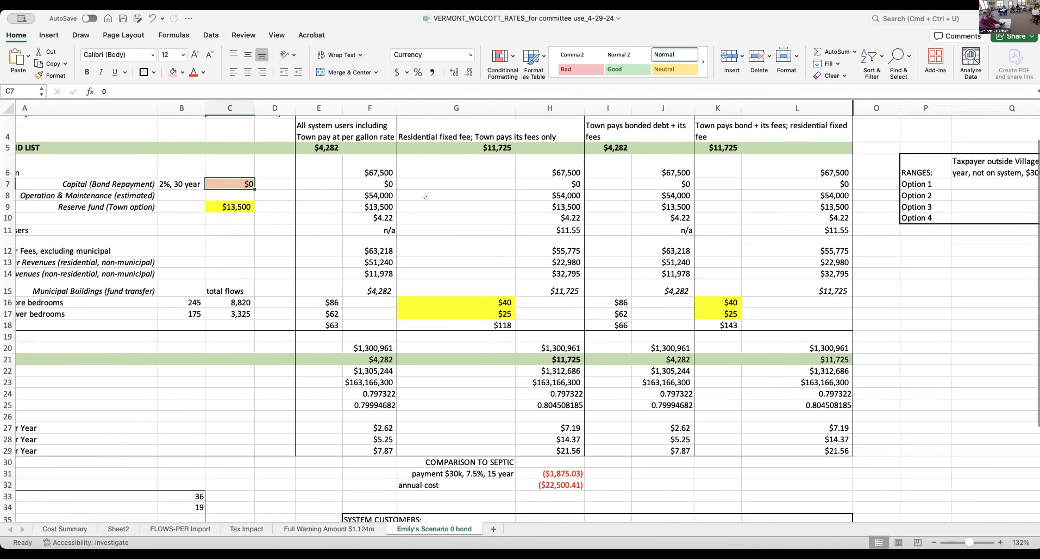
scroll(425, 197, "right", 5)
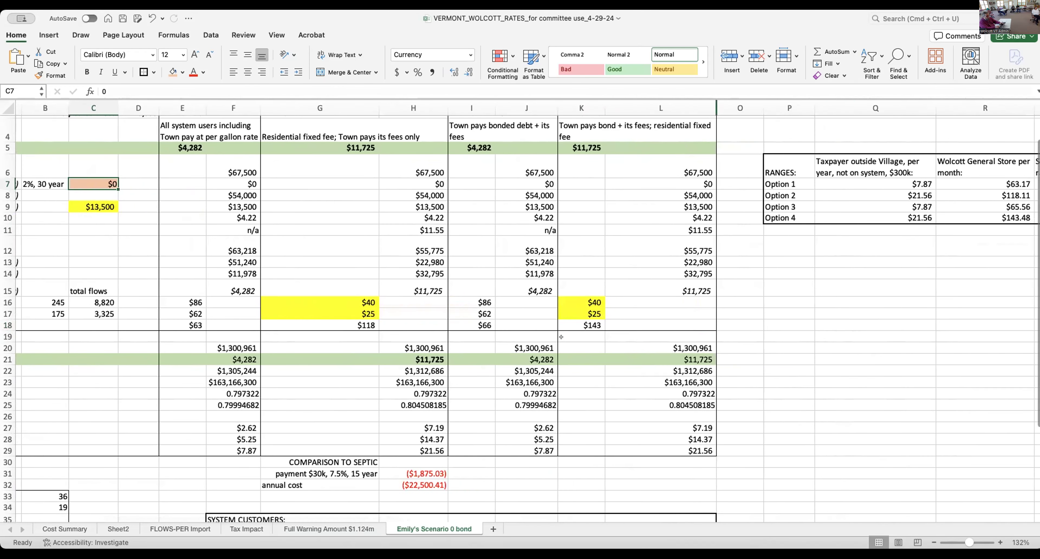
left_click(570, 320)
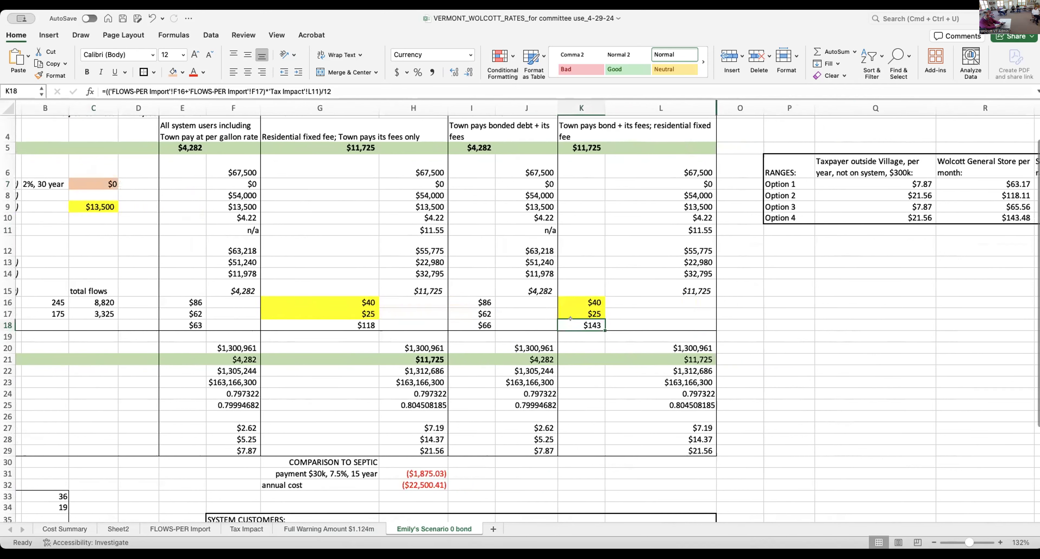
scroll(570, 319, "left", 8)
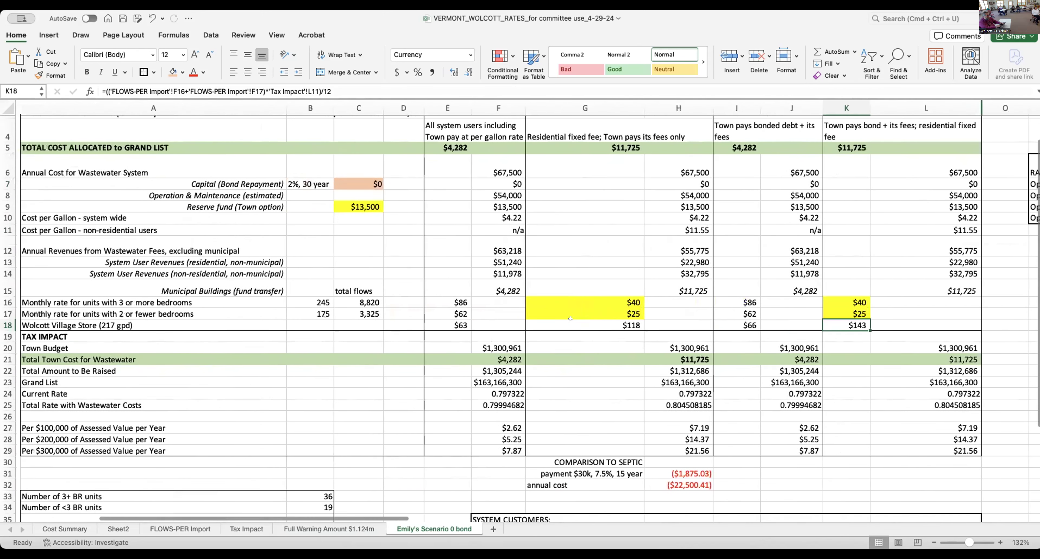
- Compare the Option 2 village store rate formula in G18 with the Option 4 one in K18
scroll(570, 319, "right", 10)
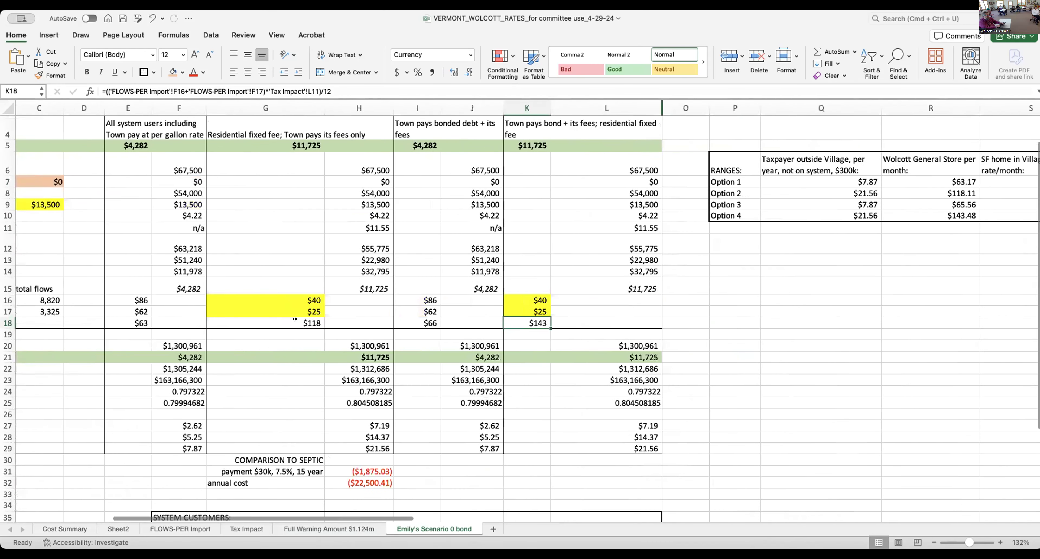
left_click(301, 320)
left_click(521, 319)
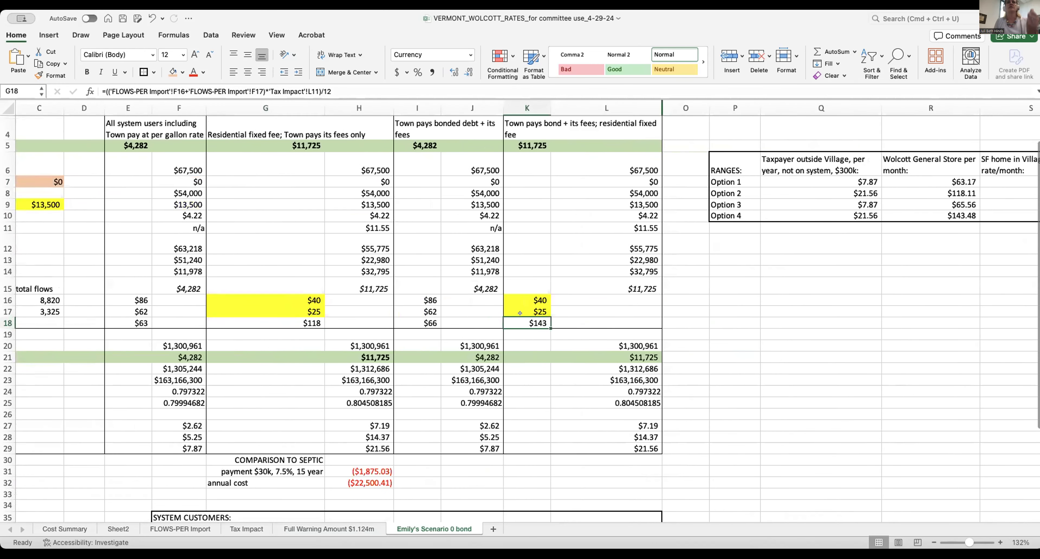
type("=")
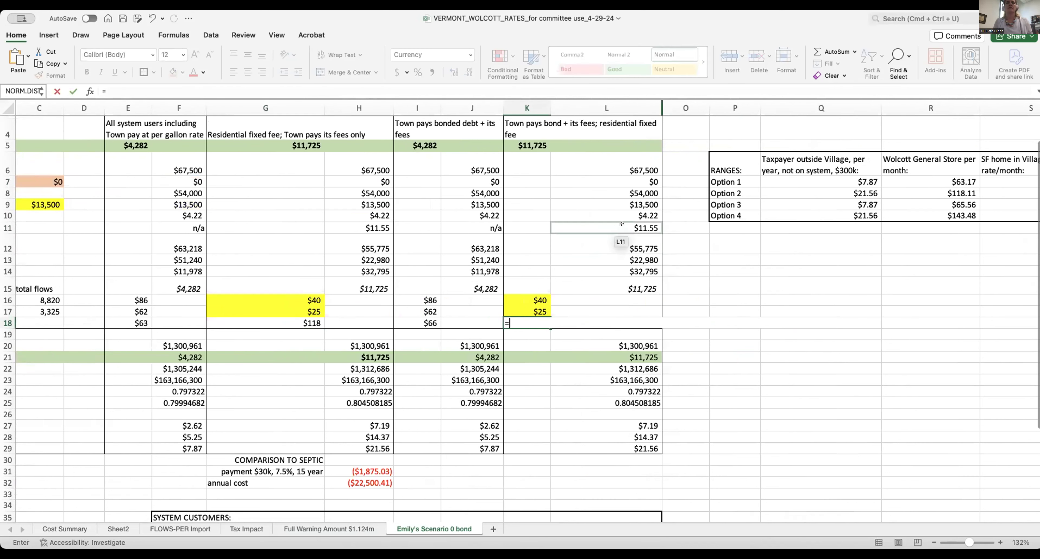
key("Escape")
- Copy the Option 2 village store rate formula from G18 into K18
left_click(299, 318)
key("super+c")
key("Right")
key("Right")
key("Right")
key("Right")
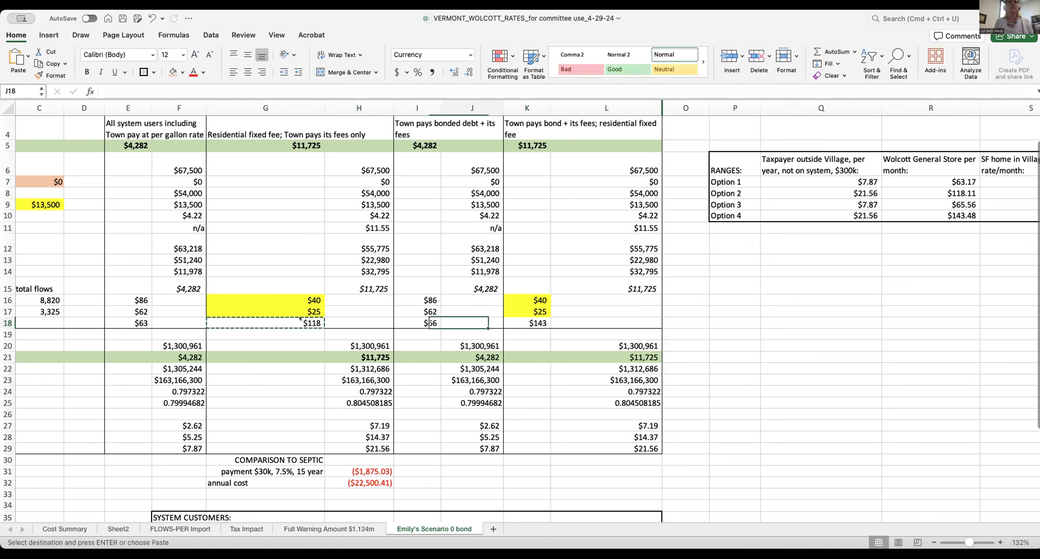
key("super+v")
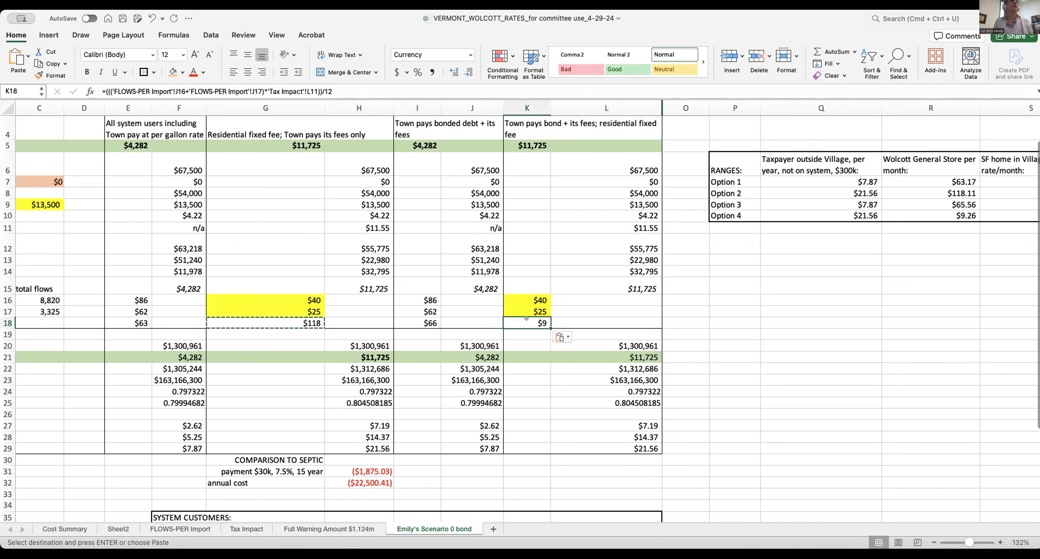
- Check the cell references of the pasted store rate formula in K18 against its source in G18
key("Escape")
left_click(300, 322)
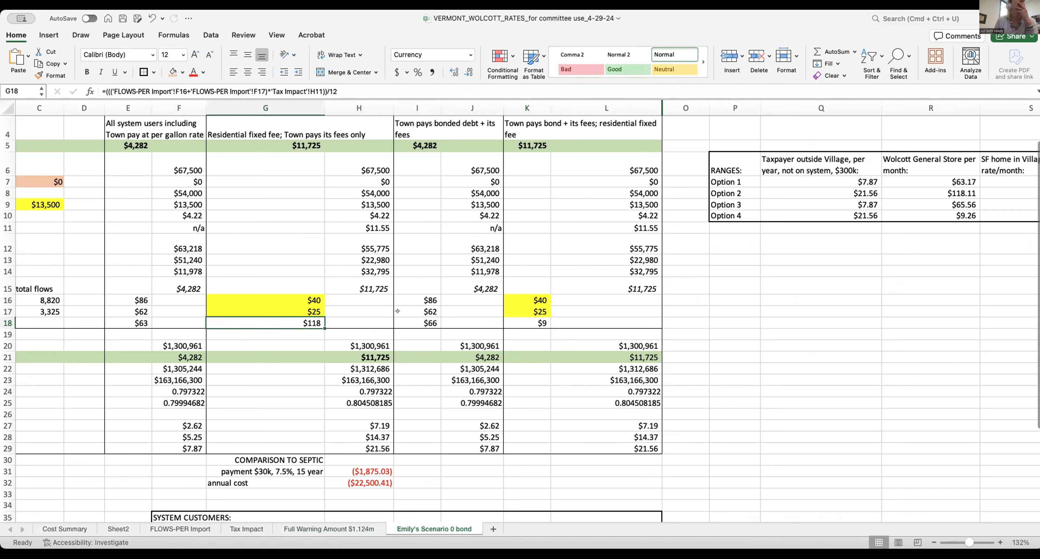
left_click(536, 319)
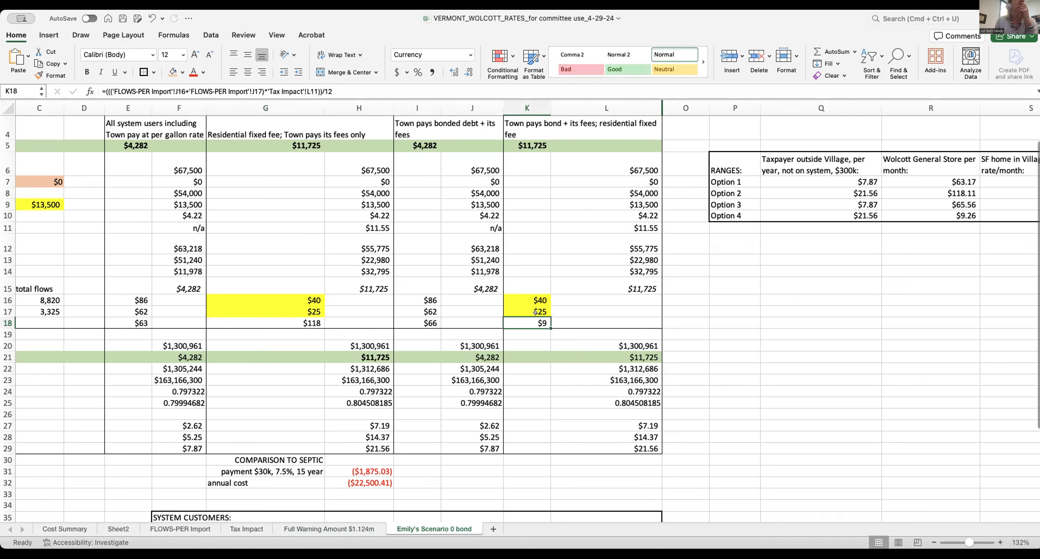
- Clear K18 and try copying the village store rate formula from G18 into it again
key("Delete")
key("Left")
key("Left")
key("Left")
key("Left")
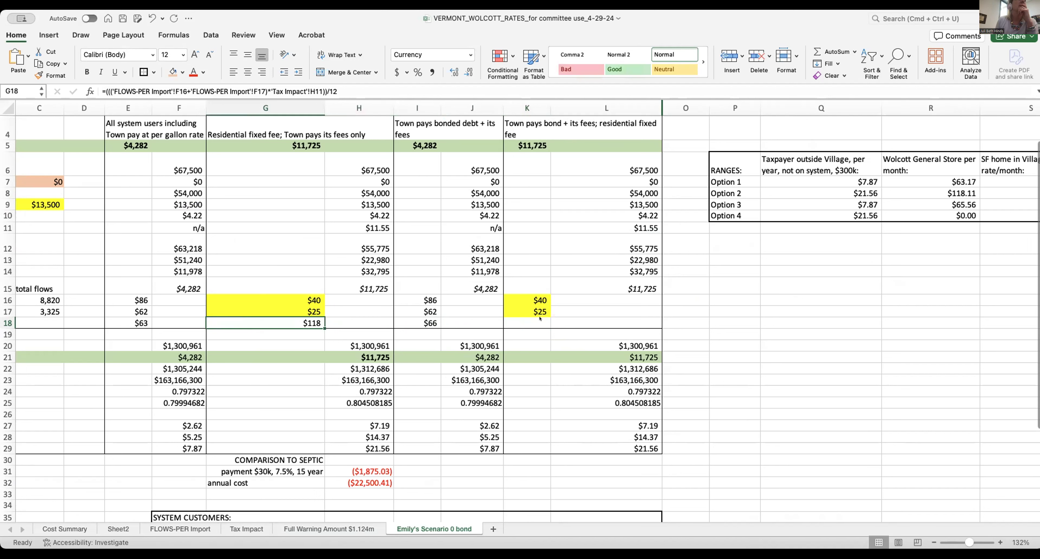
key("super+c")
key("Right")
key("Right")
key("Right")
key("Right")
key("super+v")
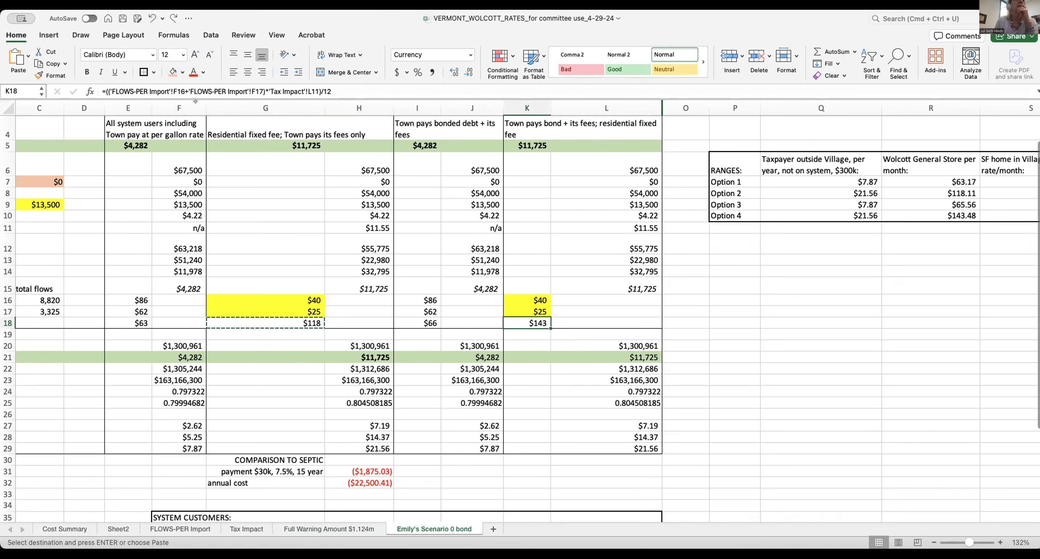
- Inspect which cost per gallon cells the store rate formulas in G18 and K18 refer to
left_click(267, 200)
left_click(273, 321)
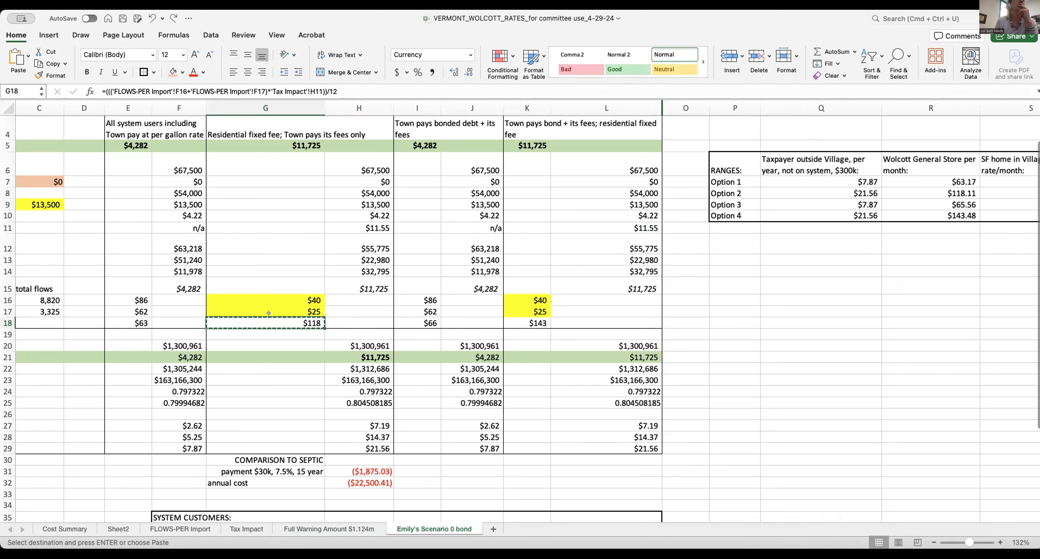
key("Escape")
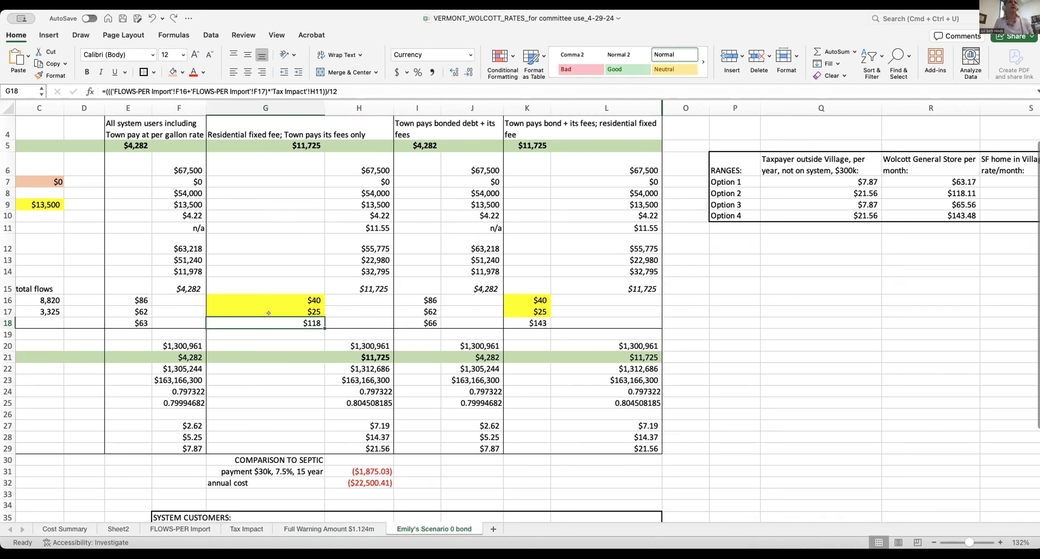
key("Right")
key("Right")
key("Right")
key("Right")
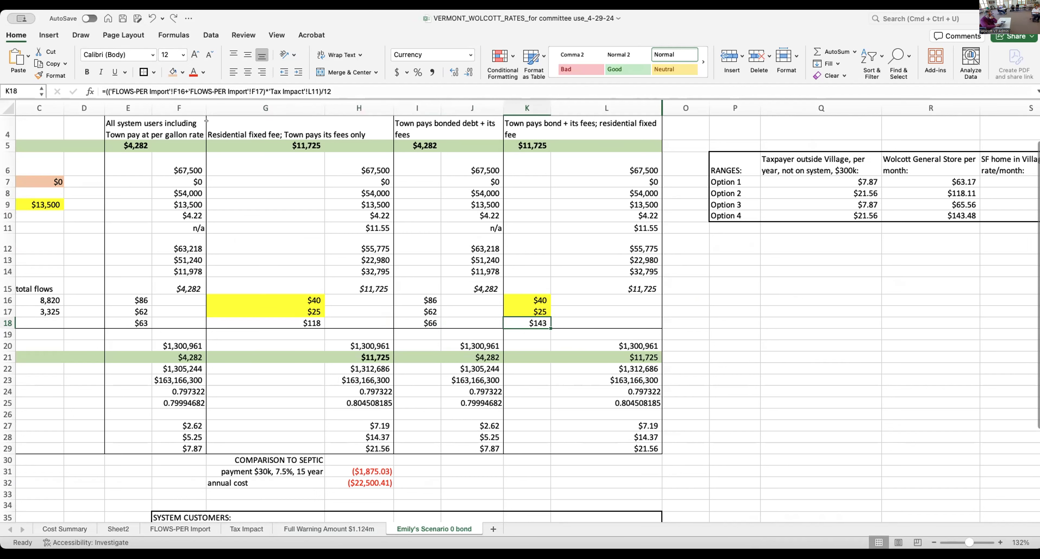
- Replace the 'Tax Impact'!L11 reference in K18's store rate formula with this sheet's own L11
left_click_drag(269, 89, 319, 90)
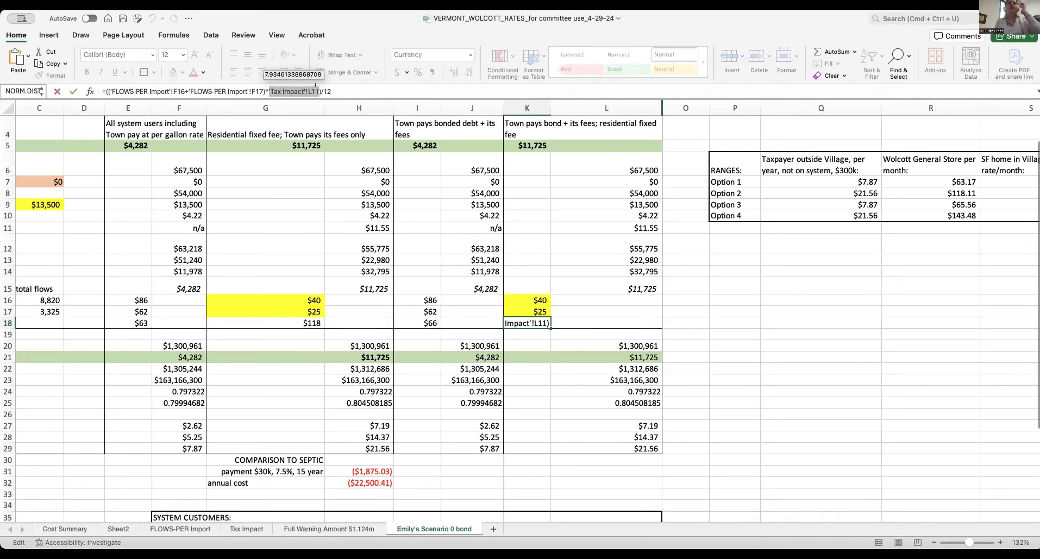
key("BackSpace")
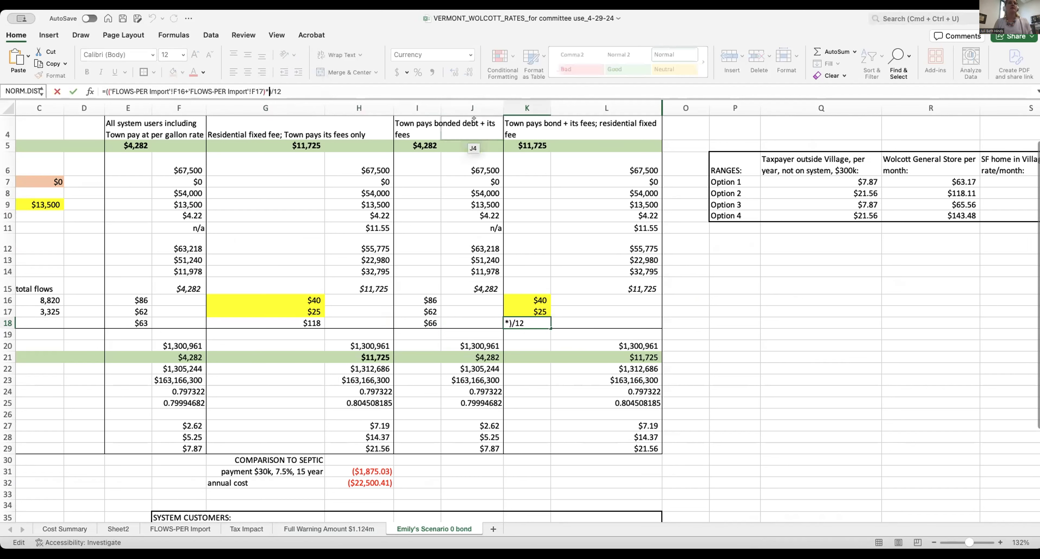
left_click(614, 222)
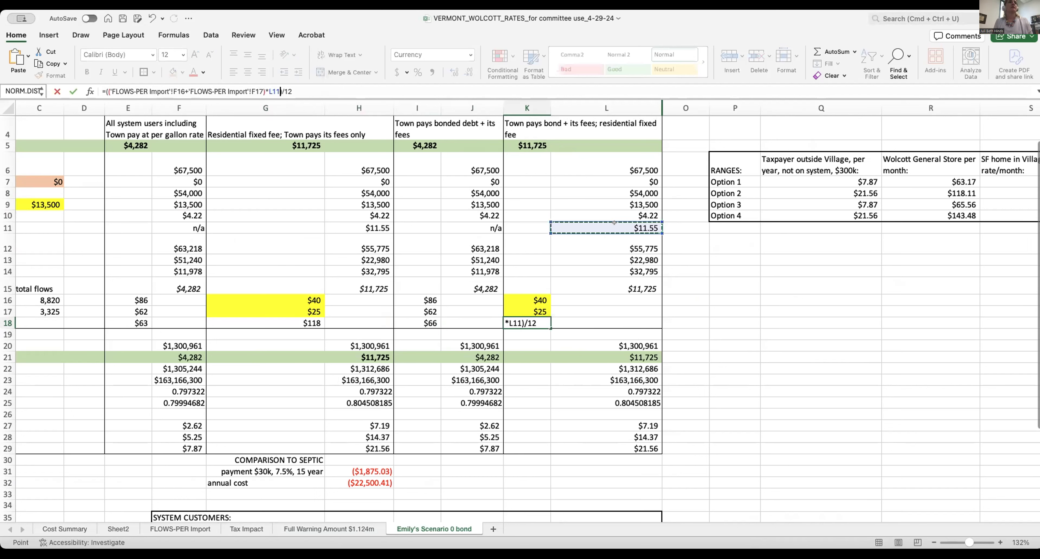
key("Return")
- Replace the 'Tax Impact'!H11 reference in G18's store rate formula with this sheet's own H11
key("Left")
key("Left")
key("Left")
key("Left")
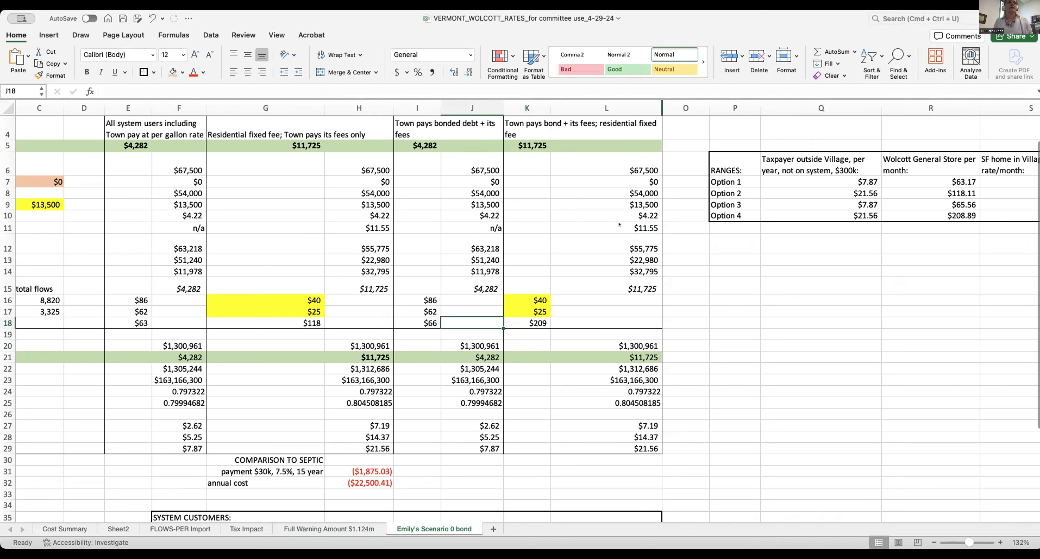
left_click_drag(272, 91, 319, 89)
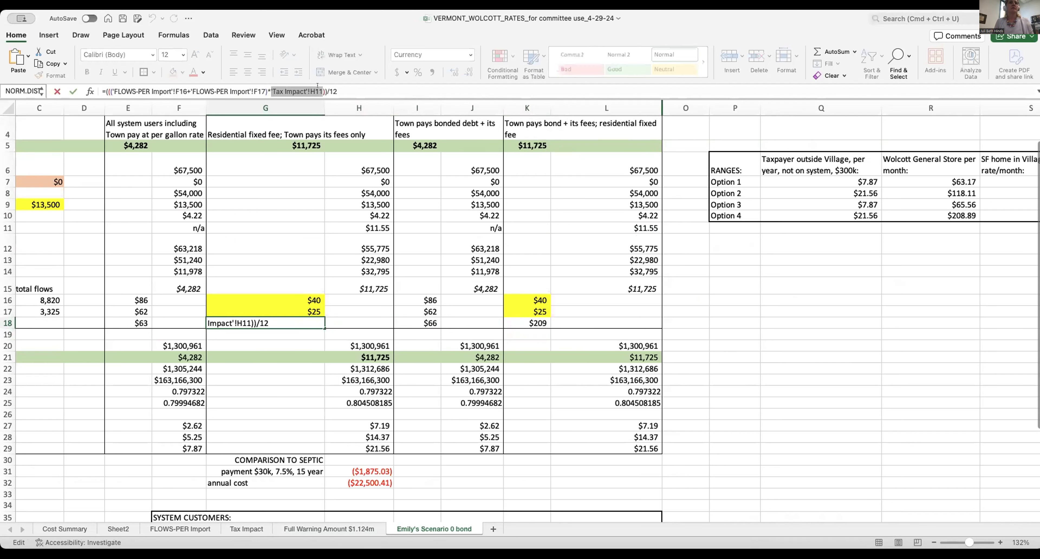
key("BackSpace")
left_click(369, 227)
key("Return")
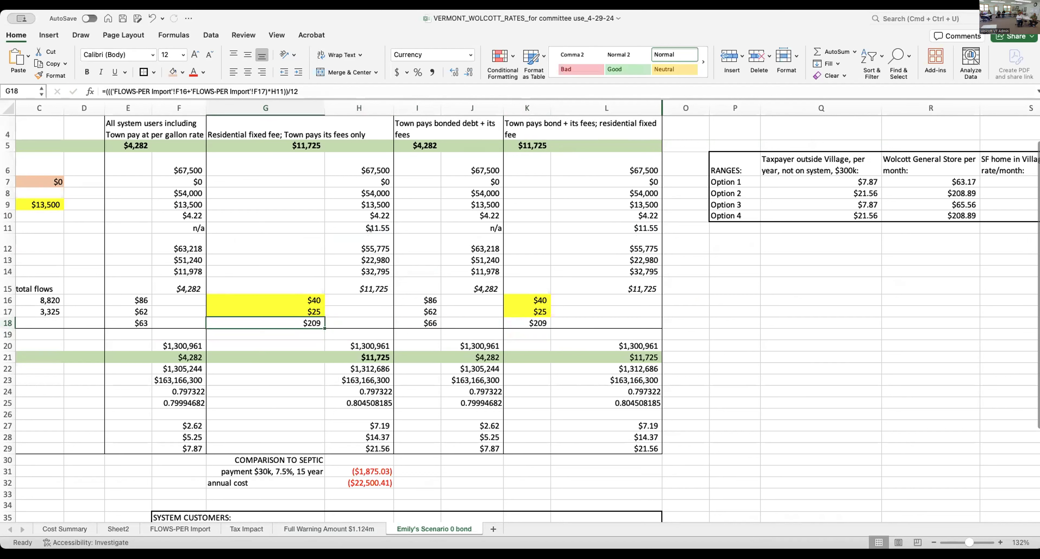
- Check the Option 3 store rate formula in I18, clear the bond repayment capital in Tax Impact's C7, and return to the zero-bond scenario sheet
key("Right")
key("Right")
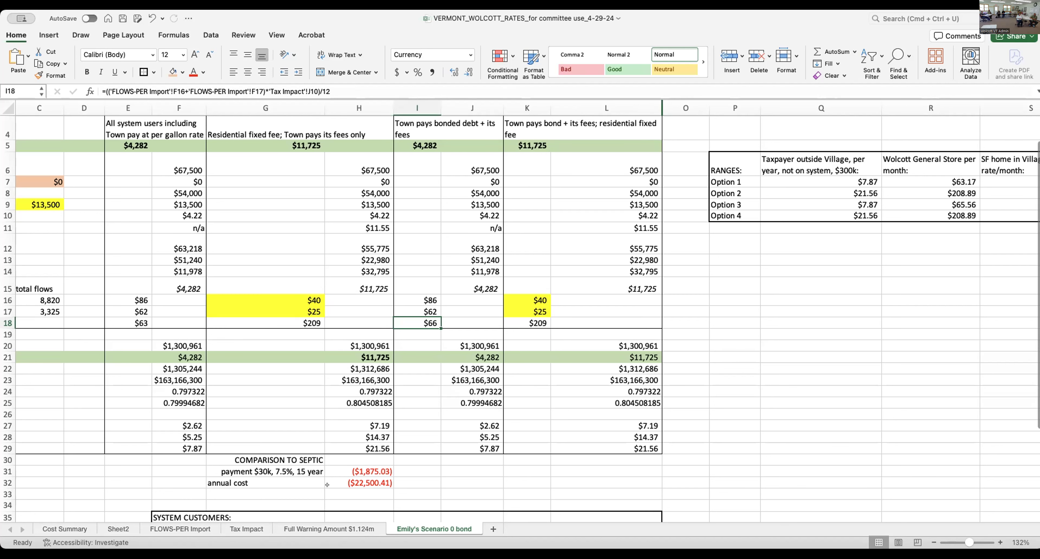
left_click(245, 527)
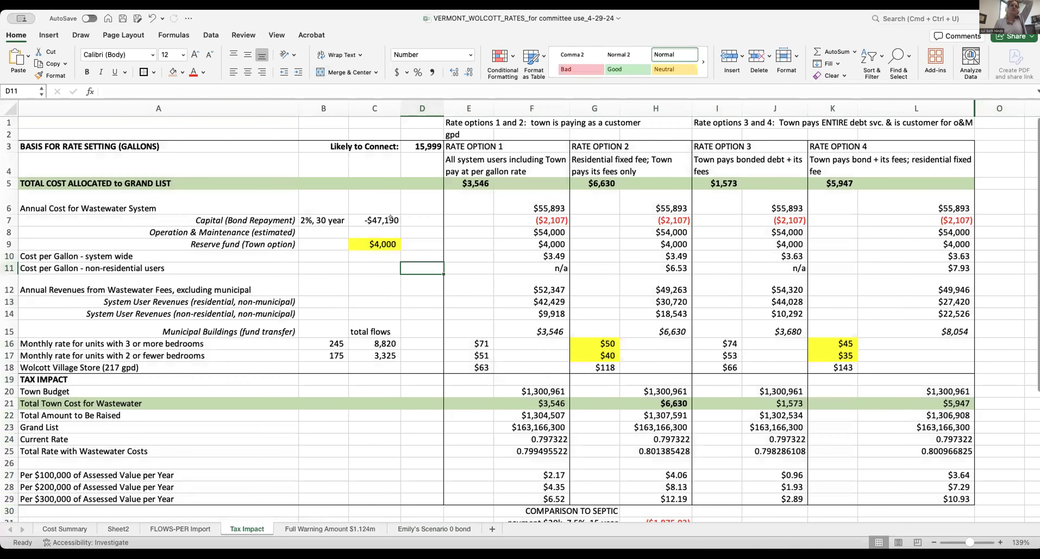
left_click(378, 218)
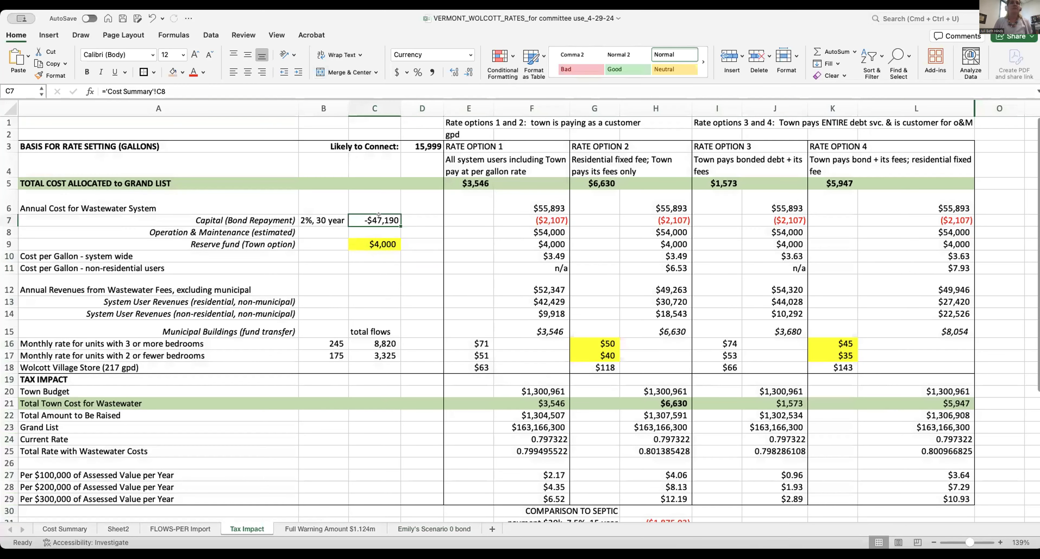
key("Delete")
left_click(655, 314)
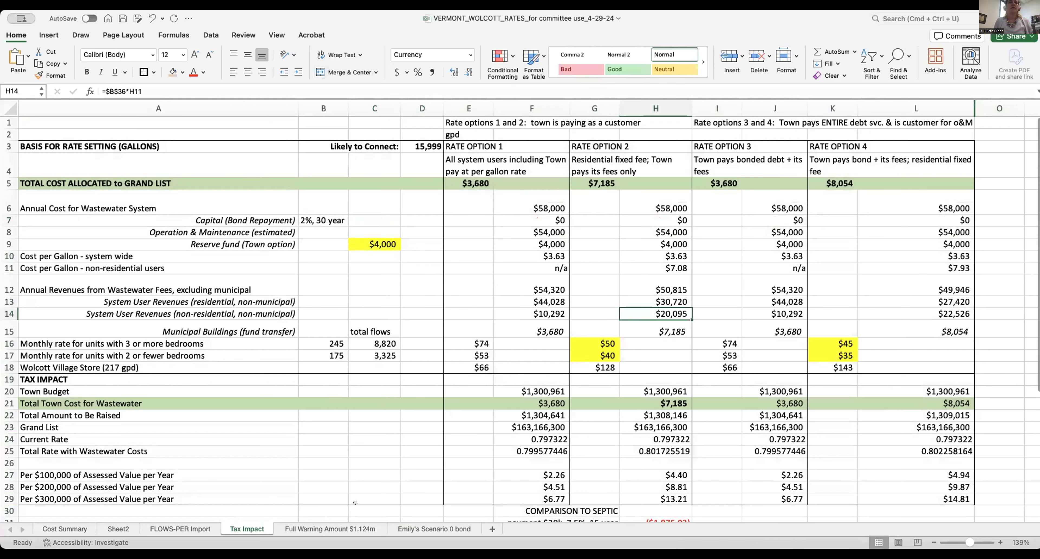
left_click(413, 528)
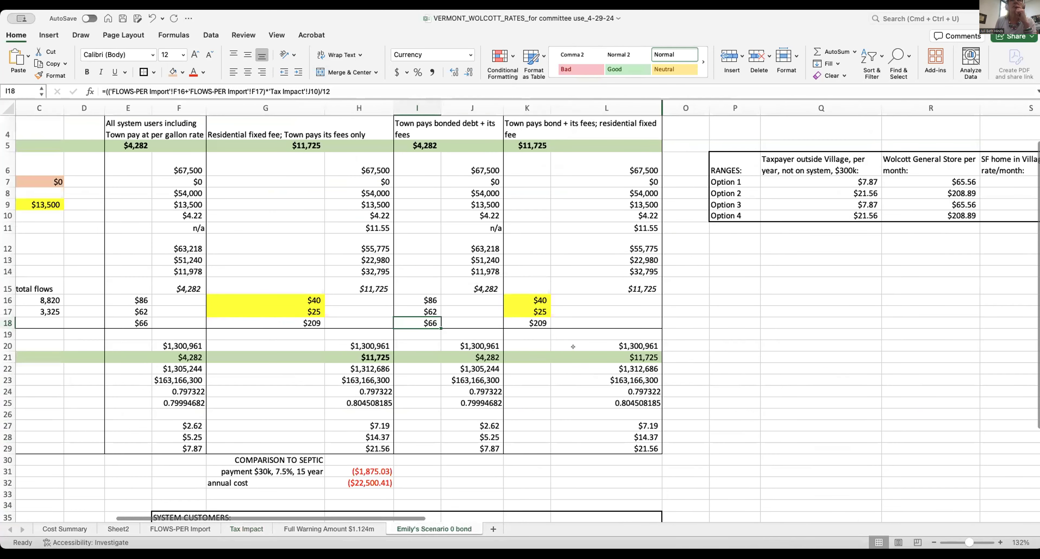
- Undo and redo the clearing of C7 on the Tax Impact sheet, then return to the zero-bond scenario sheet
left_click(151, 17)
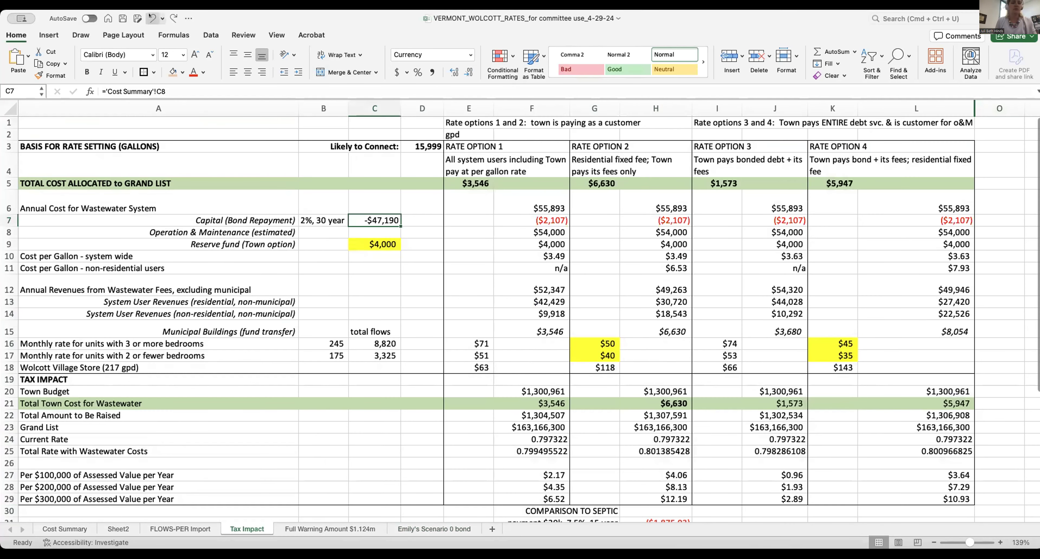
left_click(173, 18)
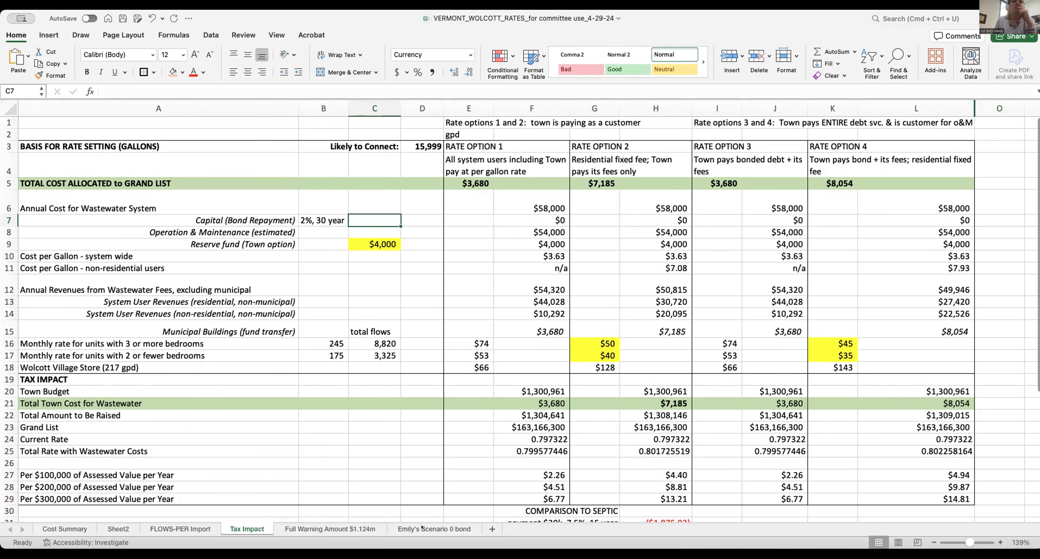
left_click(434, 529)
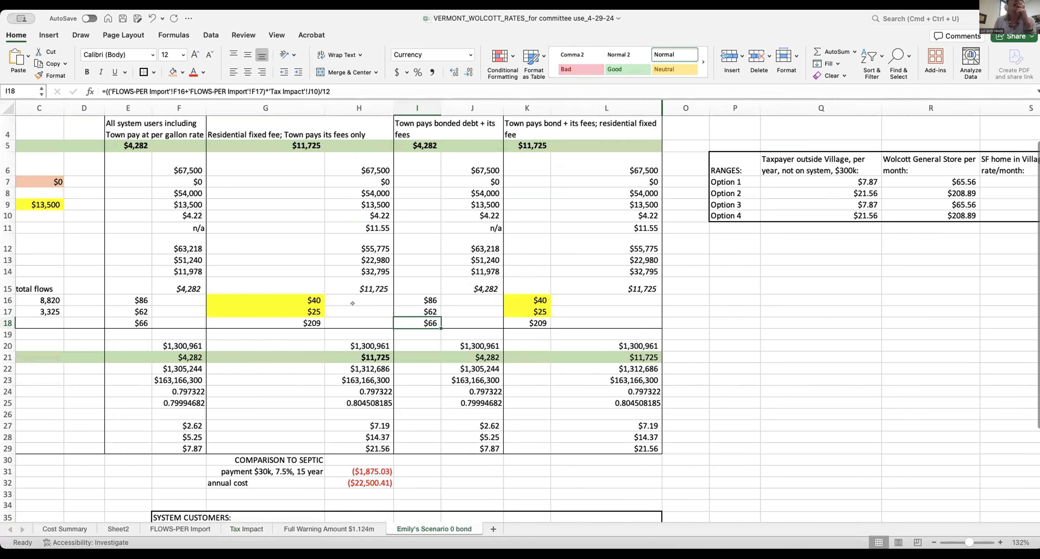
- Clear the village store rates for Option 4 in K18 and Option 2 in G18 on the zero-bond scenario sheet
left_click(534, 322)
key("Delete")
key("Left")
key("Left")
key("Left")
key("Left")
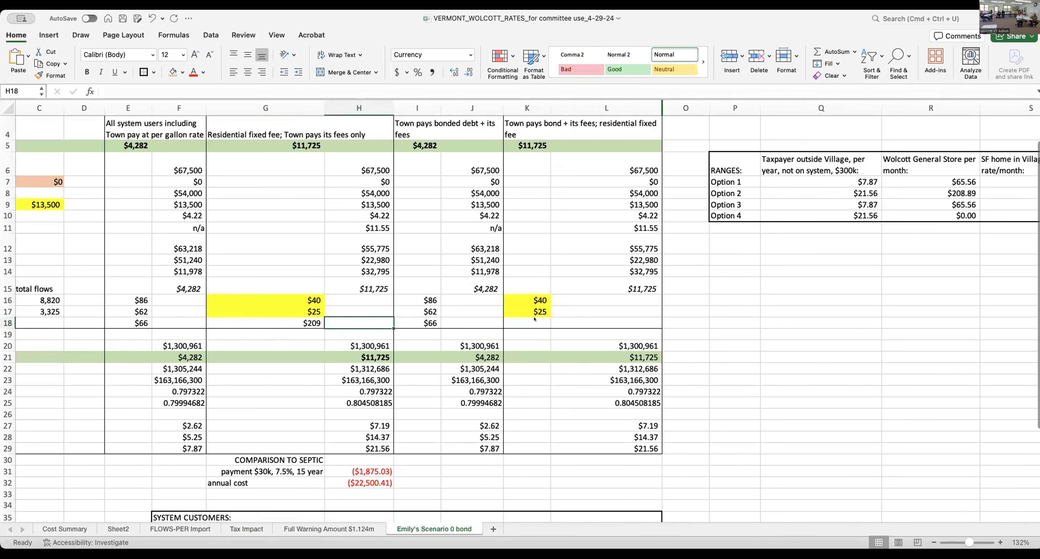
key("Delete")
- Check the non-residential revenue formula in H14, then review the Full Warning Amount $1.124m sheet and return to the zero-bond scenario
left_click(335, 268)
scroll(335, 268, "left", 8)
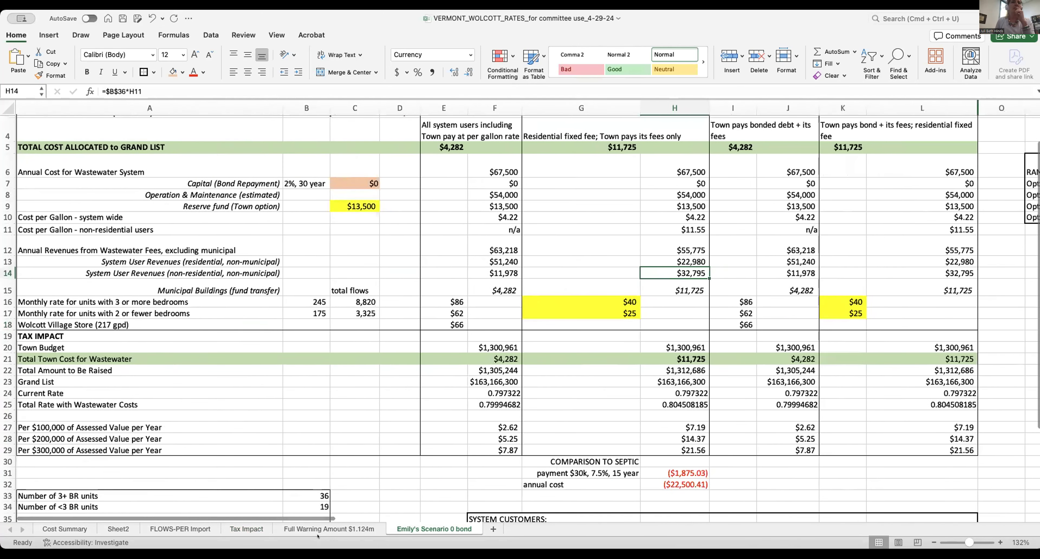
left_click(319, 529)
scroll(326, 355, "left", 15)
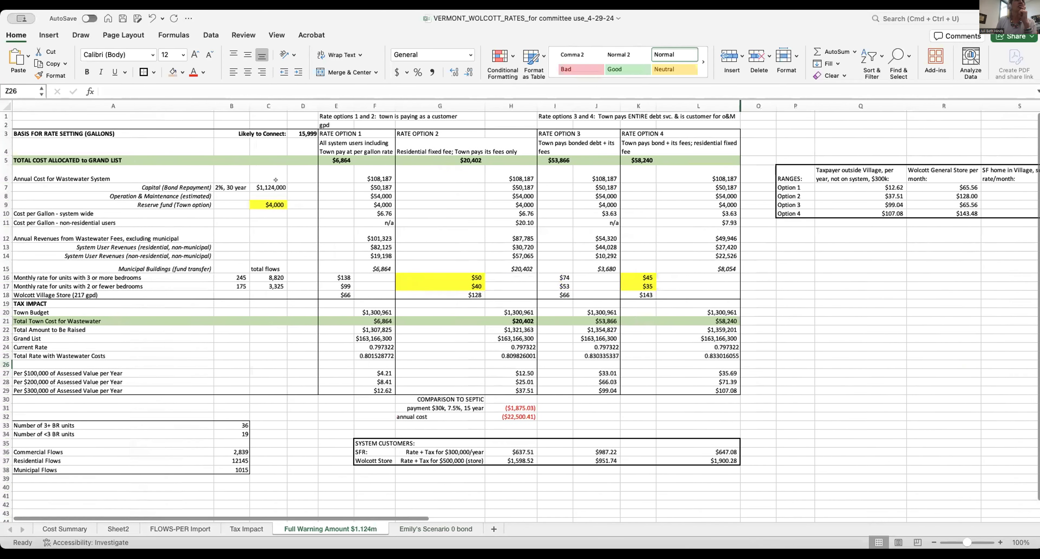
left_click(435, 529)
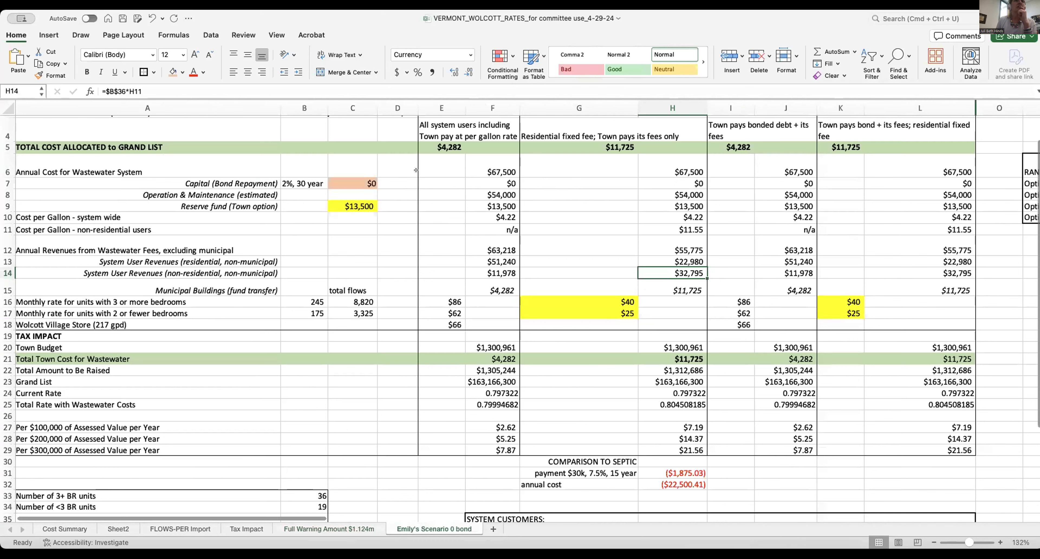
- Check the bond repayment capital in C7 and the non-residential cost per gallon formula in H11
left_click(361, 183)
scroll(666, 218, "right", 4)
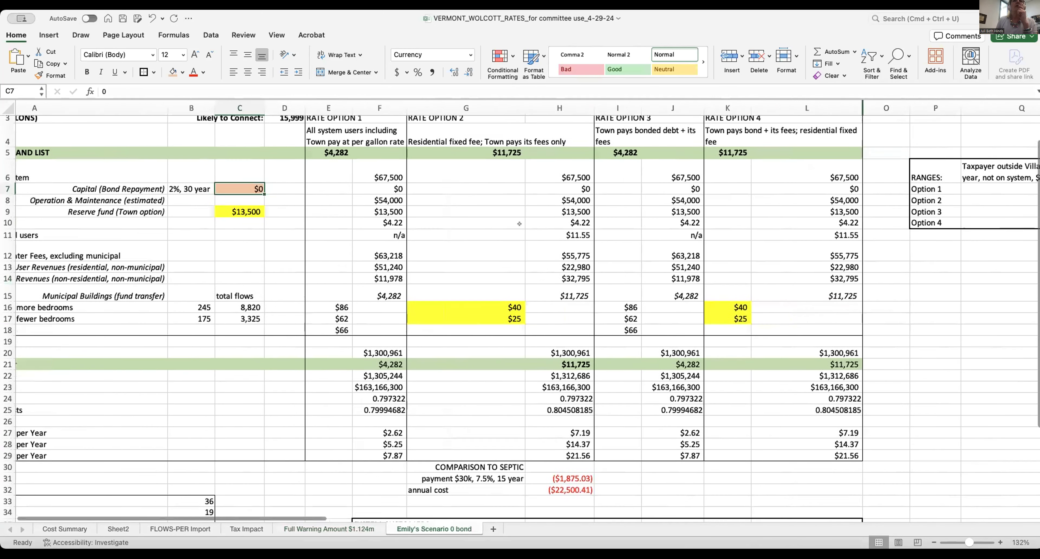
left_click(529, 235)
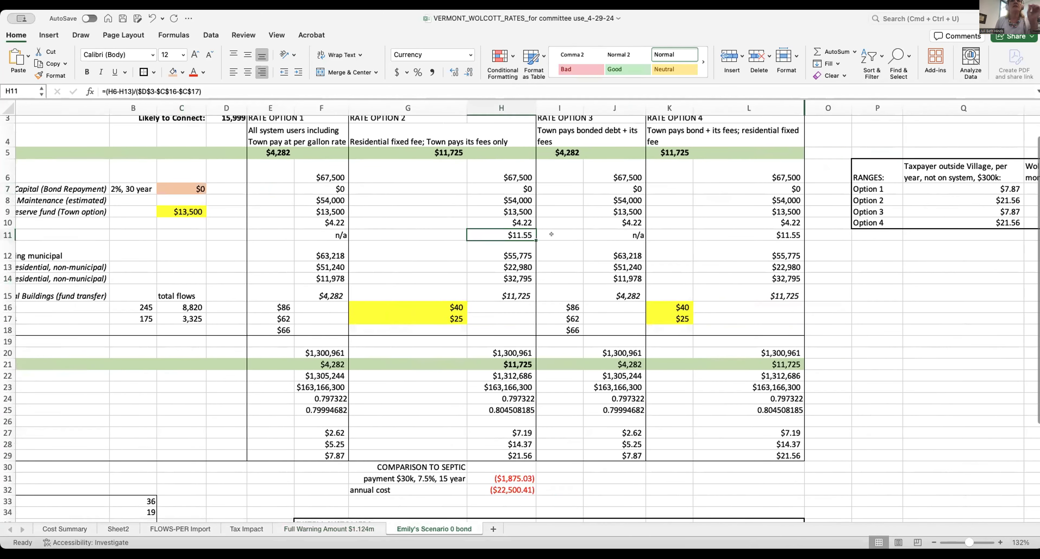
- Review the cost per gallon and village store rates across the four options on the Tax Impact sheet
left_click(239, 527)
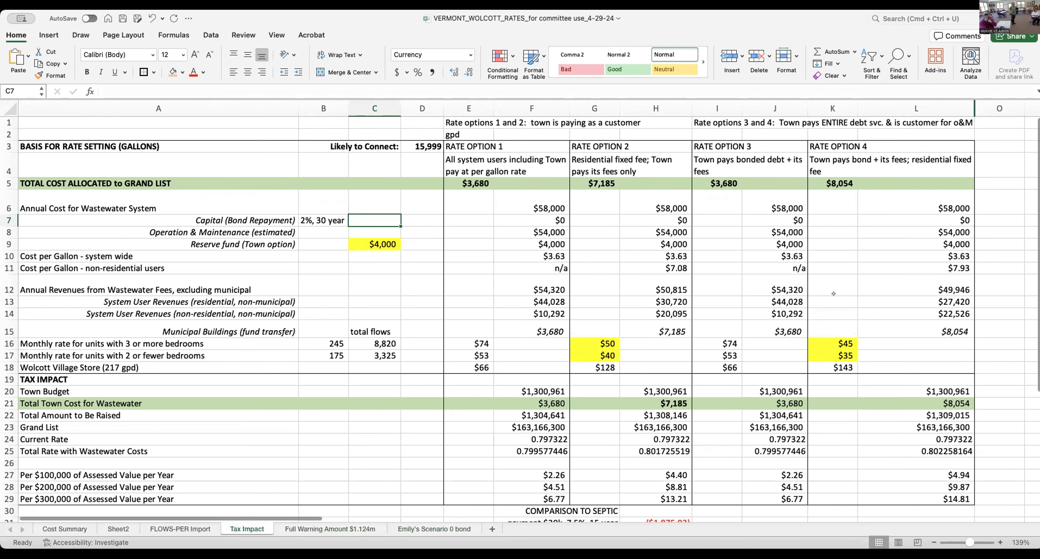
scroll(834, 301, "down", 5)
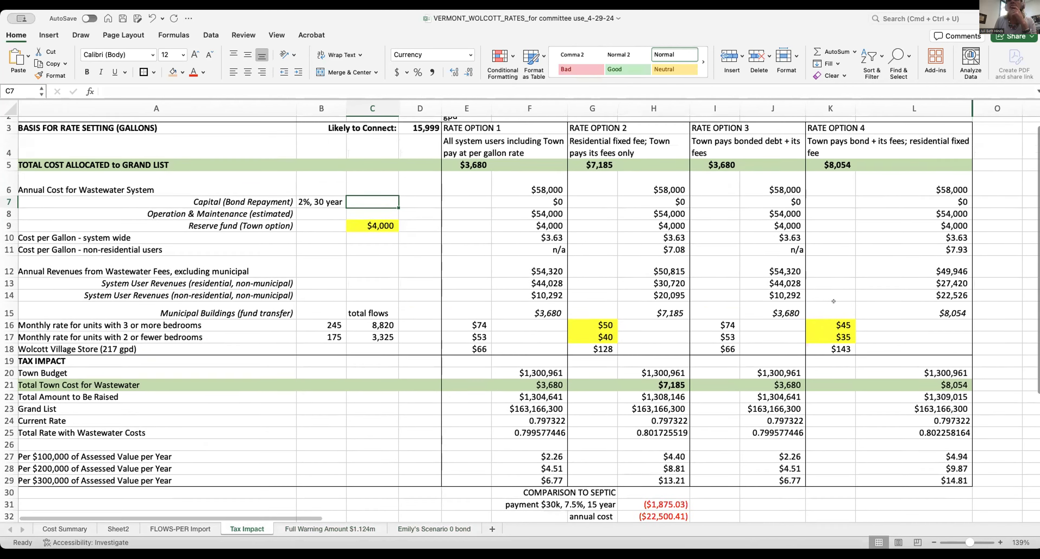
scroll(833, 301, "up", 5)
scroll(834, 301, "right", 2)
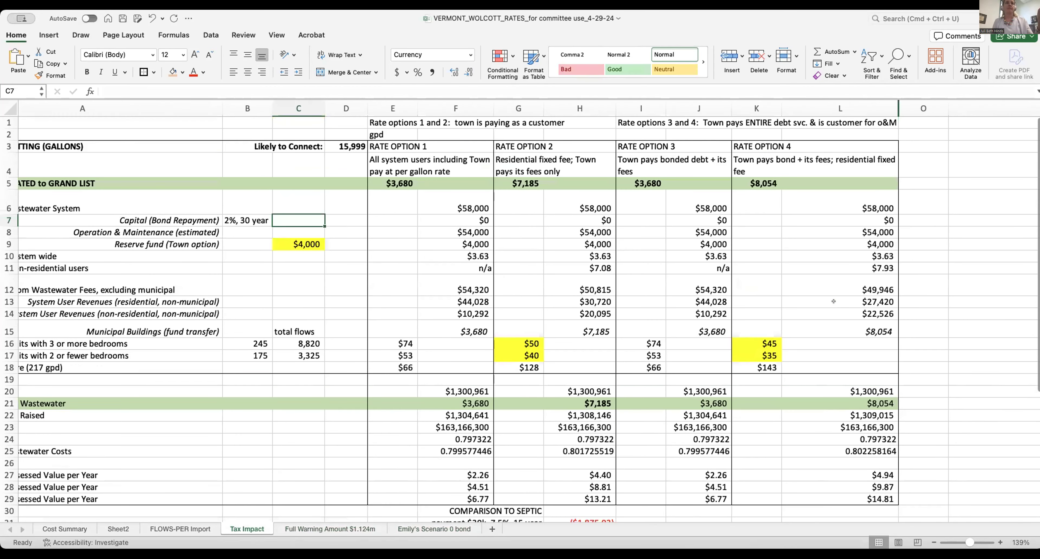
left_click(298, 242)
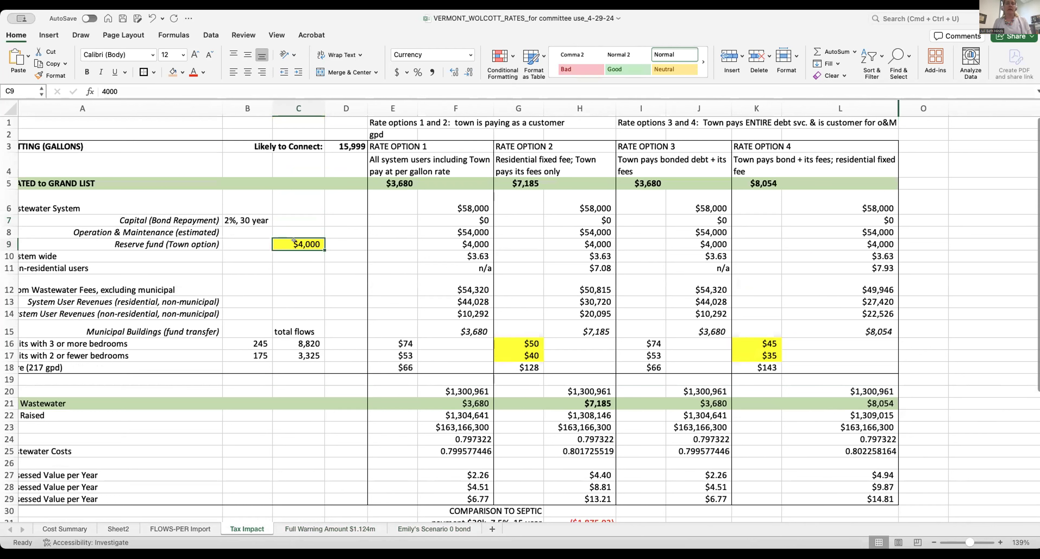
type("=")
left_click(458, 228)
type(".25")
key("Return")
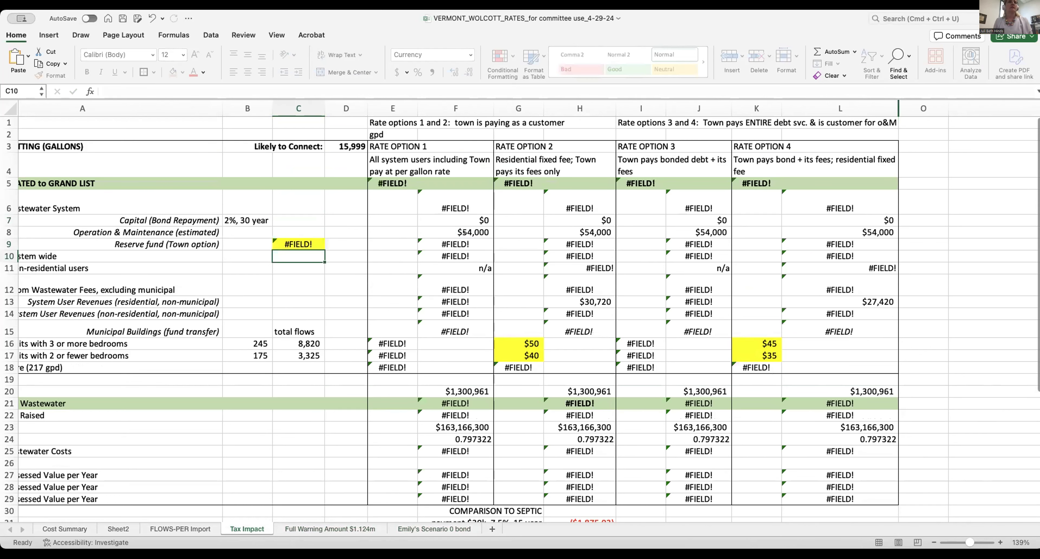
key("super+z")
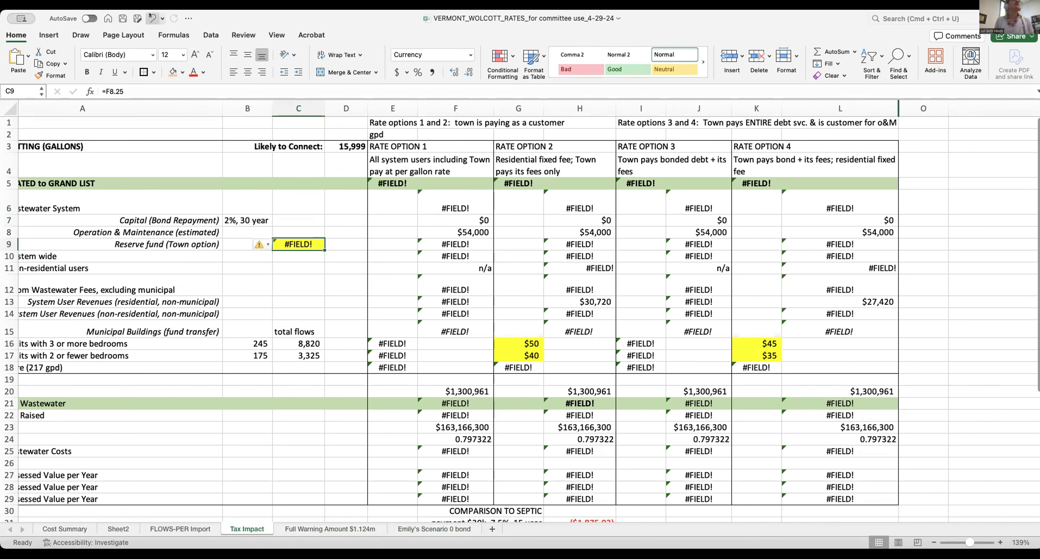
- Set the reserve fund in C9 to 25% of the operation and maintenance cost in F8 with =.25*F8
type("=.25*")
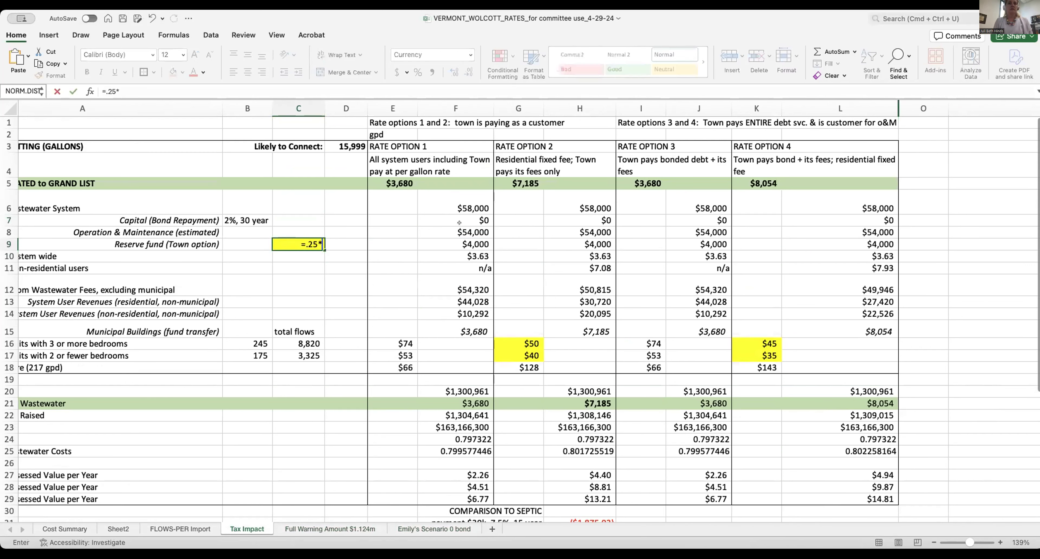
left_click(473, 231)
key("Return")
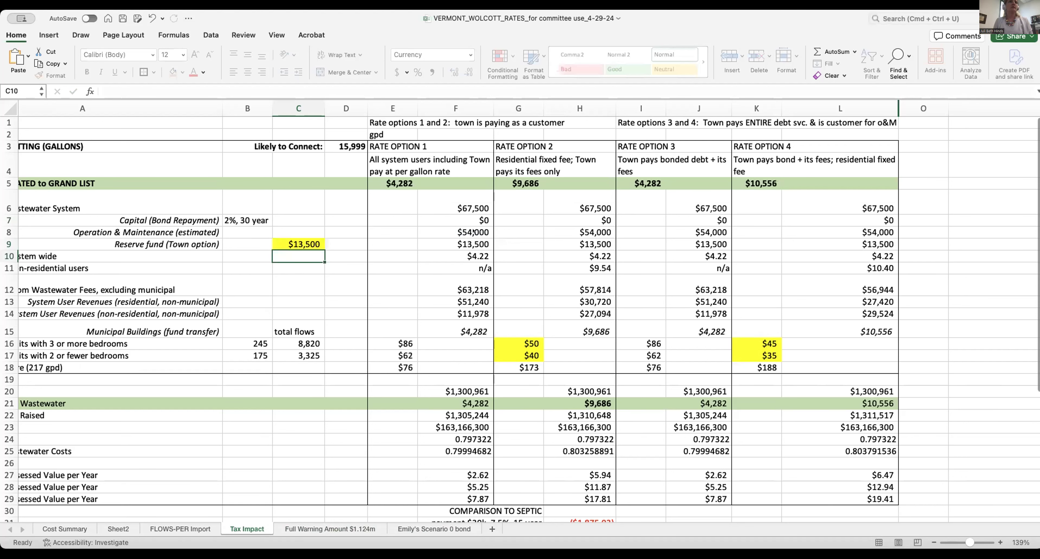
- Check the Option 2 reserve fund formula in H9, then review the rates, tax impact and septic comparison across the four options
key("Up")
key("Right")
key("Right")
key("Right")
key("Right")
key("Right")
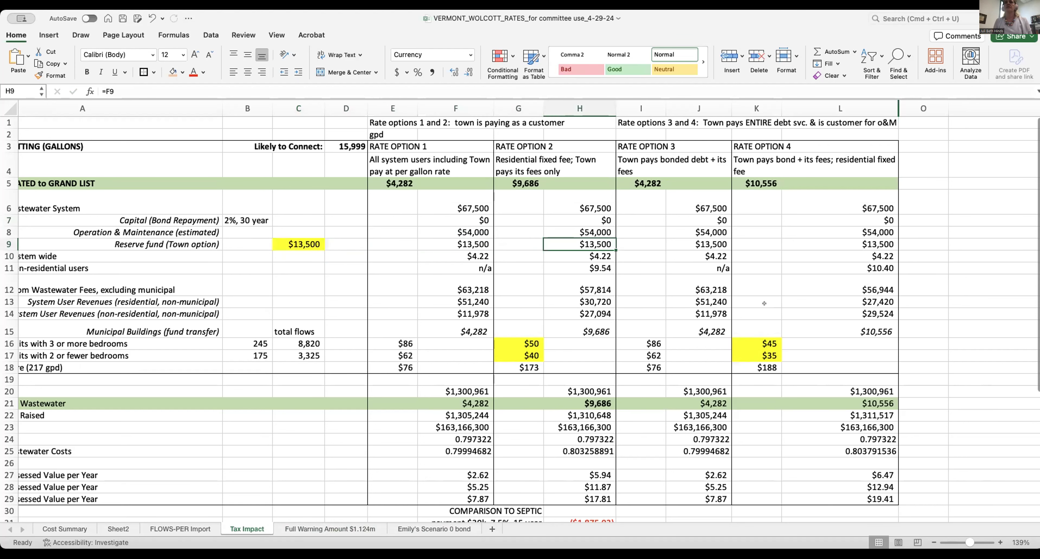
scroll(764, 302, "left", 3)
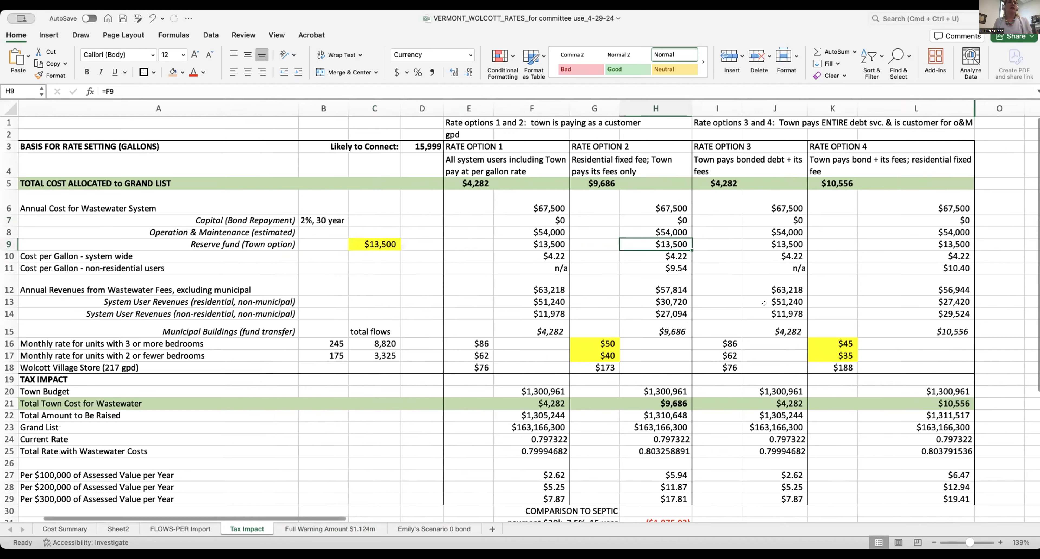
scroll(764, 303, "right", 5)
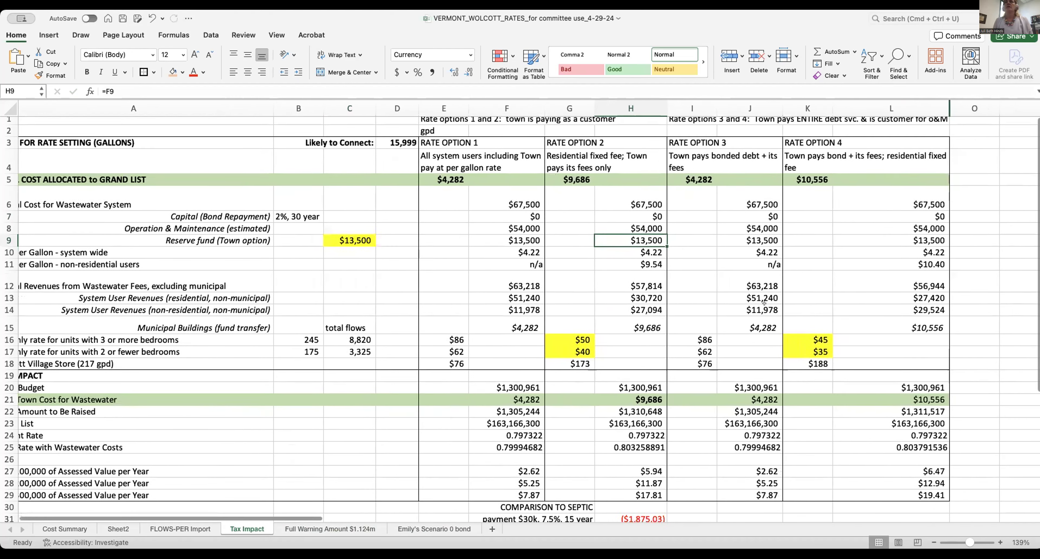
scroll(764, 303, "left", 3)
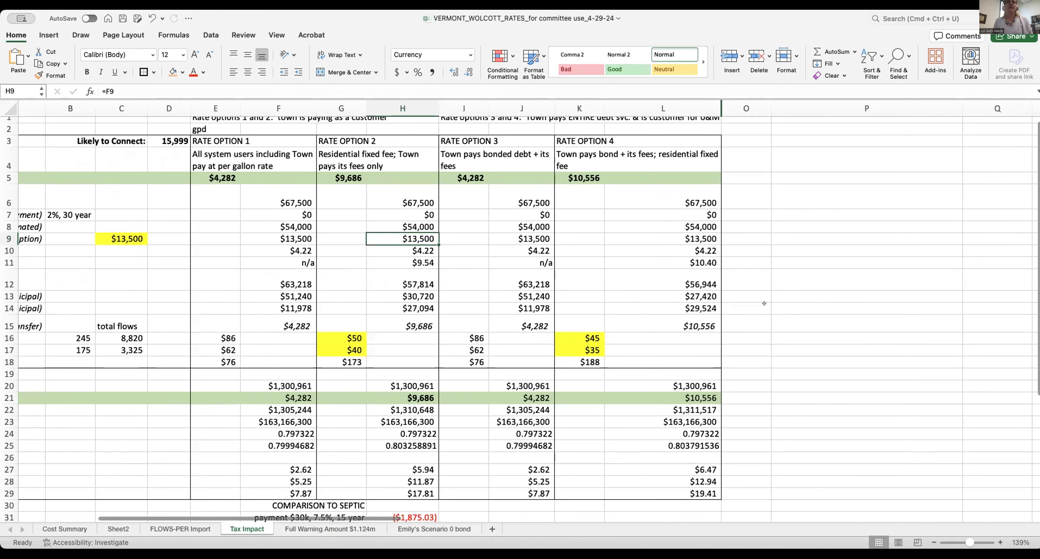
scroll(764, 302, "down", 3)
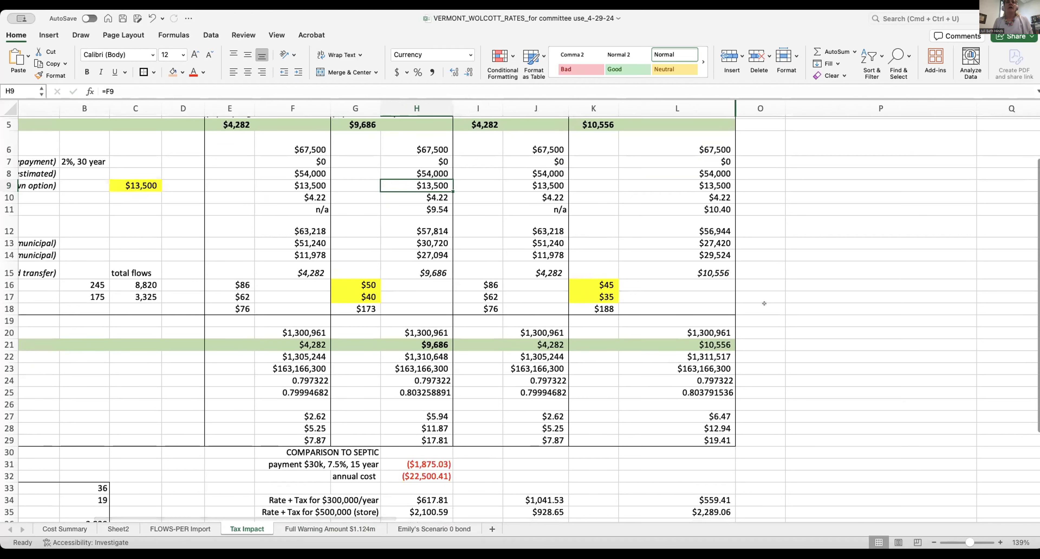
scroll(764, 303, "down", 5)
scroll(764, 302, "up", 1)
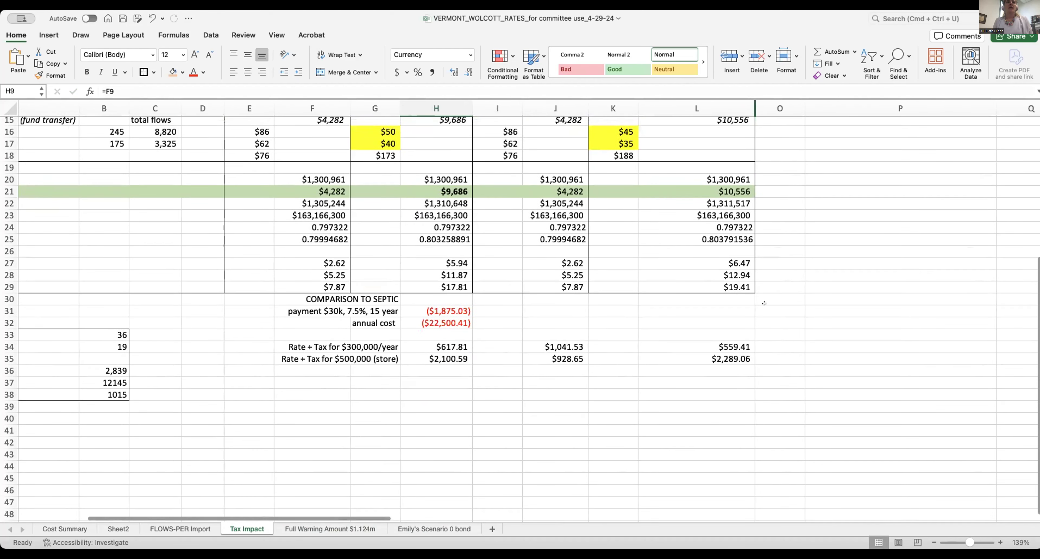
scroll(764, 303, "up", 6)
- Enter a capitalized heading in P6 that names the scenario by its author's first name
left_click(795, 187)
scroll(734, 199, "left", 6)
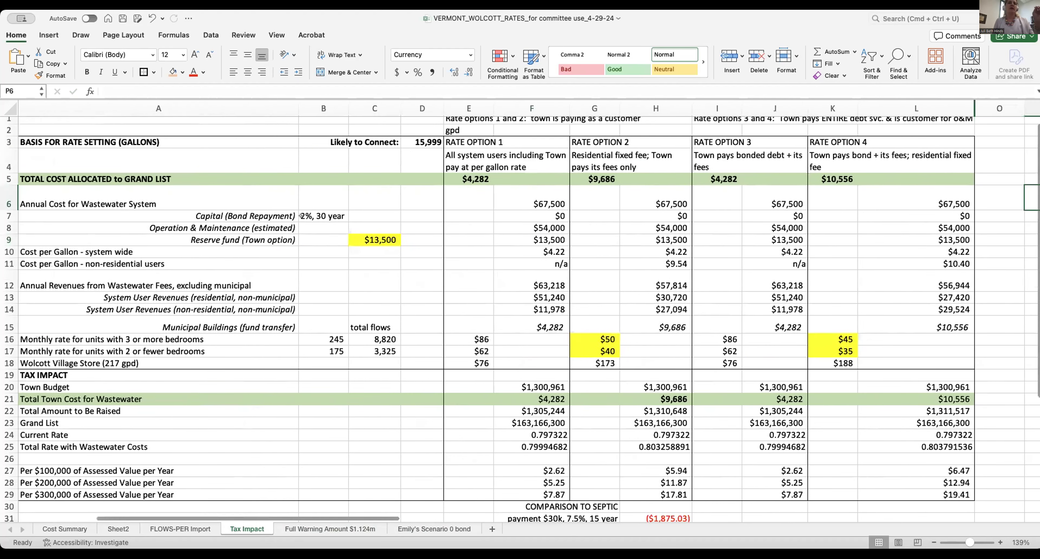
scroll(569, 235, "right", 6)
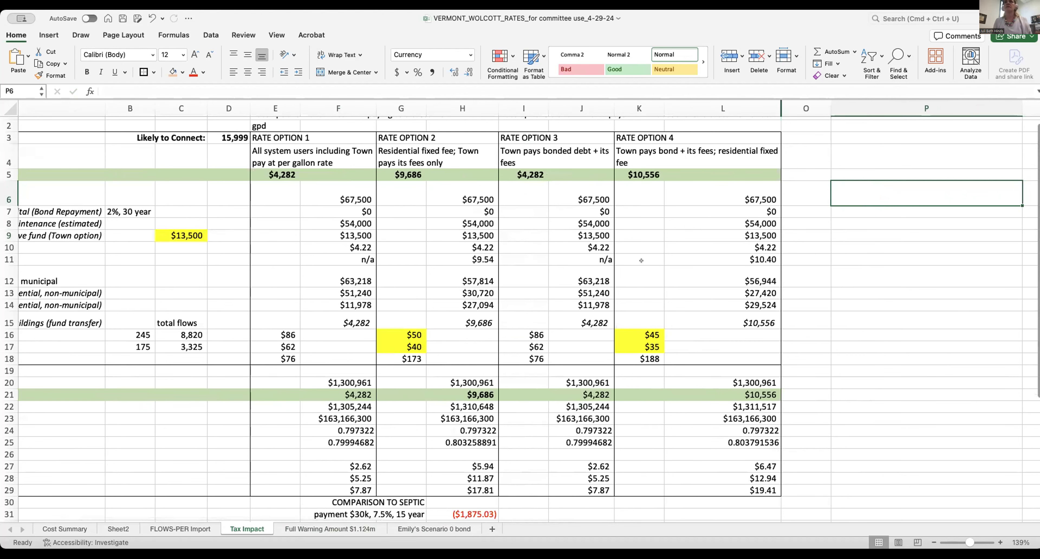
scroll(650, 260, "left", 5)
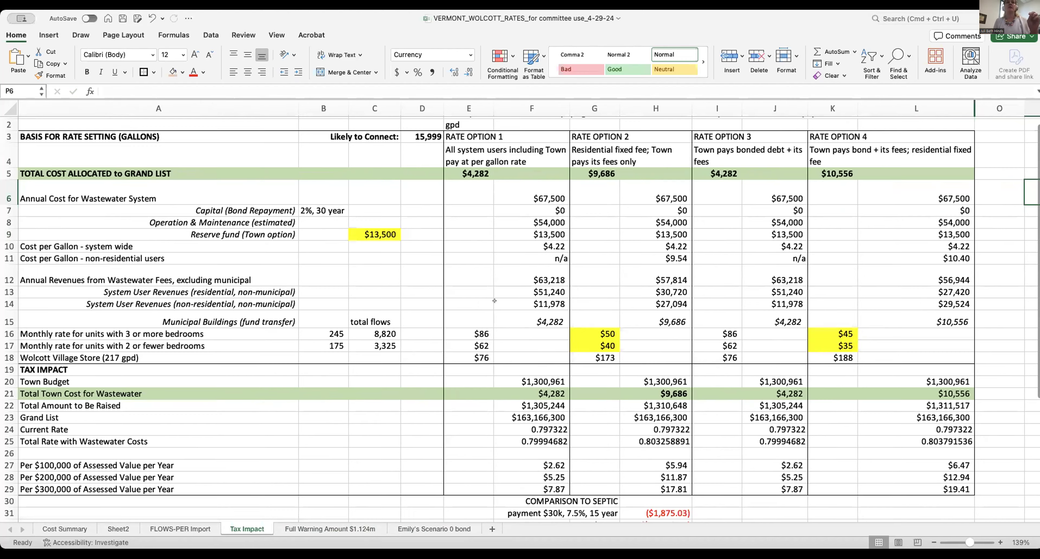
scroll(521, 295, "right", 5)
type("EMI")
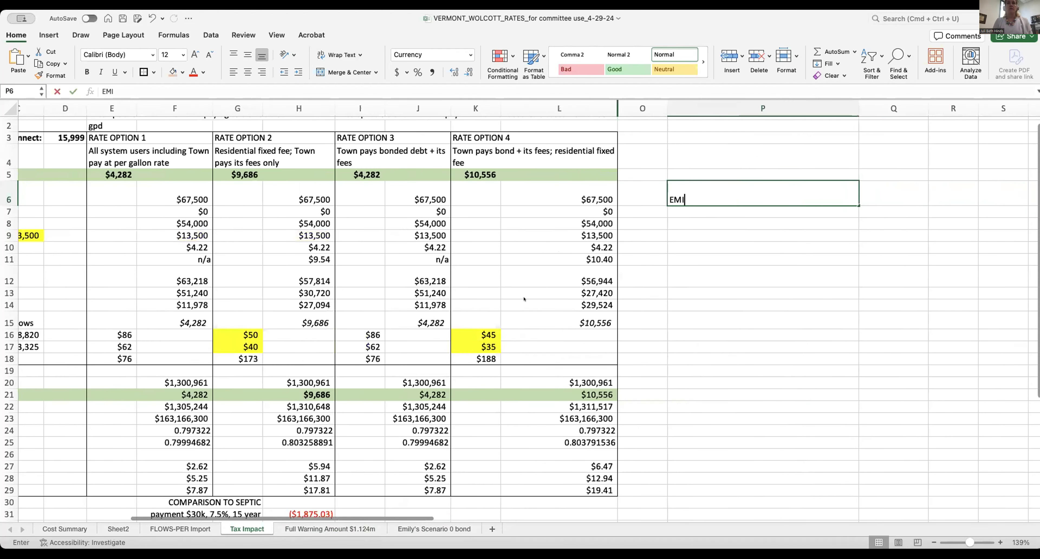
type("LY'S SCENAIOR")
key("Return")
key("Up")
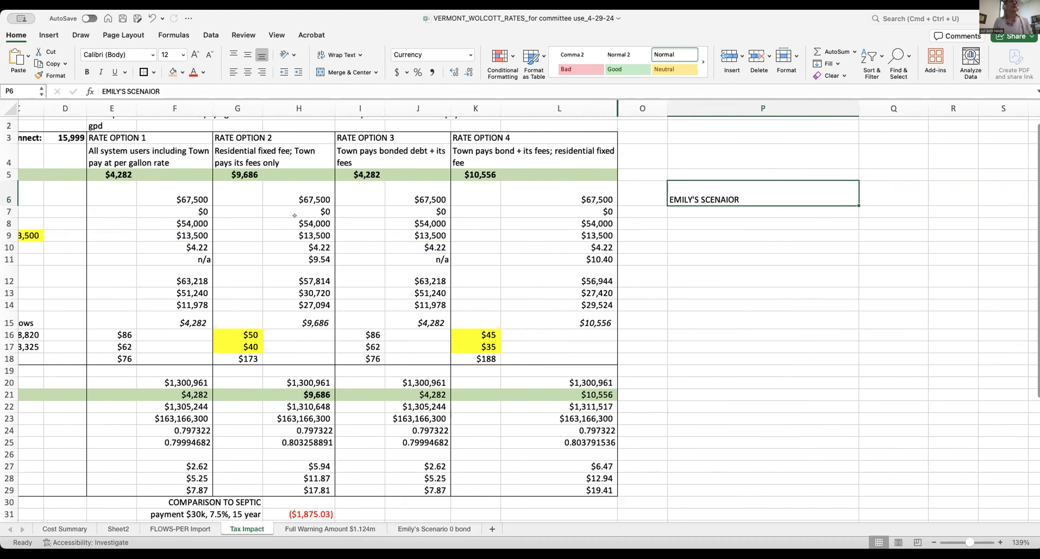
- Correct the spelling of the last word of the heading in P6 to SCENARIO
left_click(168, 93)
key("BackSpace")
key("BackSpace")
key("BackSpace")
type("r8")
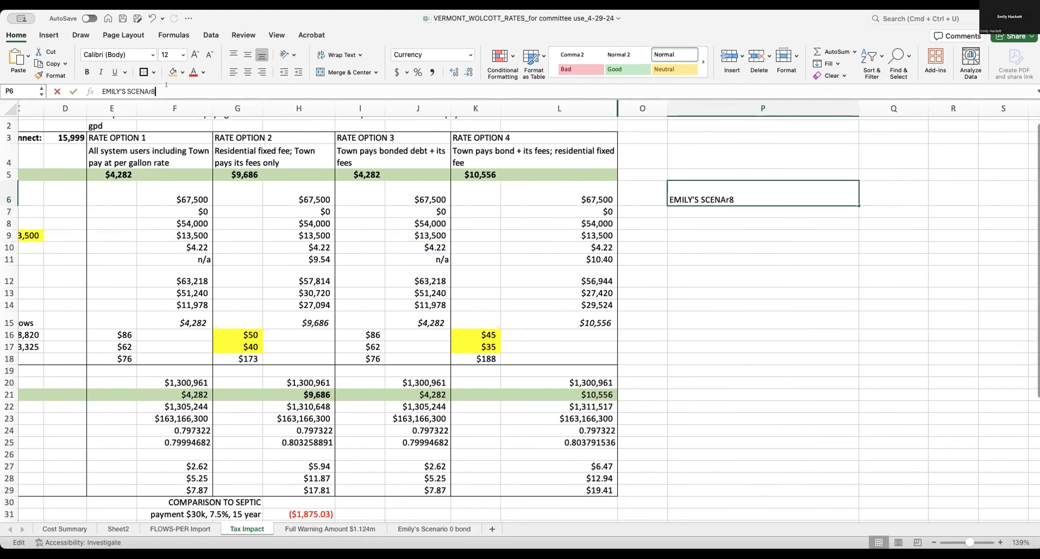
key("BackSpace")
key("BackSpace")
type("RIO")
key("Return")
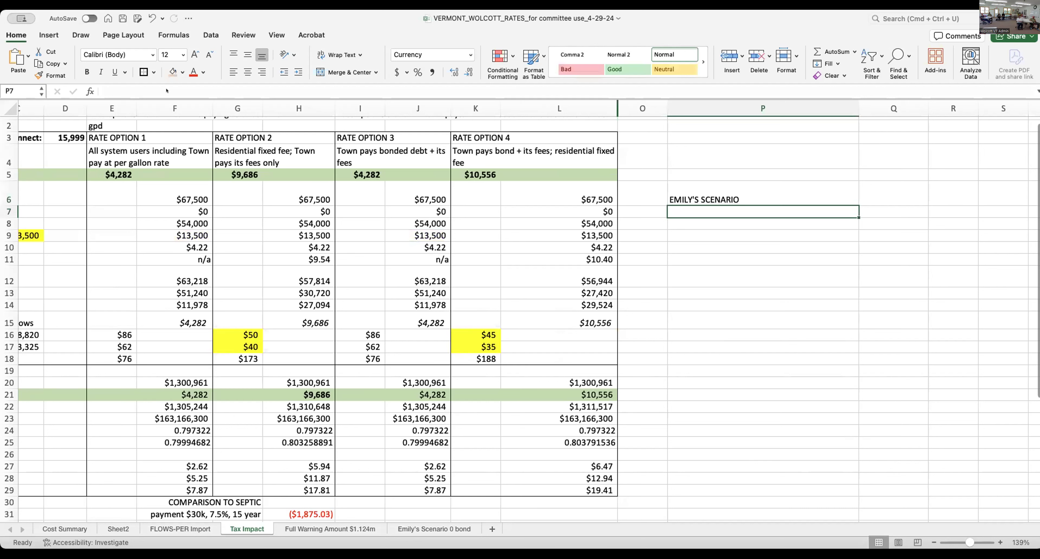
- List OPTION 1 to OPTION 4 in P7:P10 below the scenario heading and narrow column P
type("OPTION 1")
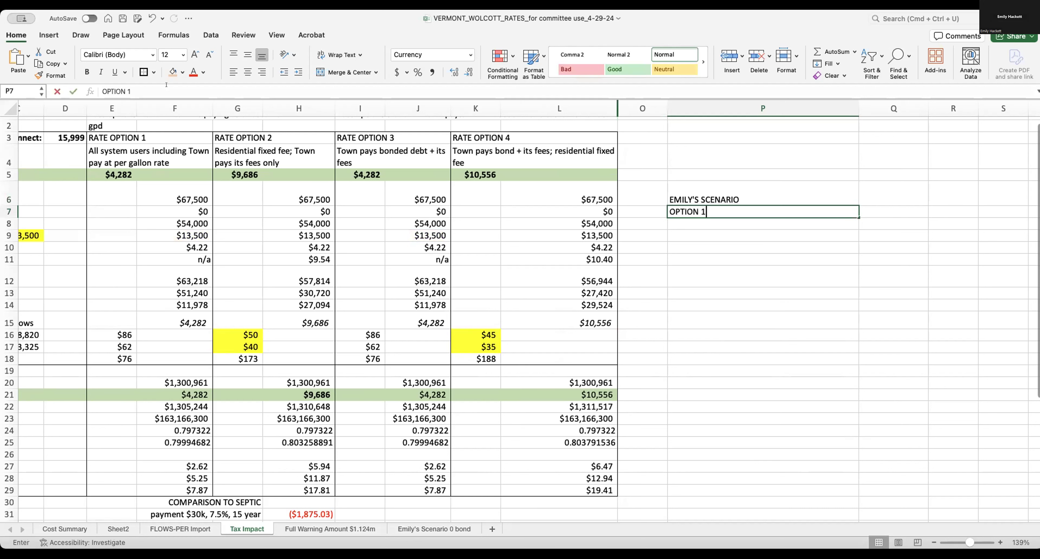
key("Return")
type("O")
key("BackSpace")
type("OPTION 2")
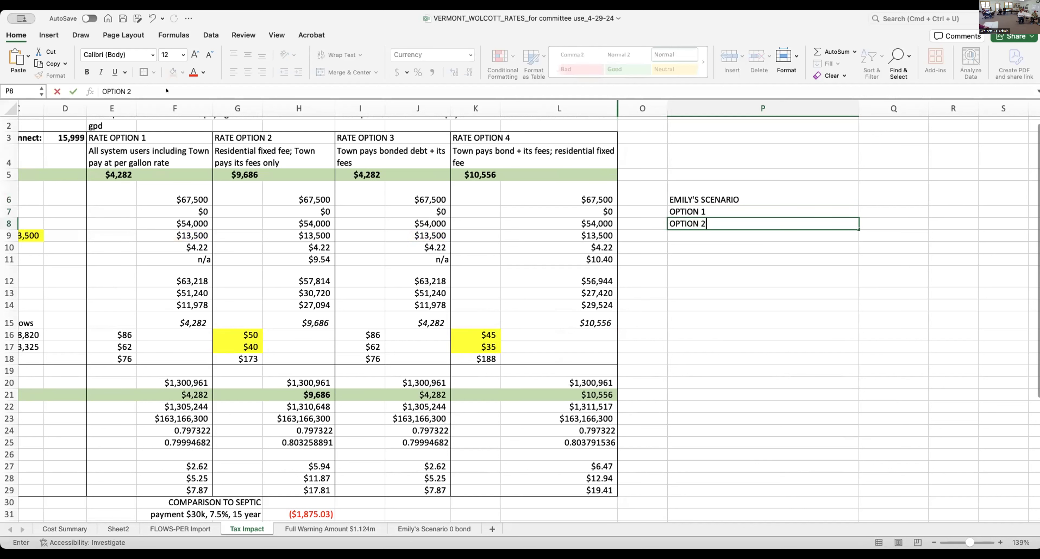
key("Return")
type("OPTION 3")
key("Return")
type("OPTION 4")
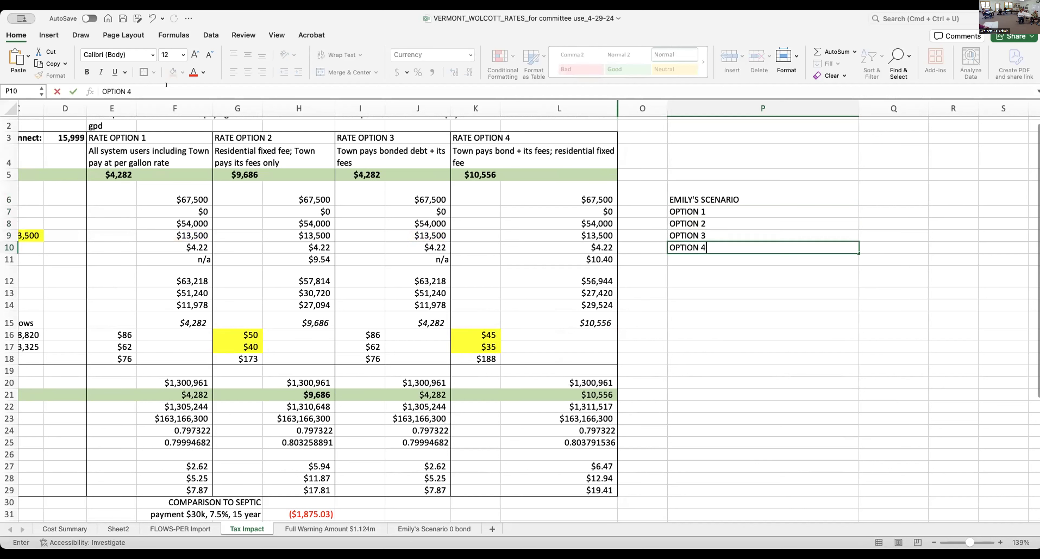
key("Return")
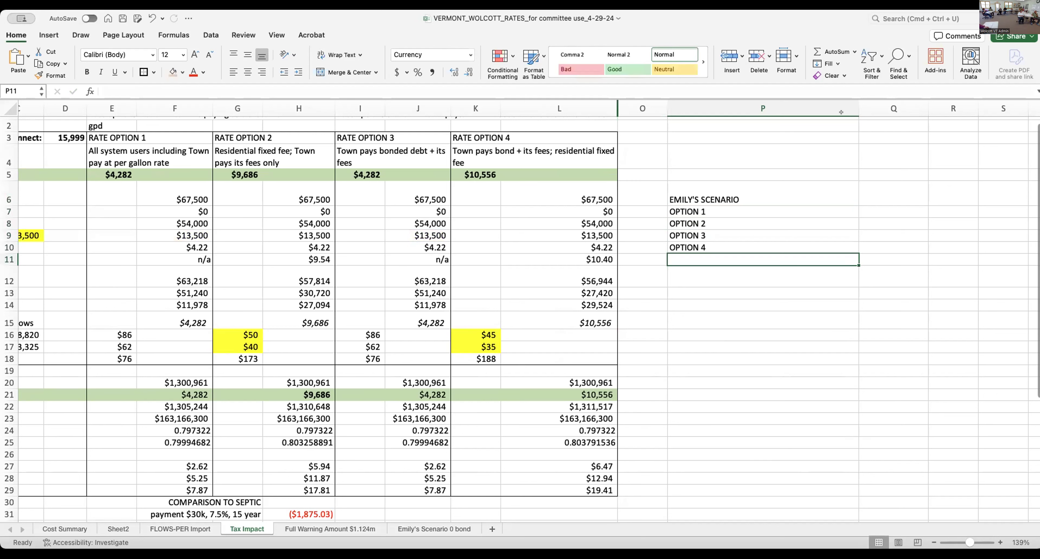
left_click_drag(858, 109, 766, 112)
- Enter the column heading "Single Family in Village sewer bill per month" in Q6
left_click(770, 189)
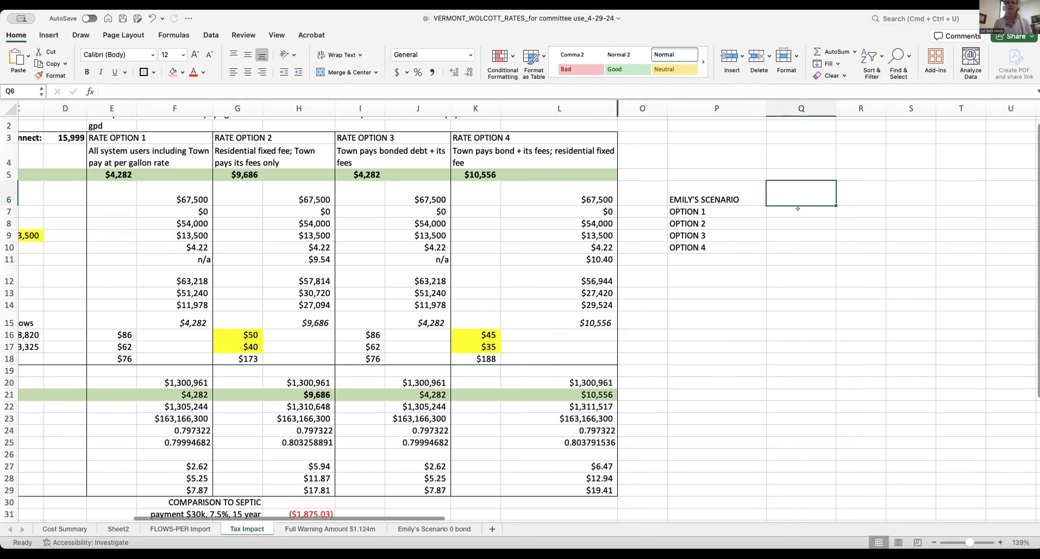
type("SINGLE")
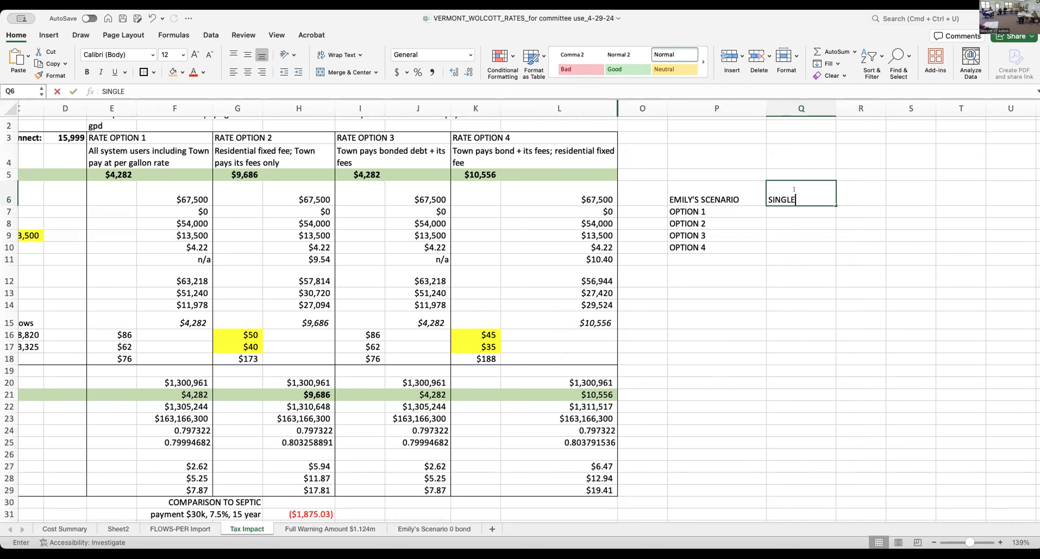
key("BackSpace")
key("BackSpace")
key("BackSpace")
key("BackSpace")
key("BackSpace")
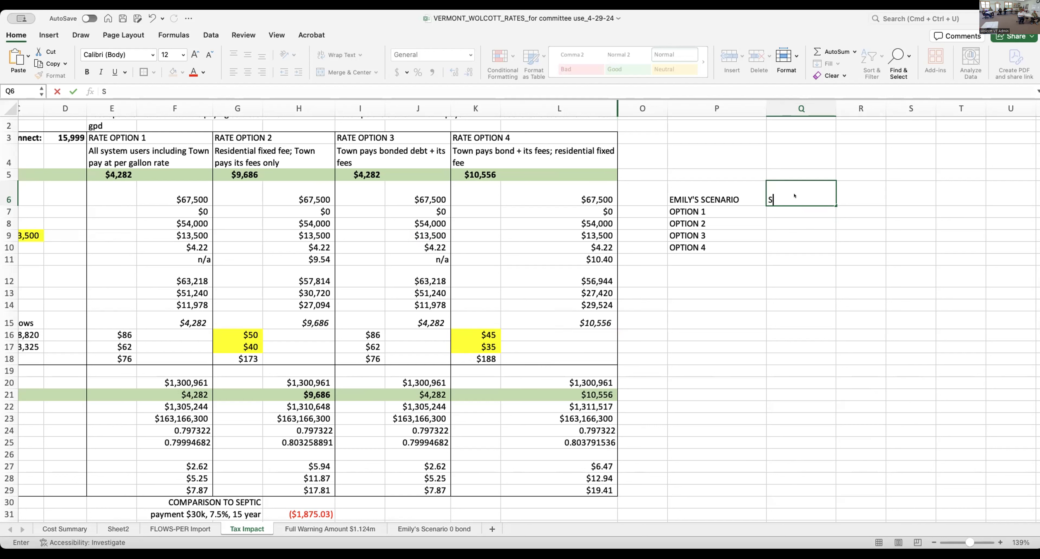
type("ingle Family ")
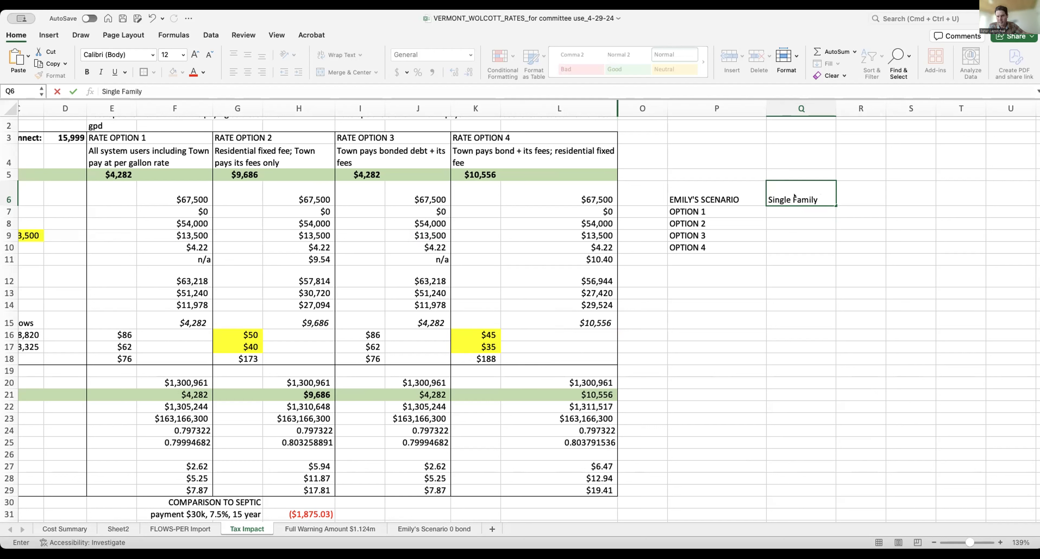
type("in Vil")
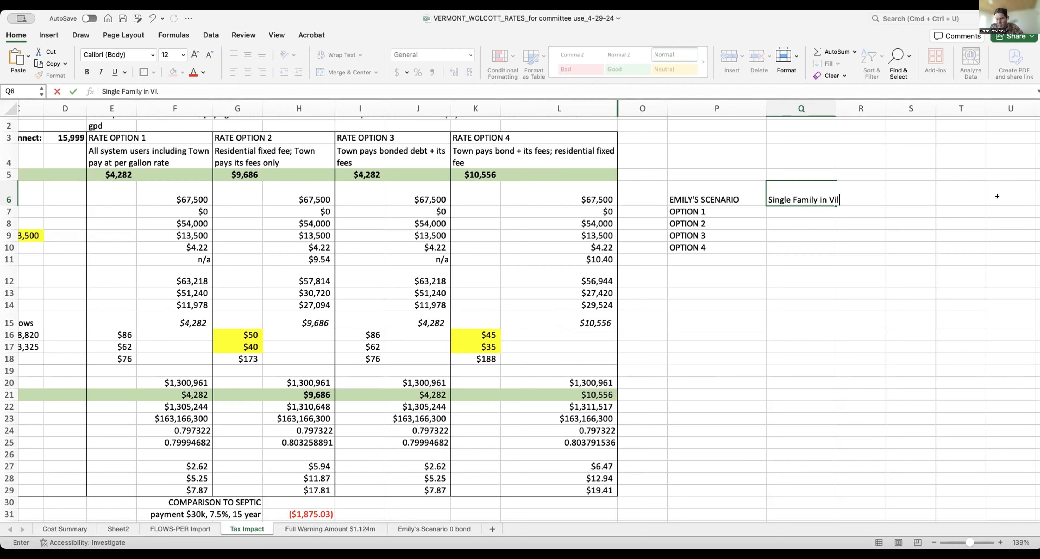
type("lage sewer bill per month")
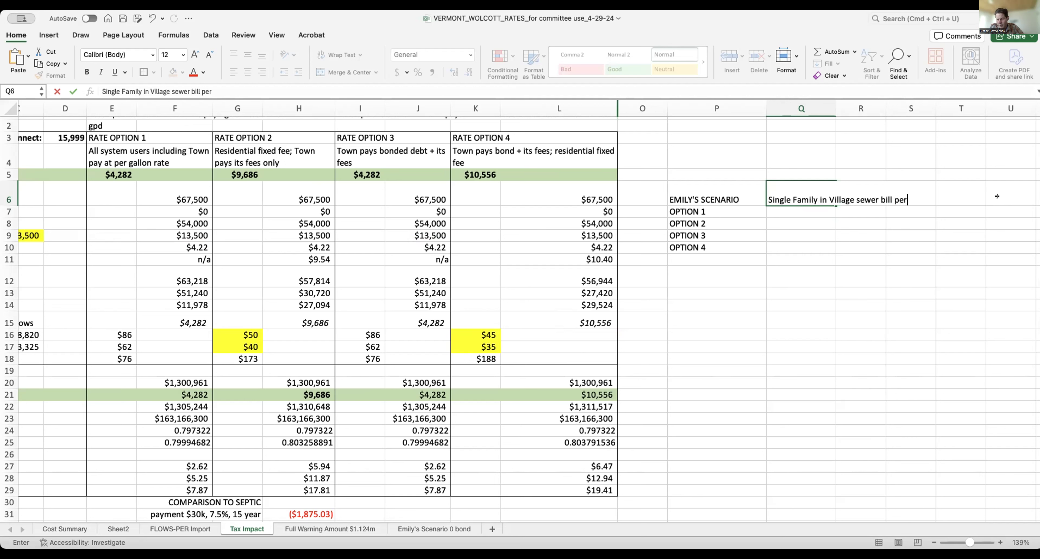
key("Return")
- Add the column headings "Wolcott Store per month" in R6 and "$300k house OUTSIDE village" in S6
key("Up")
key("Right")
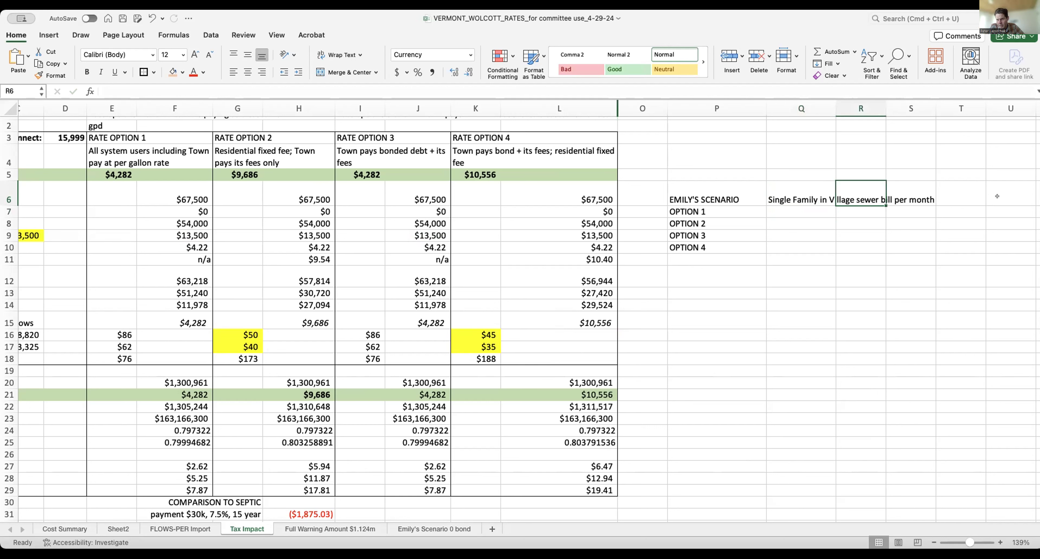
type("Wolcott St")
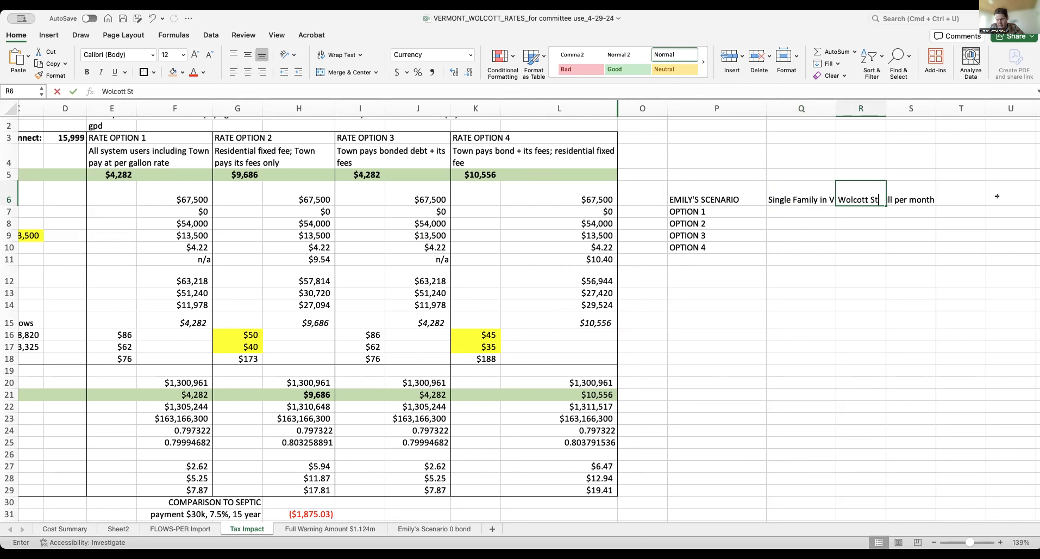
type("ore per month")
key("Return")
key("Up")
key("Right")
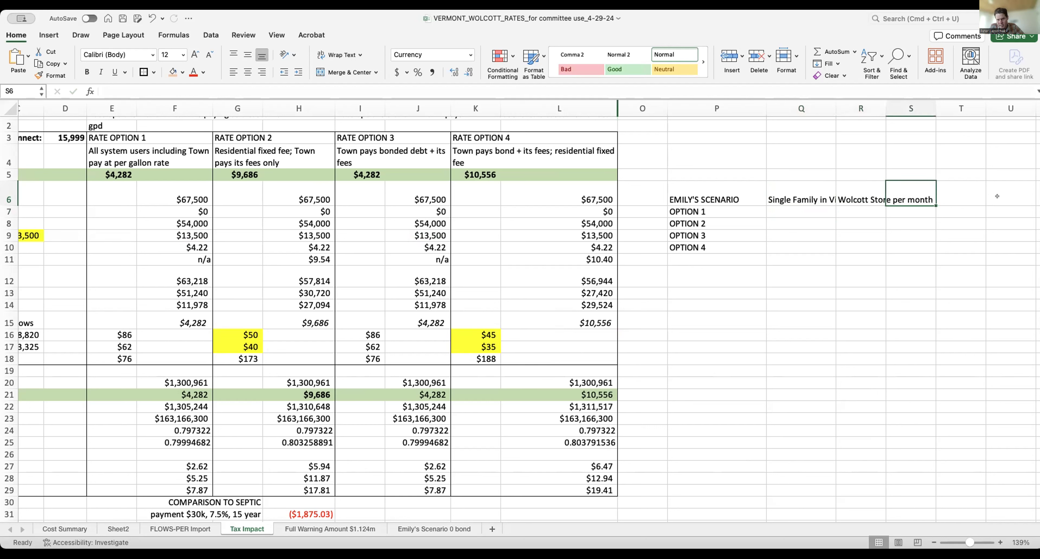
type("$300k")
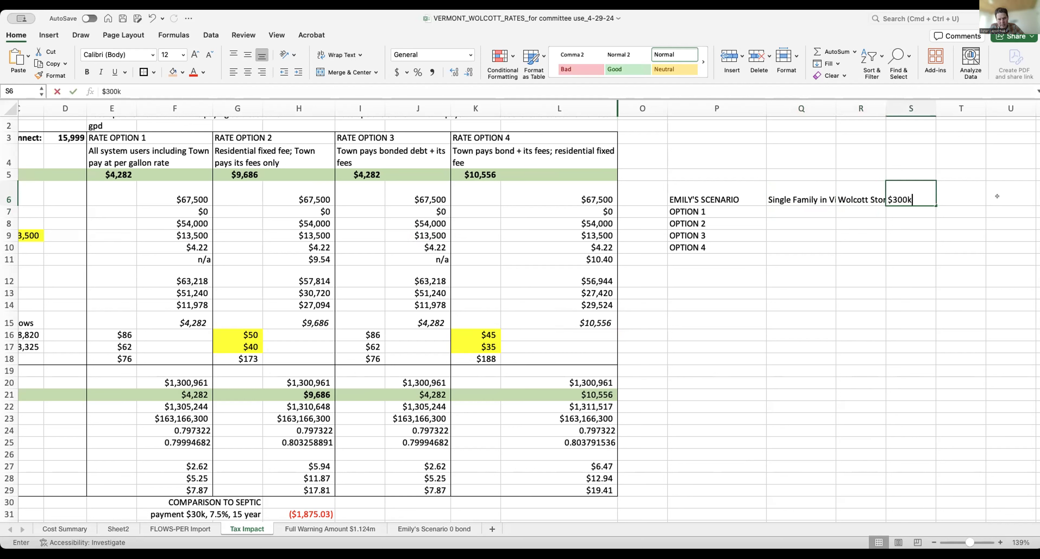
type(" house OUTSIDE village")
key("Return")
- Turn on text wrapping for the column headings in Q6:T6
left_click_drag(791, 190, 938, 182)
key("super+1")
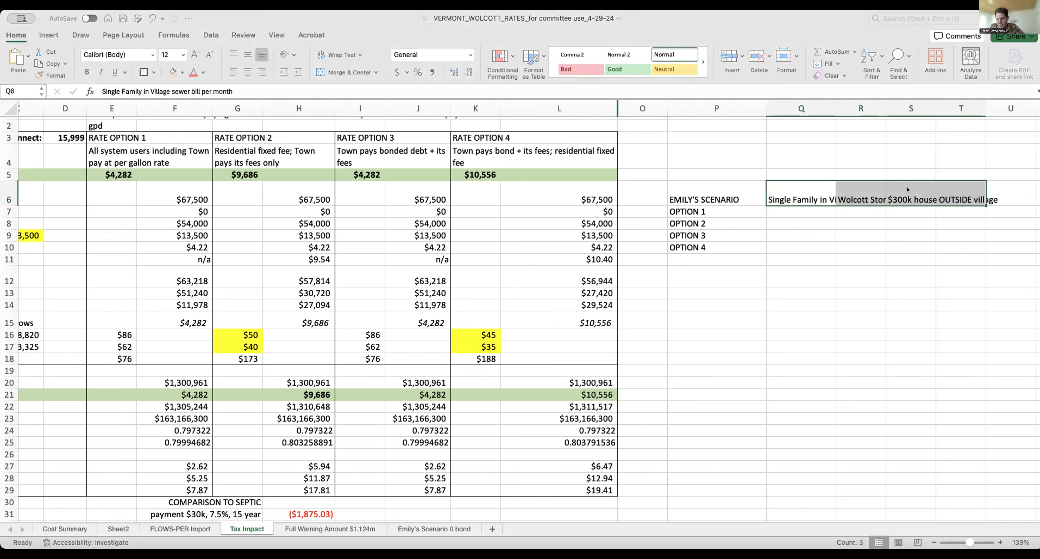
left_click(395, 276)
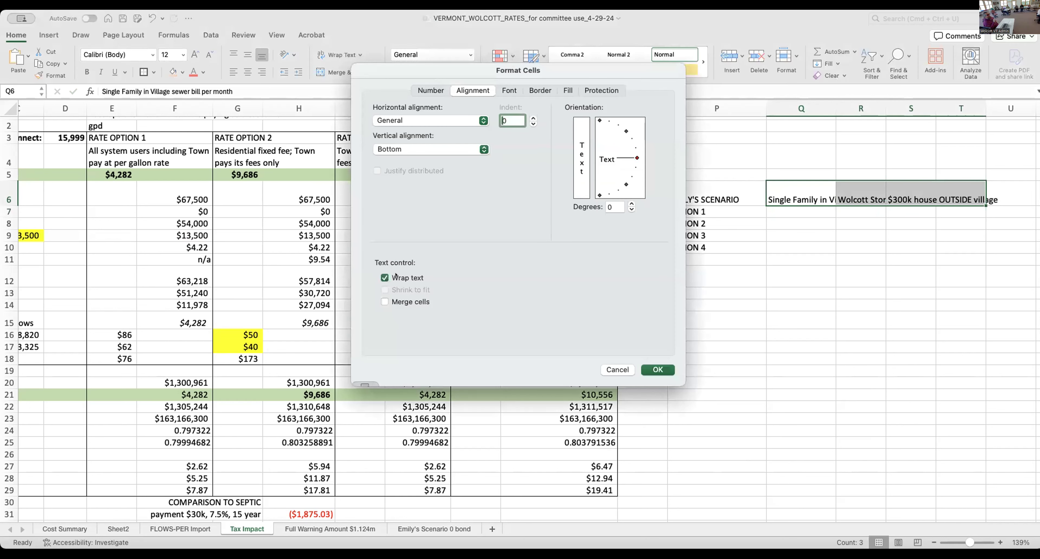
left_click(658, 369)
left_click(859, 211)
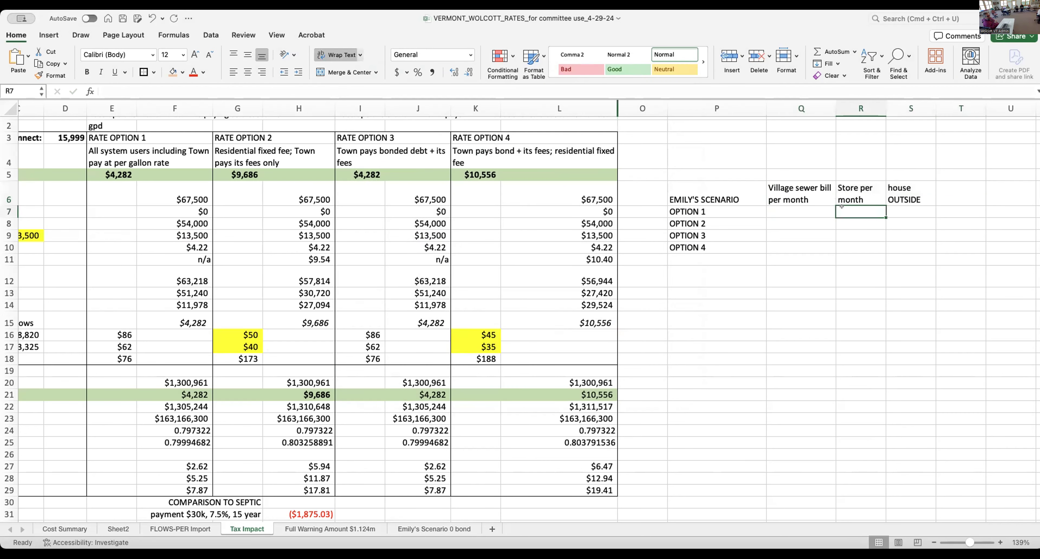
- Widen columns R and S for their headings and link Q7 to the Option 1 village bill in E16
left_click_drag(937, 109, 983, 106)
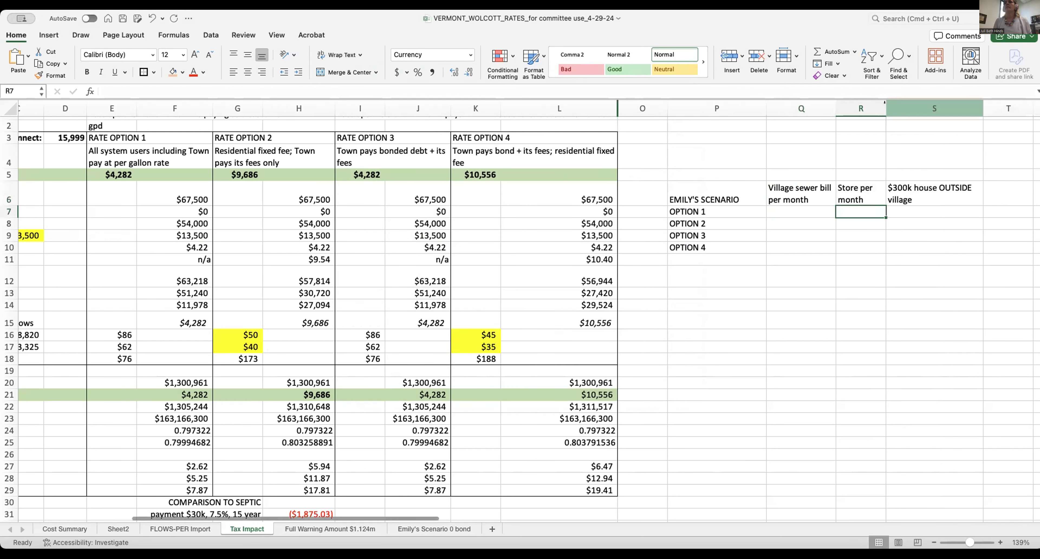
left_click_drag(886, 109, 930, 109)
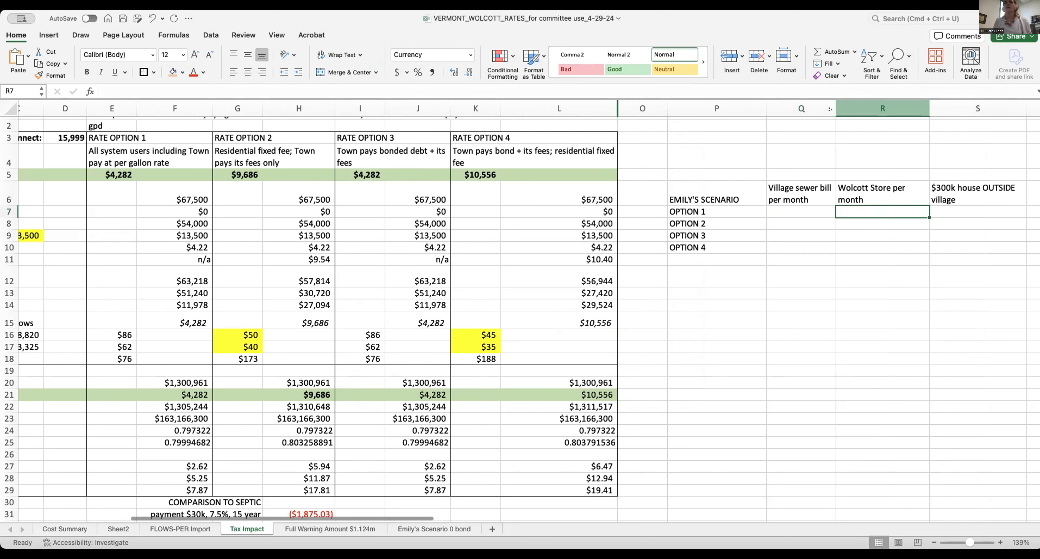
left_click(778, 207)
type("=")
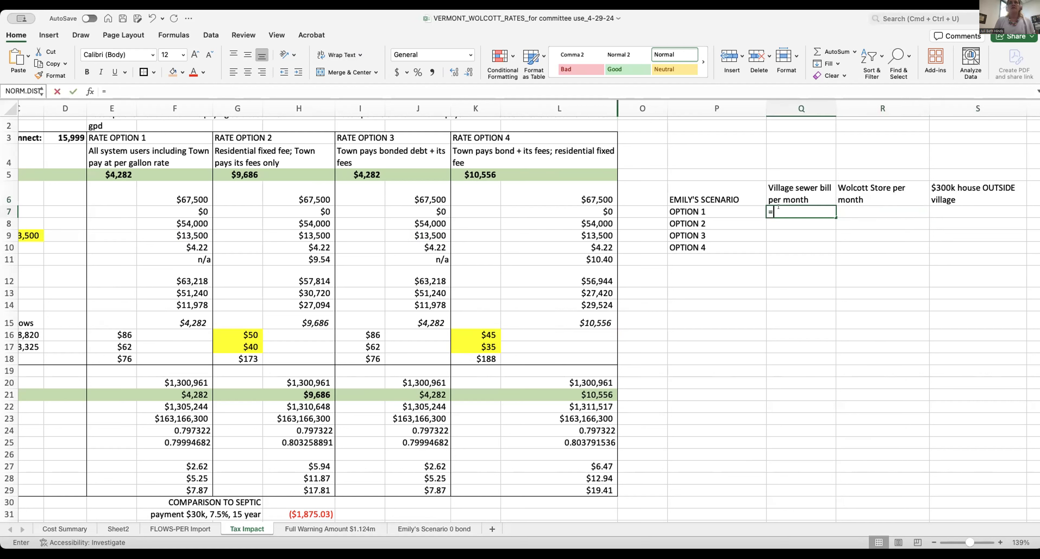
left_click(248, 346)
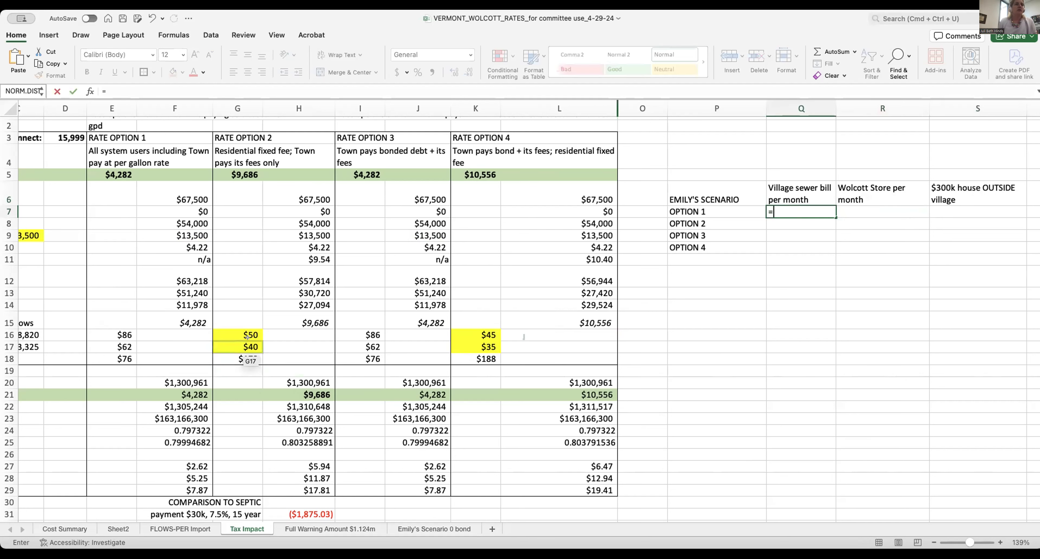
left_click(118, 332)
key("Return")
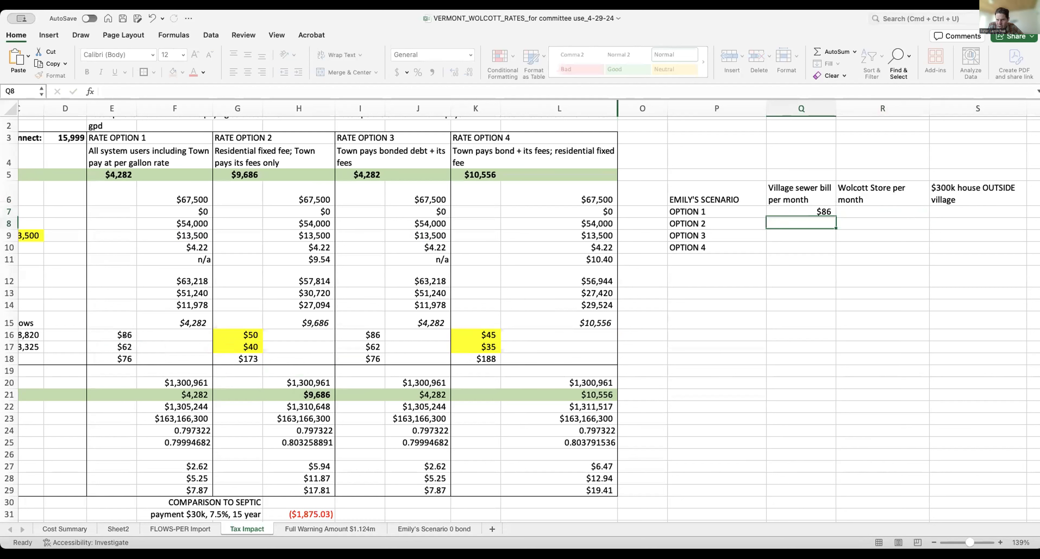
type("=")
left_click(111, 346)
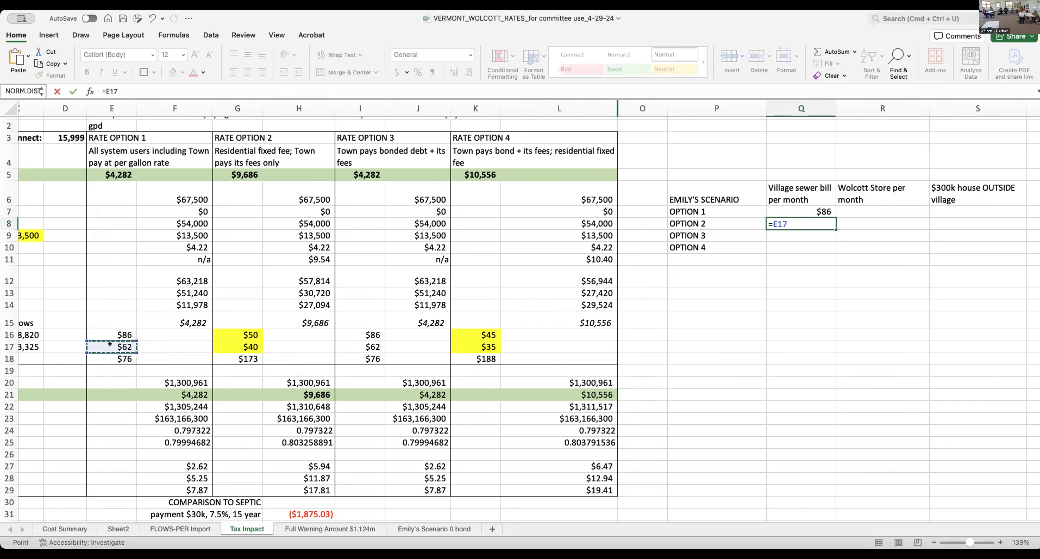
key("Escape")
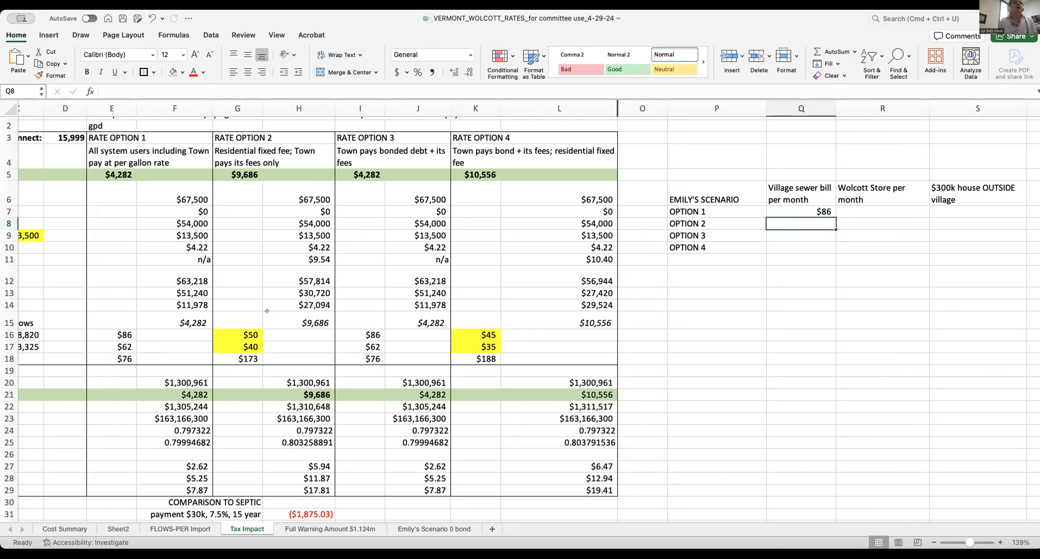
- Set the Option 2 fixed fees to $40 in G16 and $25 in G17
left_click(247, 333)
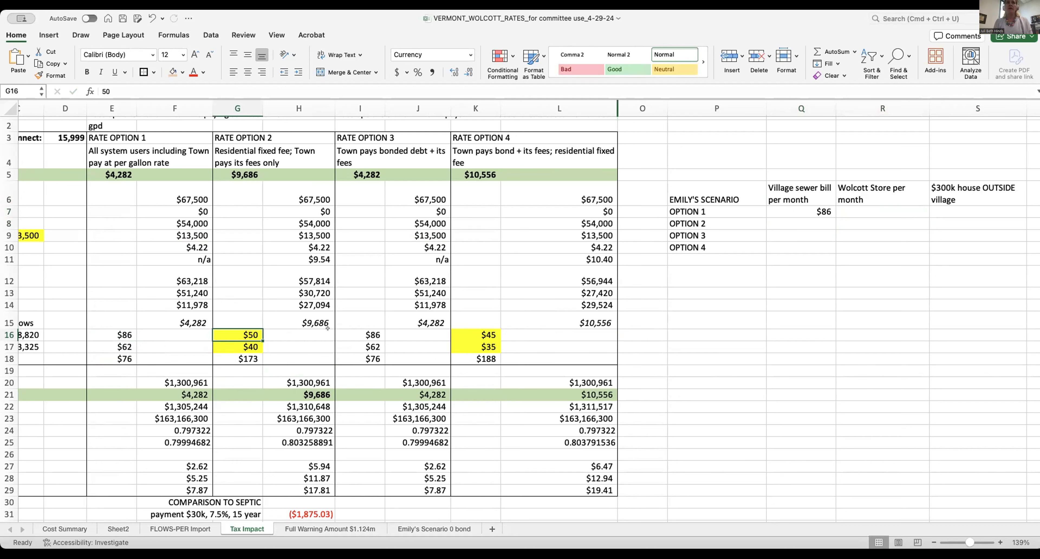
type("40")
key("Return")
type("25")
key("Right")
- Set the Option 4 fixed fees to $40 in K16 and $25 in K17
key("Right")
key("Right")
key("Right")
key("Up")
type("40")
key("Return")
type("25")
key("Tab")
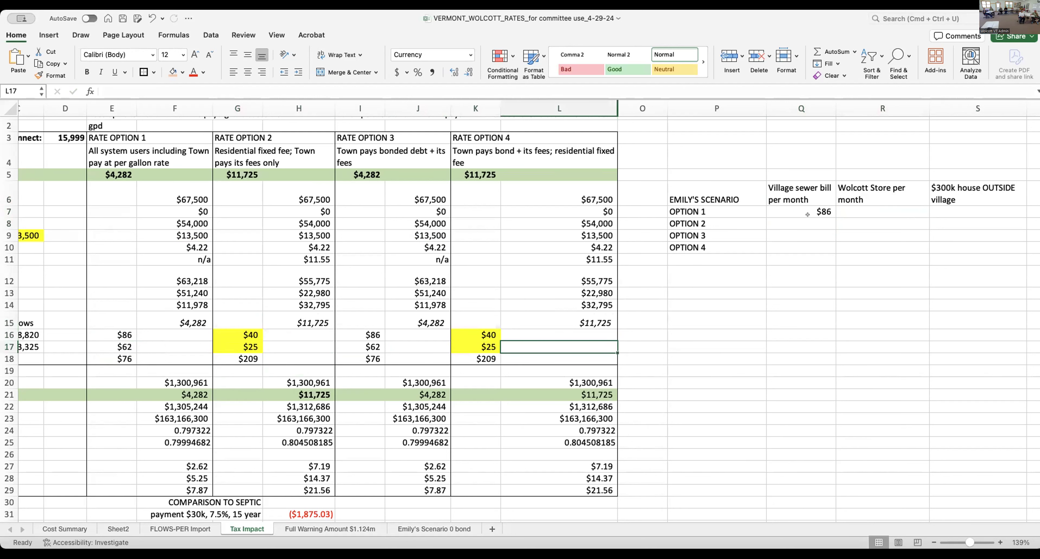
- Fill in the village sewer bills for Options 2 to 4 in Q8:Q10 with 40, 86 and 40
left_click(804, 222)
type("40")
key("Return")
type("25")
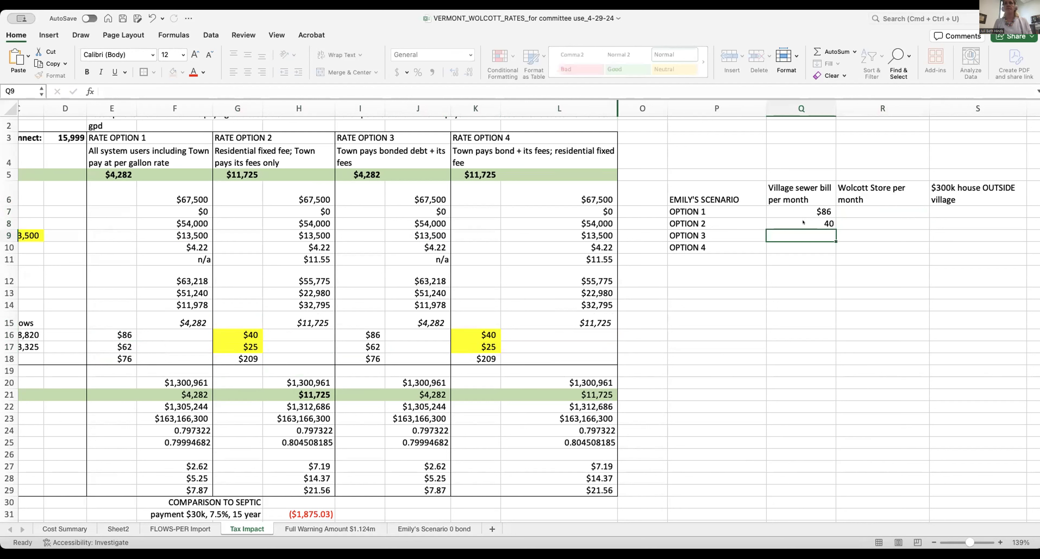
type("86")
key("Return")
type("40")
key("Return")
- Enter the Wolcott Store monthly bills for Options 1 to 4 in R7:R10 as $76, $209, $76 and $209
key("Up")
key("Right")
key("Right")
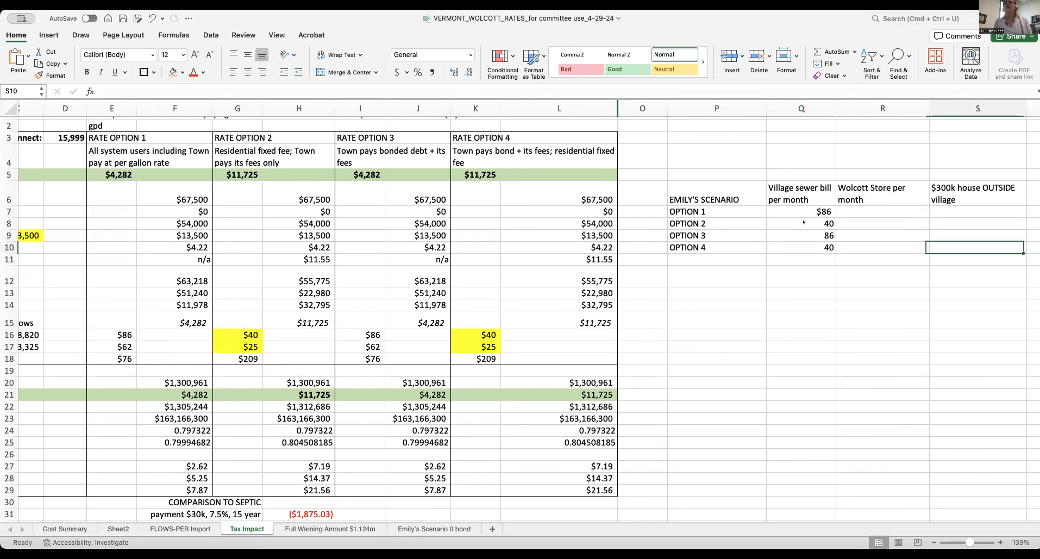
key("Up")
key("Up")
key("Left")
key("Up")
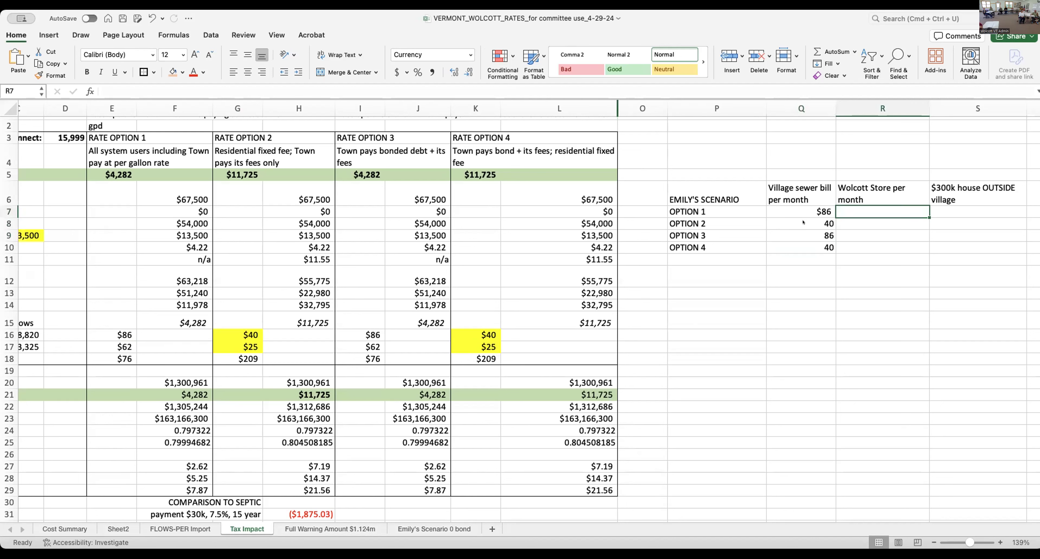
type("76")
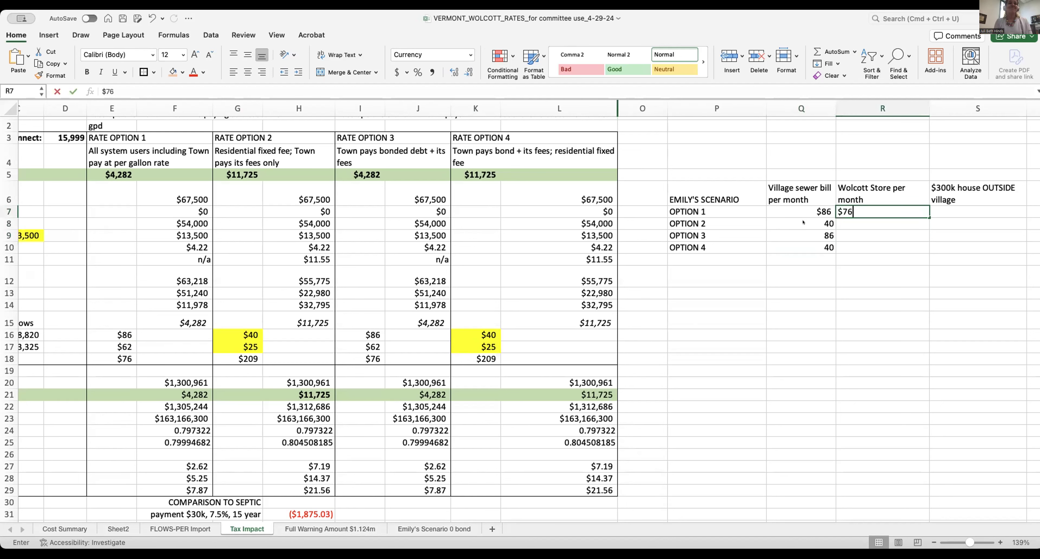
key("Return")
type("$209")
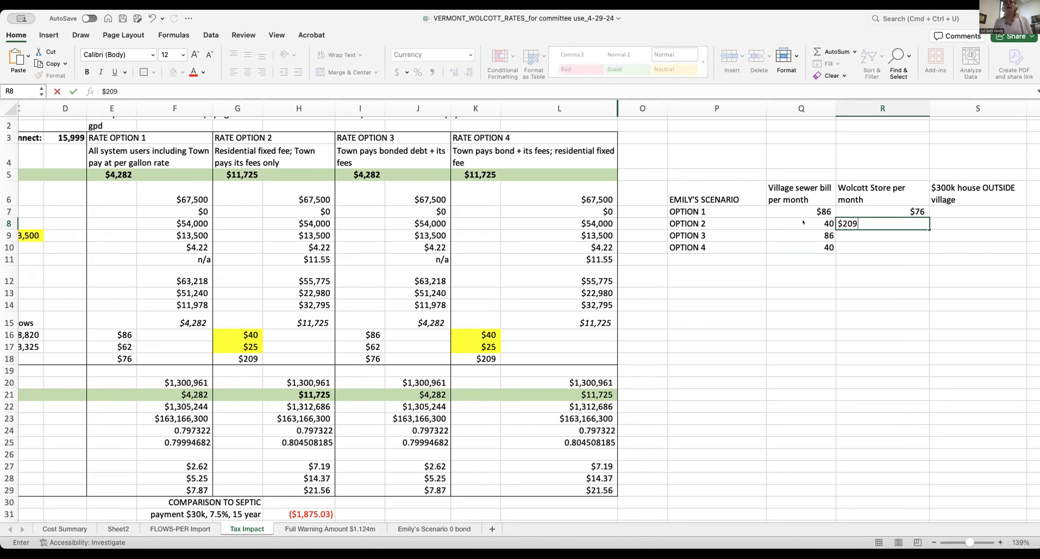
key("Return")
type("76")
key("Return")
type("209")
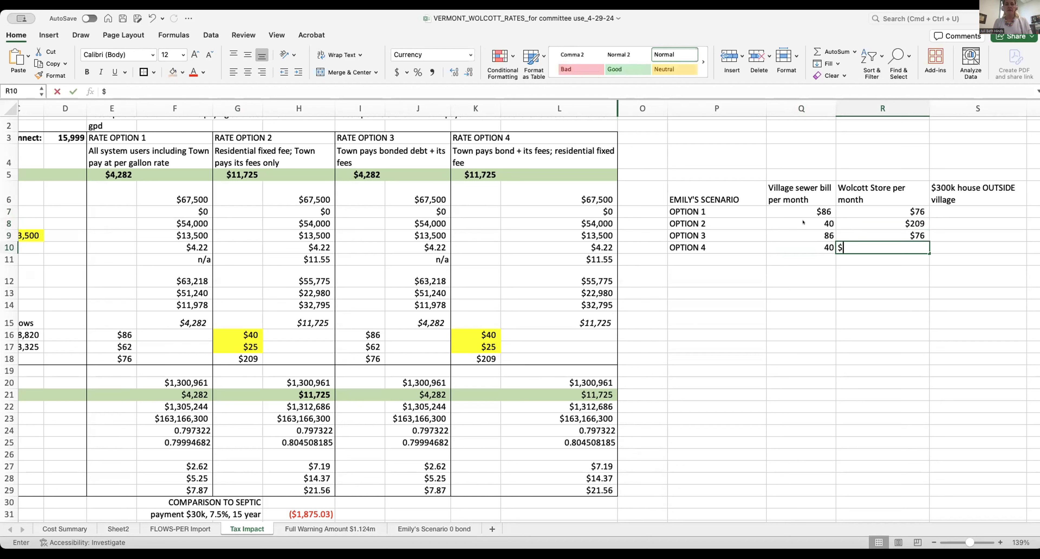
key("Return")
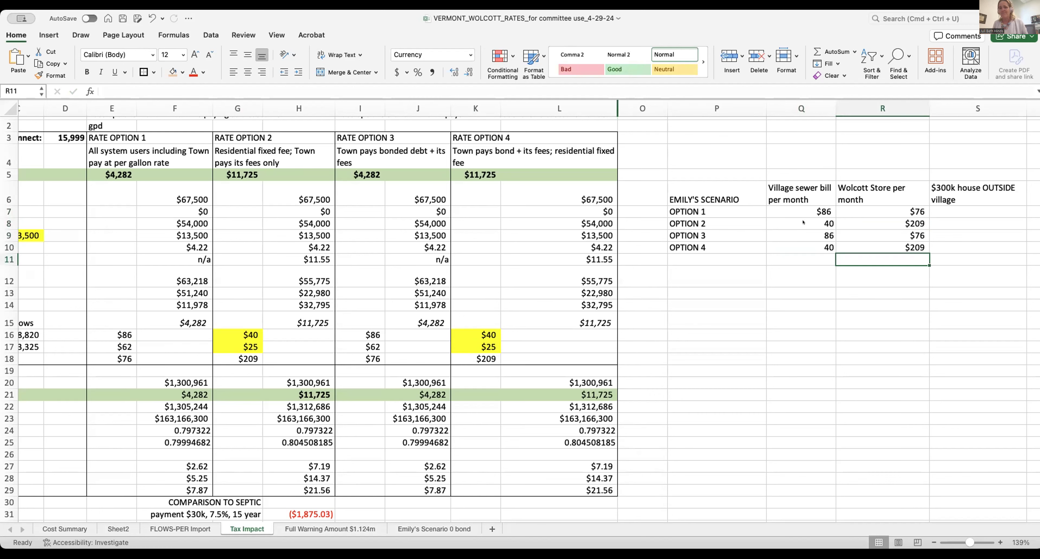
- Try to enter =$7.88 as the Option 1 cost for the $300k house outside the village in S7
scroll(798, 216, "down", 5)
scroll(798, 216, "left", 1)
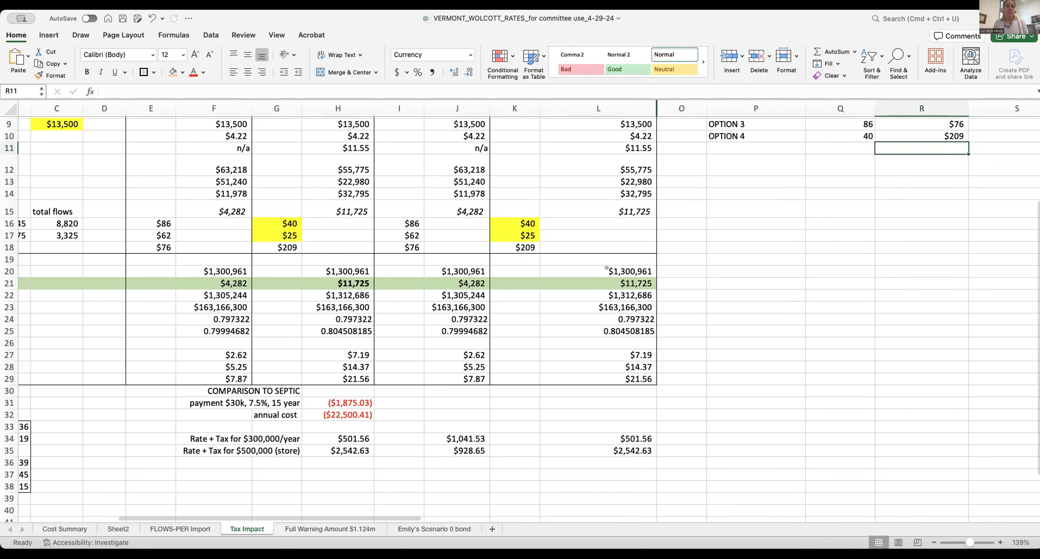
scroll(607, 268, "up", 7)
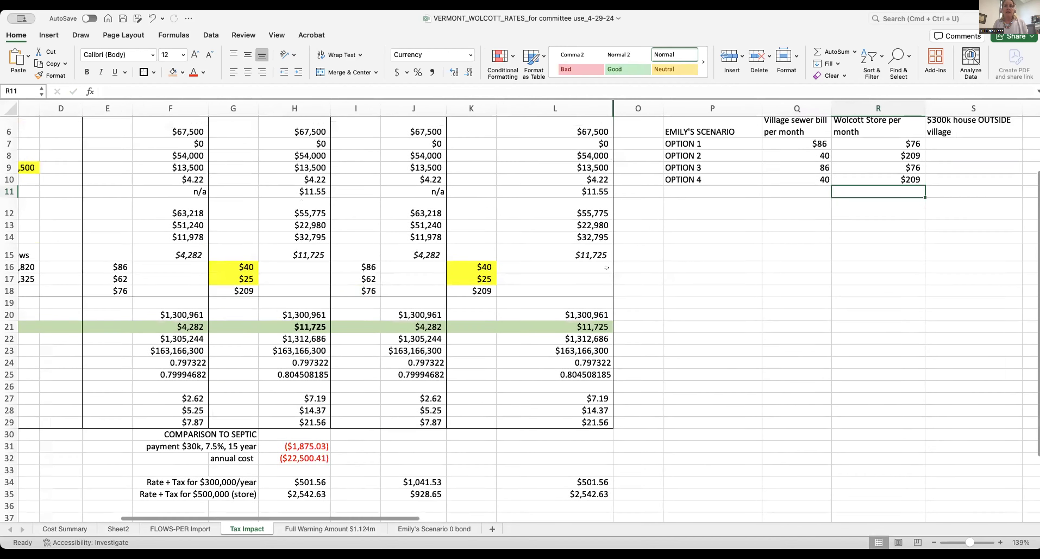
scroll(606, 267, "right", 1)
left_click(987, 206)
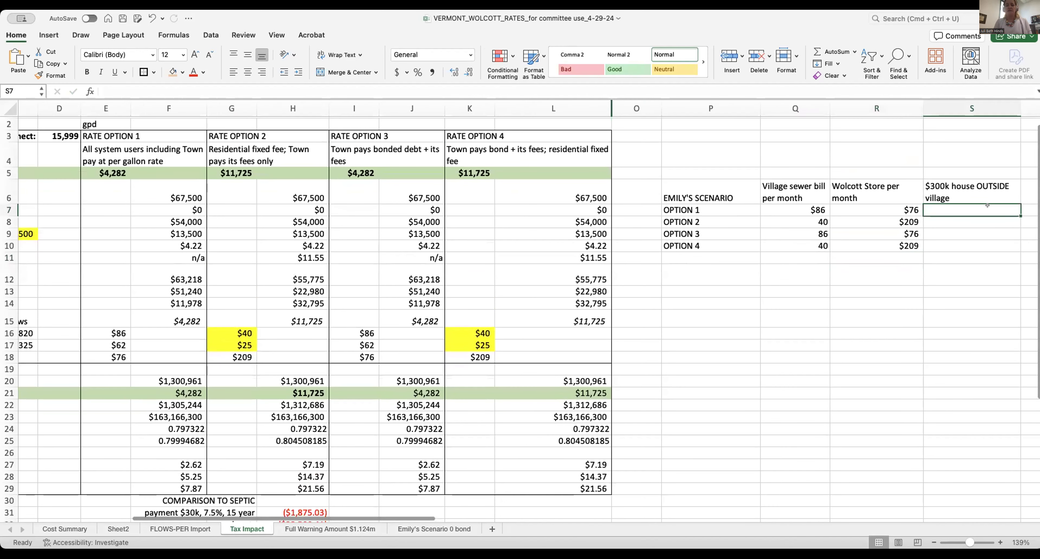
type("=$")
key("BackSpace")
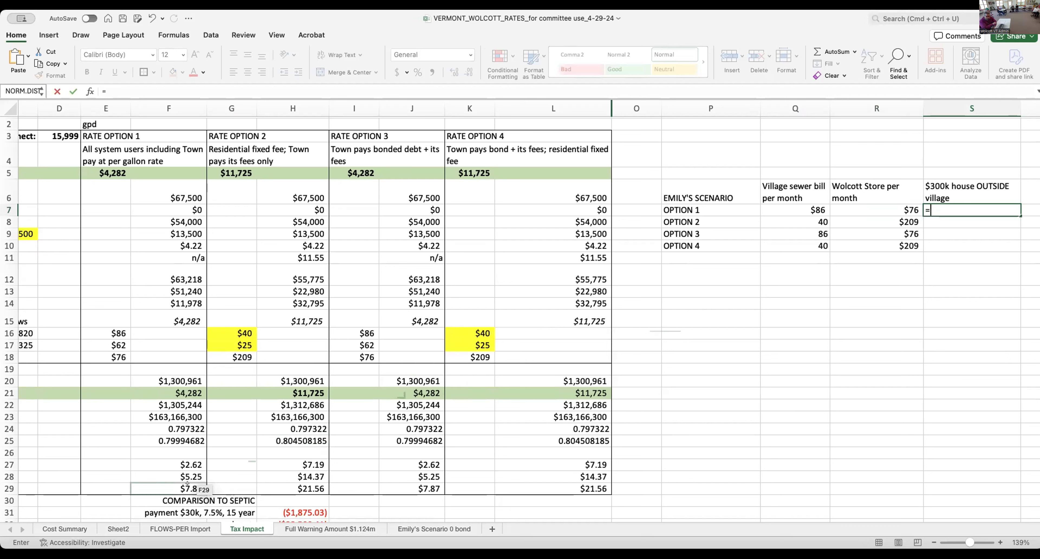
type("$7.88")
key("Return")
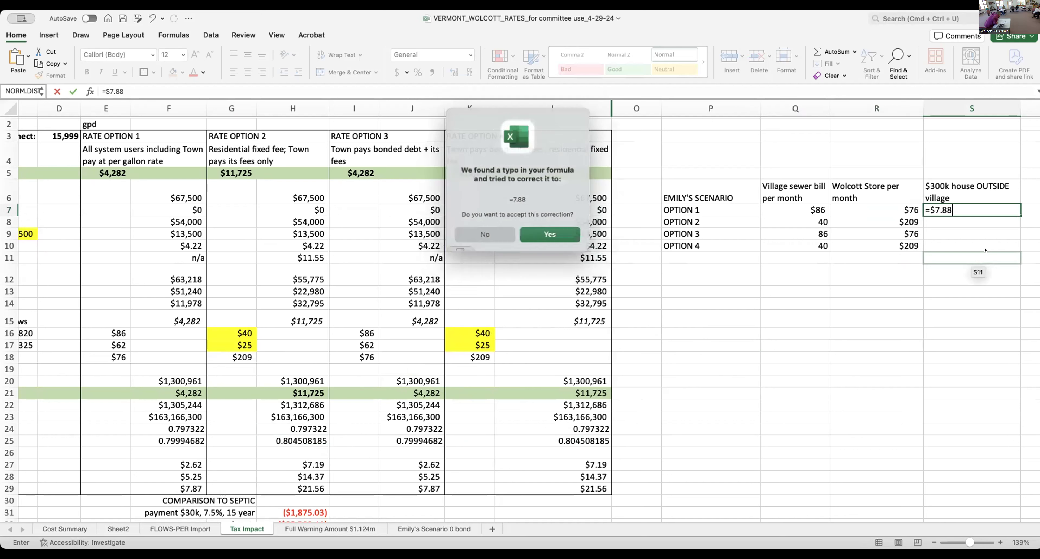
key("Escape")
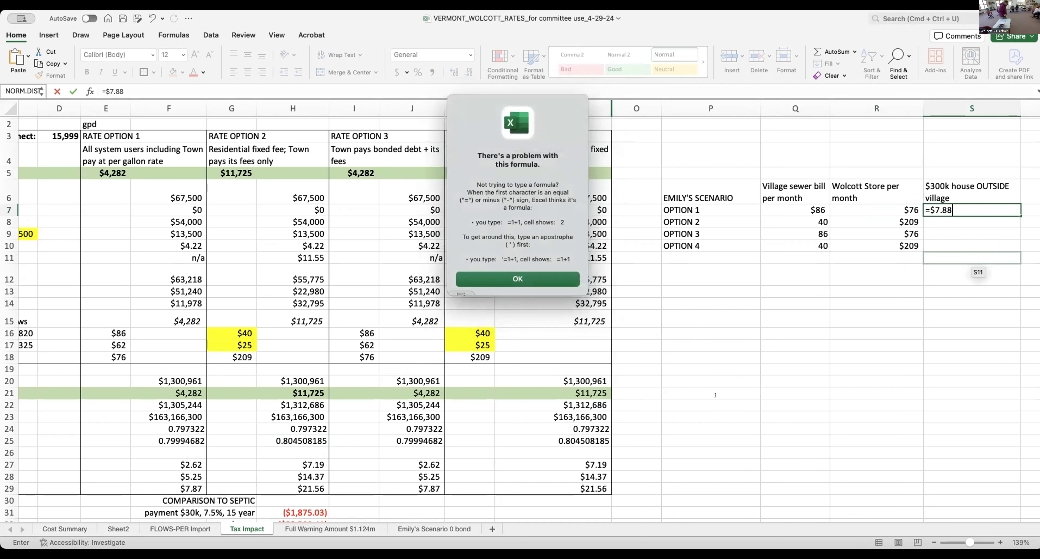
left_click(508, 285)
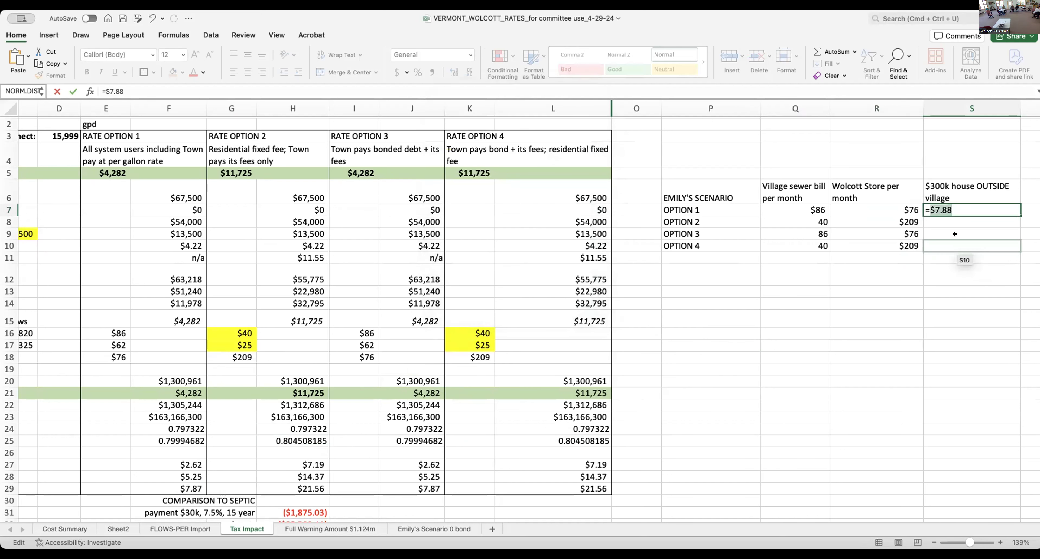
key("Escape")
key("Left")
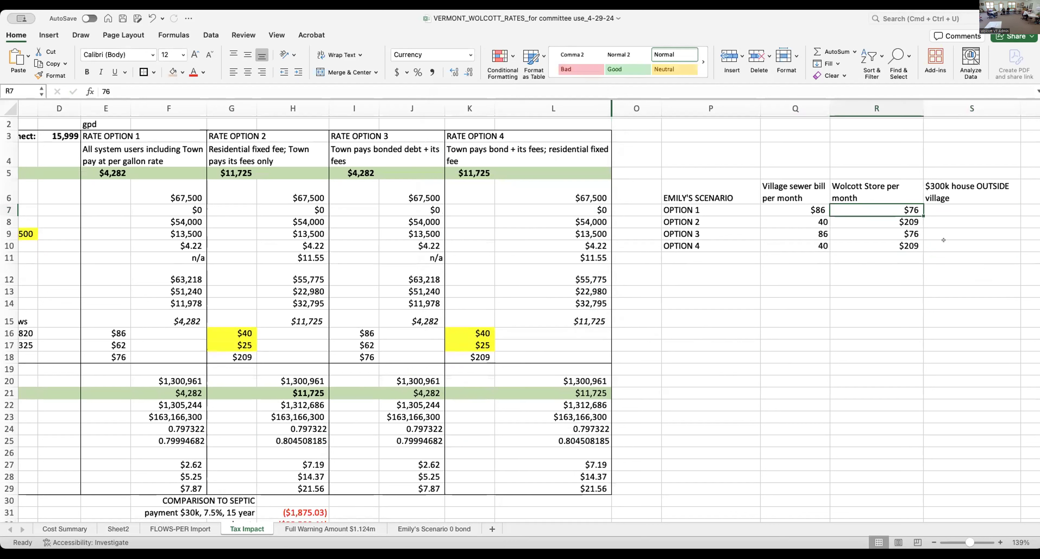
- Try Option 2 fixed fees of $45 in G16 and $35 in G17
left_click(237, 329)
type("45")
key("Return")
type("35")
key("Return")
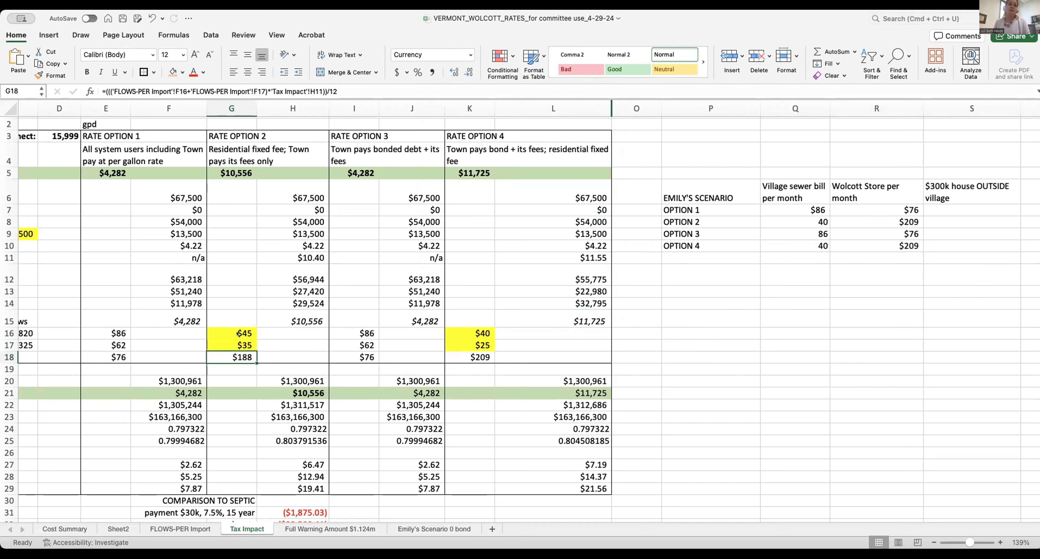
- Set the Option 2 fixed fees back to $40 in G16 and $25 in G17
left_click(239, 332)
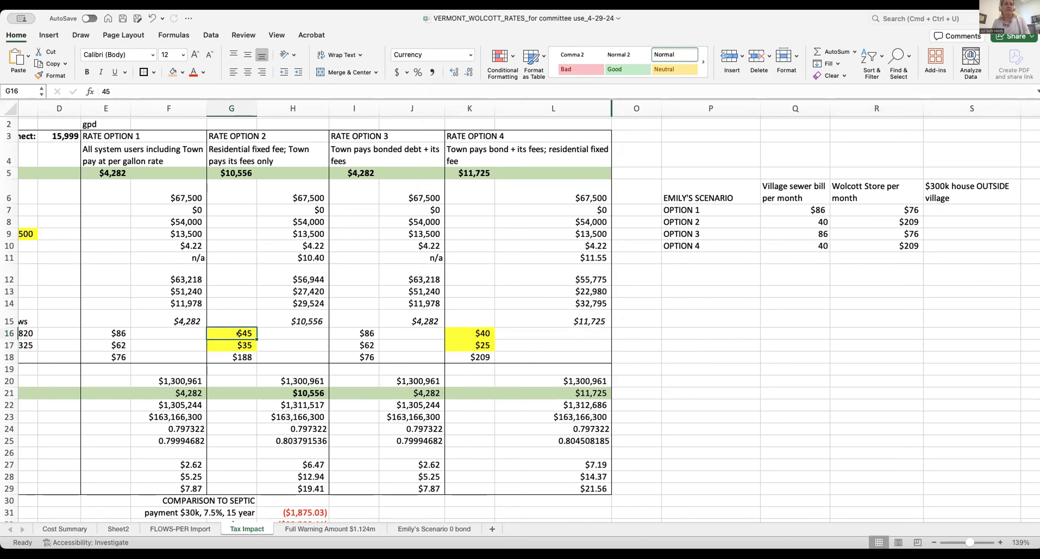
type("40")
key("Return")
type("25")
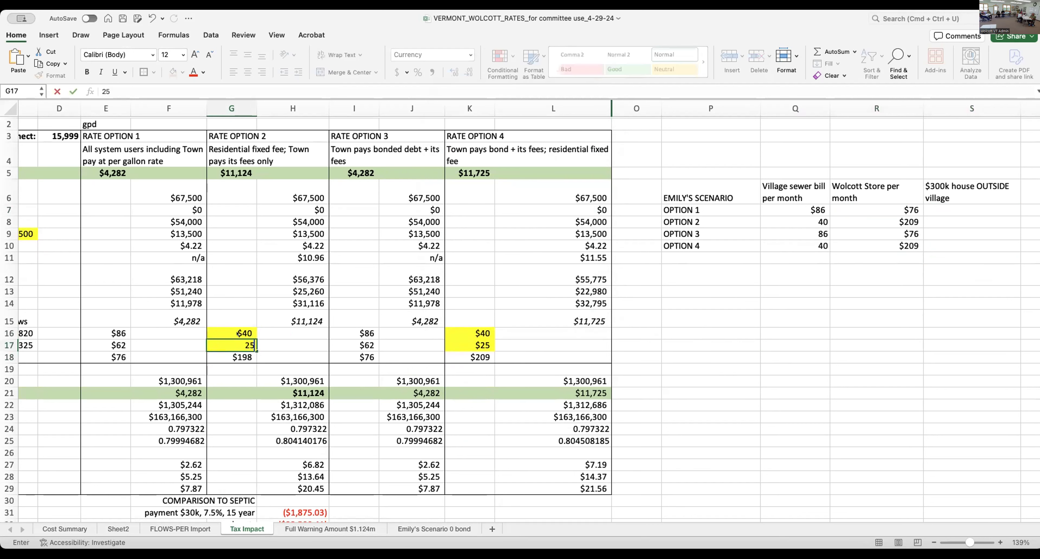
key("Return")
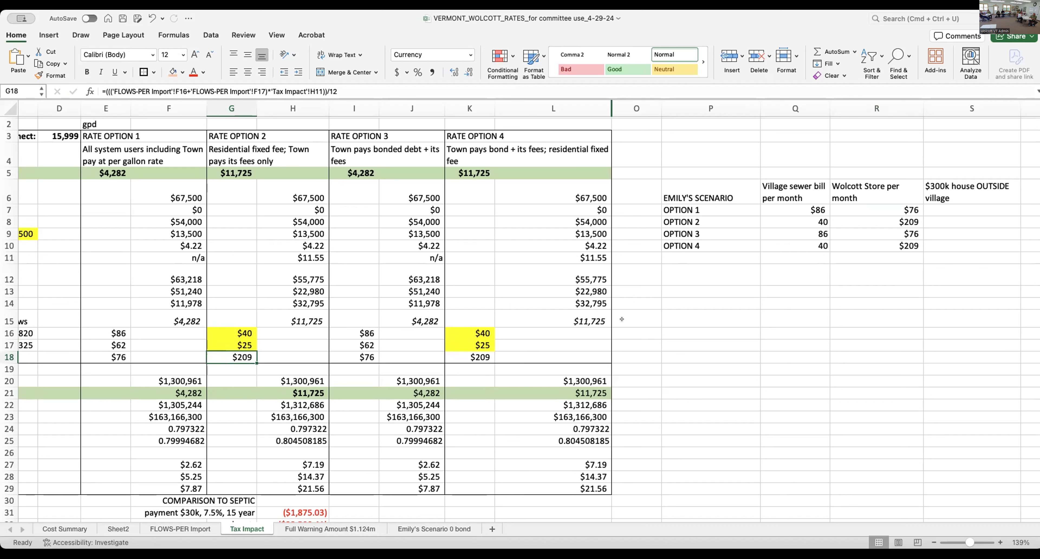
- Enter the costs for a $300k house outside the village in S7:S10 as $8, $22, $8 and $22
left_click(943, 206)
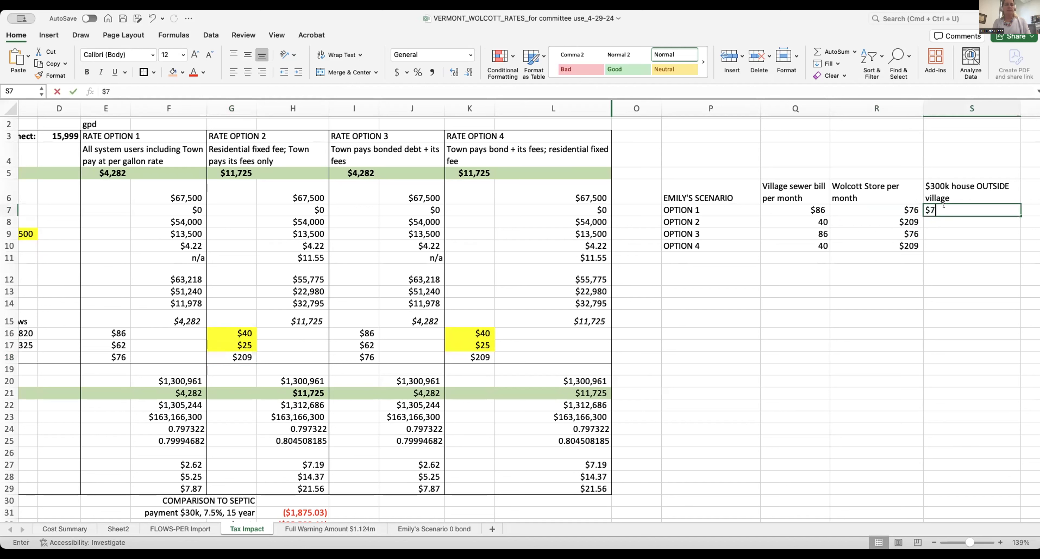
type("$")
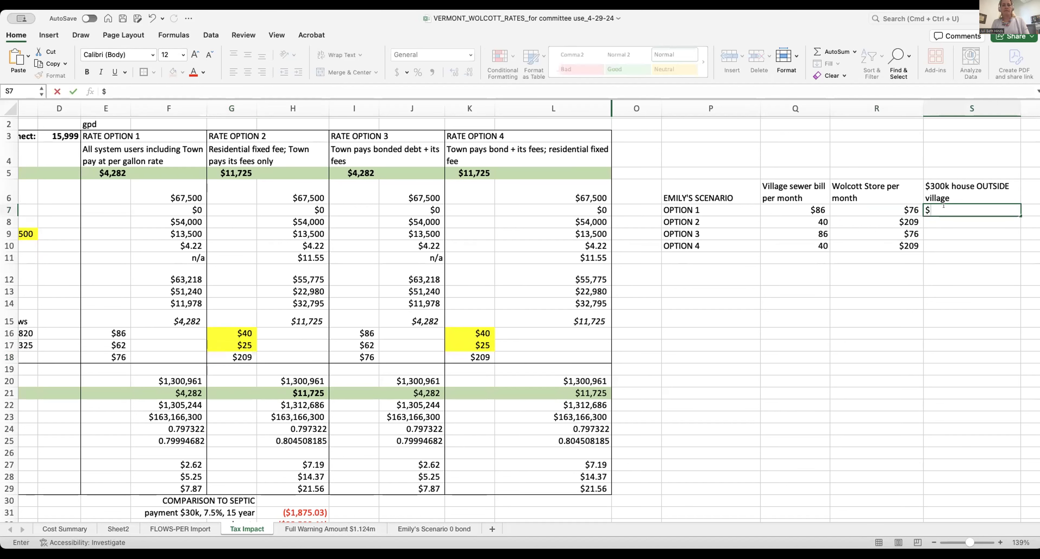
type("8")
key("Return")
type("$22")
key("Return")
type("$8")
key("Return")
key("Right")
key("Left")
type("$22")
key("Return")
- Add an outside border around the comparison table in P6:S10
left_click_drag(674, 181, 928, 246)
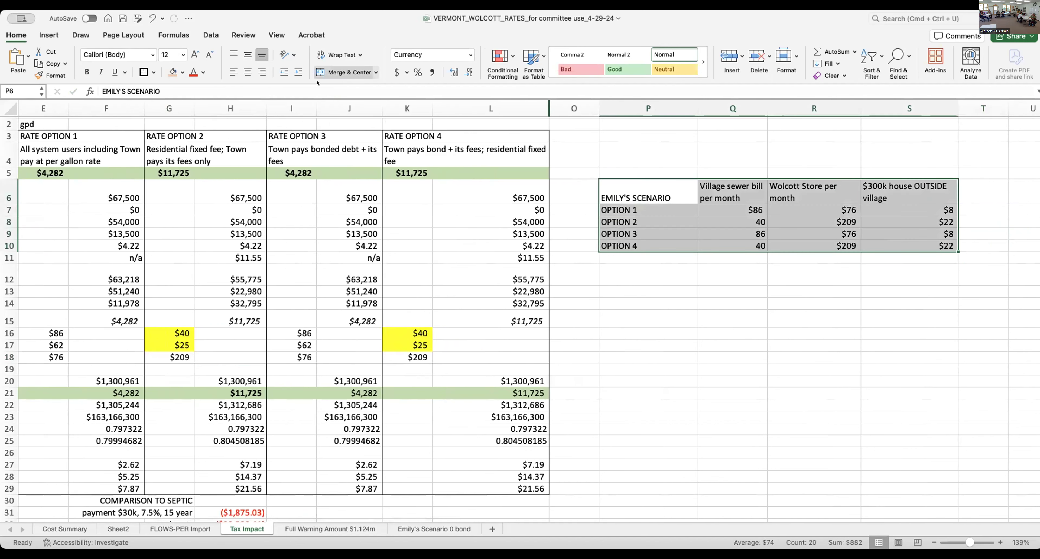
left_click(143, 72)
left_click(731, 210)
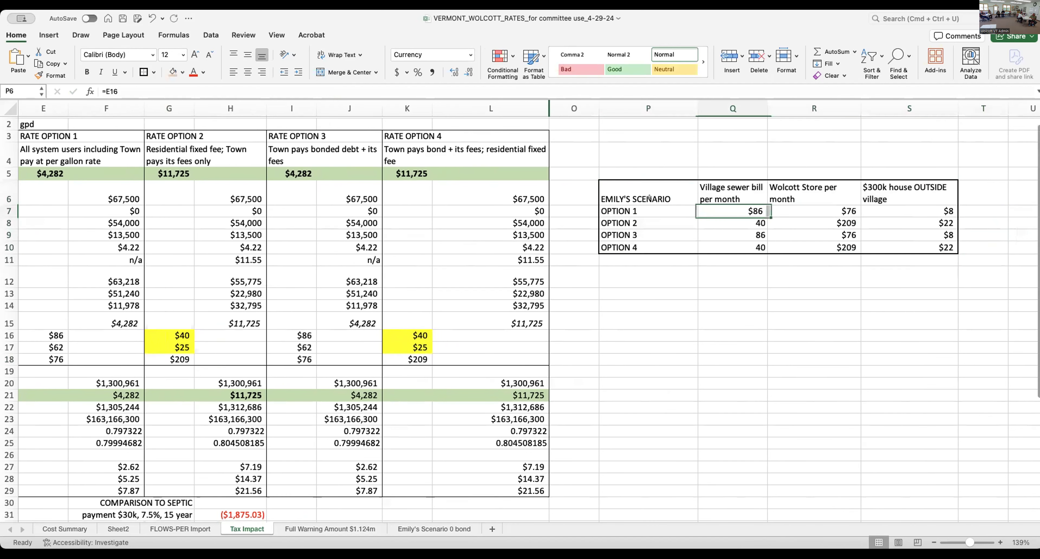
- Append "= no bonded debt" to the scenario heading in P6 and wrap its text
left_click(649, 198)
left_click(201, 88)
type("= no bonded debt")
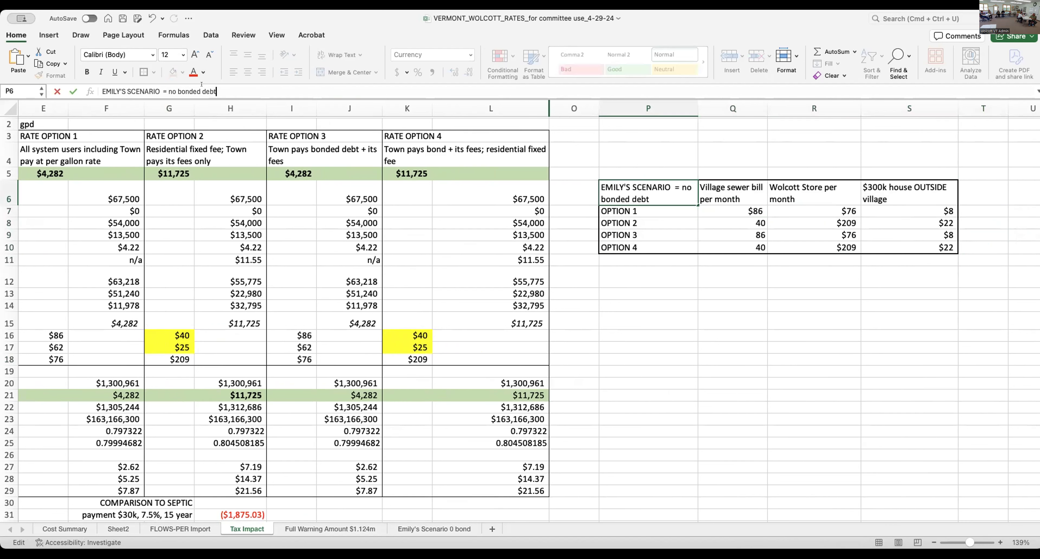
key("Return")
left_click(625, 188)
key("super+1")
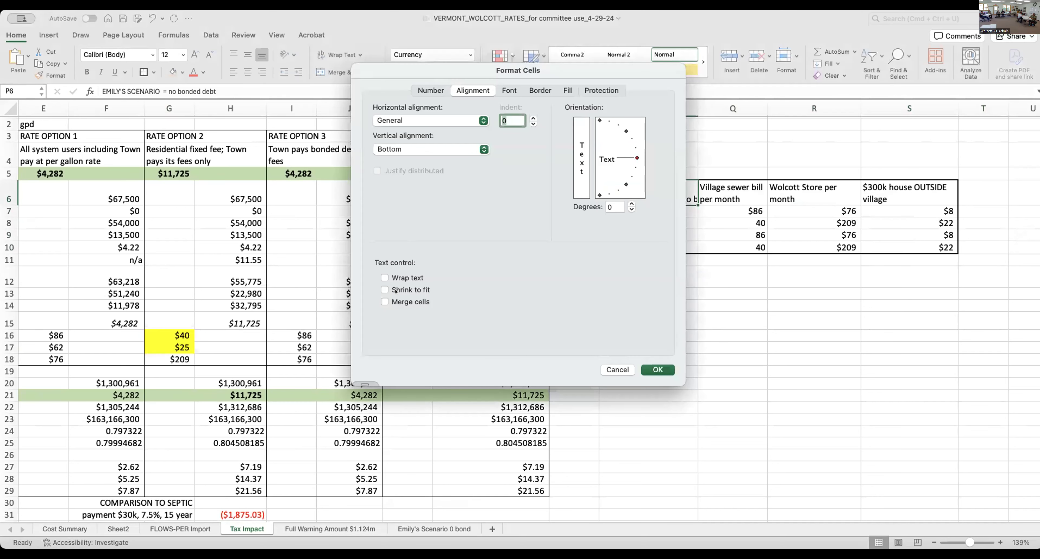
left_click(395, 277)
key("Return")
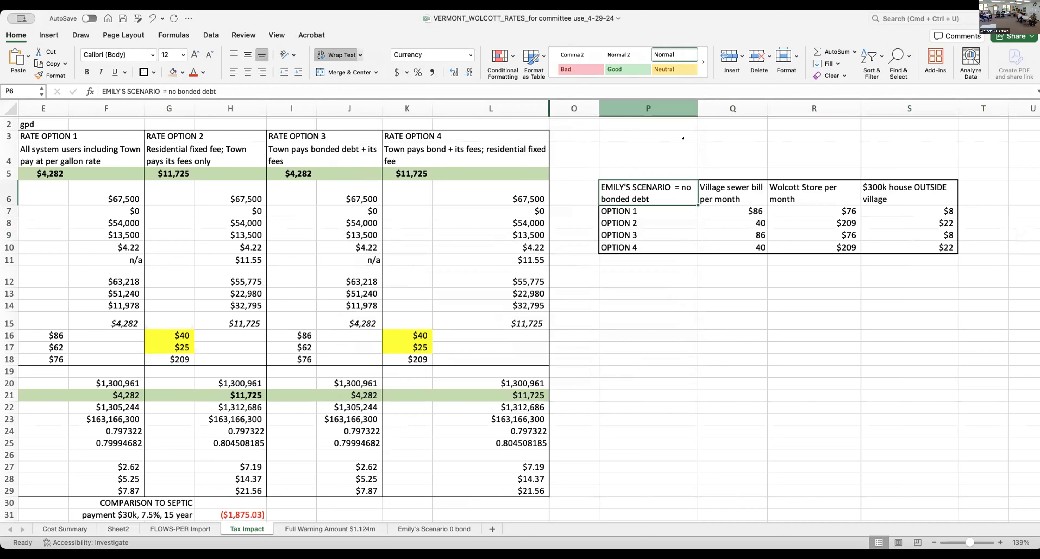
- Auto-fit the width of column P, which holds the scenario heading and option labels
double_click(691, 102)
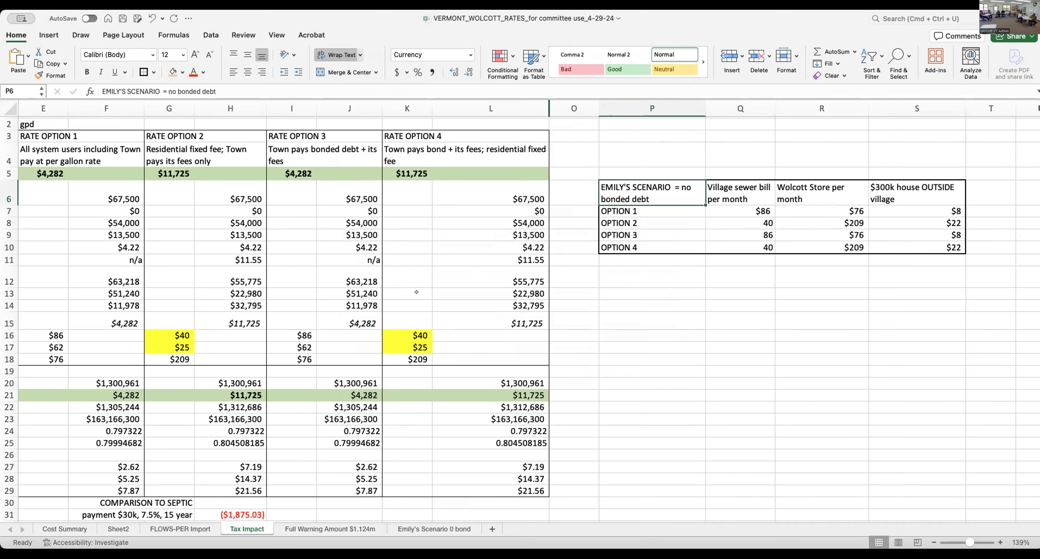
scroll(416, 292, "left", 5)
scroll(416, 292, "left", 5)
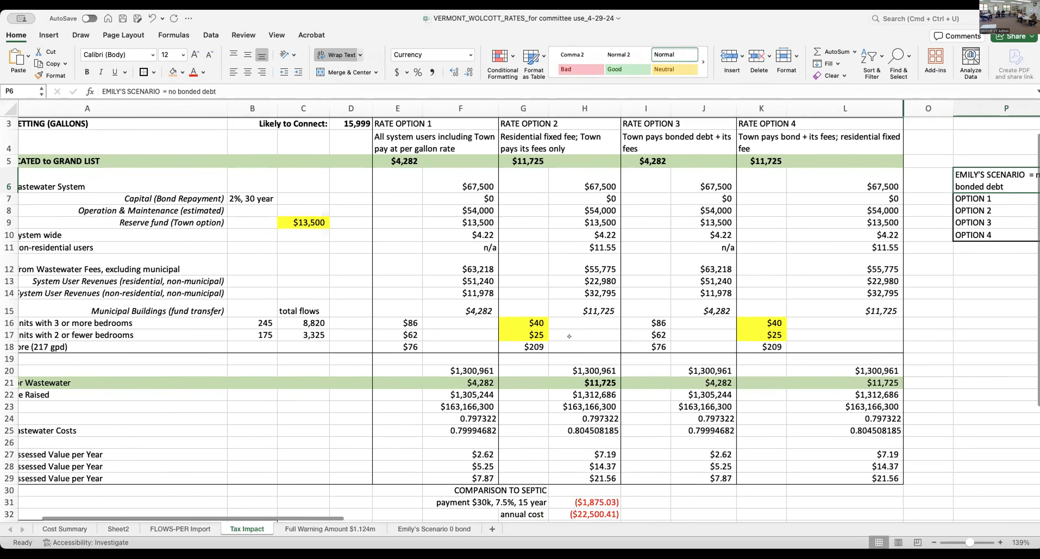
left_click(943, 391)
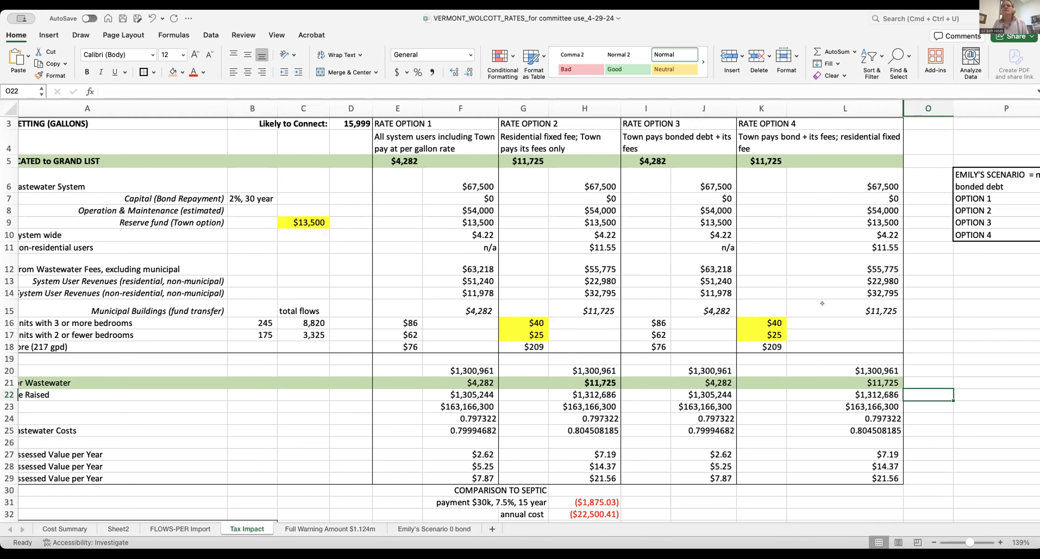
scroll(823, 303, "right", 6)
scroll(822, 303, "up", 3)
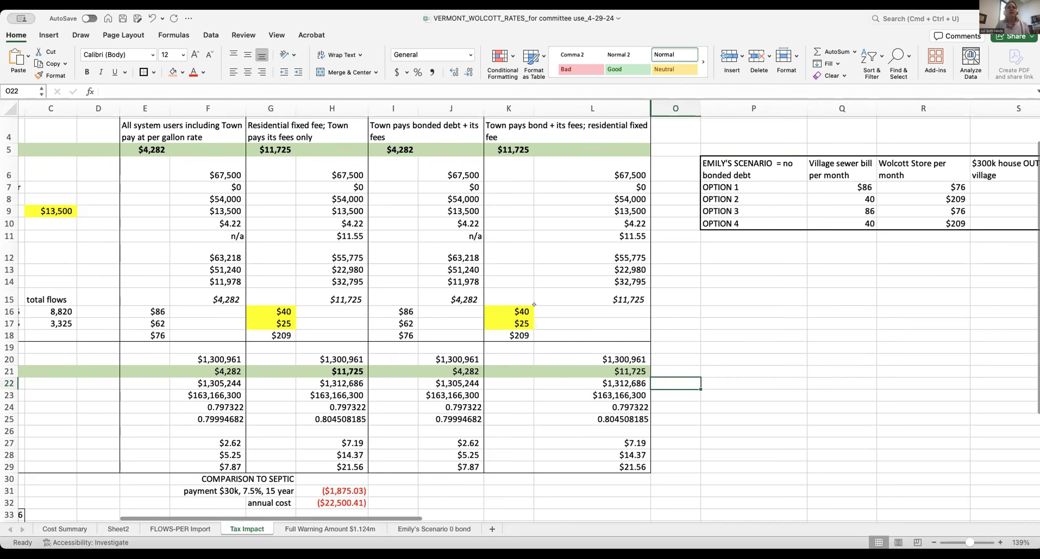
scroll(512, 277, "right", 1)
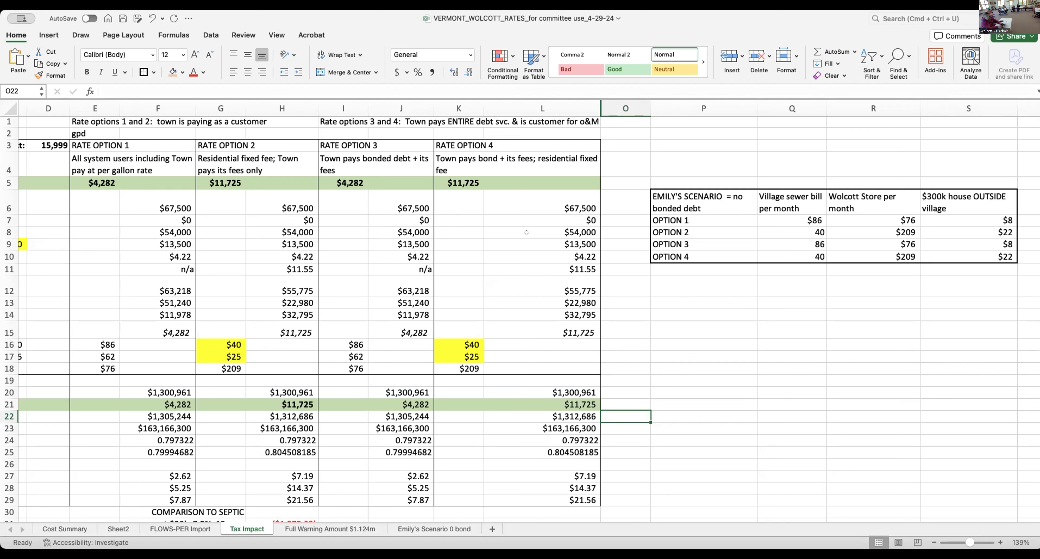
- Delete the "Full Warning Amount $1.124m" worksheet and the zero-bond scenario worksheet
left_click(356, 527)
right_click(356, 527)
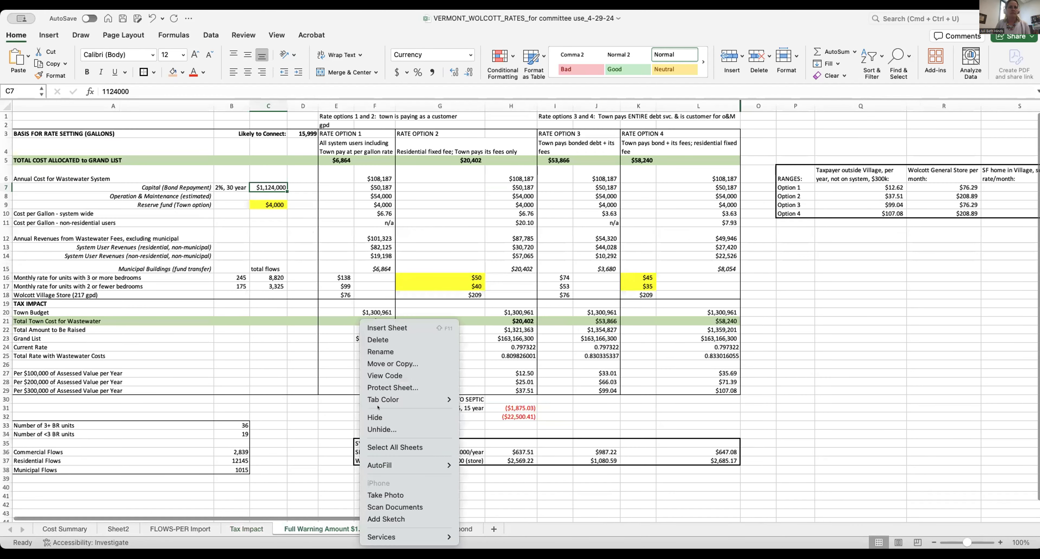
left_click(384, 340)
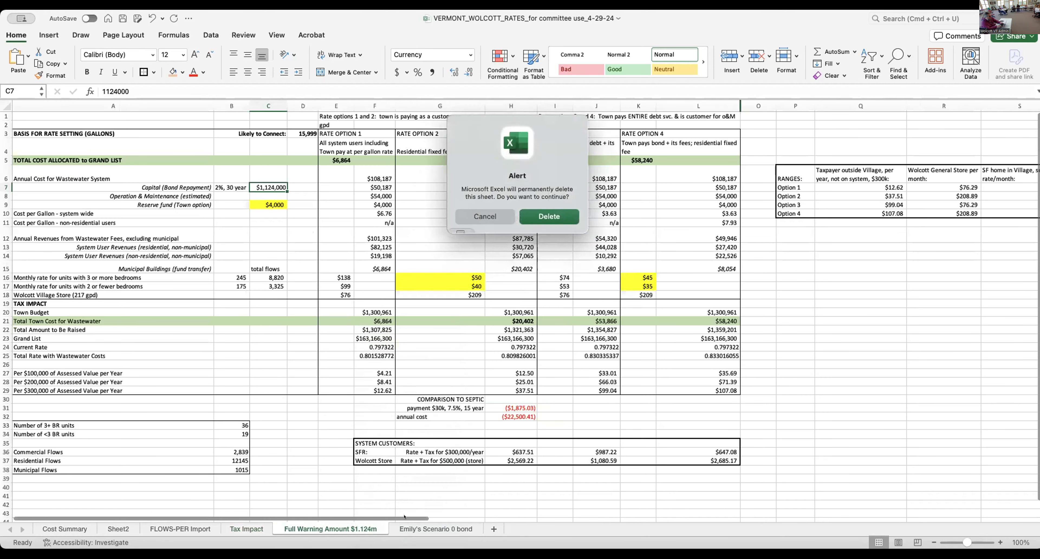
key("Return")
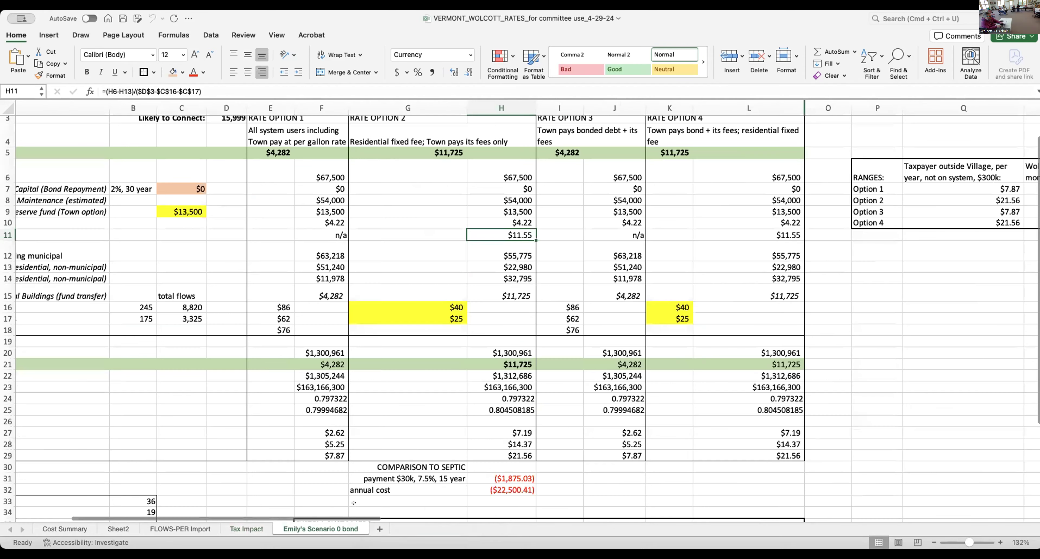
right_click(349, 528)
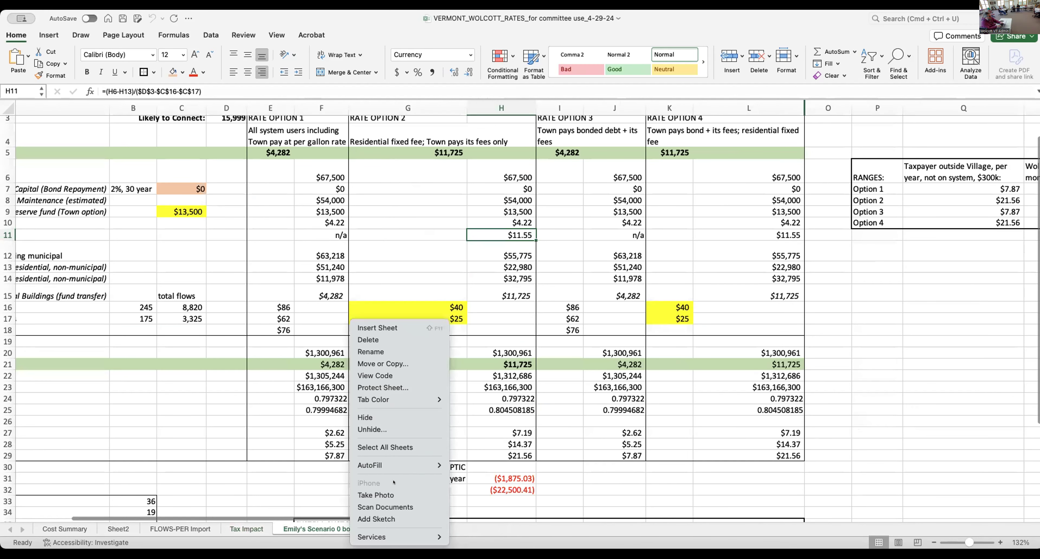
left_click(366, 339)
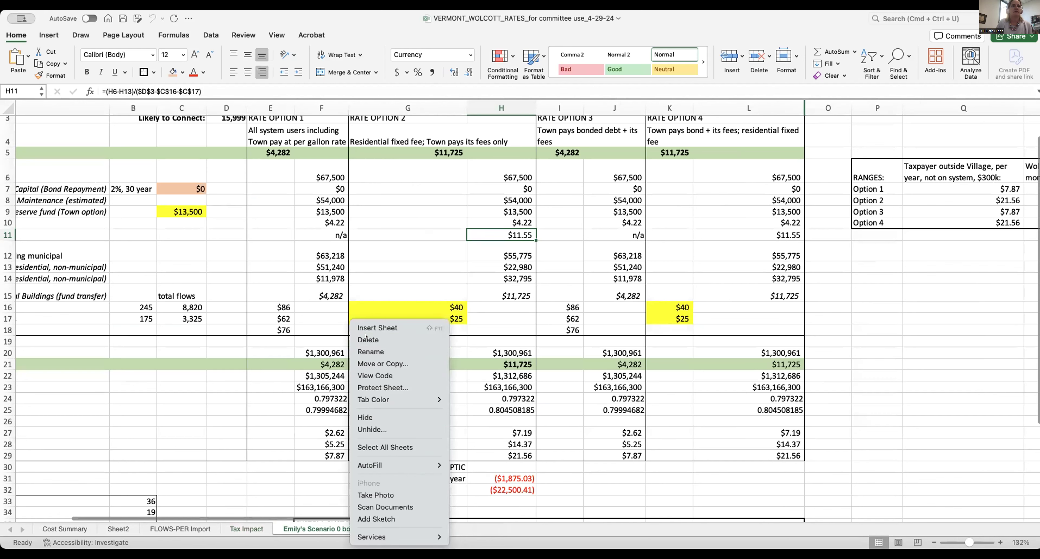
left_click(541, 216)
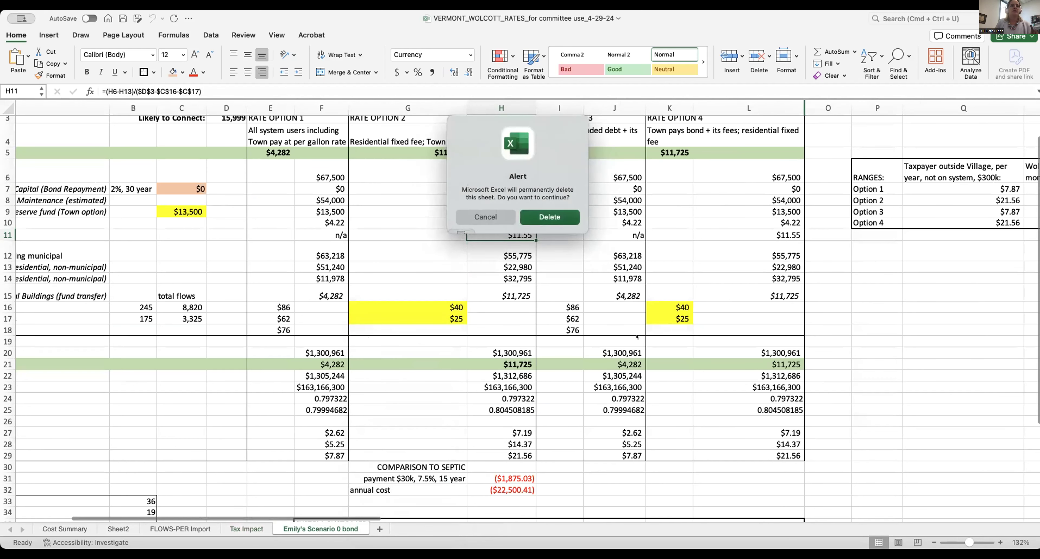
- Enter the heading "FULL WARNED BOND AMOUNT ugh" in P12 of the Tax Impact sheet, below the comparison table
left_click(658, 287)
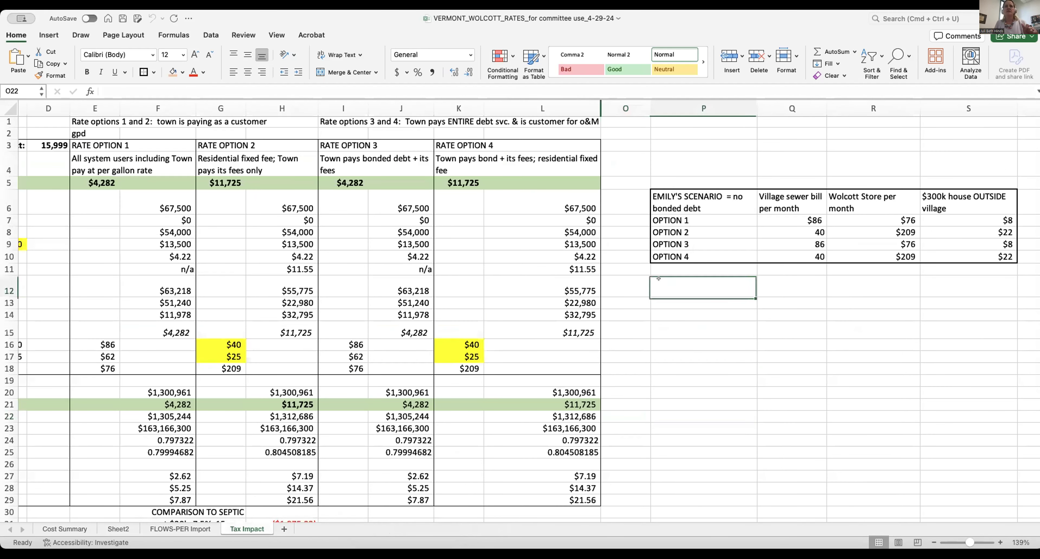
type("FULL WAR")
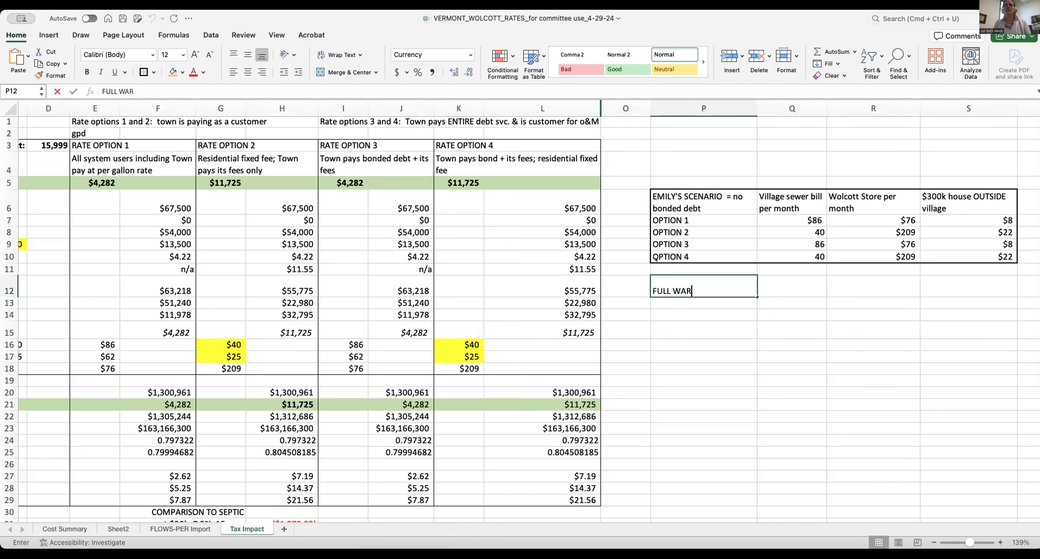
type("NED BOND AMOUNT ugh")
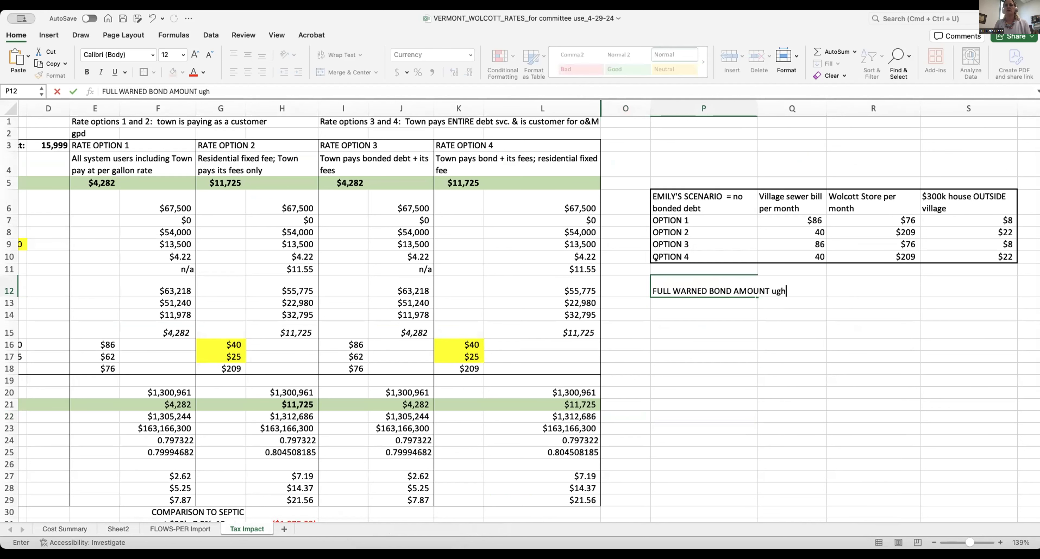
key("Return")
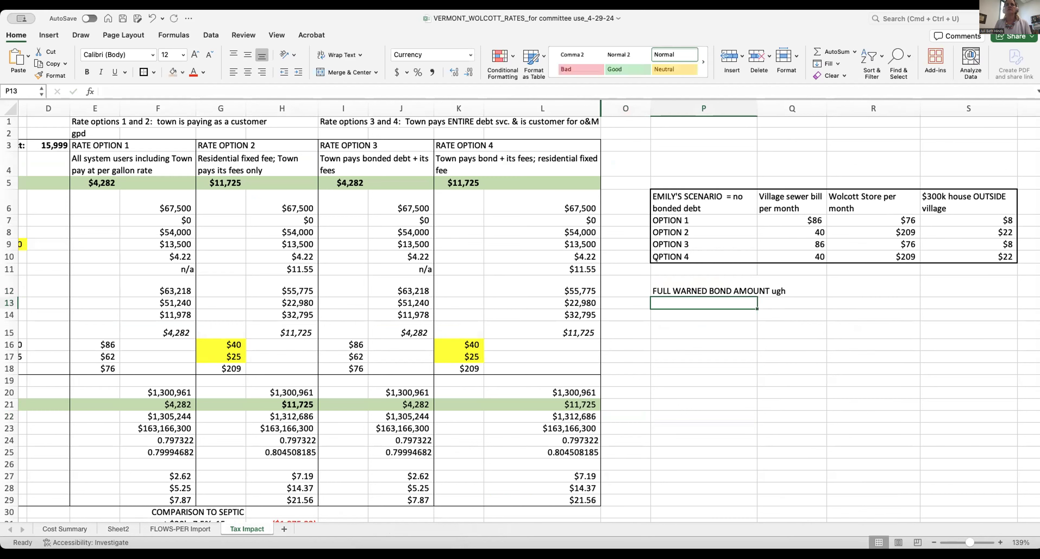
- Set the bond capital in C7 to 1,124,000 and the reserve fund in C9 to 4000
scroll(235, 291, "left", 2)
scroll(235, 292, "left", 4)
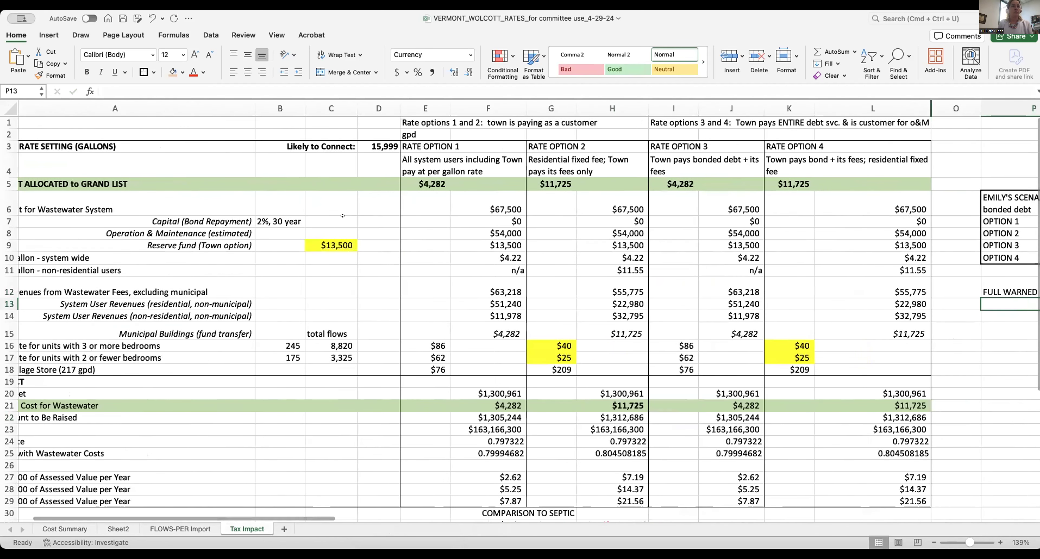
left_click(337, 217)
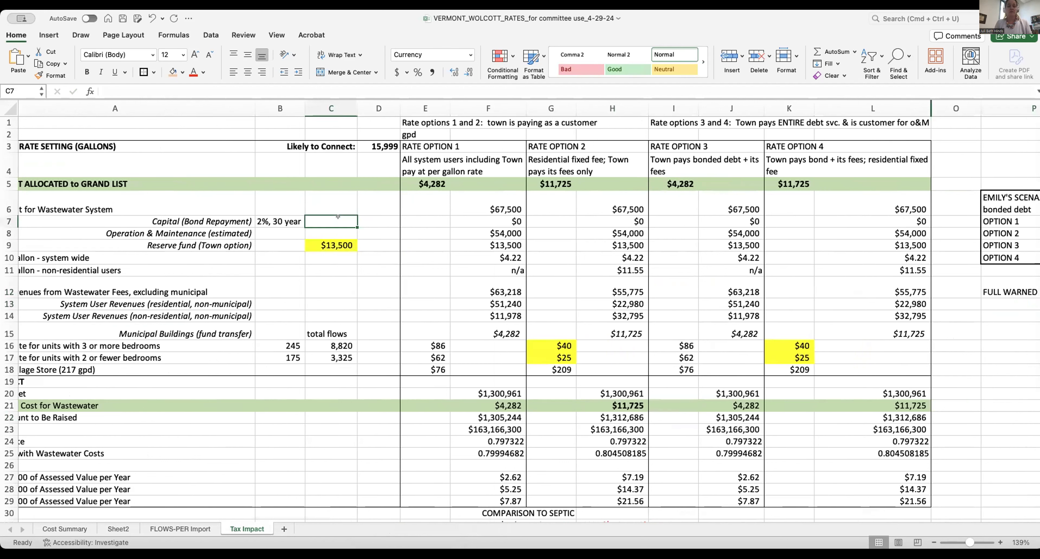
type("1,")
type("12")
type("4")
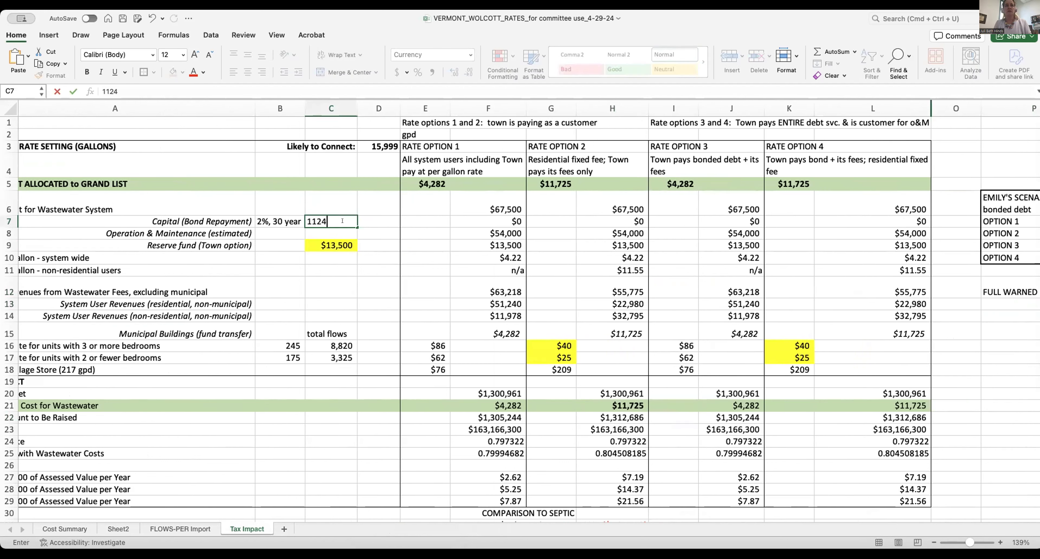
type(",000")
key("Return")
key("Down")
type("4000")
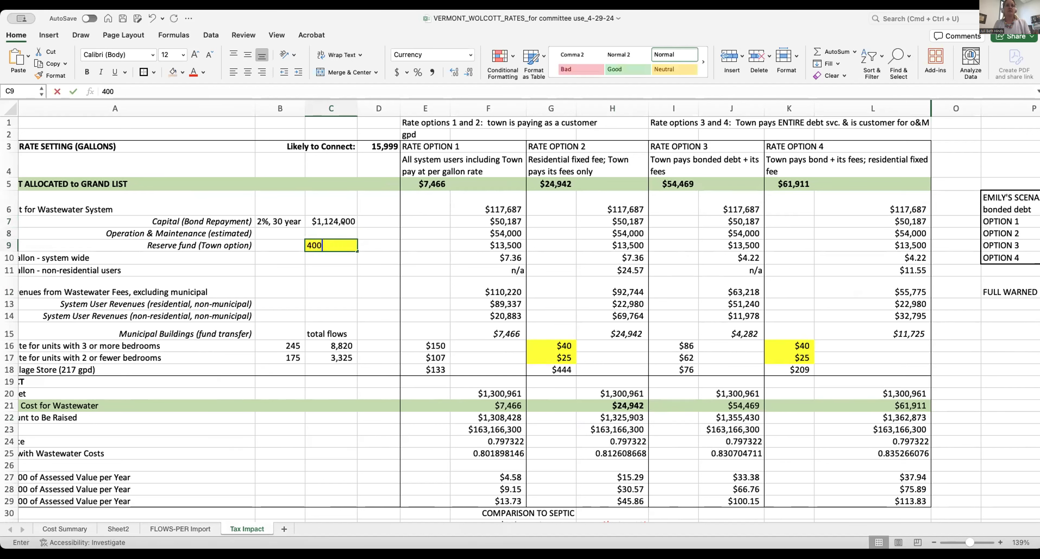
key("Return")
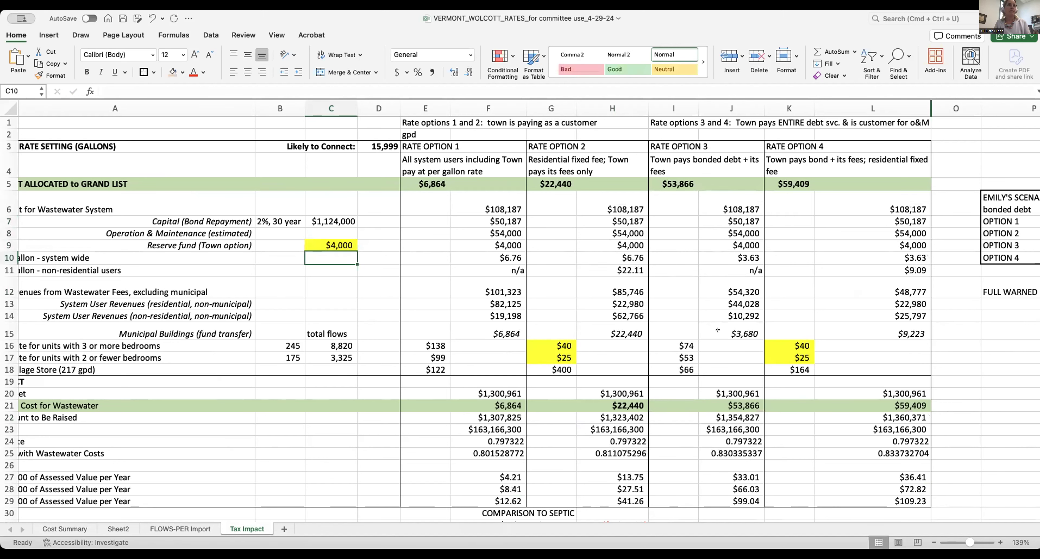
- Copy the OPTION 1 to OPTION 4 labels from P7:P10 into P13:P16 under the full bond heading
scroll(717, 330, "left", 3)
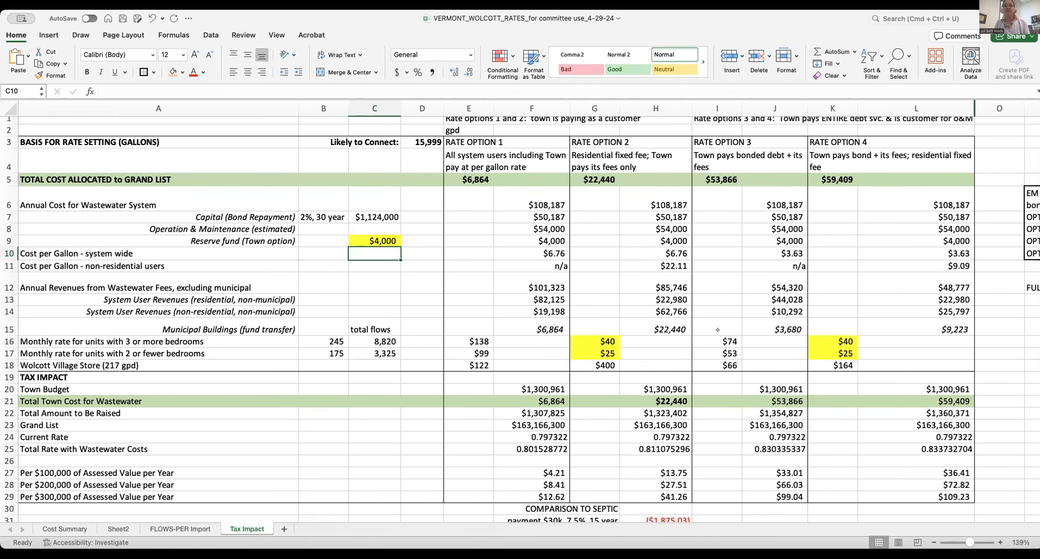
scroll(717, 330, "down", 1)
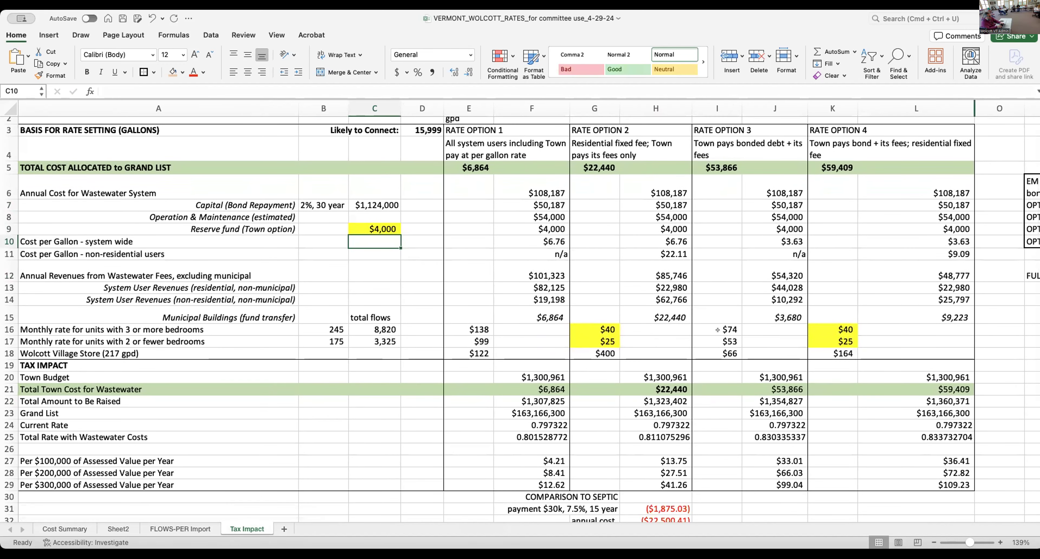
scroll(717, 330, "right", 10)
left_click(779, 276)
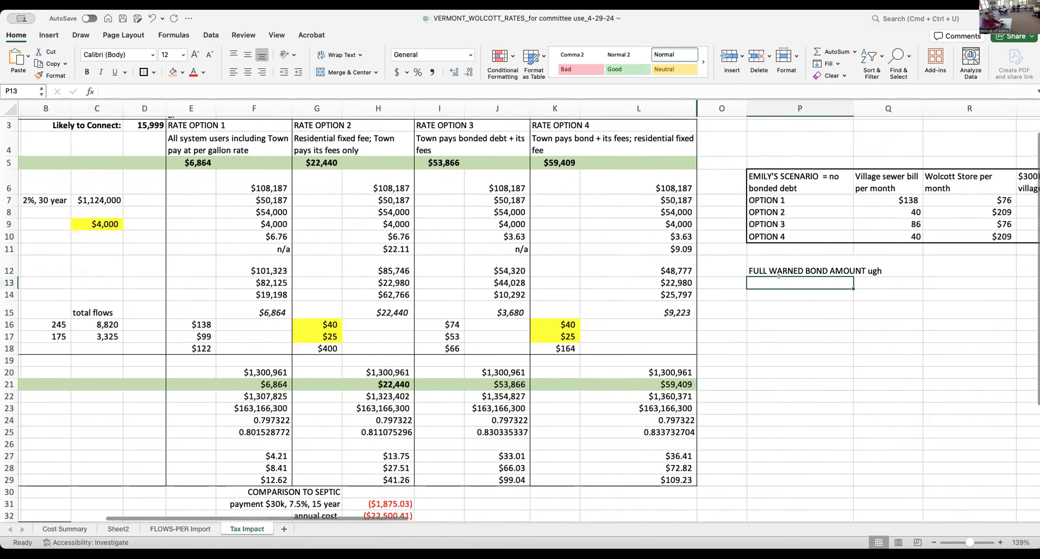
scroll(779, 277, "right", 4)
left_click_drag(666, 196, 673, 230)
key("super+c")
key("Down")
key("Down")
key("Down")
key("Down")
key("Down")
key("Down")
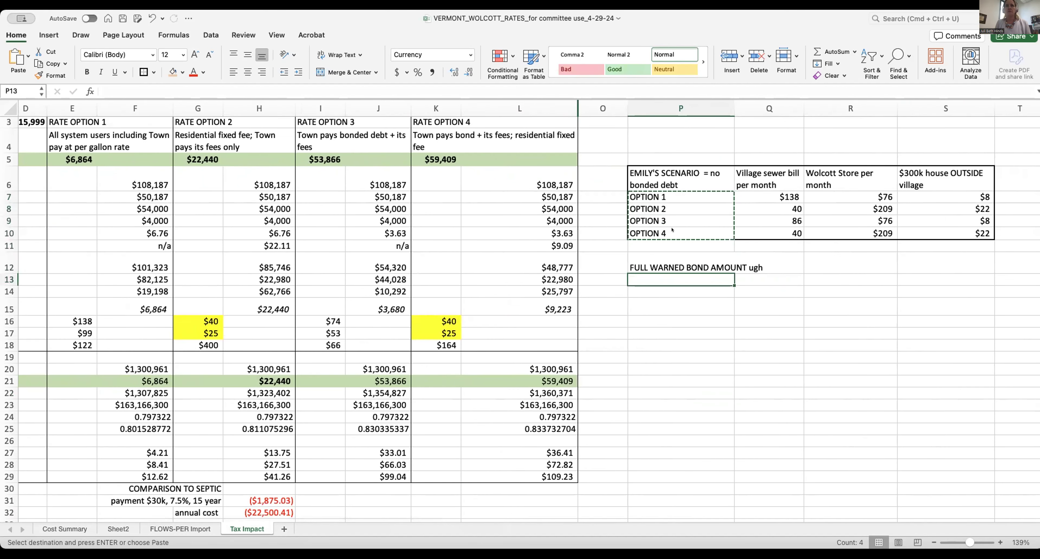
key("super+v")
- Copy the three cost column headings from Q6:S6 into Q12:S12
left_click_drag(767, 178, 926, 173)
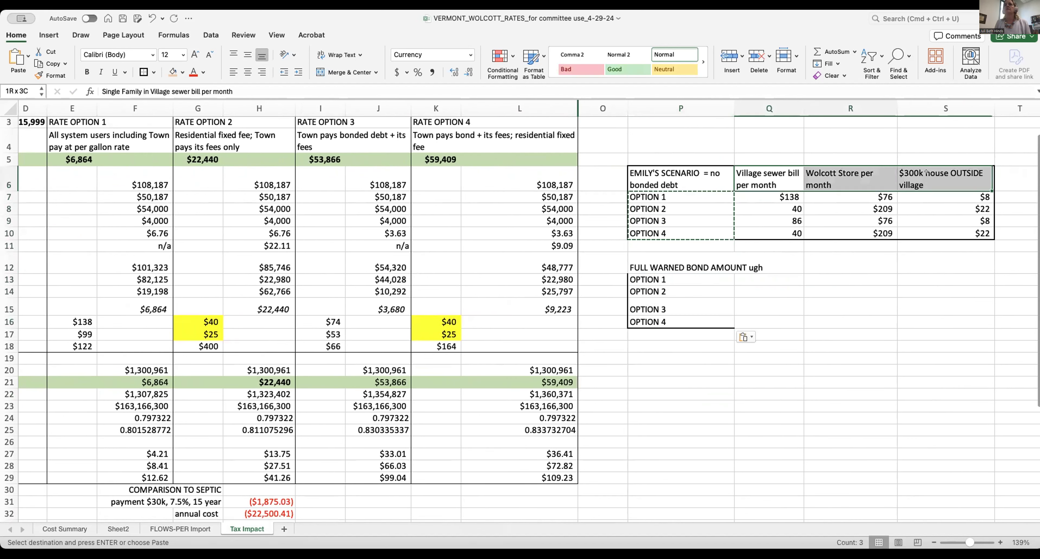
key("super+c")
left_click(771, 261)
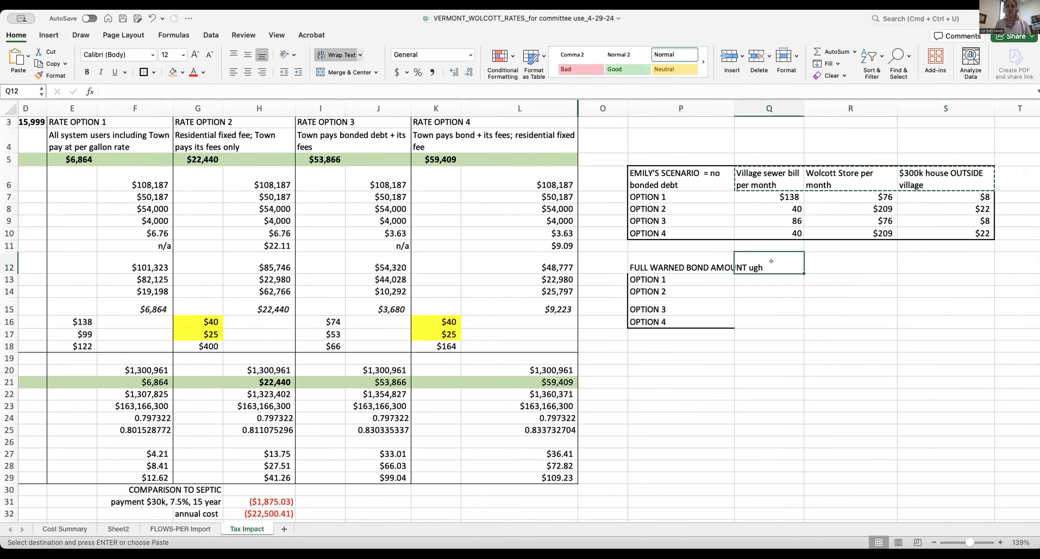
key("super+v")
- Wrap the text of the full bond heading in P12 and add an outside border around P12:S16
left_click(685, 257)
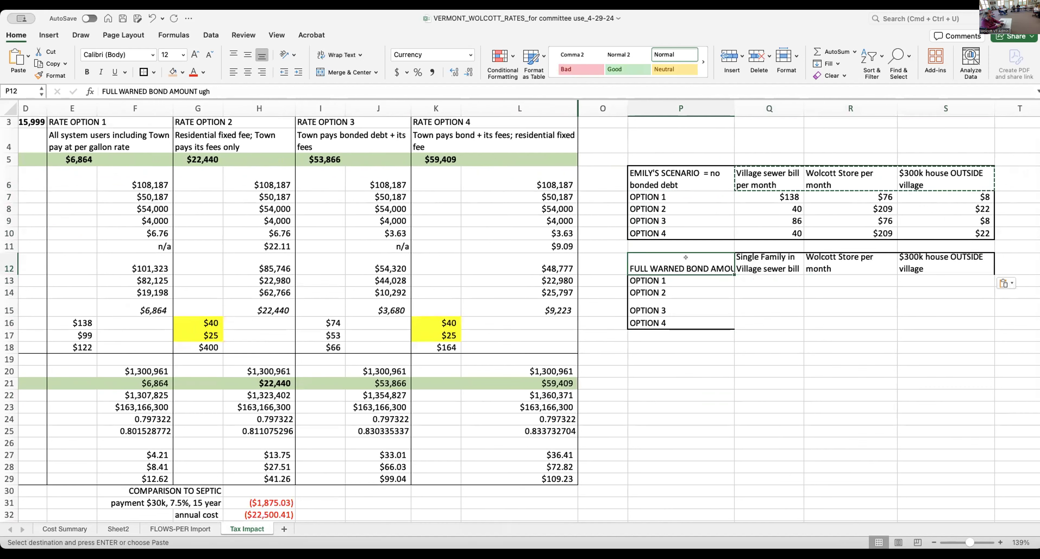
key("super+1")
left_click(393, 277)
key("Return")
left_click(769, 310)
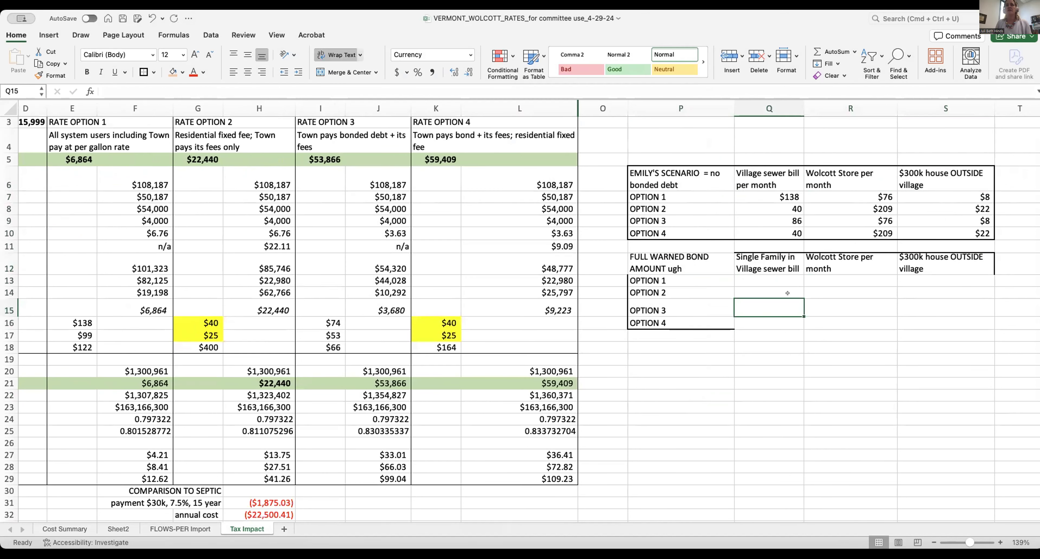
left_click(755, 278)
left_click_drag(702, 265, 939, 313)
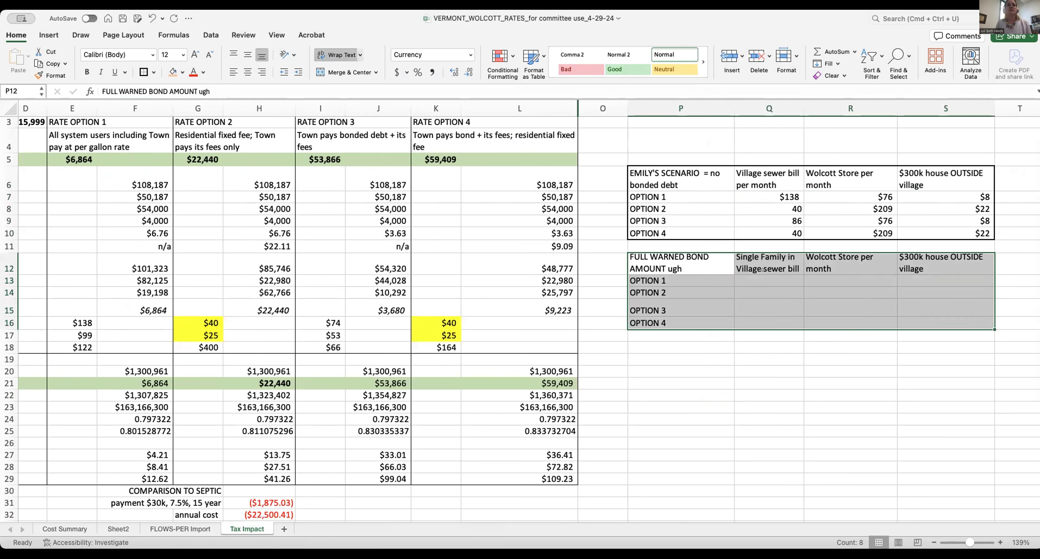
- Enter the full bond village sewer bills of $138, $40, $74 and $40 for Options 1 to 4 in Q13:Q16
left_click(755, 281)
type("$")
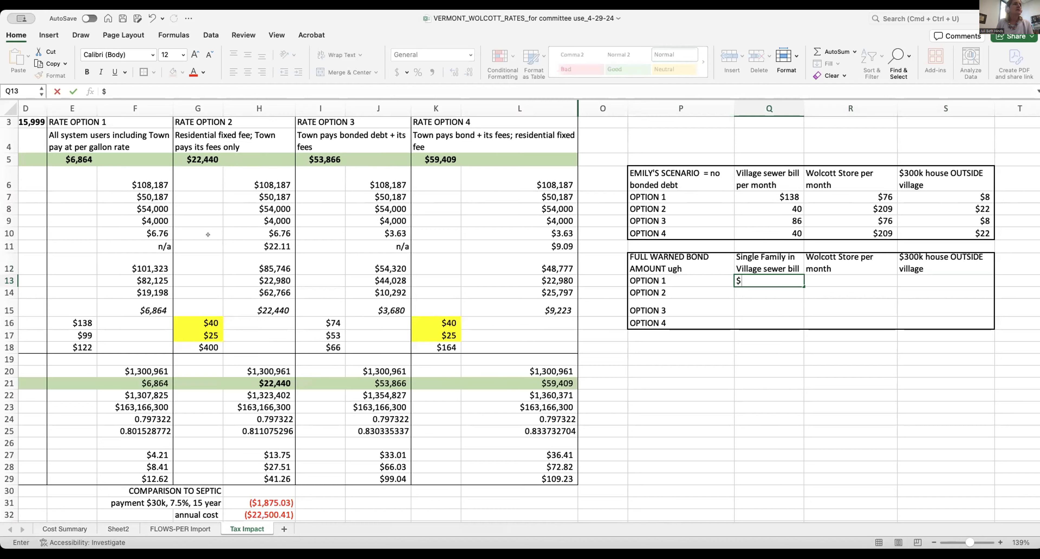
scroll(208, 235, "left", 5)
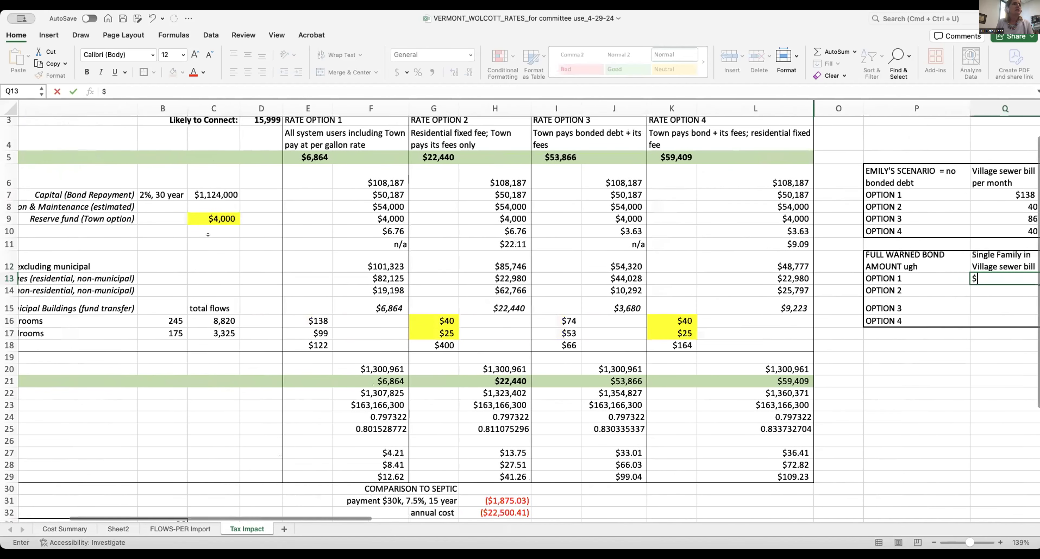
scroll(208, 234, "left", 2)
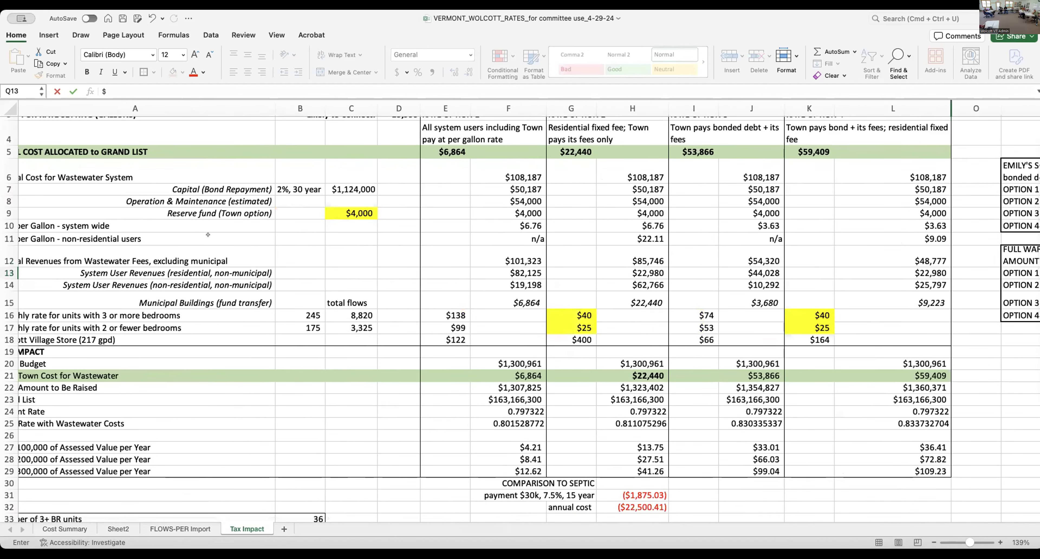
scroll(208, 234, "right", 5)
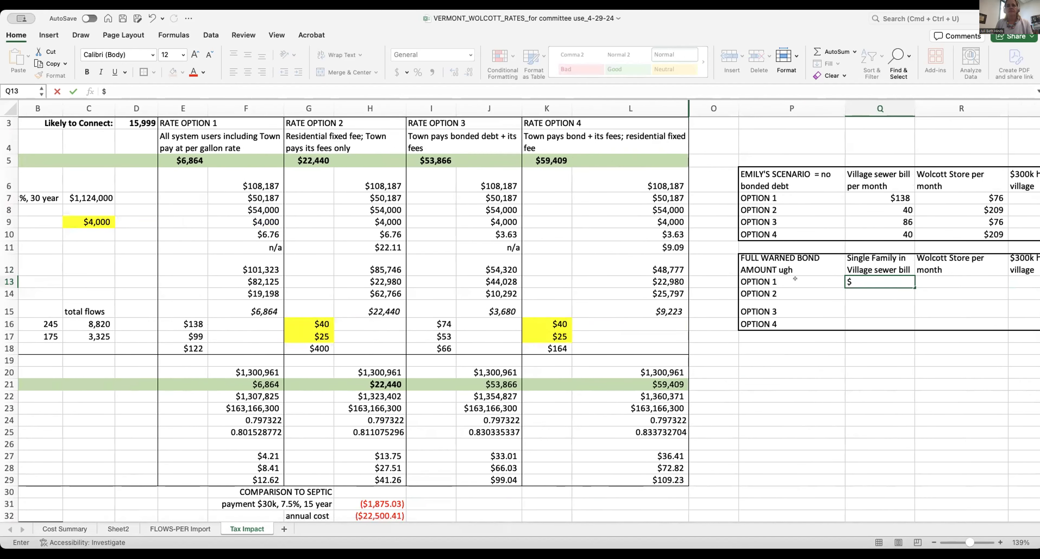
type("138")
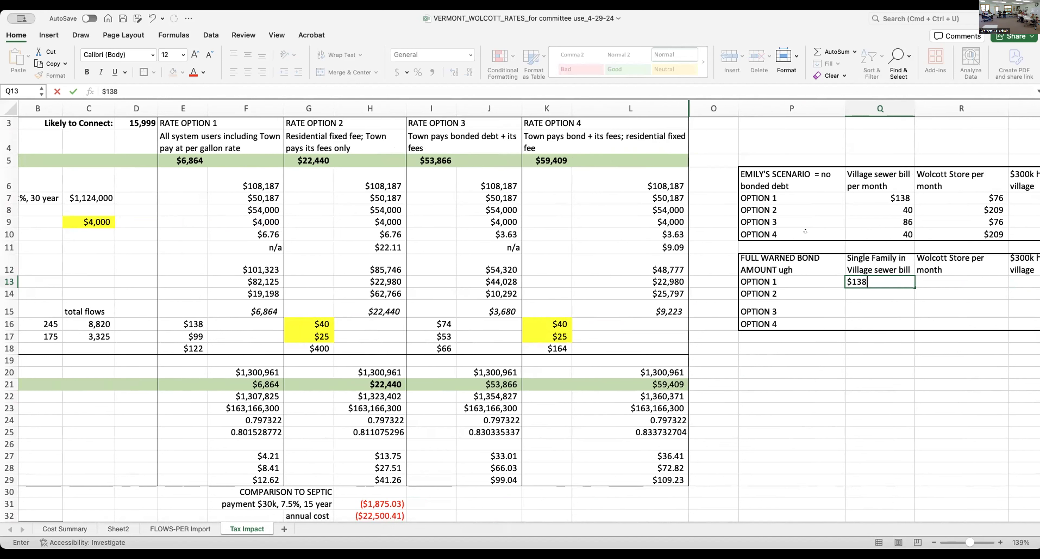
key("Return")
type("$40")
key("Return")
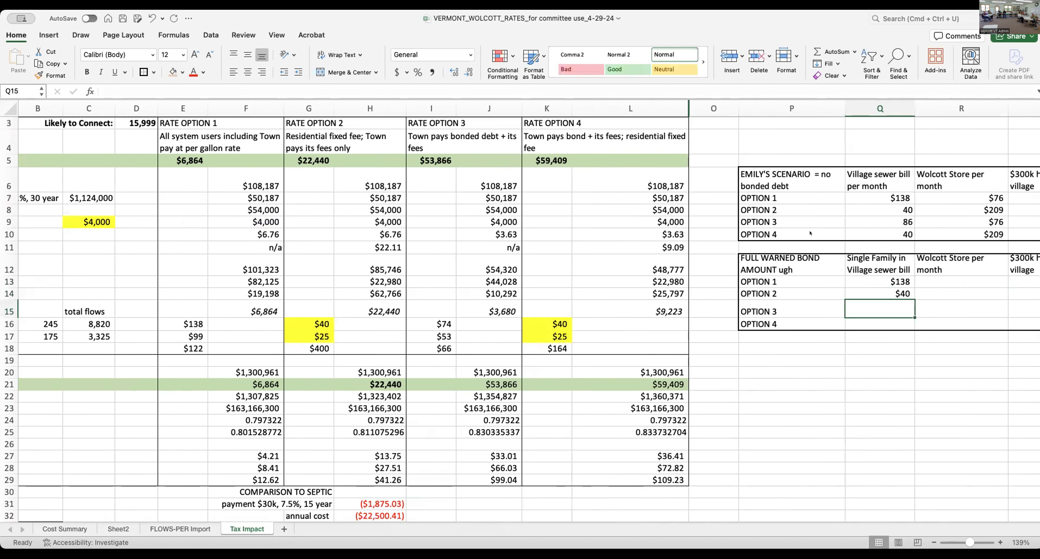
type("$74")
key("Return")
type("$40")
key("Return")
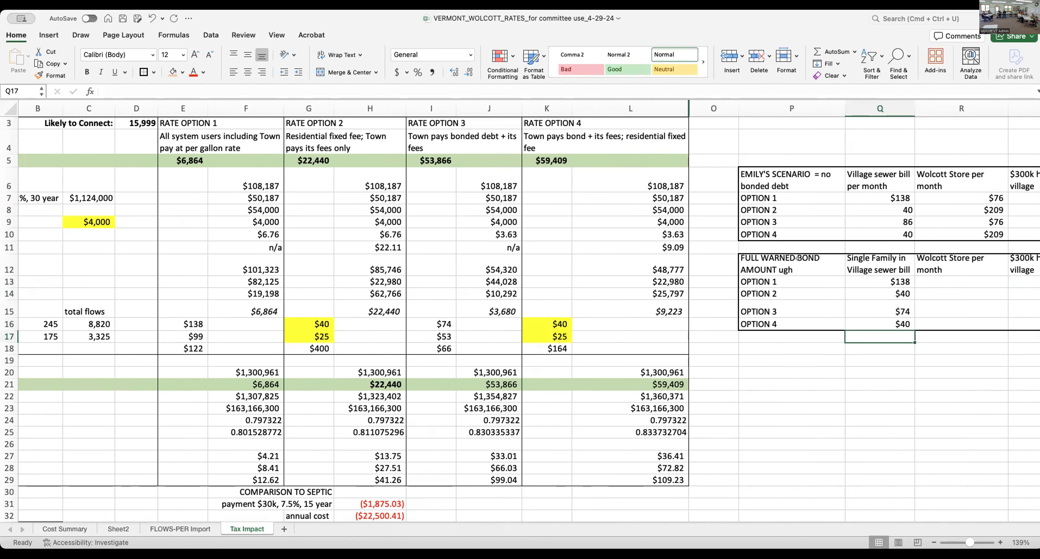
- Set the reserve fund in C9 to 10% of the operation and maintenance cost with the formula =F8*.1
left_click(963, 279)
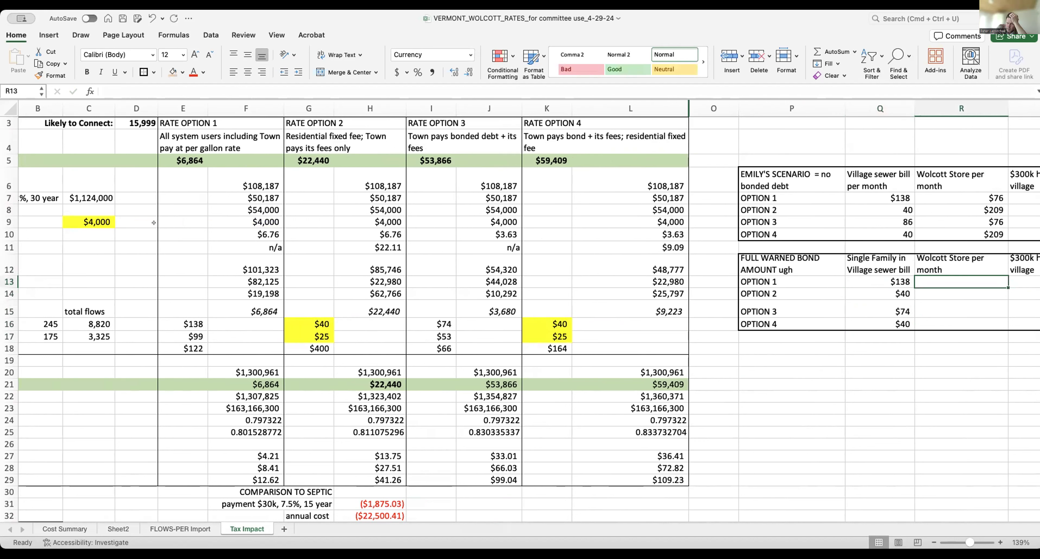
scroll(267, 278, "left", 10)
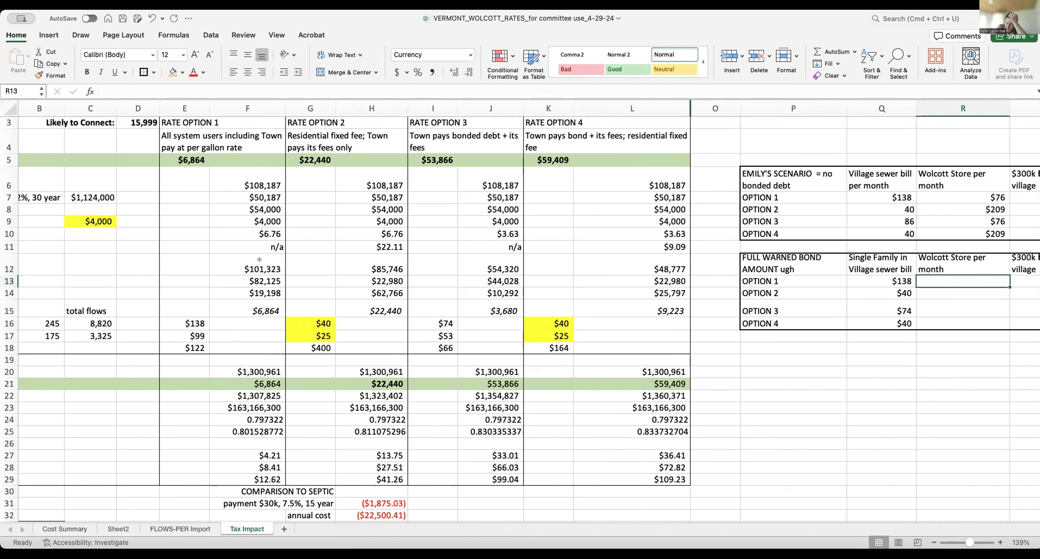
scroll(259, 259, "right", 10)
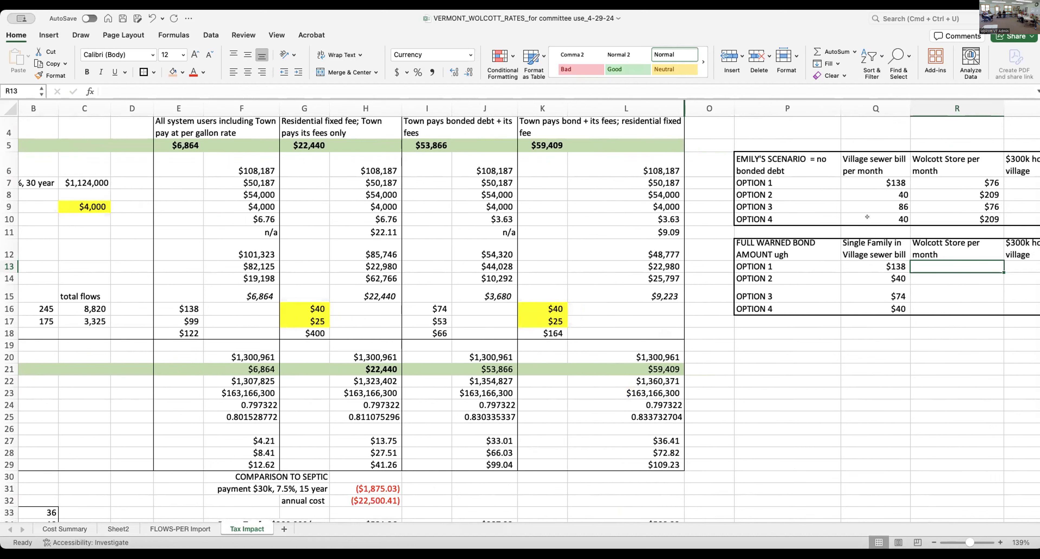
scroll(867, 217, "right", 3)
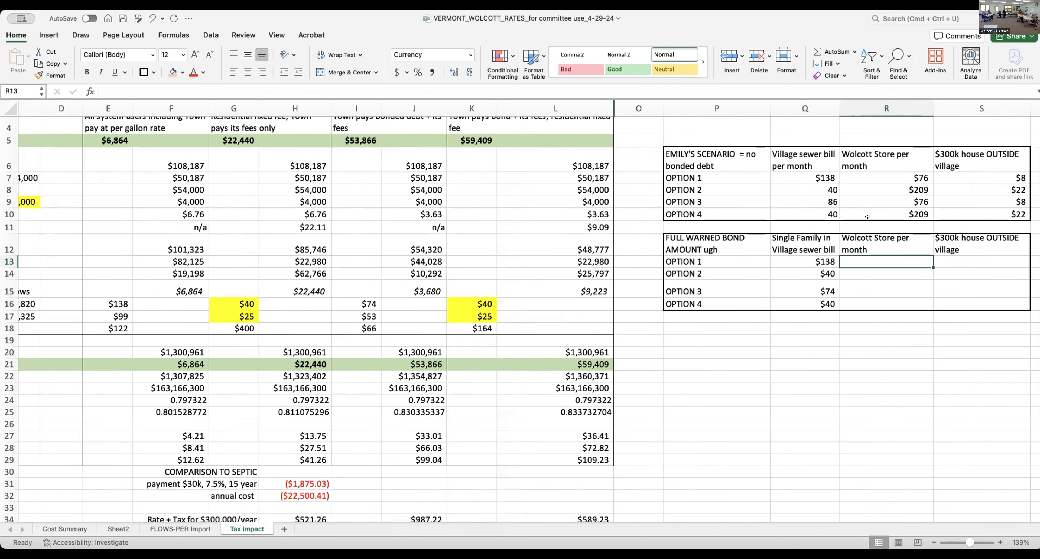
scroll(867, 217, "up", 2)
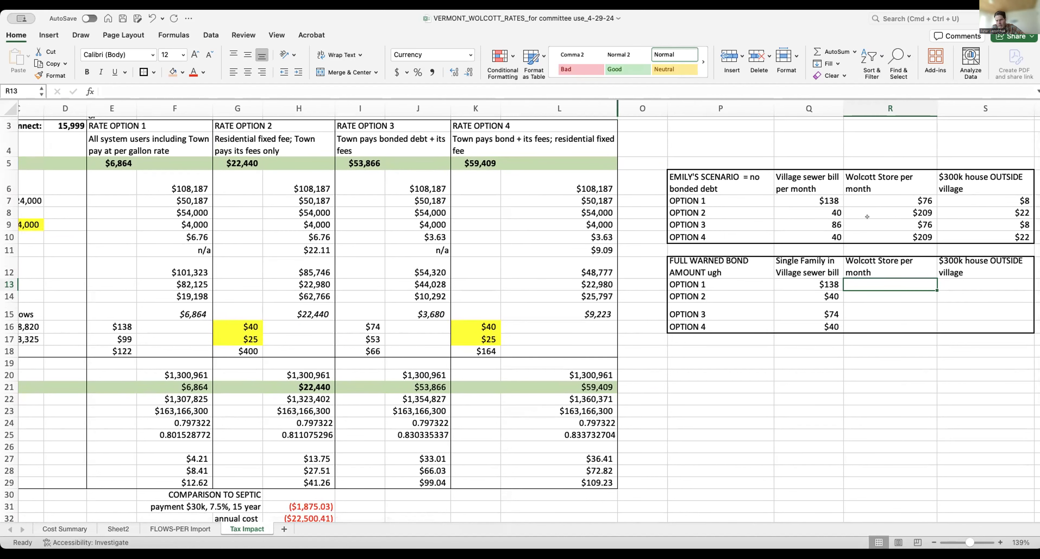
scroll(867, 216, "left", 2)
scroll(866, 217, "down", 1)
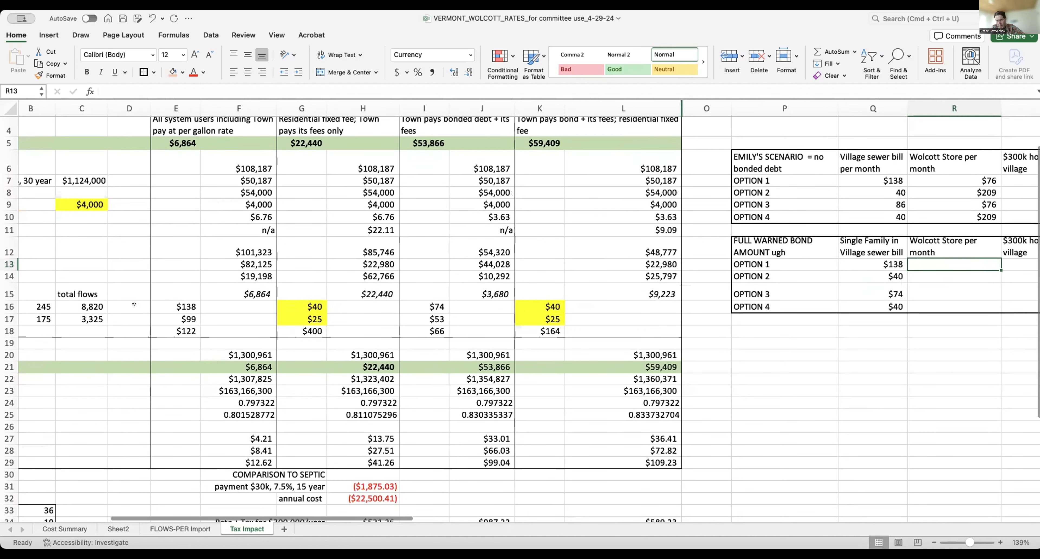
left_click(86, 199)
type("=")
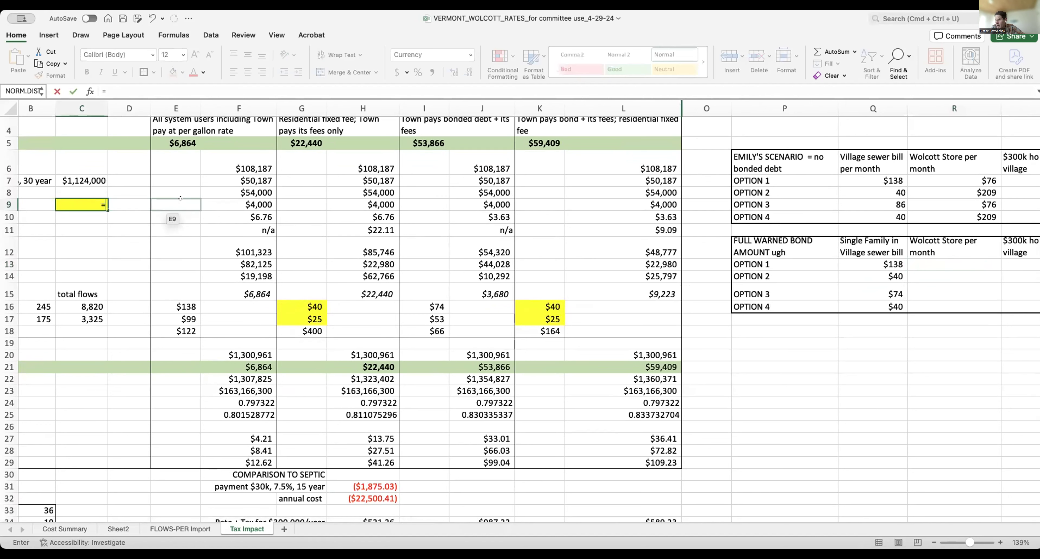
left_click(234, 191)
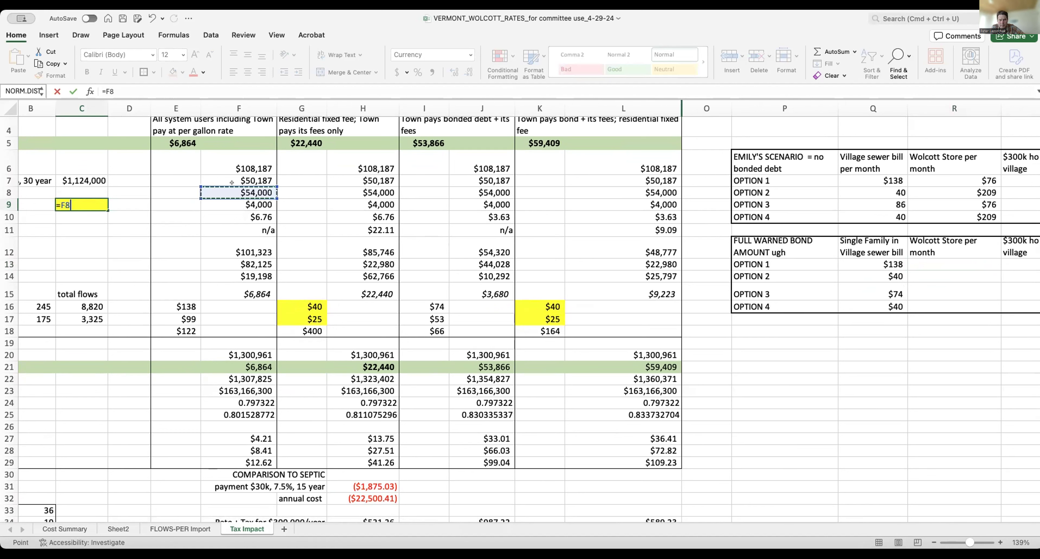
type("*.1")
key("Return")
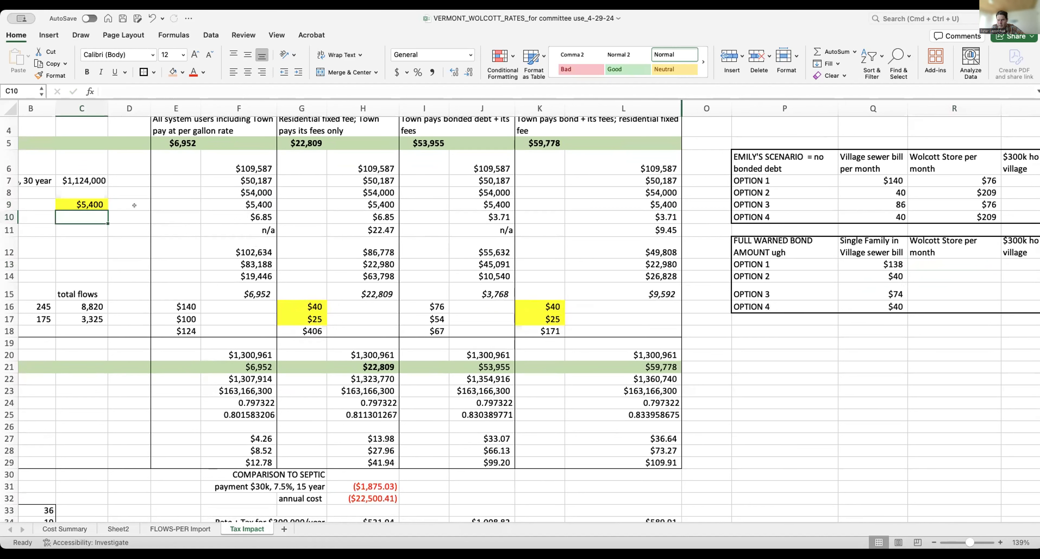
- Label the reserve fund as "10% res." in D9
left_click(122, 200)
type("10")
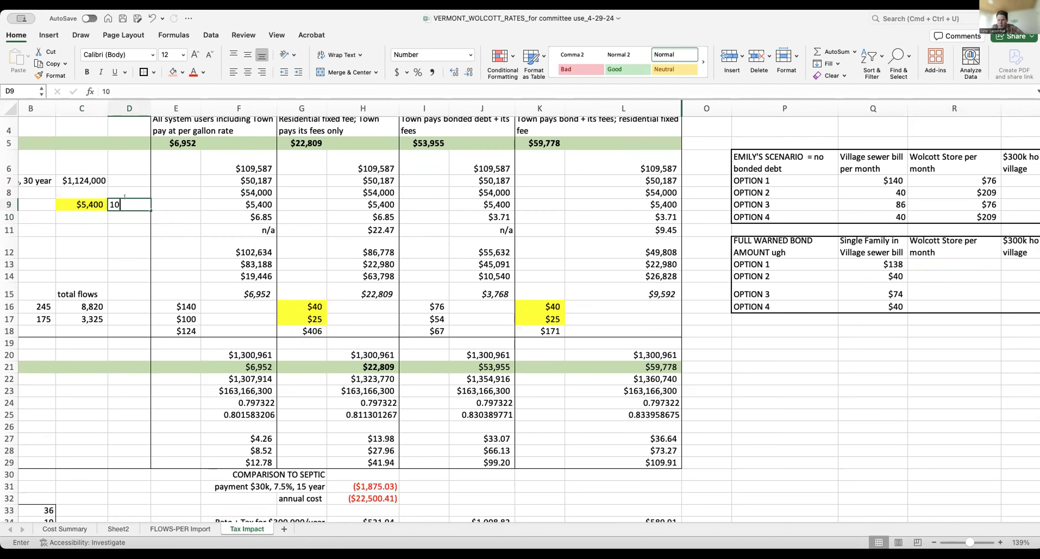
type("% res.")
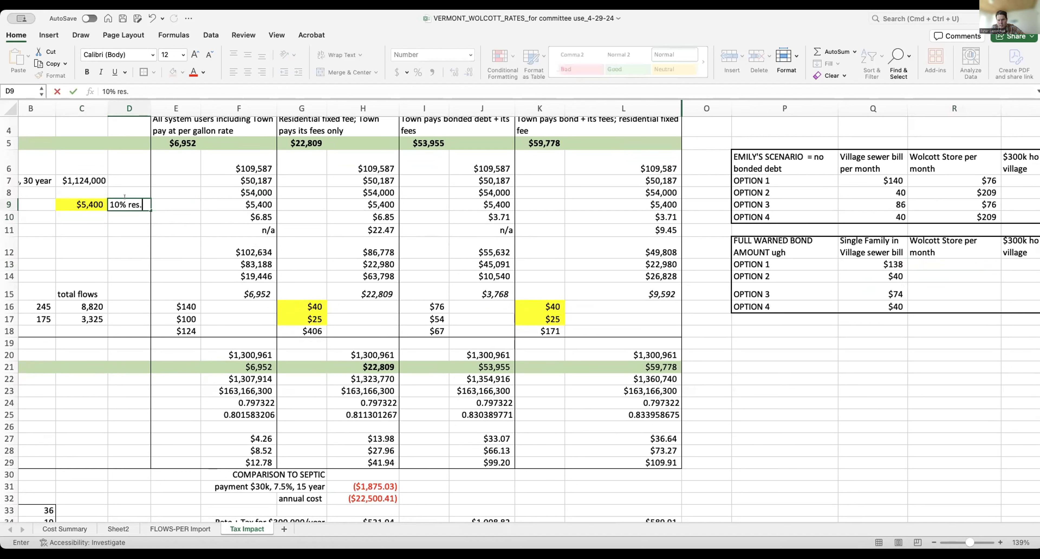
key("Return")
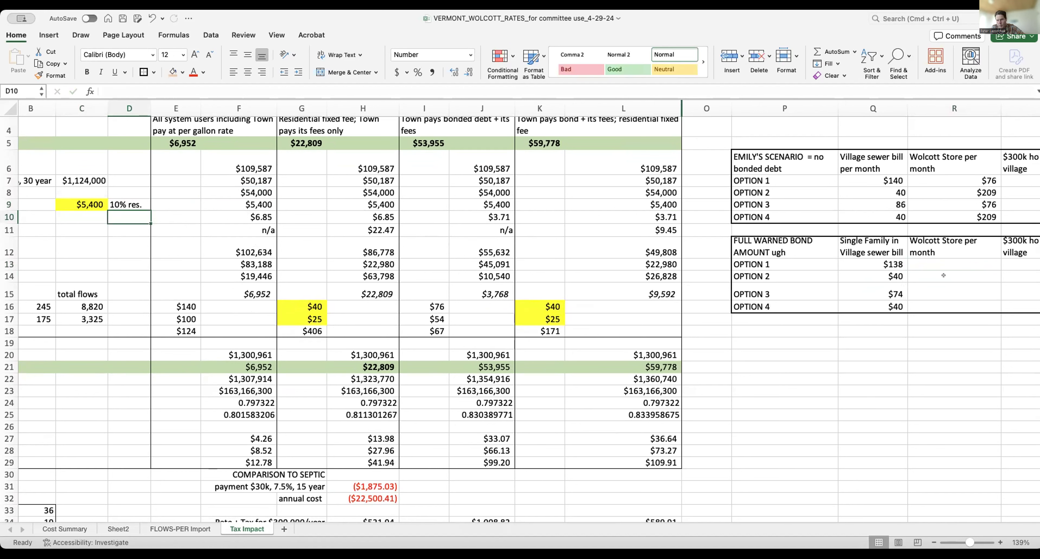
- Update the full bond village sewer bills to $140 for Option 1 and $76 for Option 3
left_click(889, 261)
type("$124")
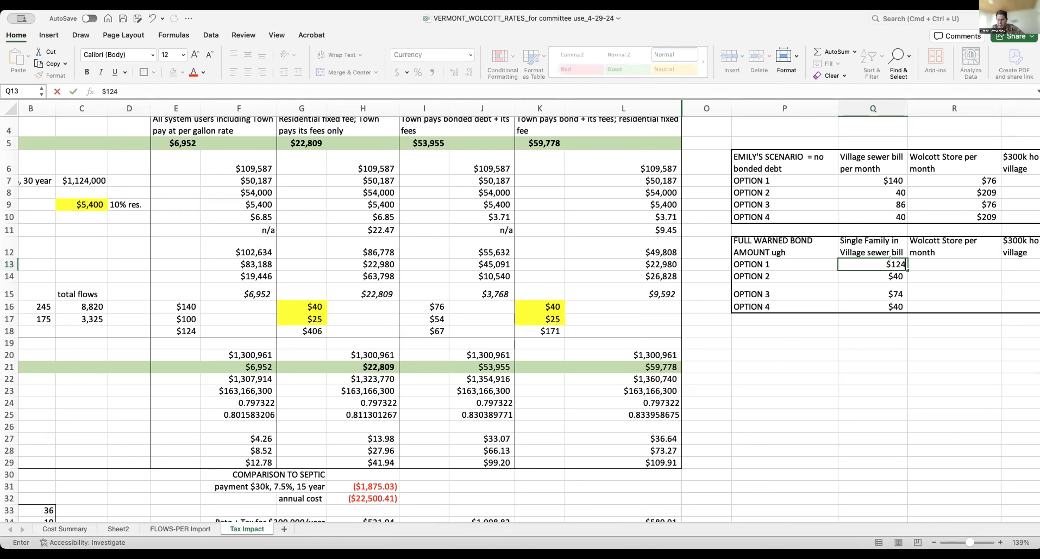
key("BackSpace")
key("BackSpace")
type("40")
key("Return")
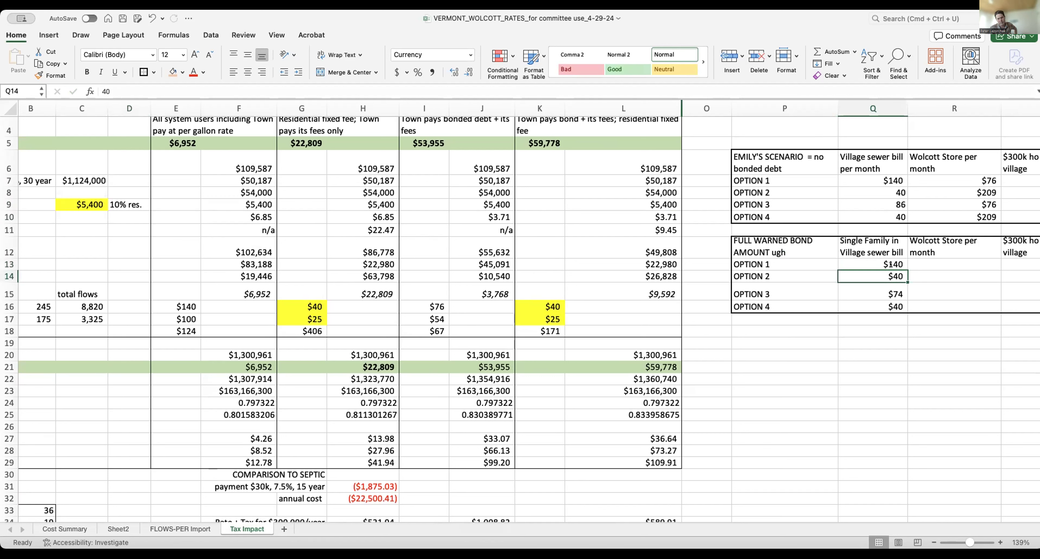
key("Return")
type("76")
key("Return")
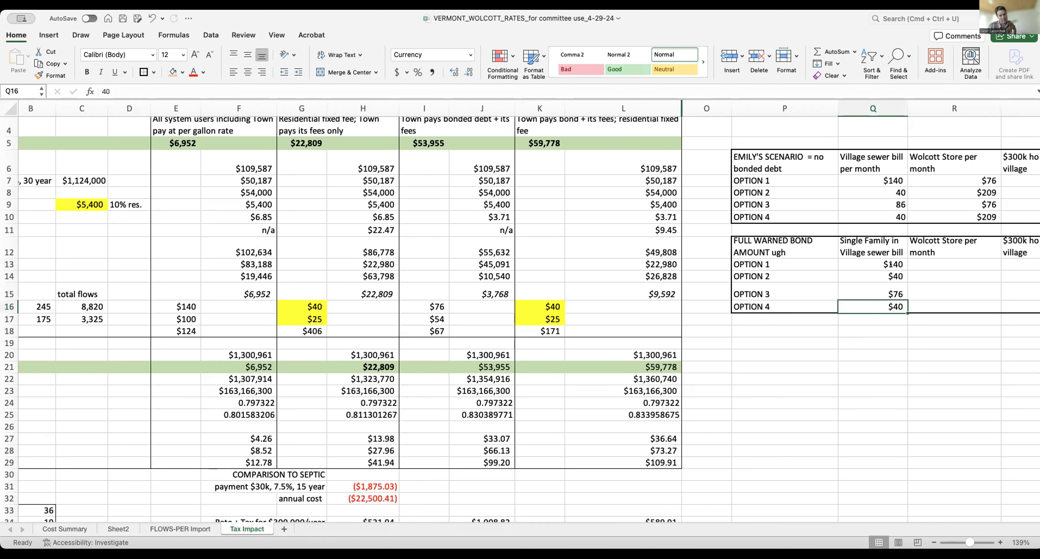
- Enter the full bond Wolcott Store monthly costs of $124, $406, $67 and $171 for Options 1 to 4 in R13:R16
left_click(946, 262)
type("124")
key("Return")
type("$40")
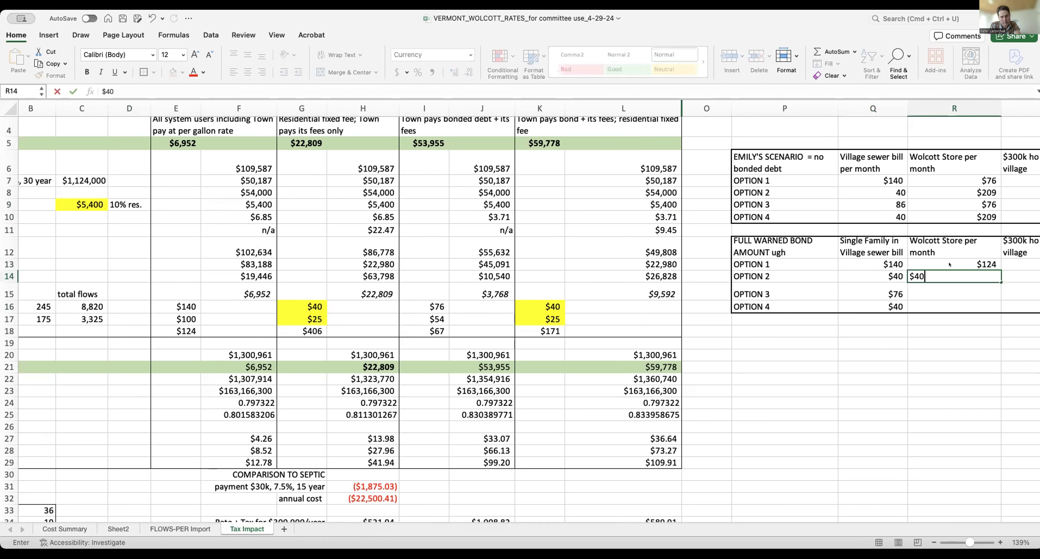
type("6")
key("Return")
type("$67")
key("Return")
type("$171")
key("Return")
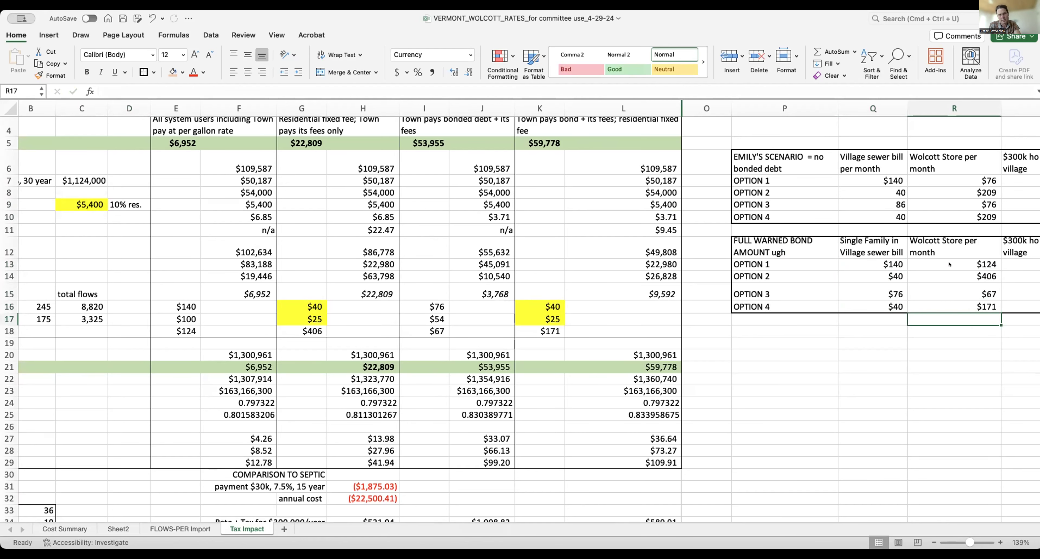
- Enter the full bond costs of $13, $42, $99 and $110 for the $300k house outside the village in S13:S16
key("Right")
key("Up")
key("Up")
key("Up")
key("Up")
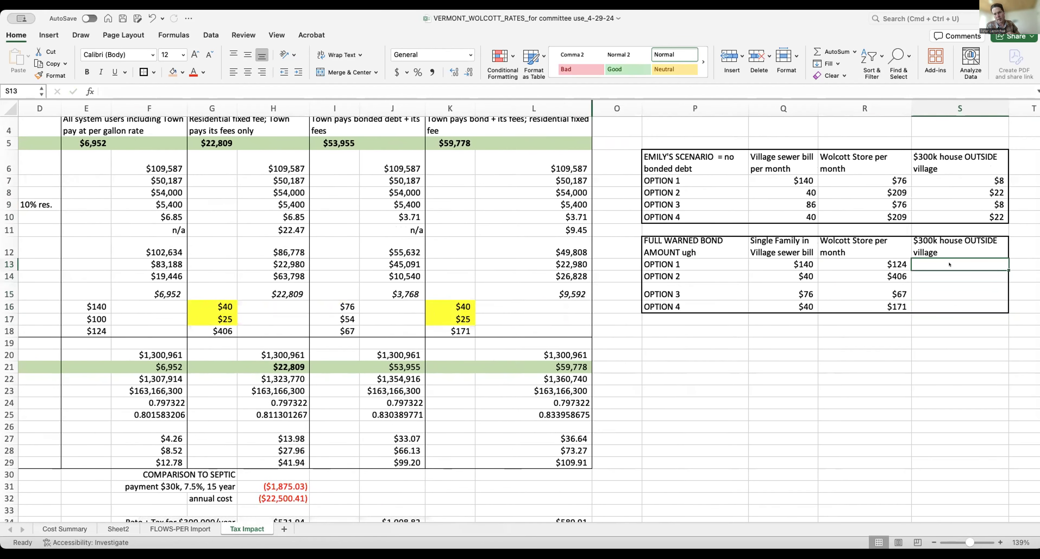
type("$13")
key("Return")
type("$42")
key("Return")
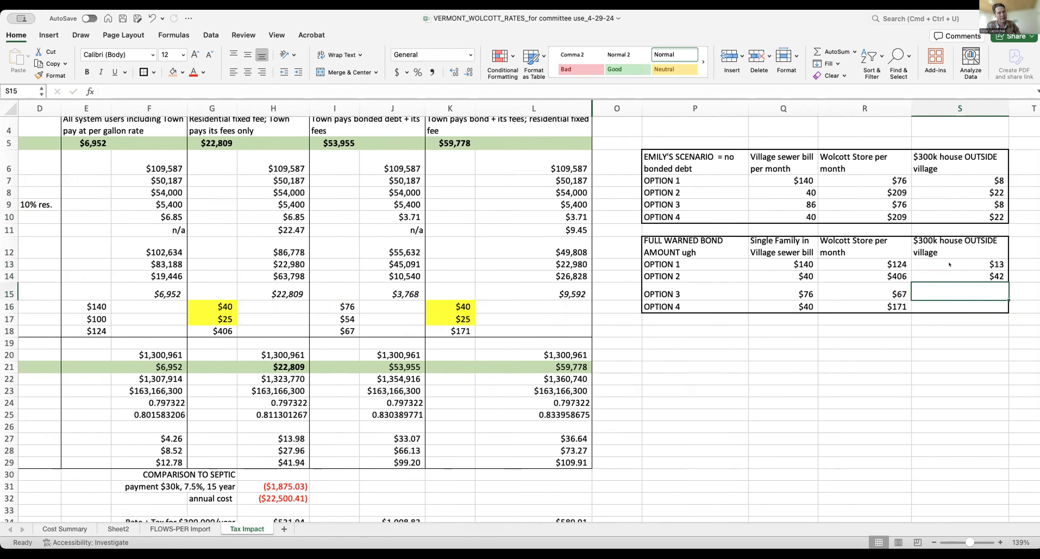
type("$99")
key("Return")
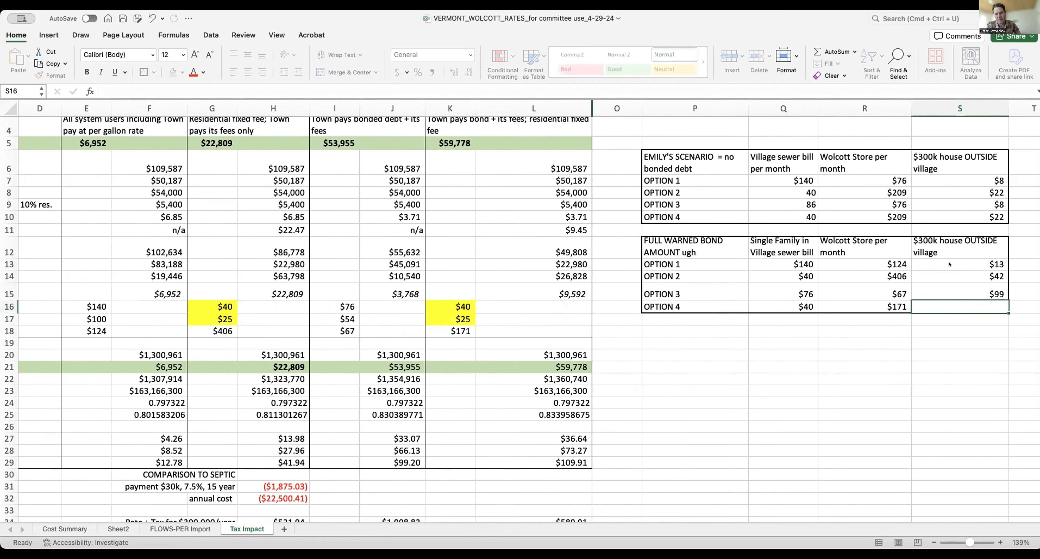
type("$110")
key("Return")
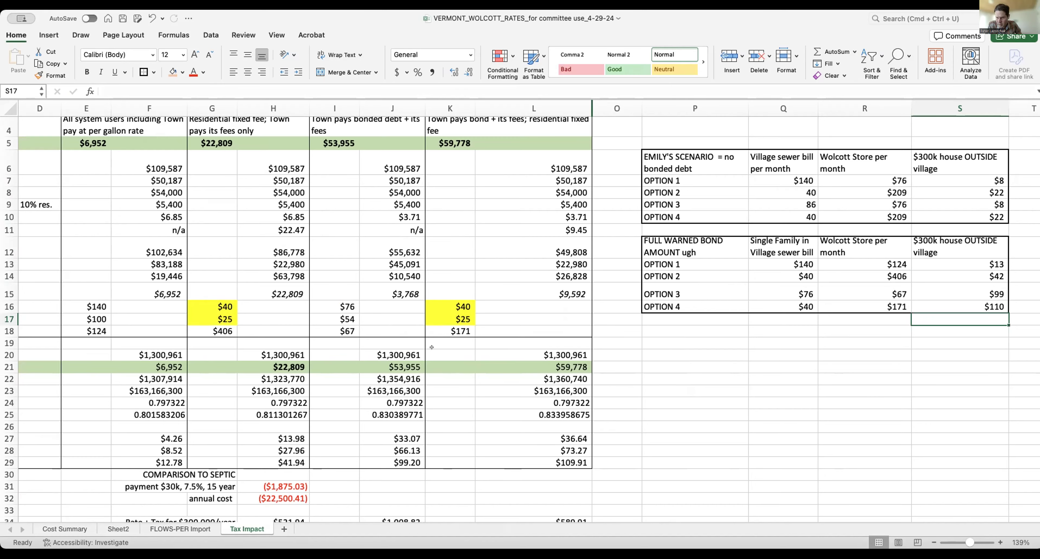
- Review the rate options and comparison tables, and examine the Rate + Tax rows for the $300,000 house and $500,000 store in F34:L35
scroll(432, 347, "left", 10)
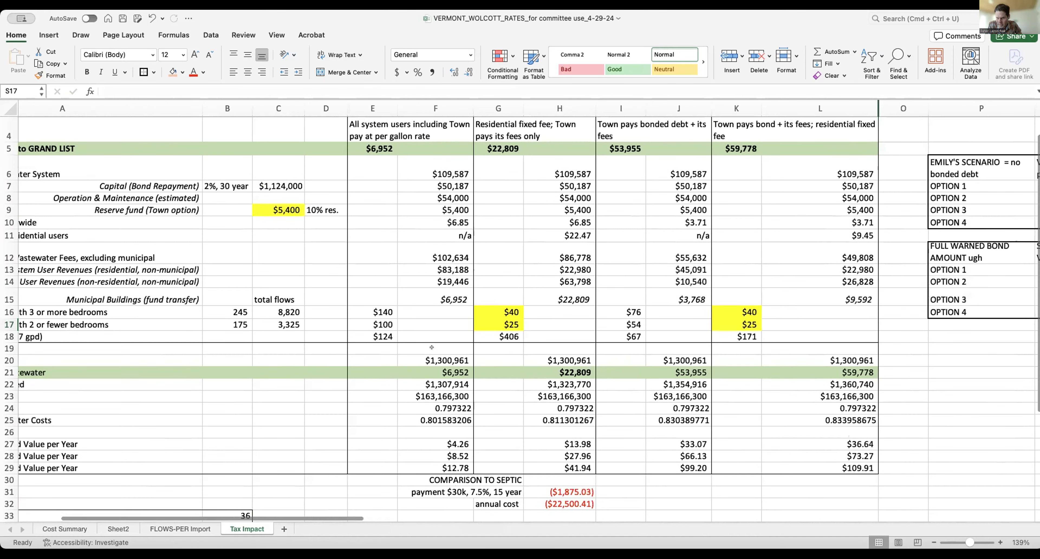
scroll(432, 347, "up", 2)
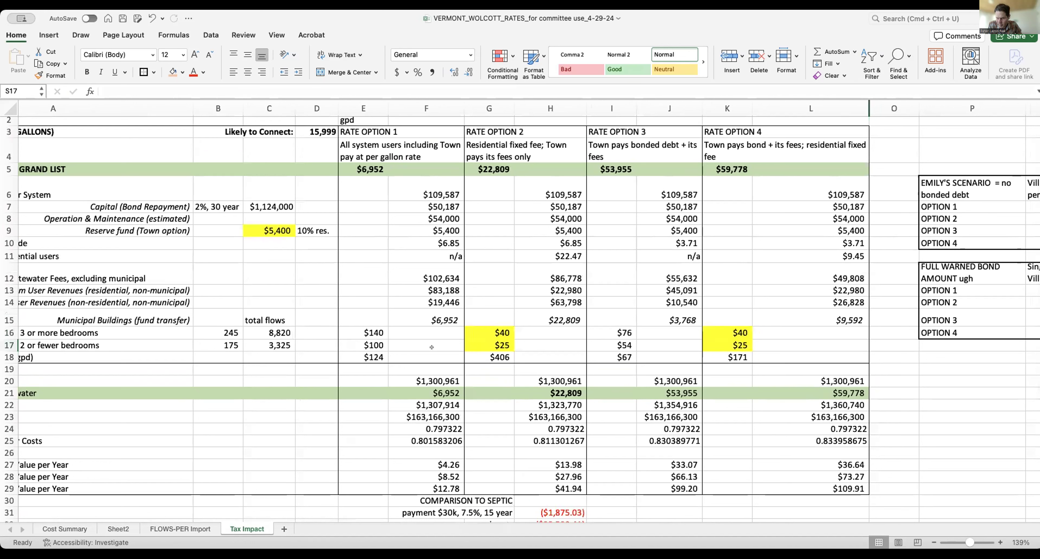
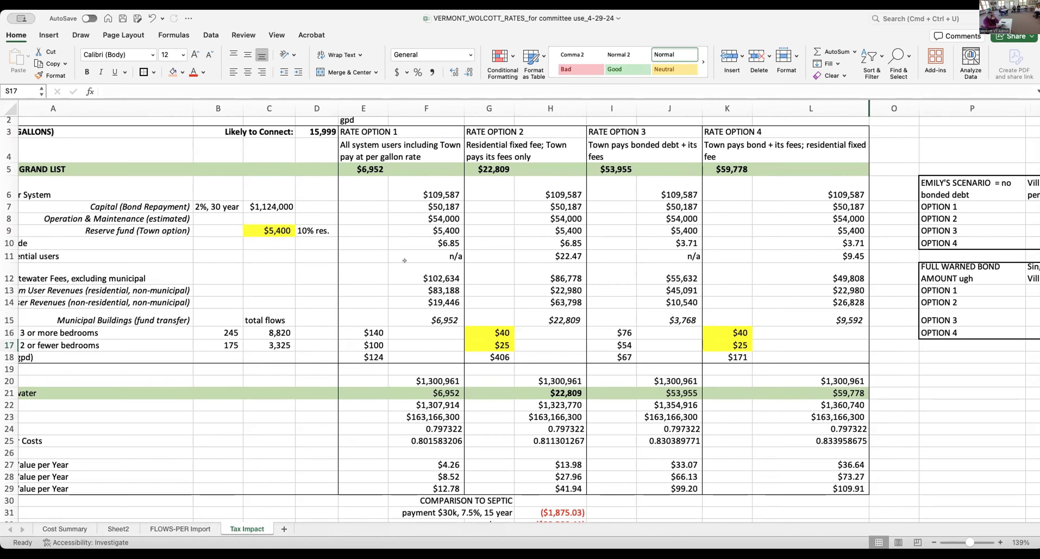
scroll(405, 260, "right", 10)
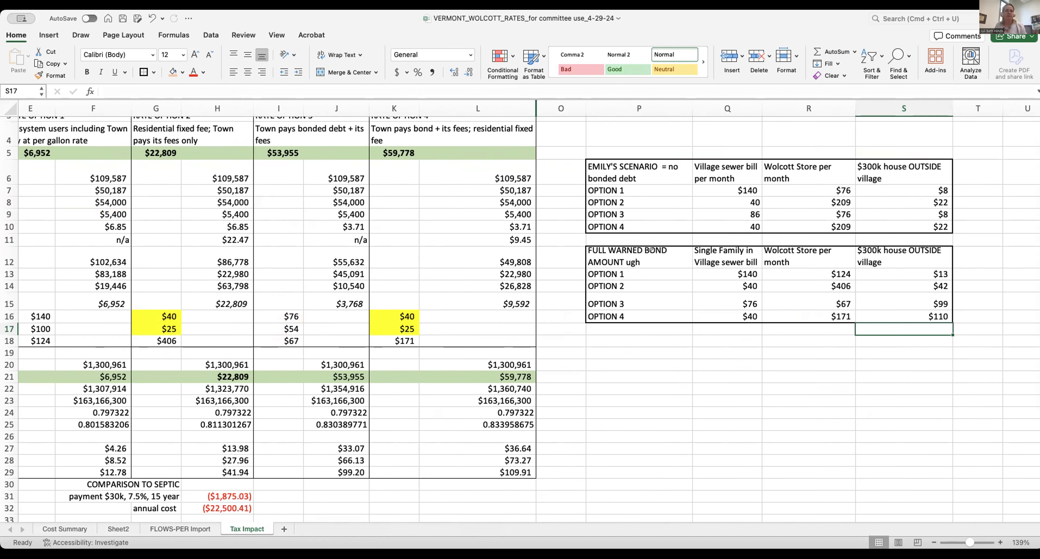
scroll(317, 279, "left", 5)
scroll(317, 279, "down", 4)
scroll(317, 278, "down", 5)
scroll(317, 278, "right", 3)
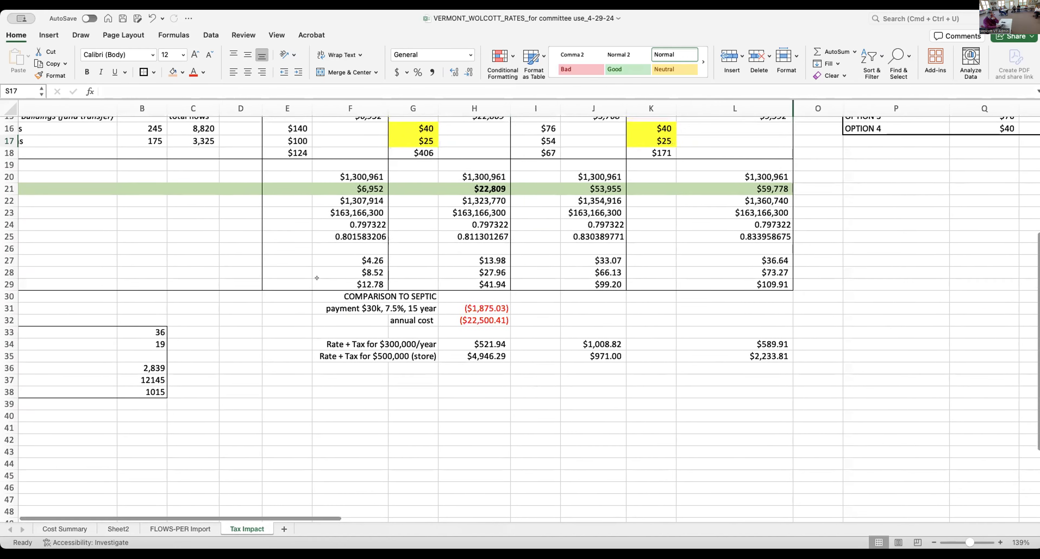
left_click(502, 363)
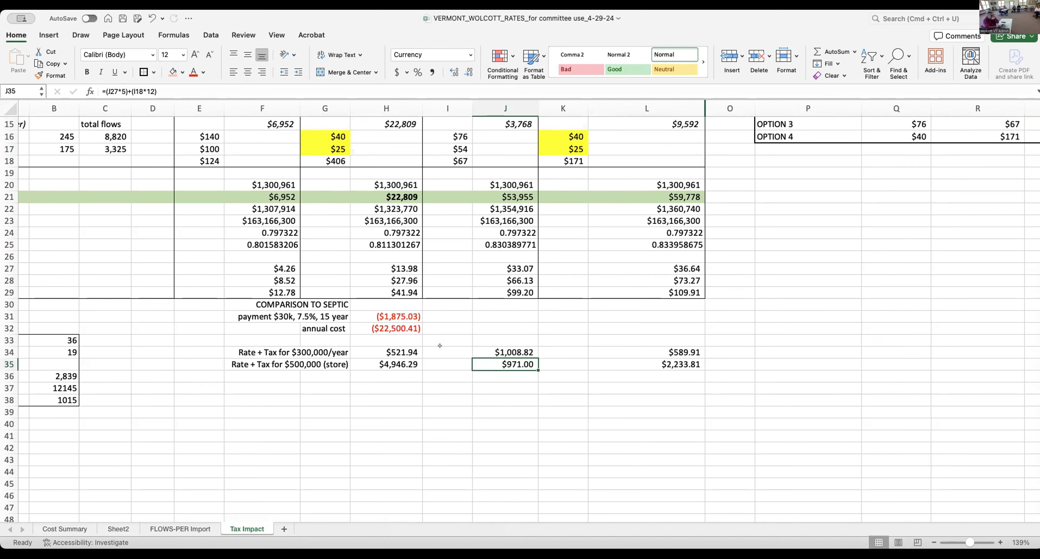
left_click_drag(259, 363, 630, 355)
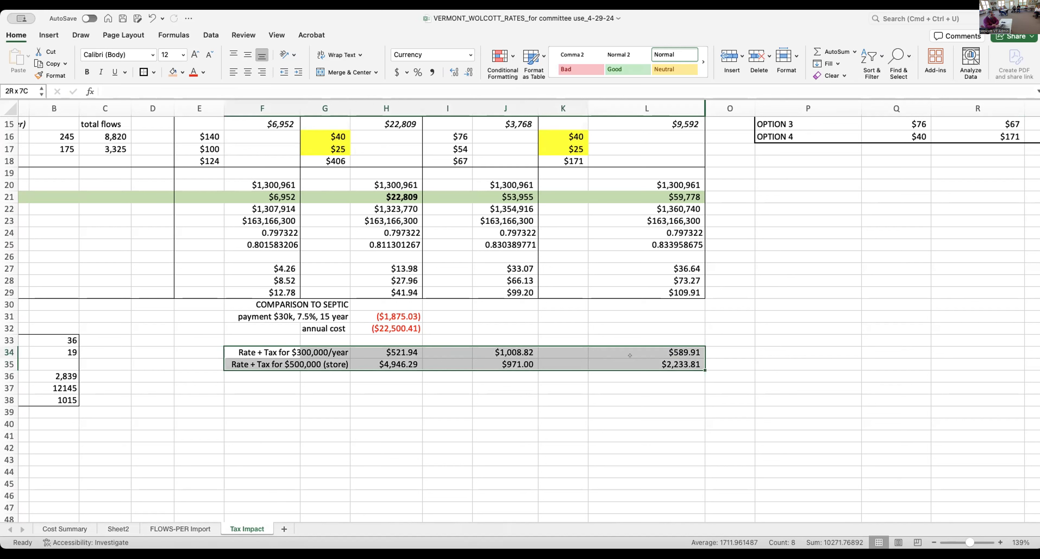
- Examine the Rate + Tax rows for the house and store, the 10% reserve formula in C9, and the four rate options' costs
left_click(360, 358)
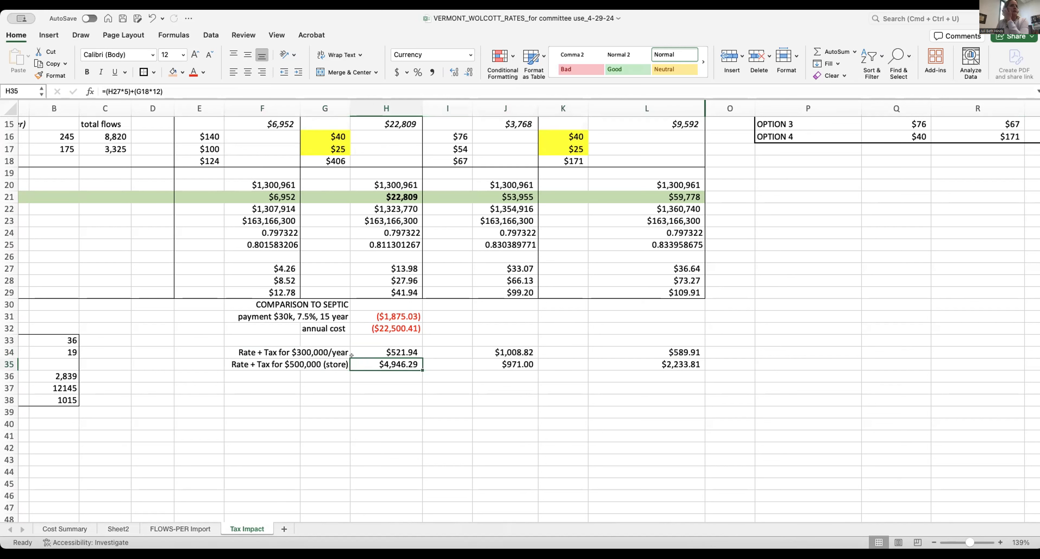
left_click_drag(325, 352, 639, 354)
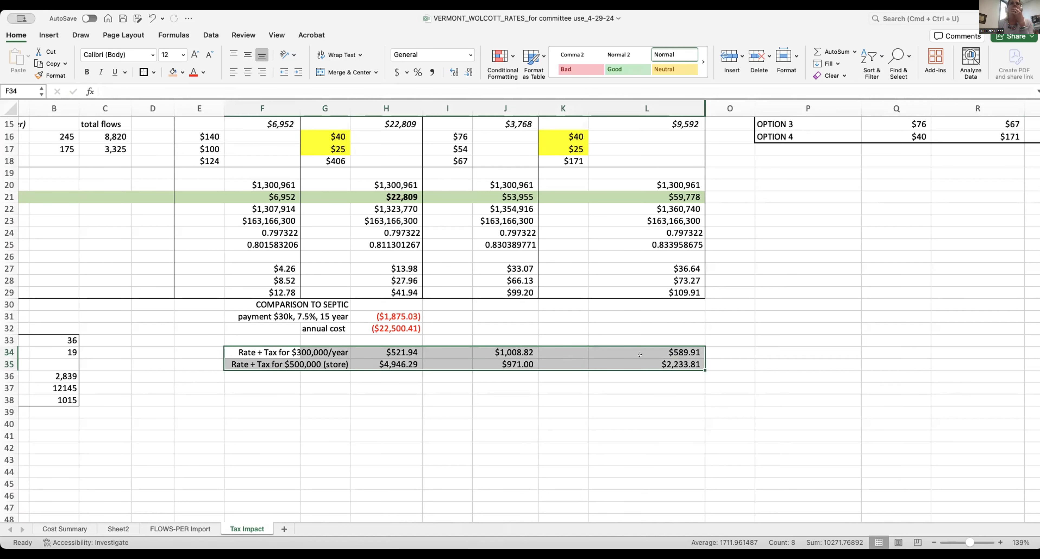
scroll(616, 275, "down", 1)
scroll(616, 275, "right", 1)
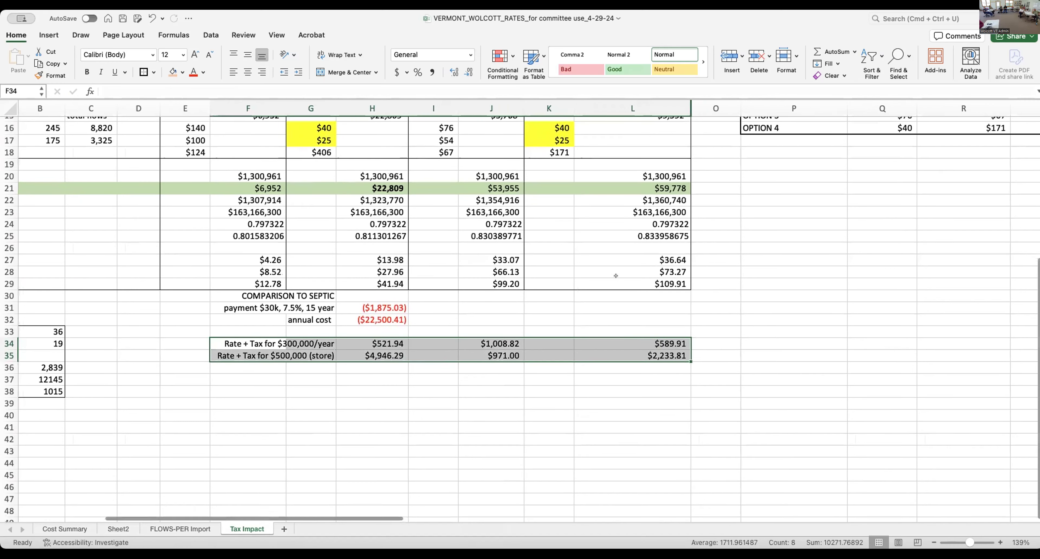
left_click(487, 352)
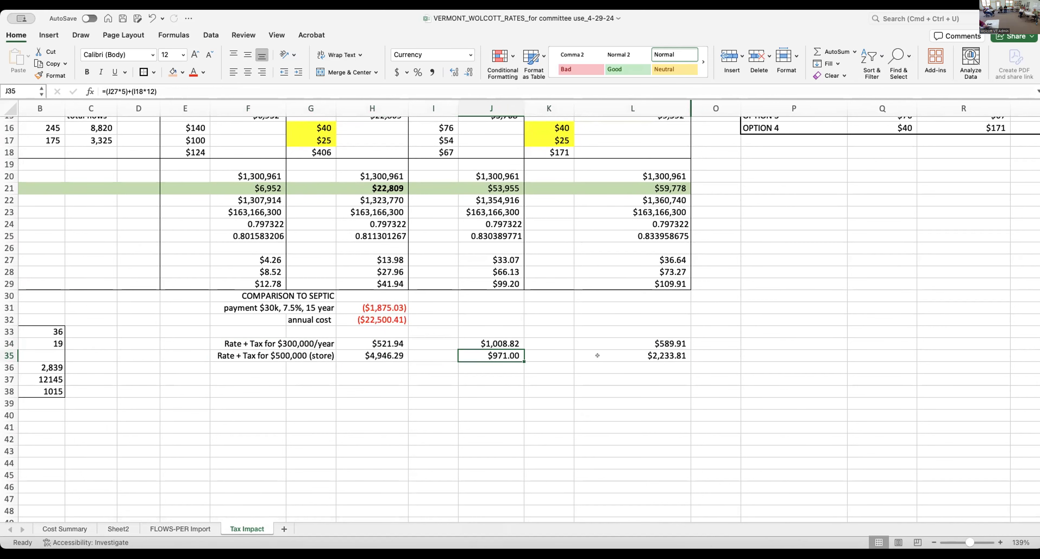
scroll(588, 343, "up", 10)
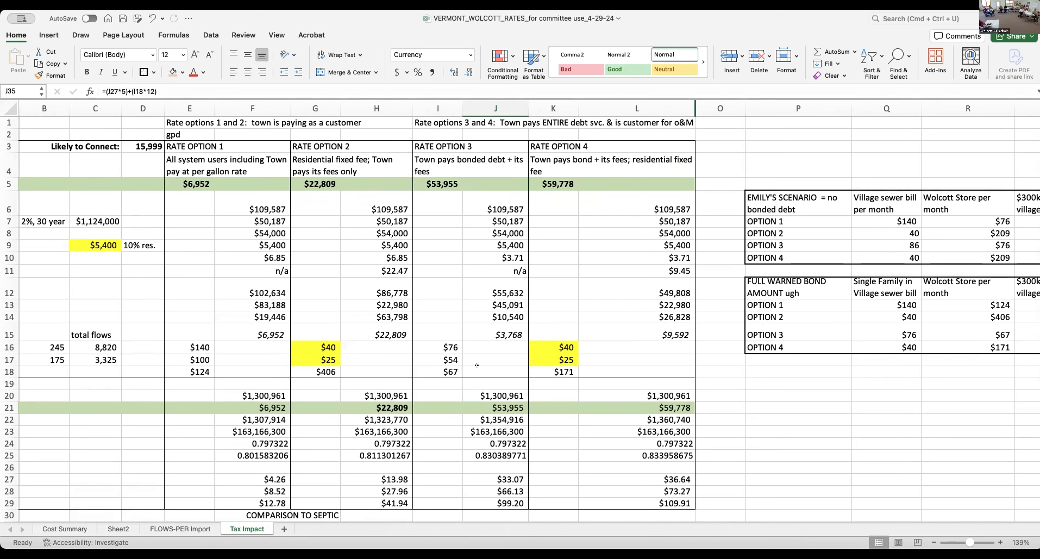
left_click(84, 241)
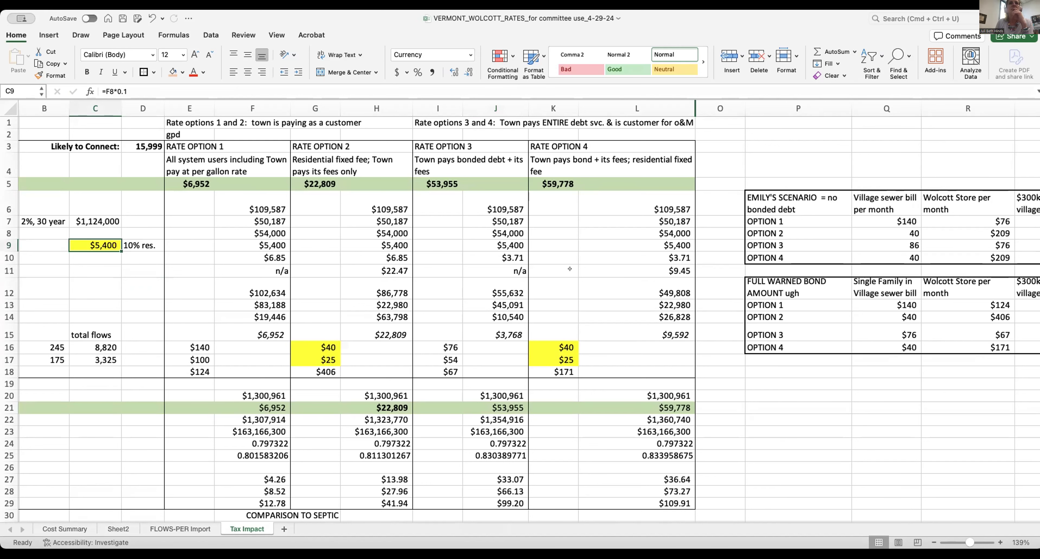
scroll(570, 269, "down", 1)
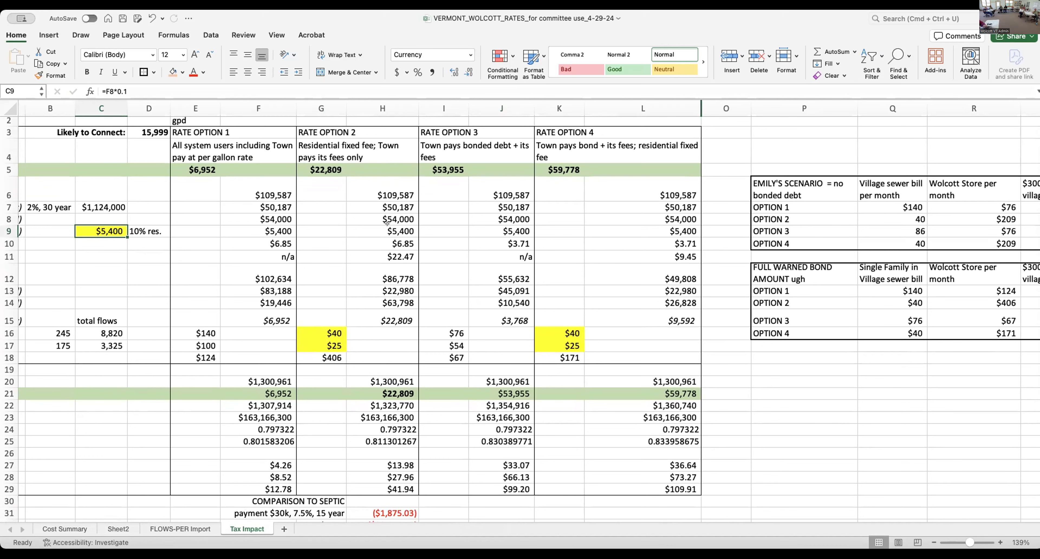
scroll(387, 223, "down", 8)
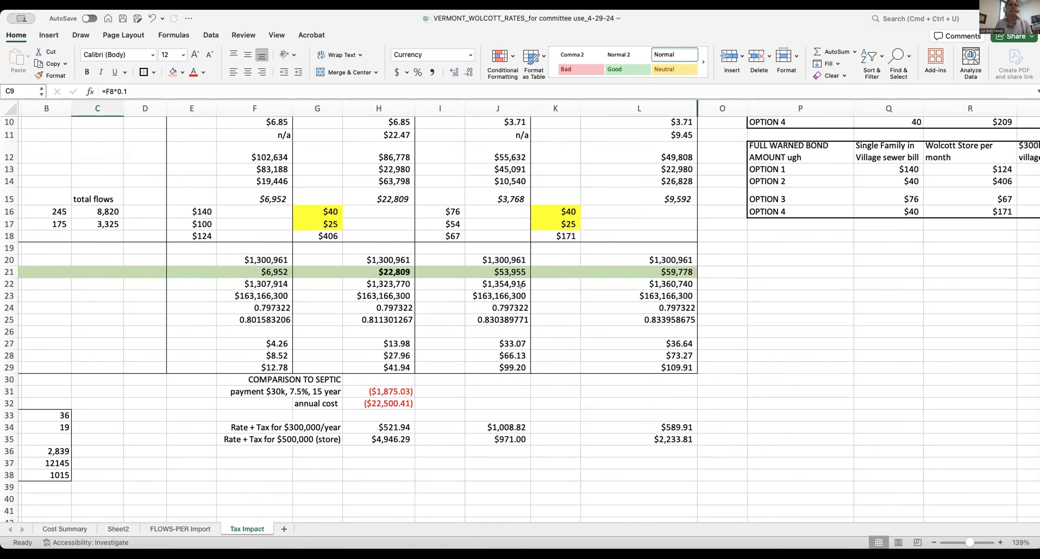
scroll(520, 286, "up", 6)
scroll(520, 286, "left", 3)
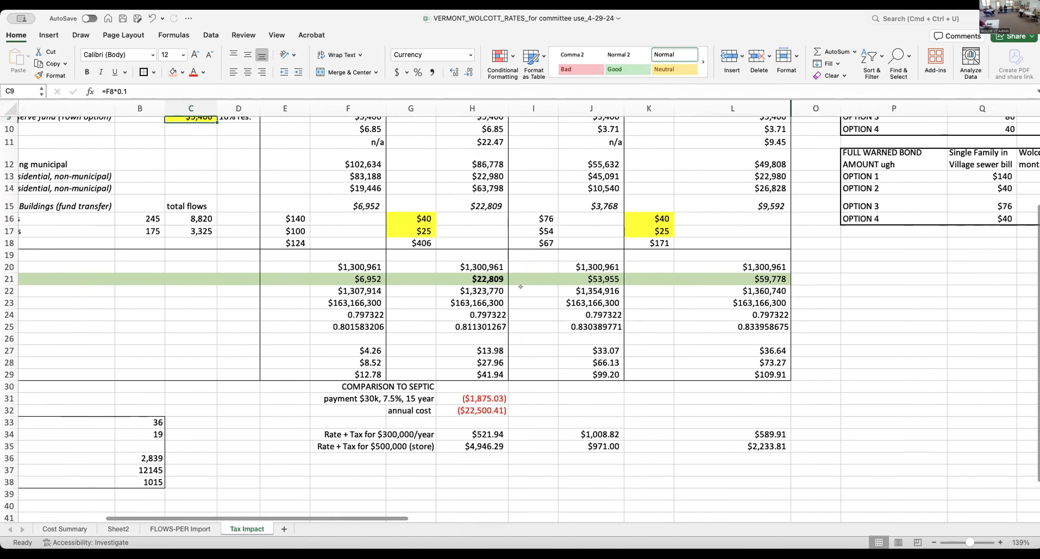
scroll(520, 286, "down", 2)
scroll(520, 286, "left", 1)
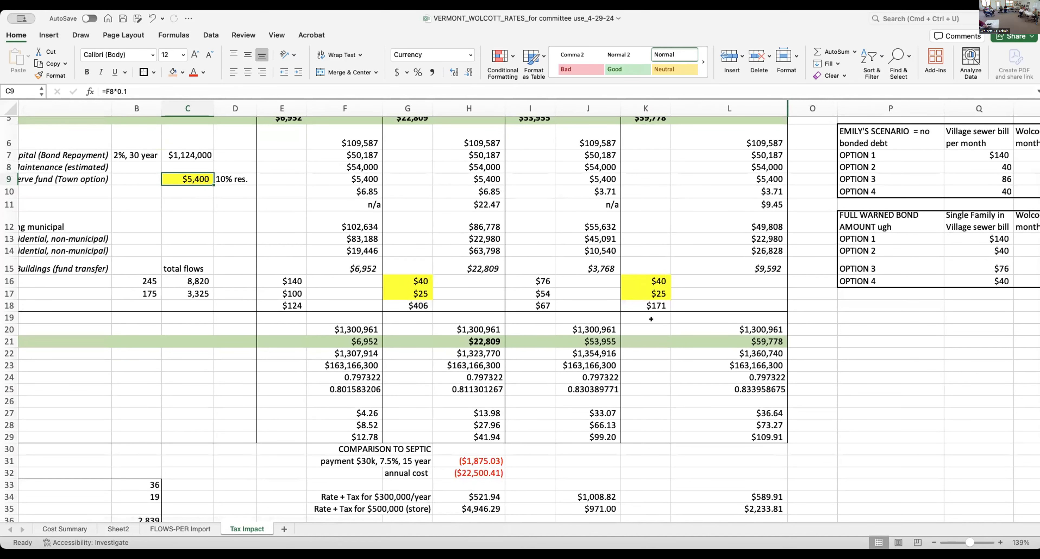
- Set the Capital (Bond Repayment) amount in C7 to $500,000
scroll(650, 319, "up", 5)
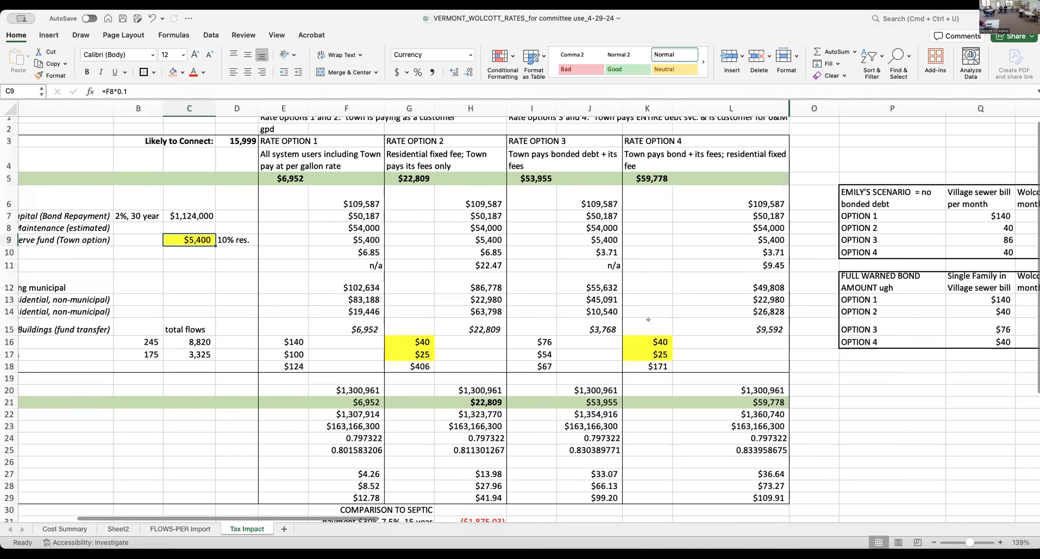
left_click(189, 210)
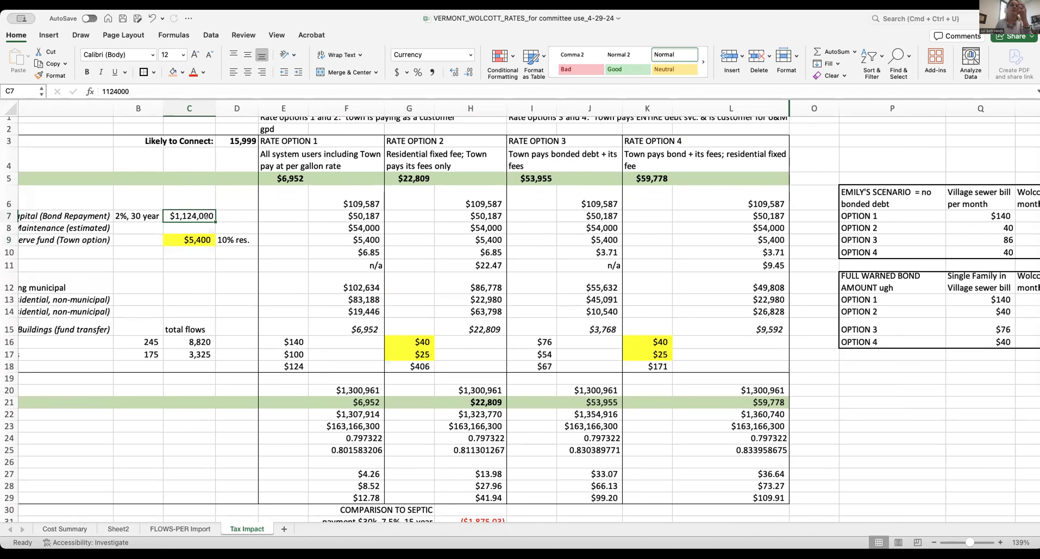
scroll(224, 225, "left", 3)
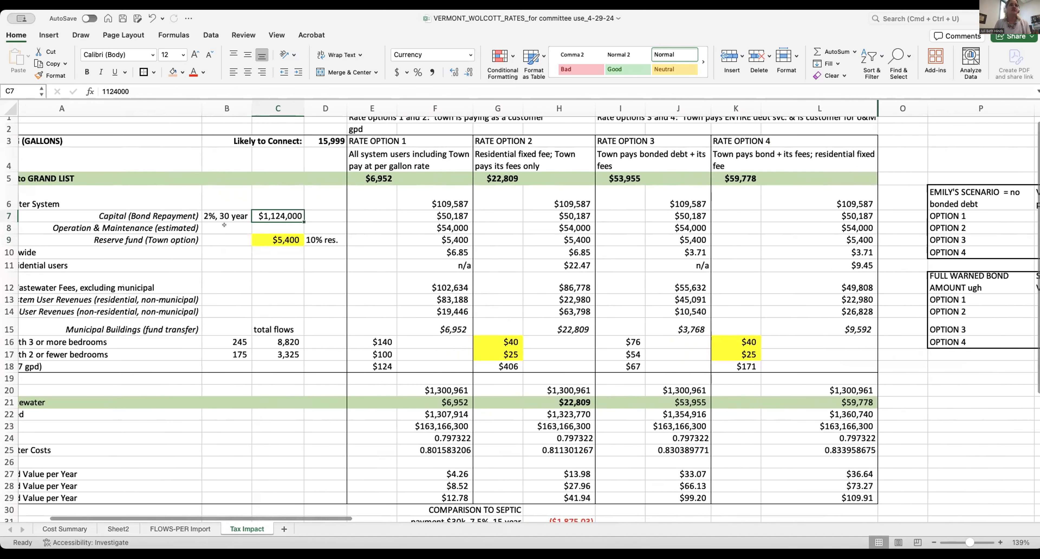
type("500000")
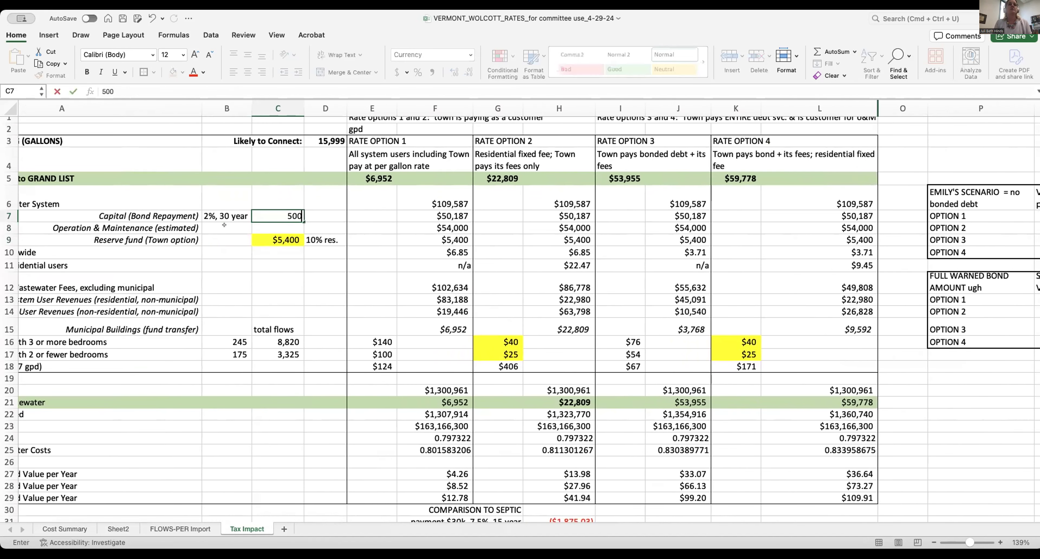
key("Return")
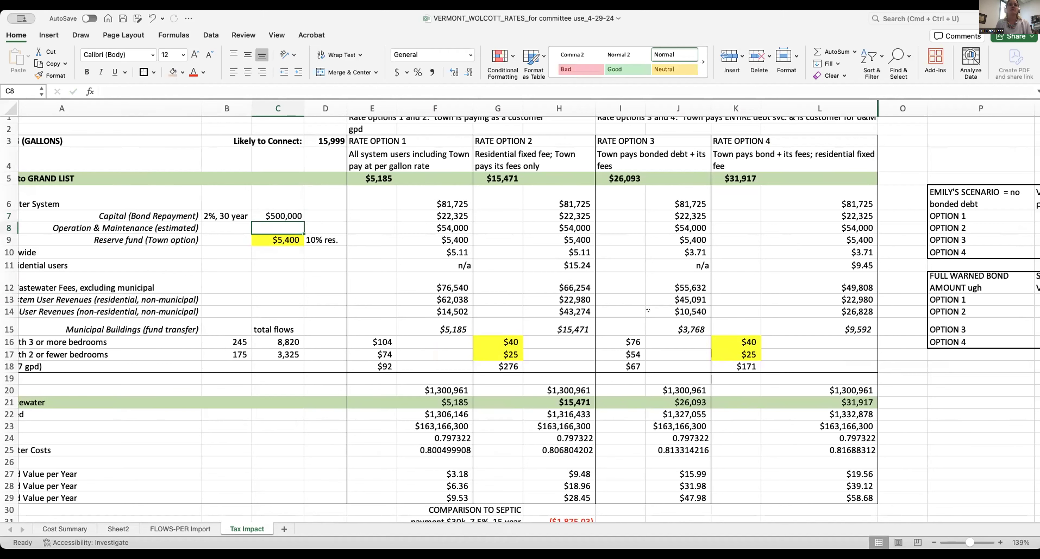
- Copy the full warned bond comparison table in P12:S16 and paste the duplicate below it, starting at P18
scroll(648, 309, "right", 5)
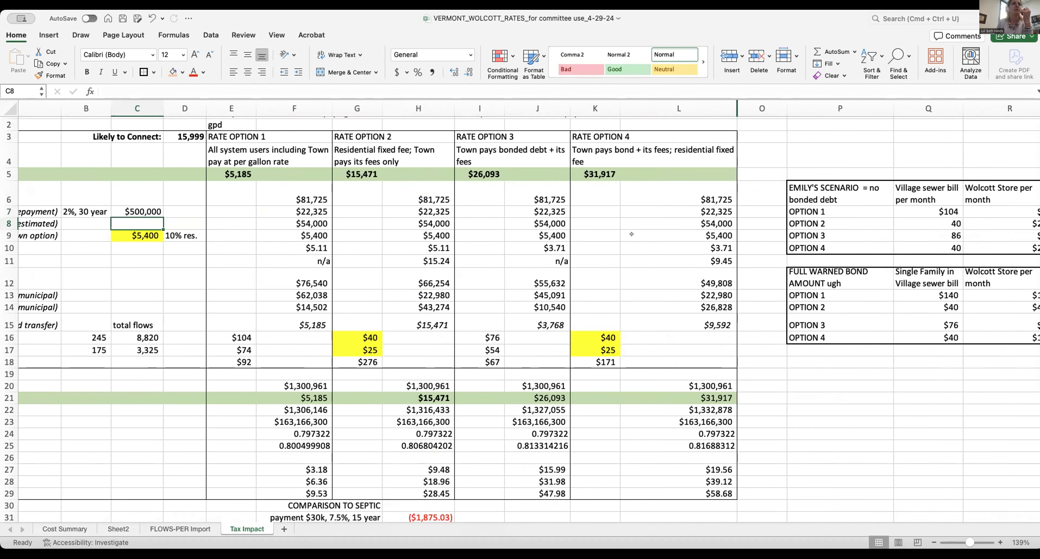
scroll(656, 319, "right", 5)
scroll(657, 320, "down", 1)
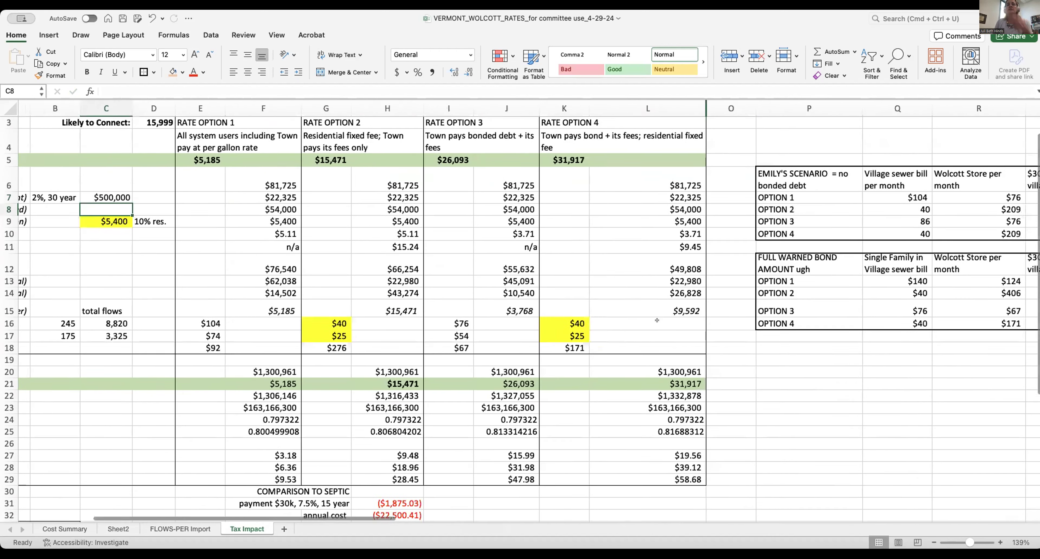
left_click_drag(615, 237, 924, 303)
key("super+c")
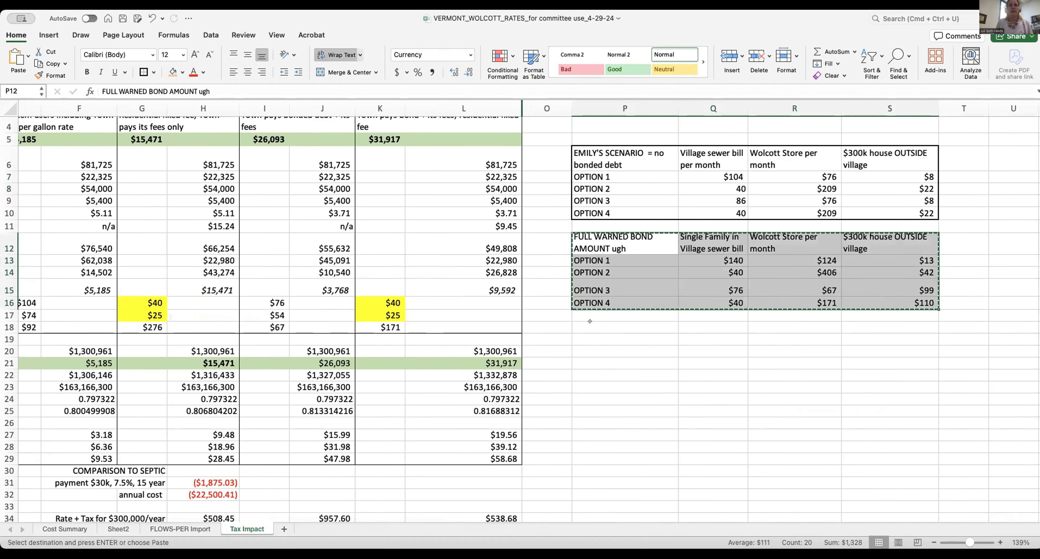
left_click(589, 328)
key("super+v")
- Retitle the duplicated comparison table in P18 as "$500,000 bond"
left_click(596, 344)
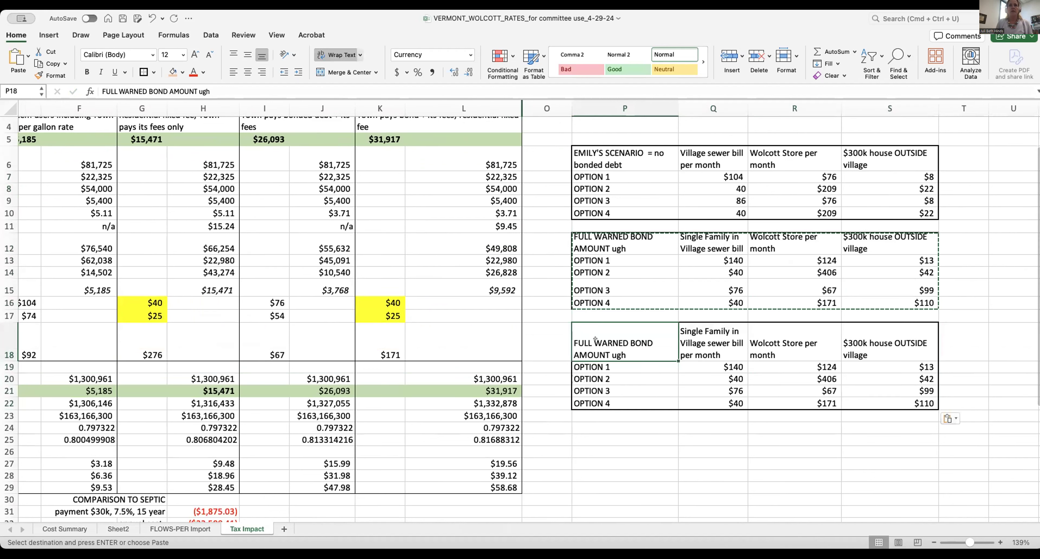
type("%")
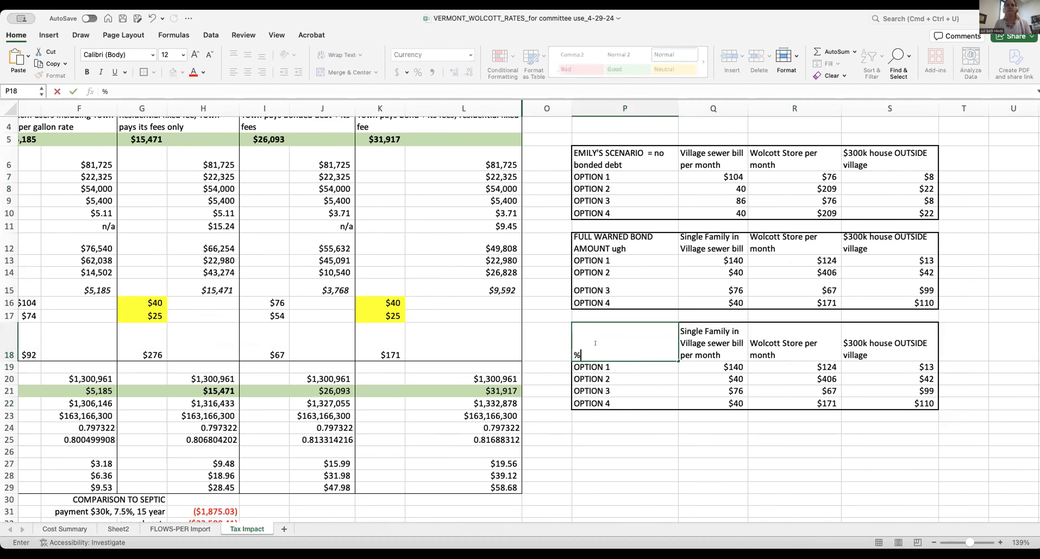
key("BackSpace")
type("$500,000 bond")
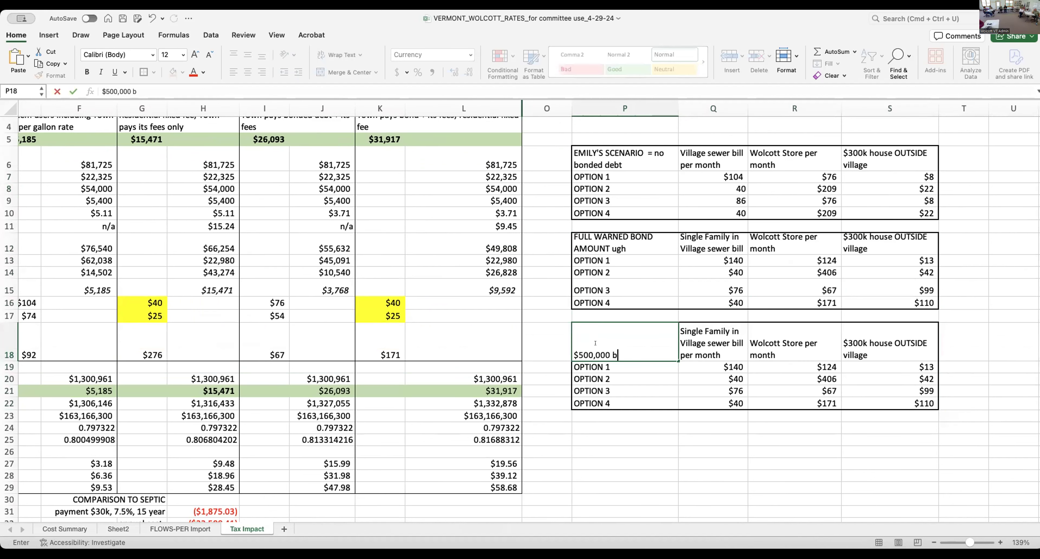
key("Return")
key("Right")
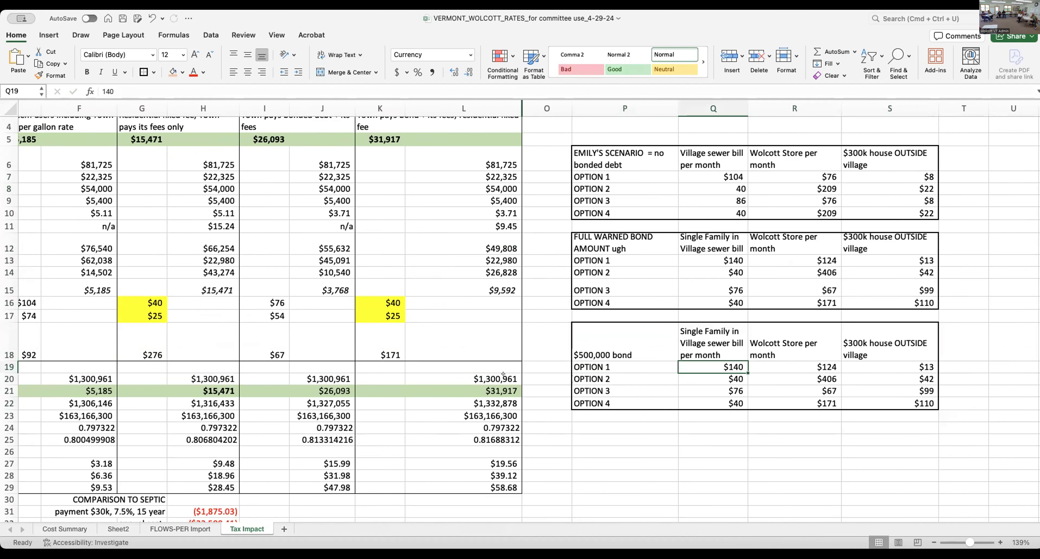
- Save the workbook
scroll(136, 258, "left", 5)
left_click(155, 282)
left_click(123, 18)
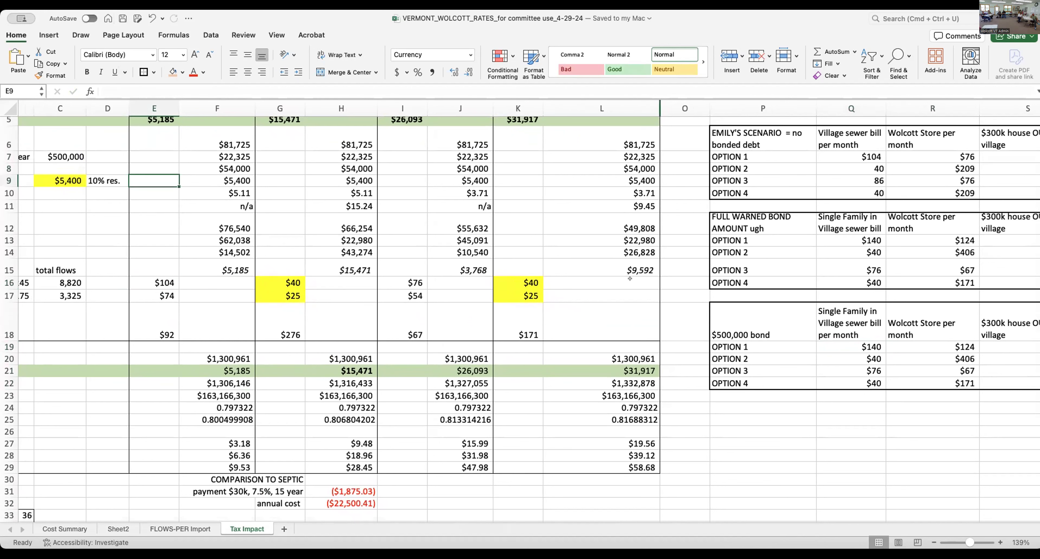
- Check the bond amount in C7 and its annual payment formula in F7, and review the rate options against the comparison tables
left_click(67, 154)
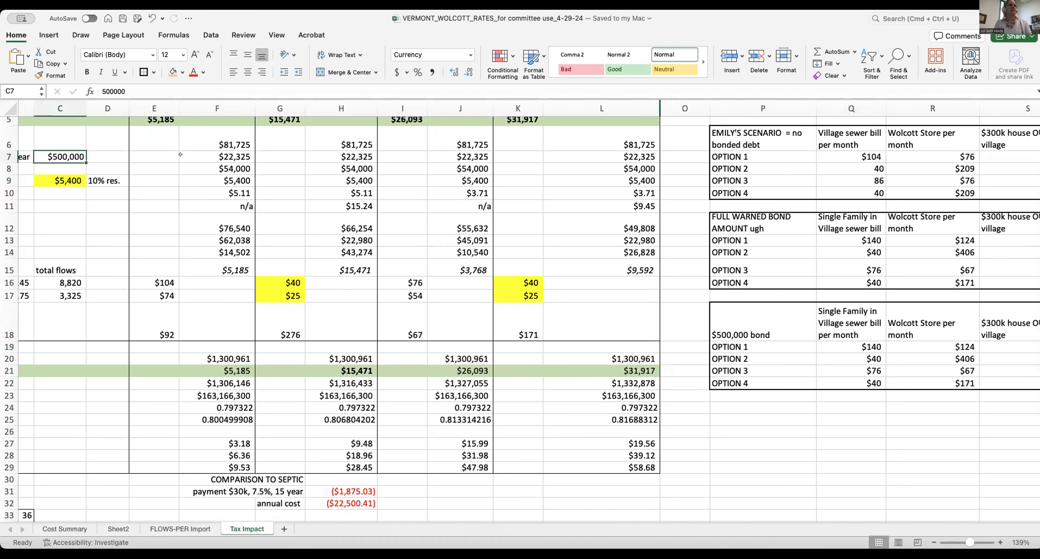
left_click(216, 154)
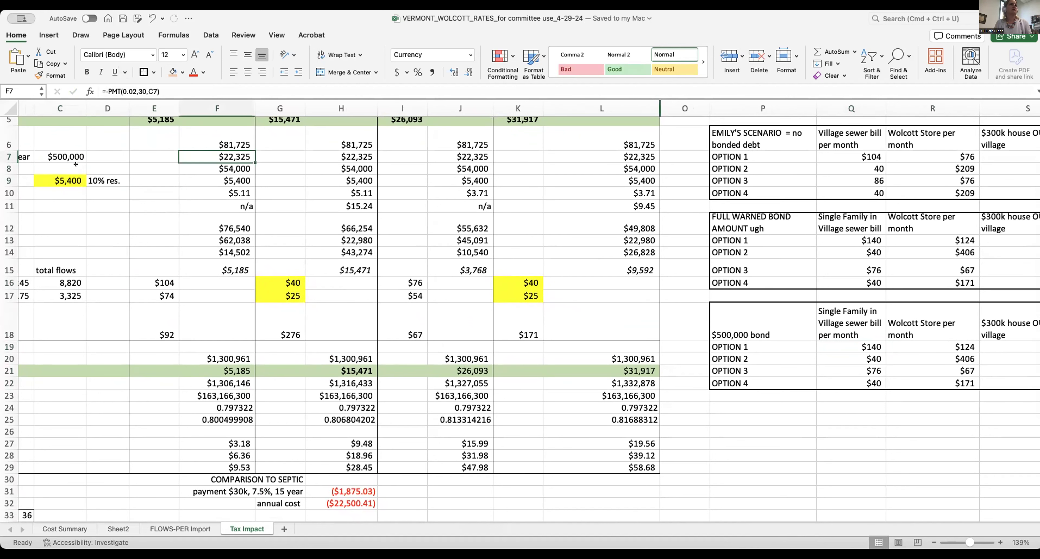
left_click(66, 157)
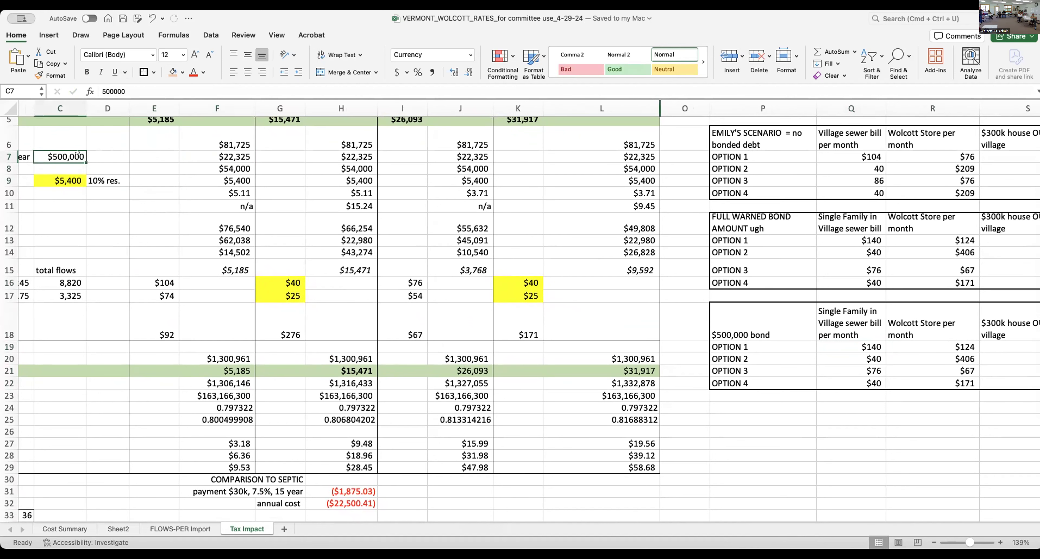
scroll(430, 327, "down", 2)
scroll(430, 327, "right", 2)
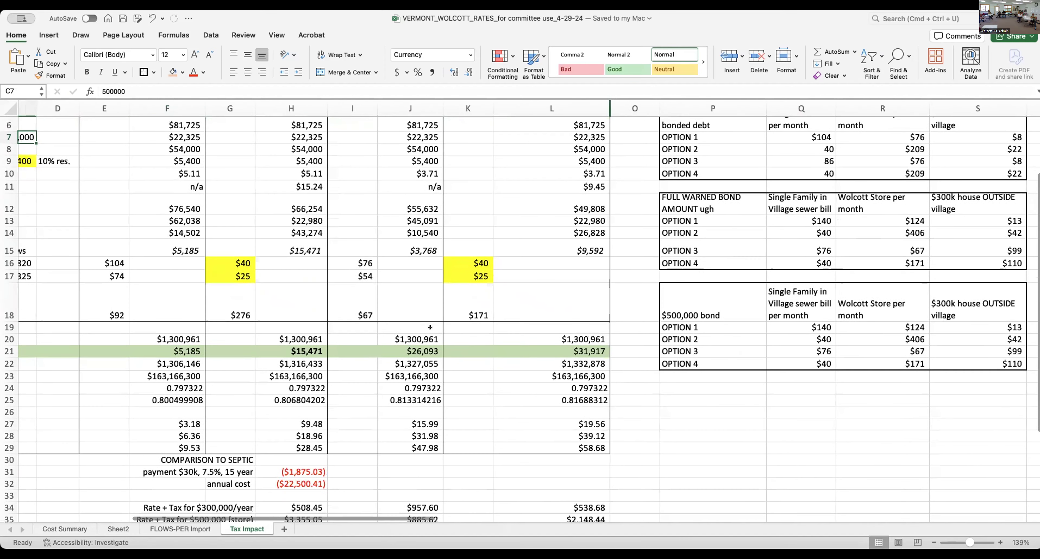
scroll(430, 326, "down", 1)
scroll(430, 326, "right", 1)
scroll(430, 326, "up", 2)
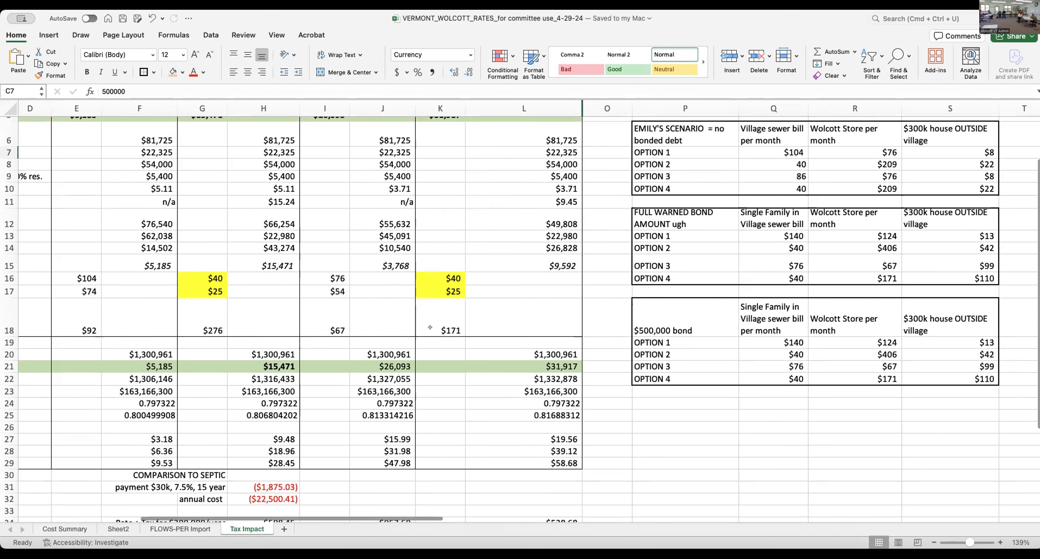
scroll(430, 326, "left", 1)
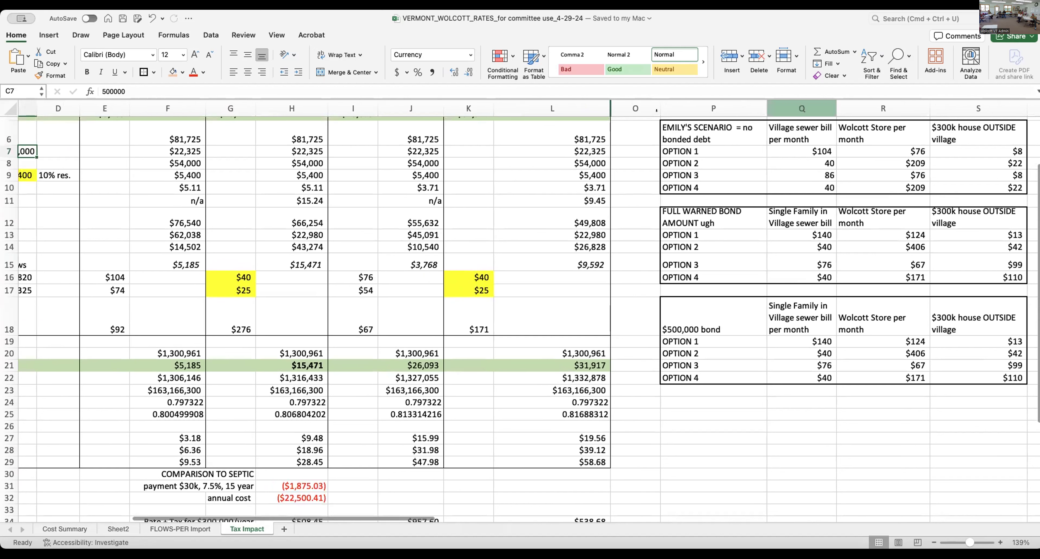